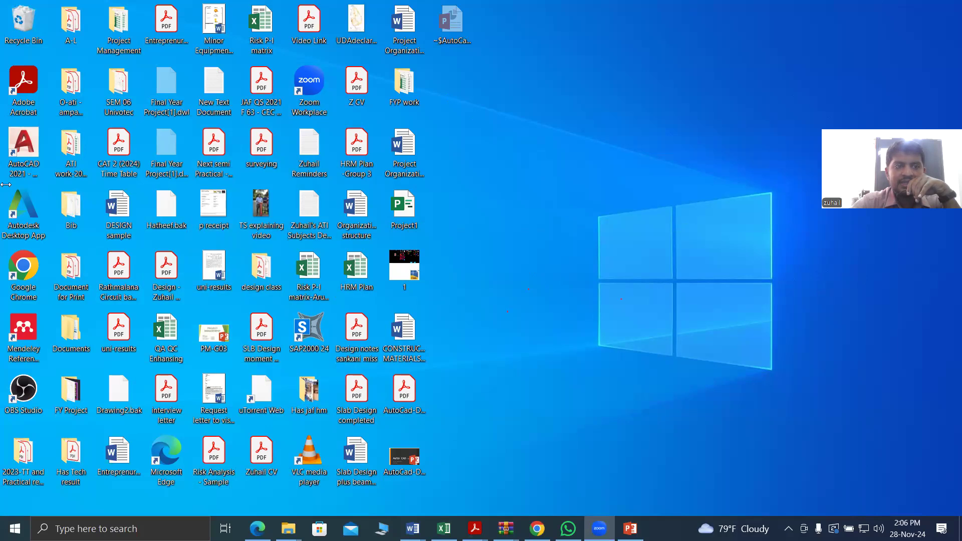
# Launch AutoCAD 2021 from its desktop shortcut
pyautogui.click(24, 151)
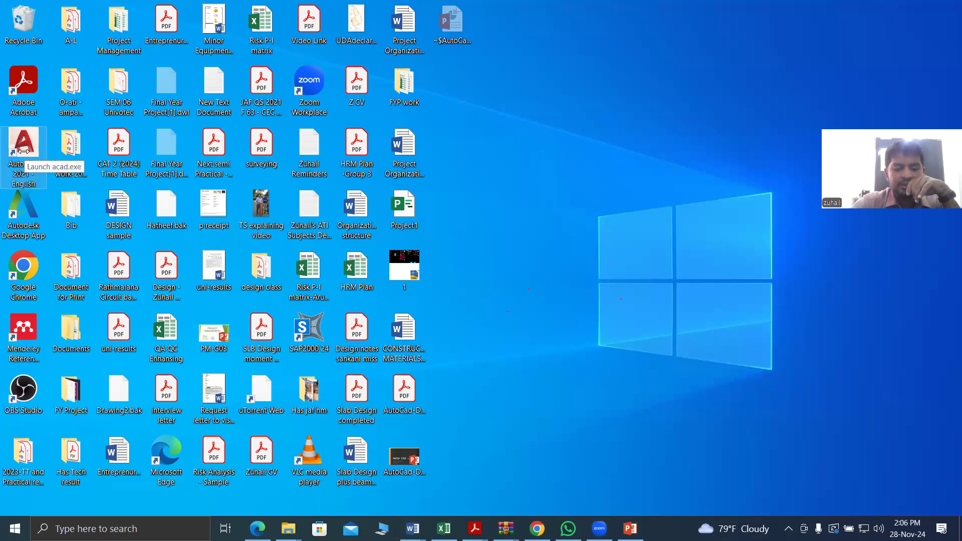
pyautogui.rightClick(24, 153)
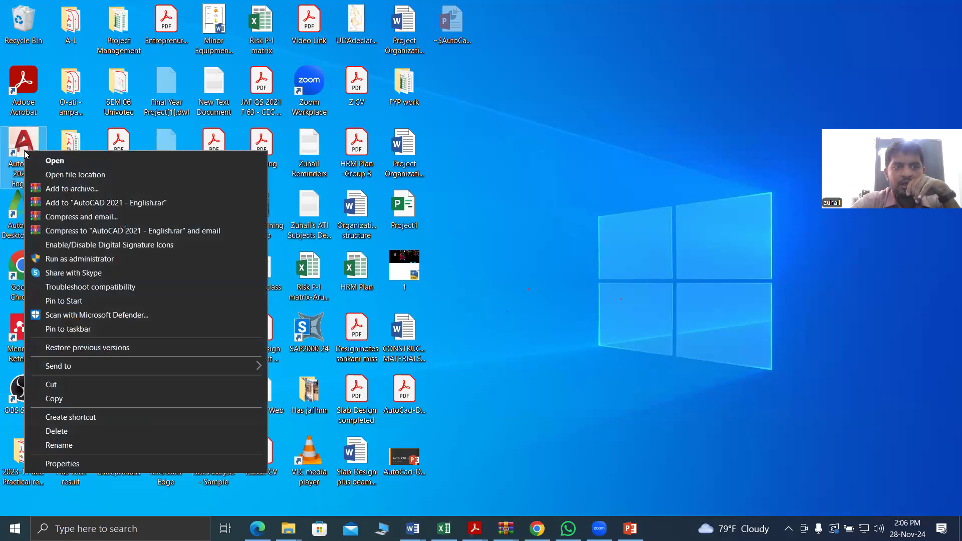
pyautogui.click(51, 159)
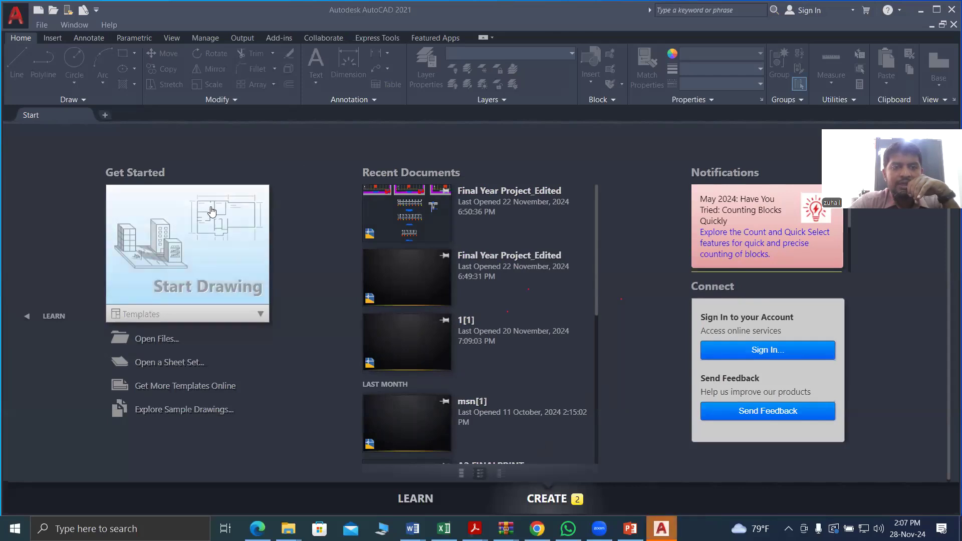
# Start a new blank drawing and turn off the grid display
pyautogui.click(204, 257)
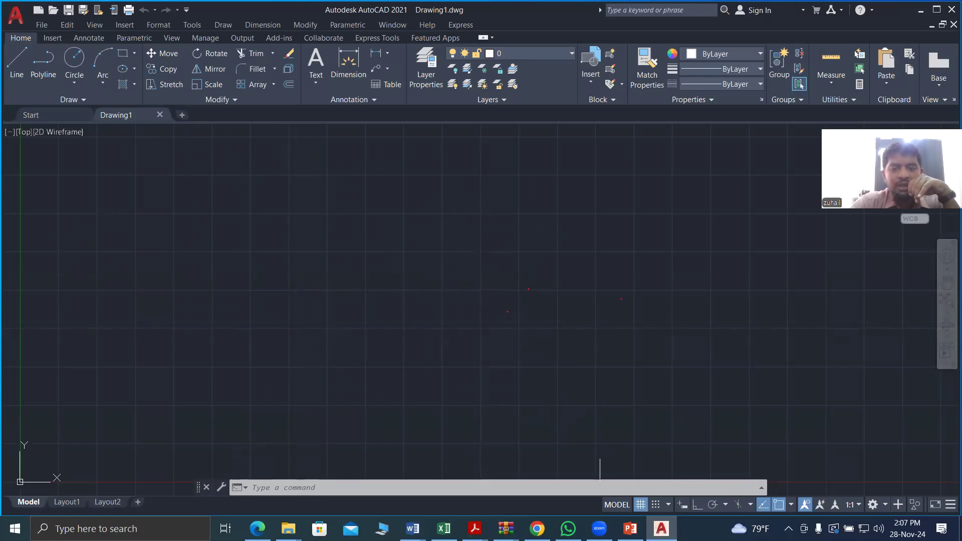
pyautogui.click(641, 505)
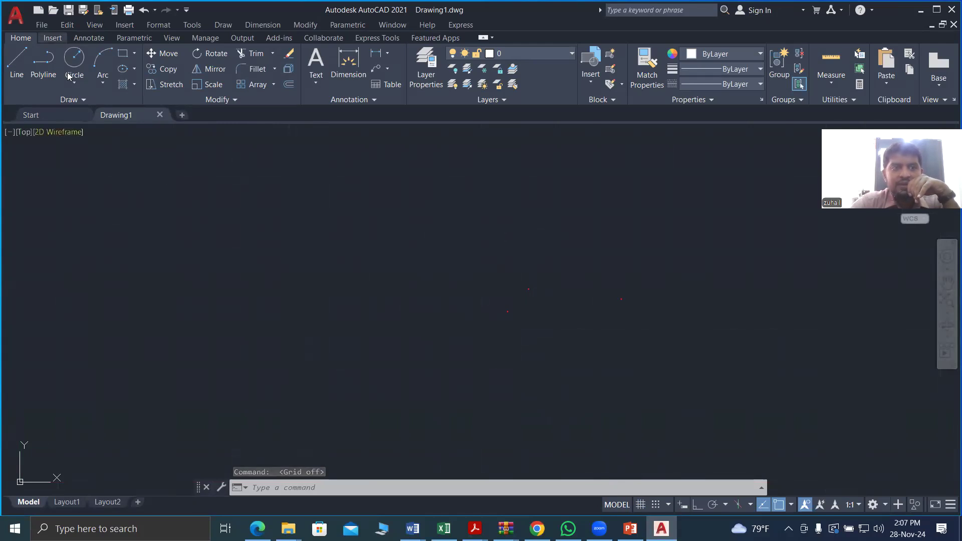
pyautogui.scroll(-1, 68, 75)
pyautogui.scroll(-1, 68, 75)
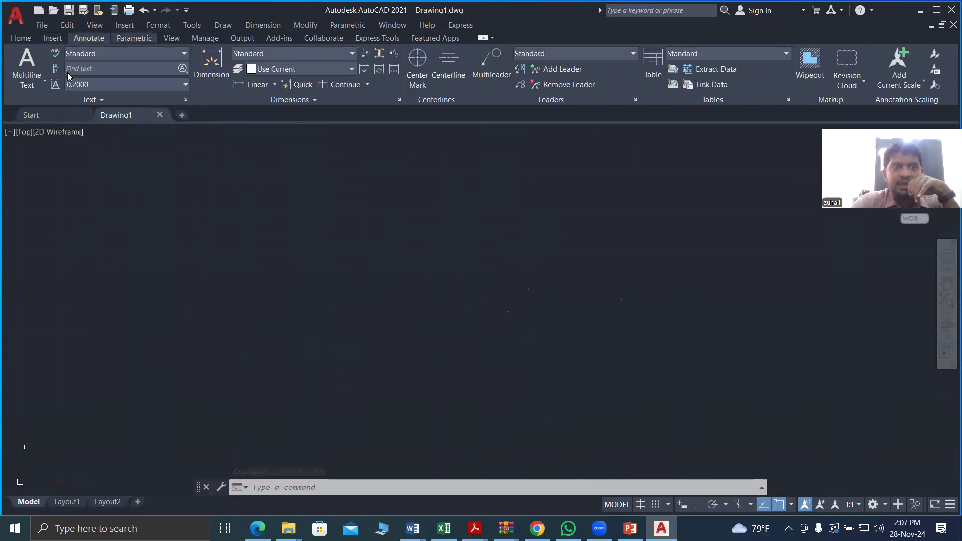
pyautogui.scroll(-1, 69, 75)
pyautogui.scroll(-1, 68, 75)
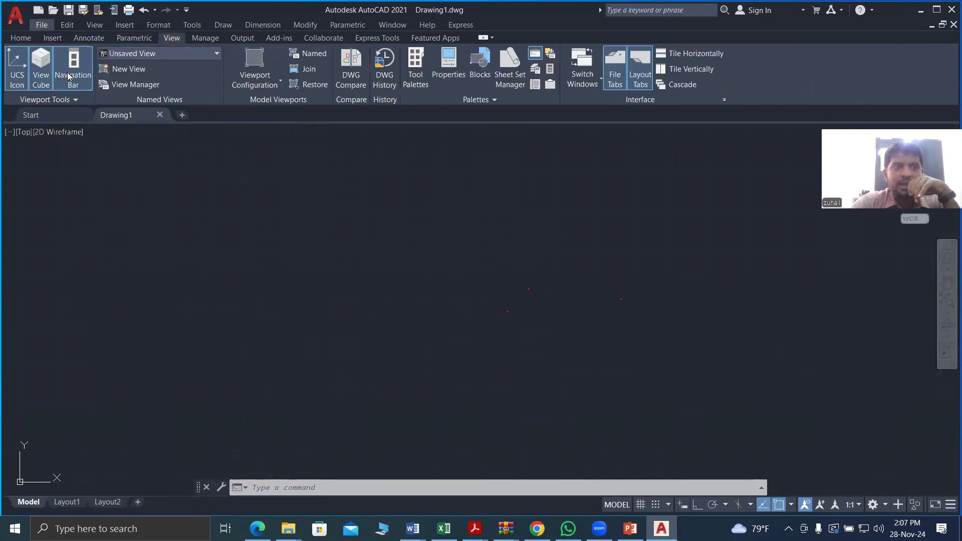
pyautogui.press('Down')
pyautogui.press('Right')
pyautogui.press('Right')
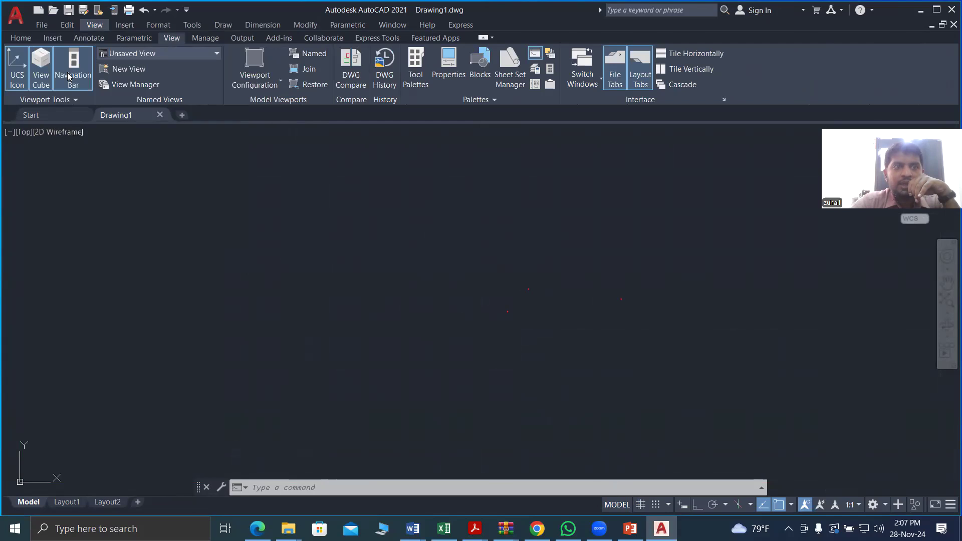
pyautogui.press('Down')
pyautogui.press('Escape')
pyautogui.press('Down')
pyautogui.press('Down')
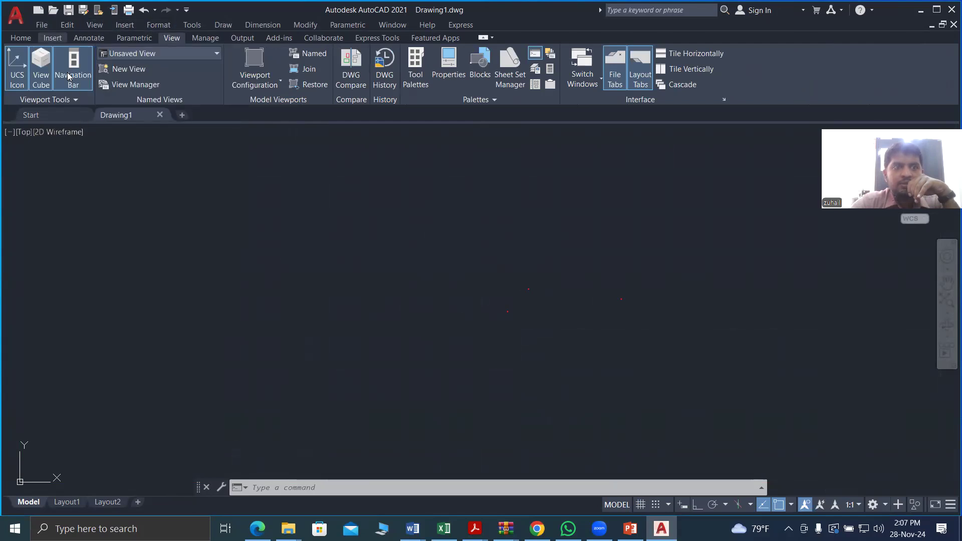
pyautogui.press('Left')
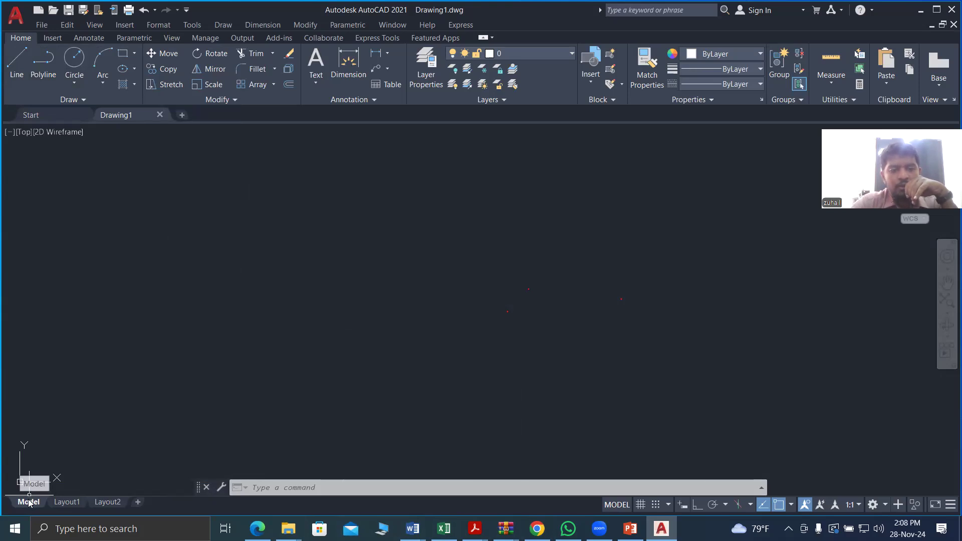
# View the drawing's paper space layouts and return to model space
pyautogui.click(71, 503)
pyautogui.click(108, 503)
pyautogui.click(65, 504)
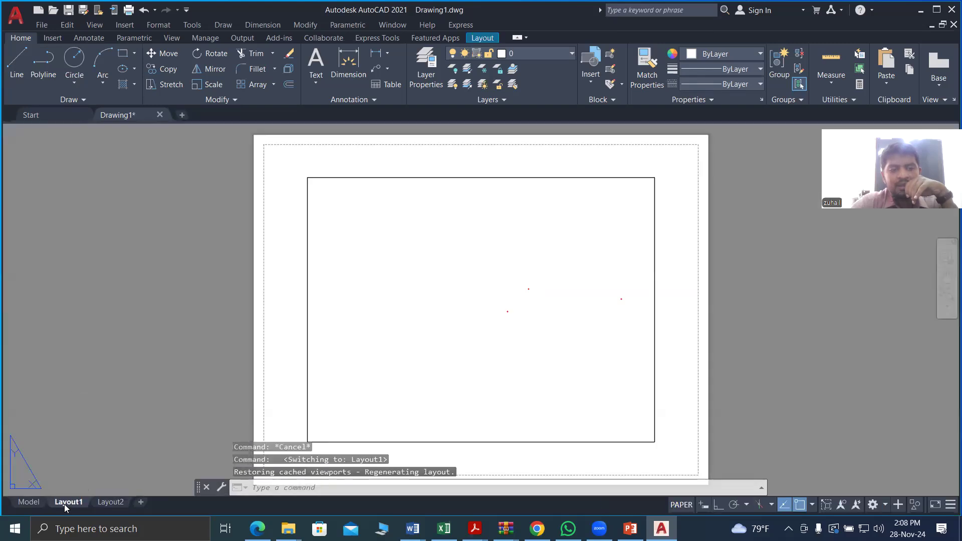
pyautogui.click(21, 503)
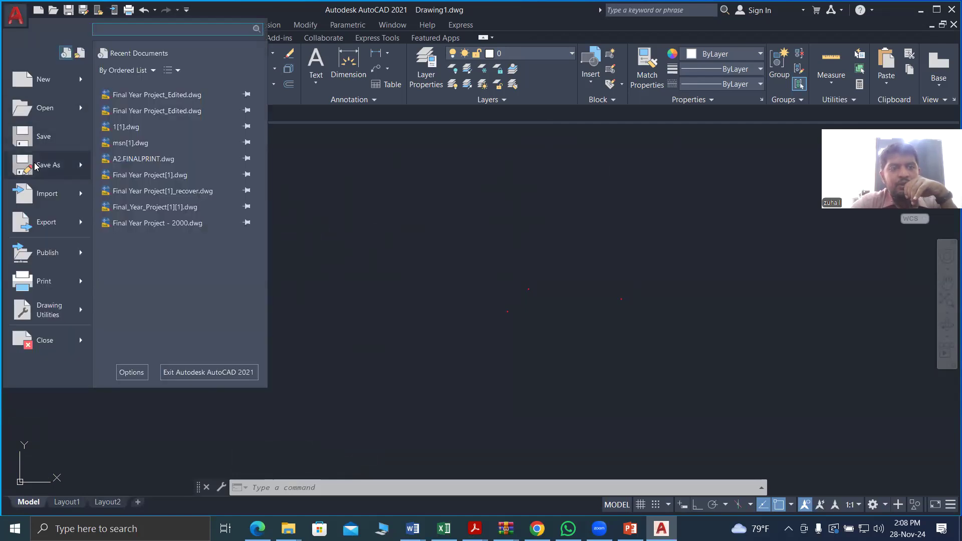
# Try to save the drawing to the desktop as "2023/2024 Batch" with the file type AutoCAD 2000/LT2000 Drawing (*.dwg)
pyautogui.moveTo(80, 170)
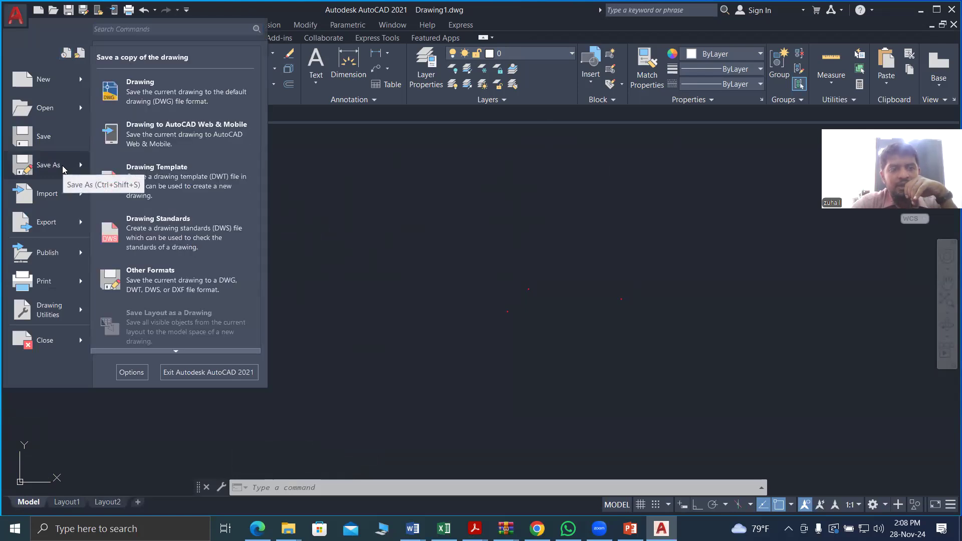
pyautogui.click(49, 165)
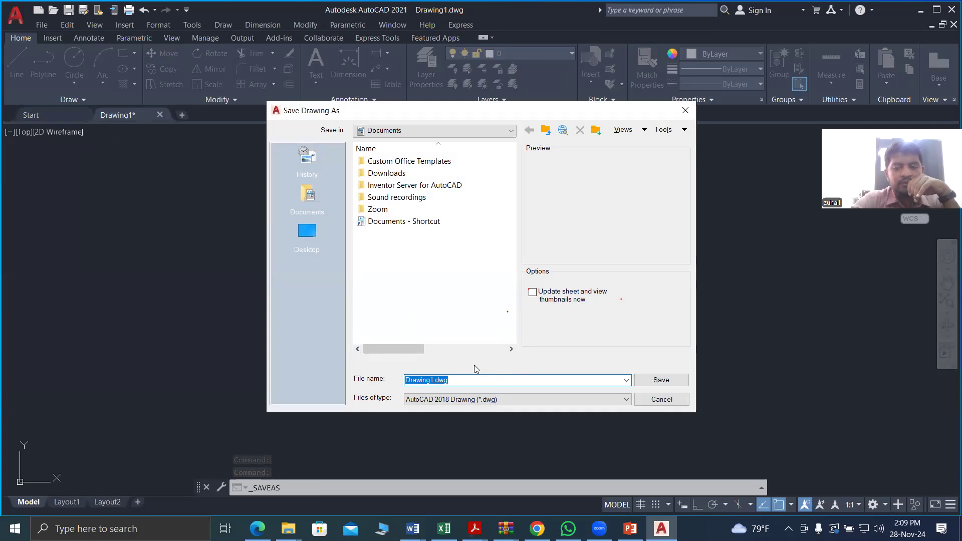
pyautogui.press('BackSpace')
pyautogui.write('2023/')
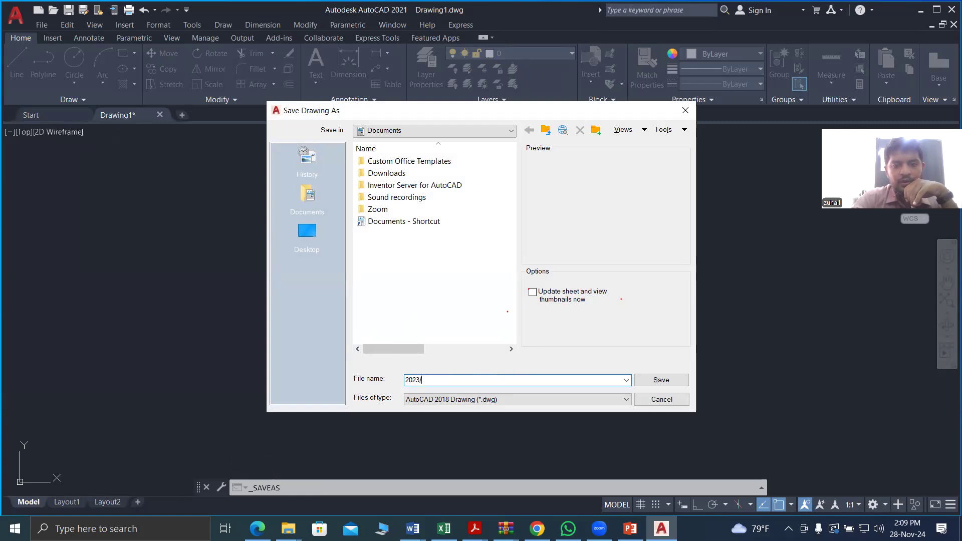
pyautogui.write('2024 ')
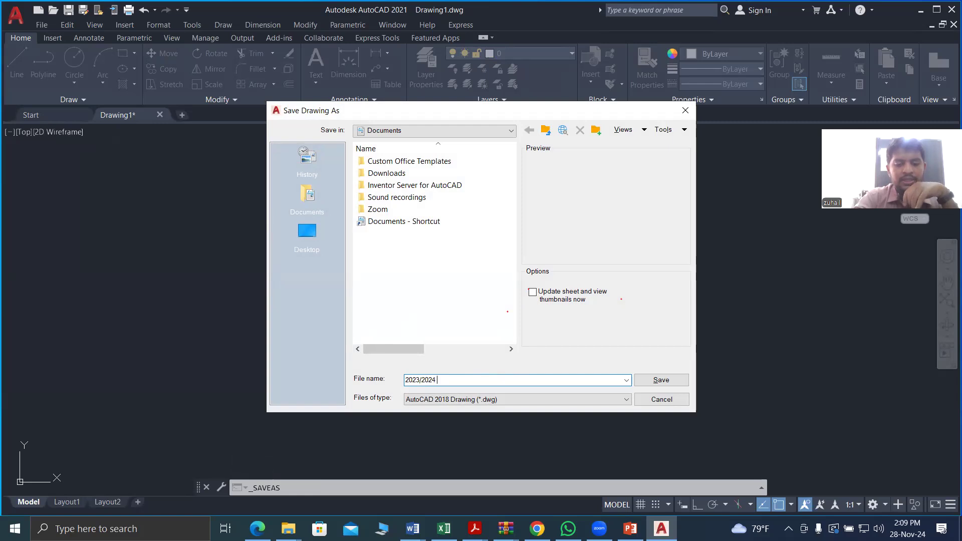
pyautogui.write('Batch')
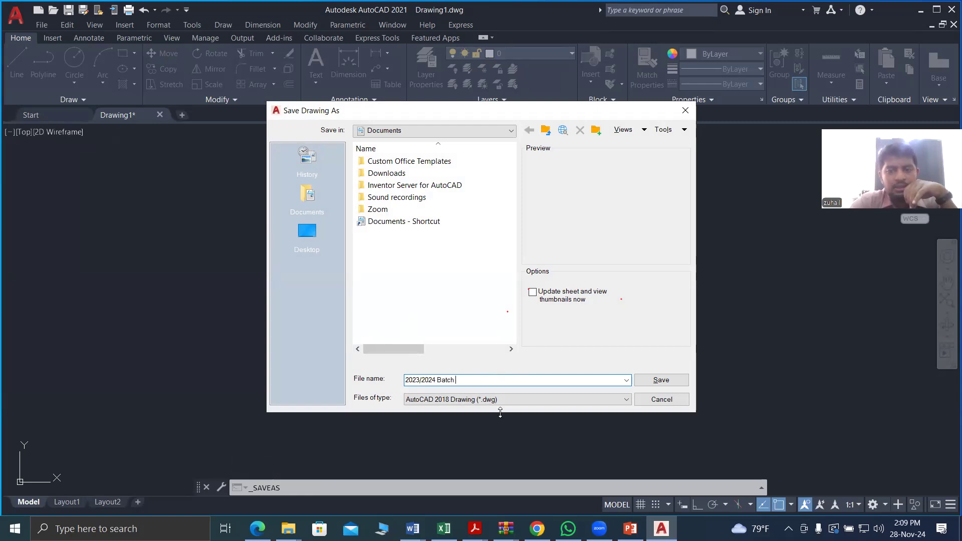
pyautogui.click(534, 401)
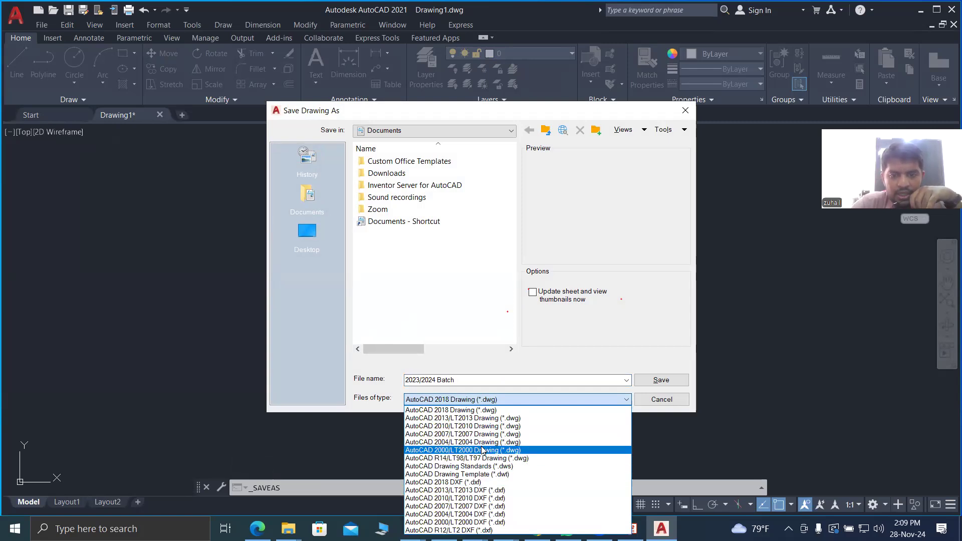
pyautogui.click(522, 451)
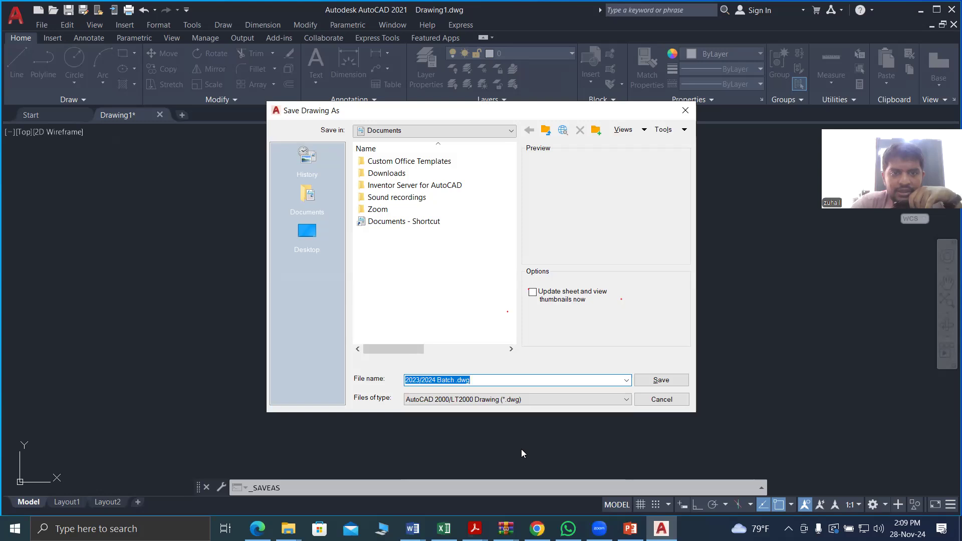
pyautogui.click(307, 233)
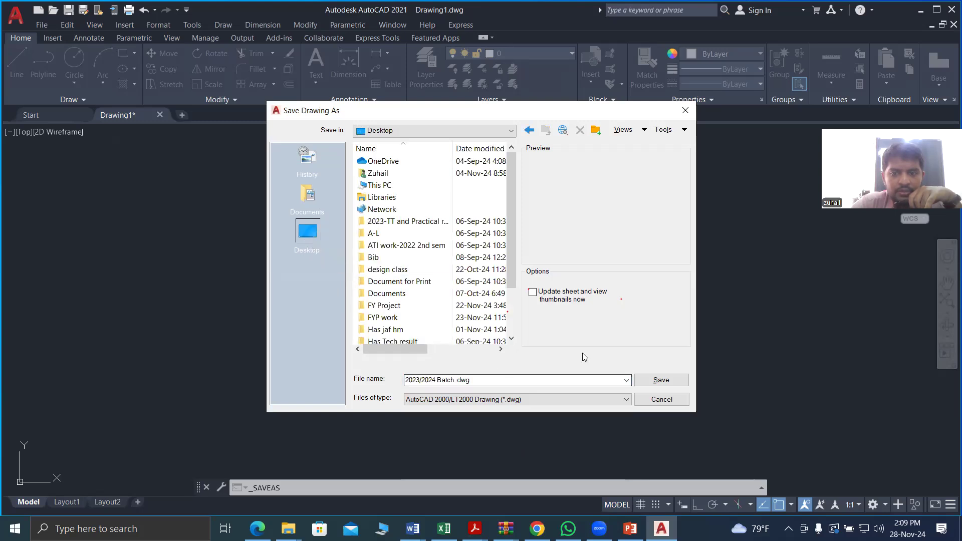
pyautogui.click(659, 381)
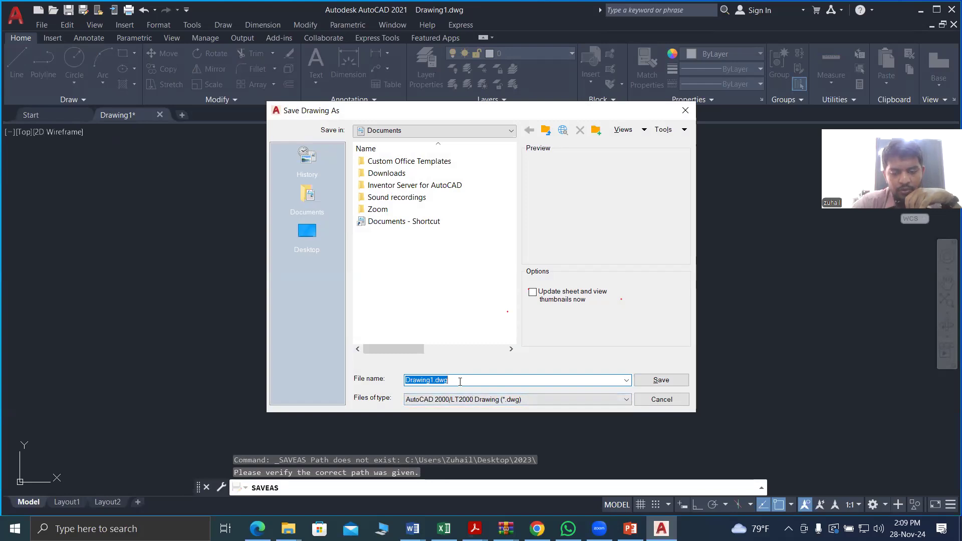
# Name the drawing "2023_2024 Batch" and save it in the Documents folder
pyautogui.press('BackSpace')
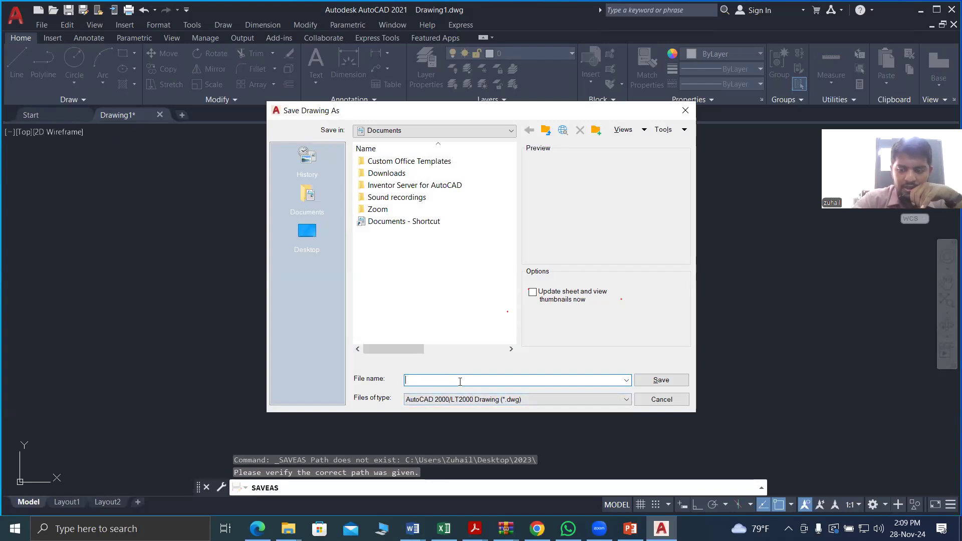
pyautogui.write('2023')
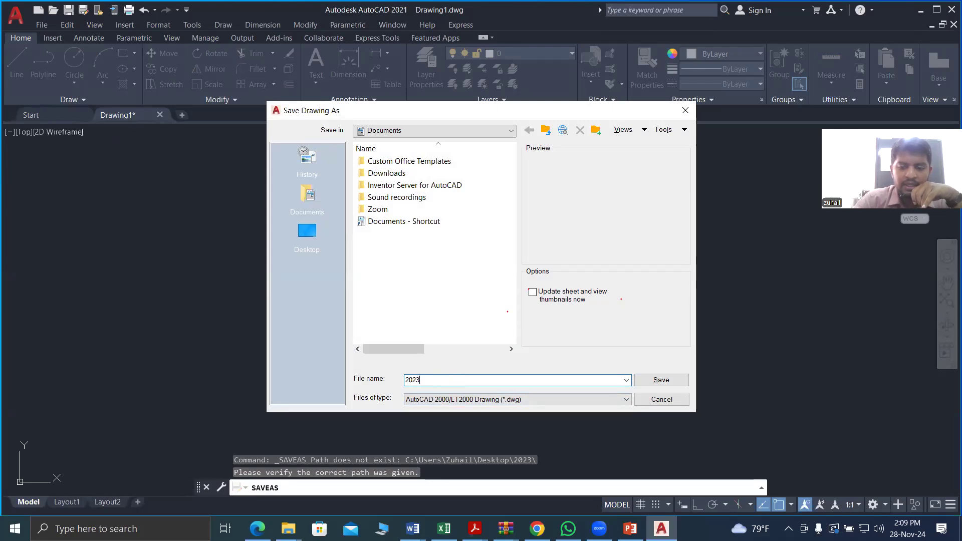
pyautogui.write('_2023')
pyautogui.press('BackSpace')
pyautogui.write('4')
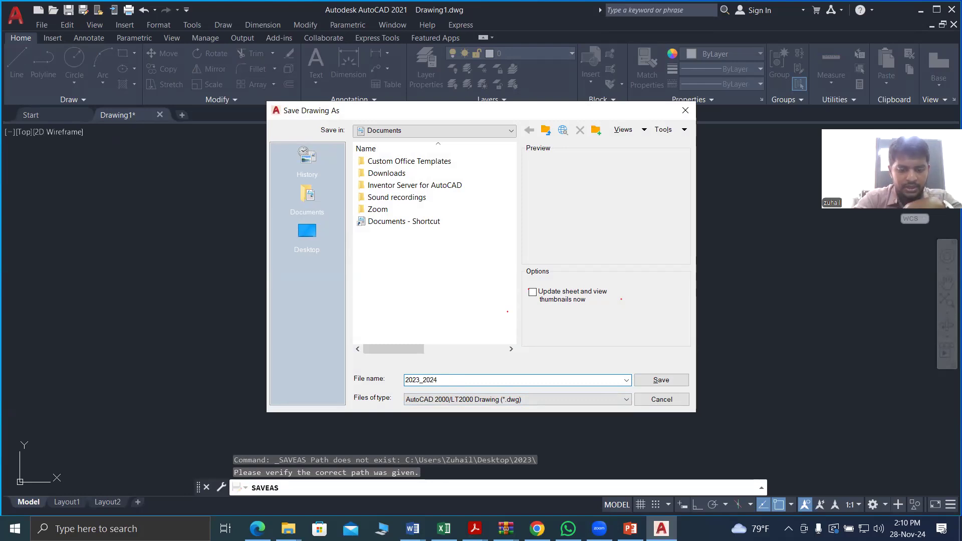
pyautogui.write(' Bac')
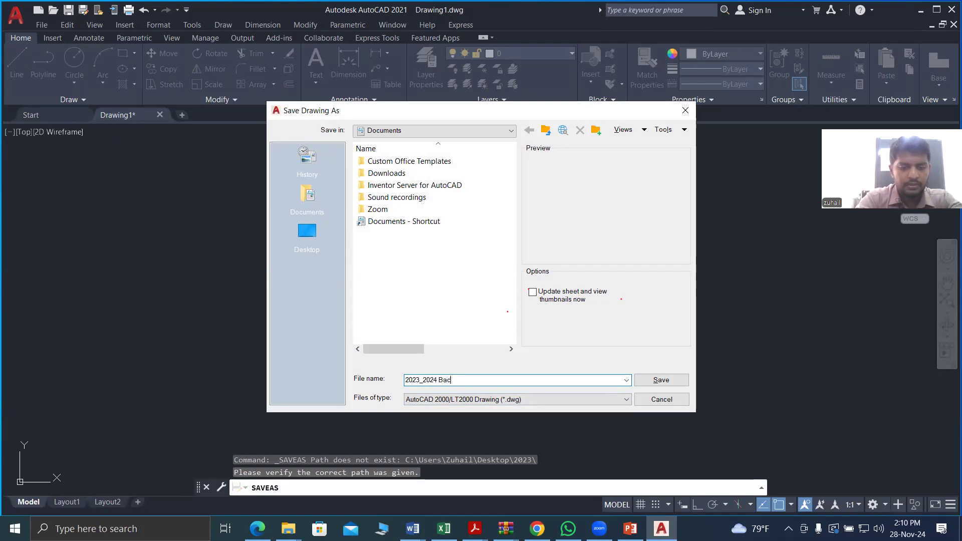
pyautogui.press('BackSpace')
pyautogui.press('BackSpace')
pyautogui.write('tch')
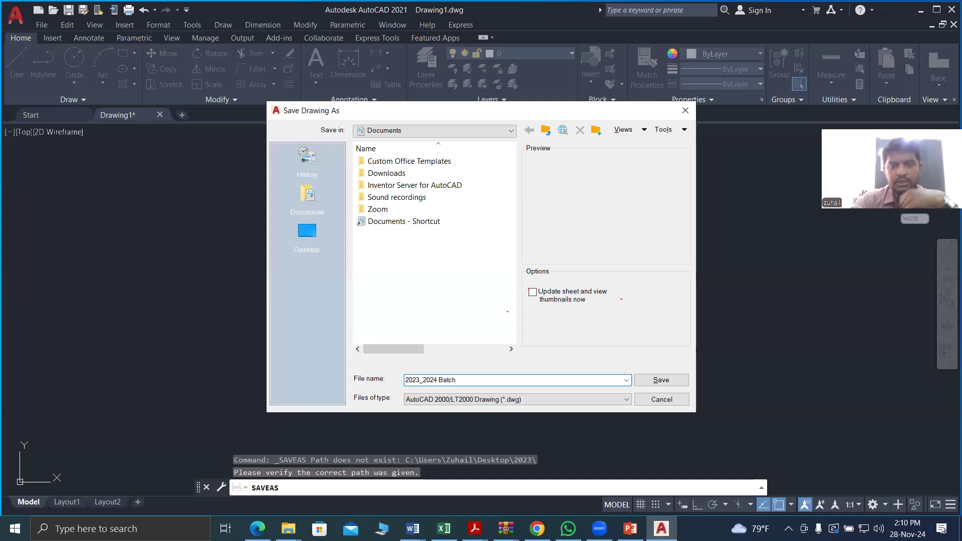
pyautogui.click(663, 380)
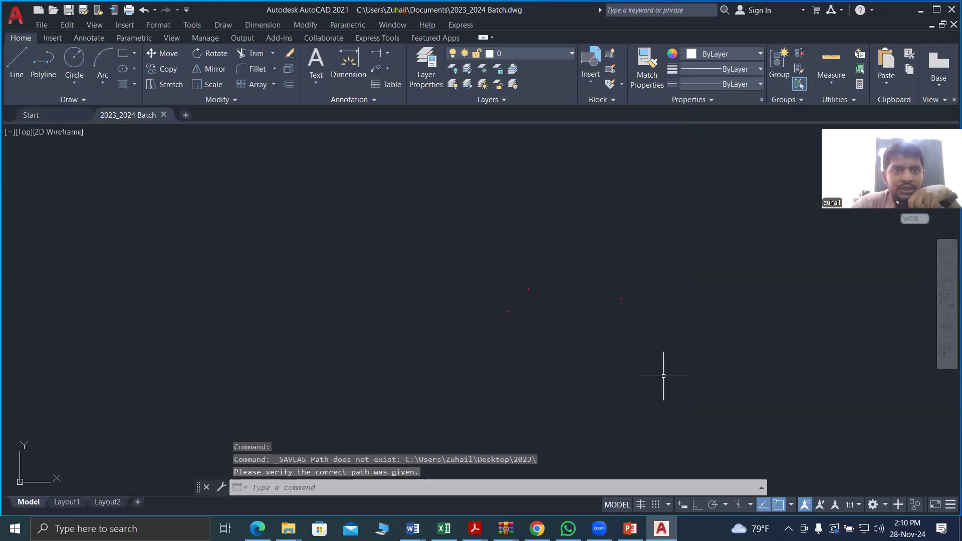
# Check the desktop for the saved drawing file and return to AutoCAD
pyautogui.click(920, 12)
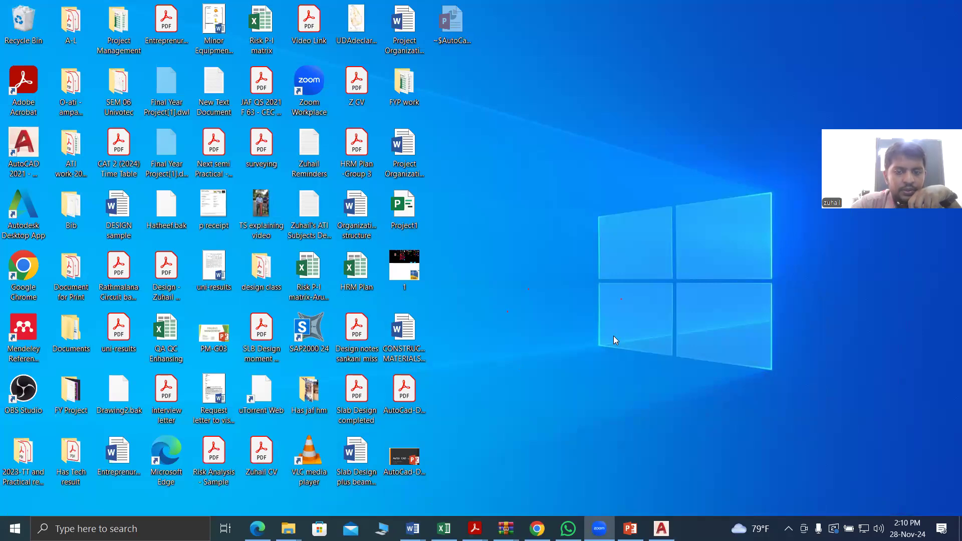
pyautogui.click(661, 529)
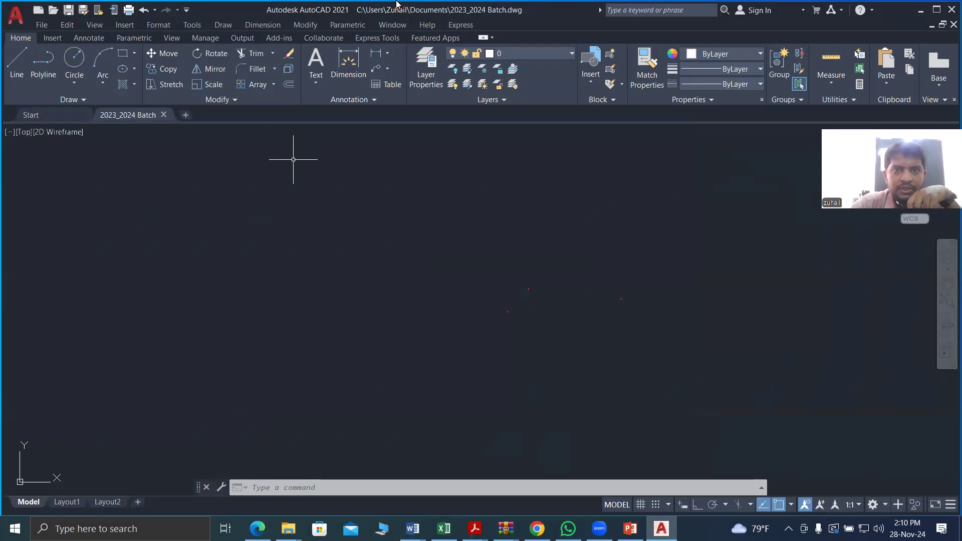
# Save the drawing to the desktop as 2023_2024 Batch in AutoCAD 2000/LT2000 Drawing (*.dwg) format and check the desktop for the file
pyautogui.click(15, 15)
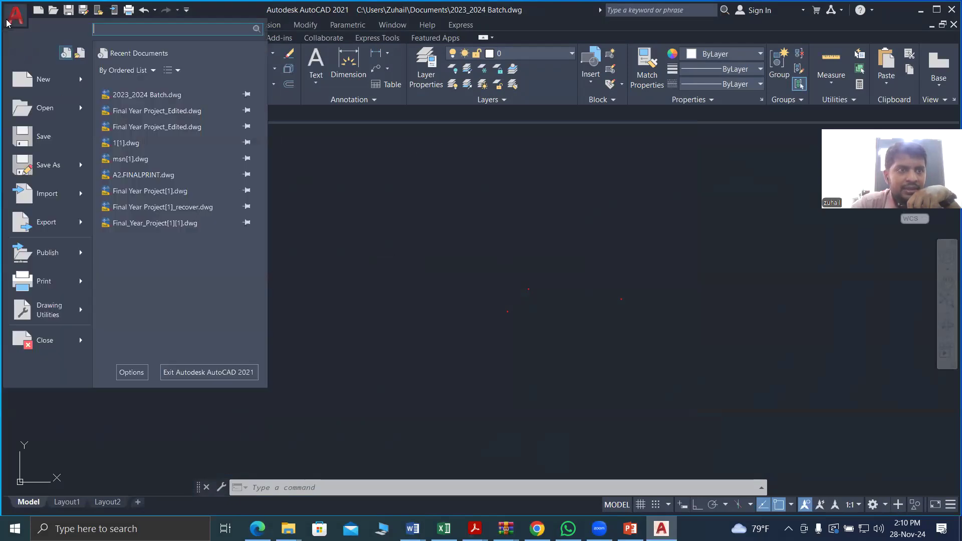
pyautogui.click(46, 165)
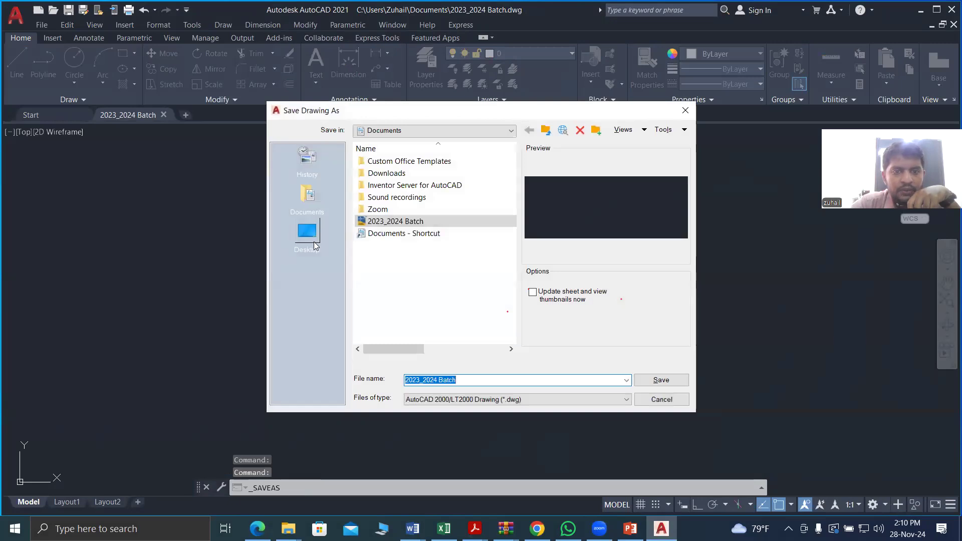
pyautogui.click(315, 245)
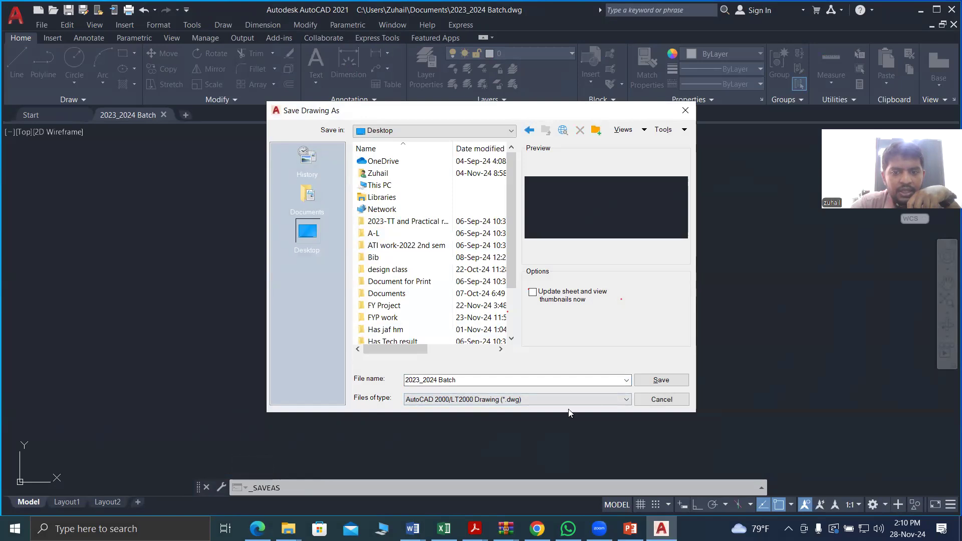
pyautogui.click(597, 399)
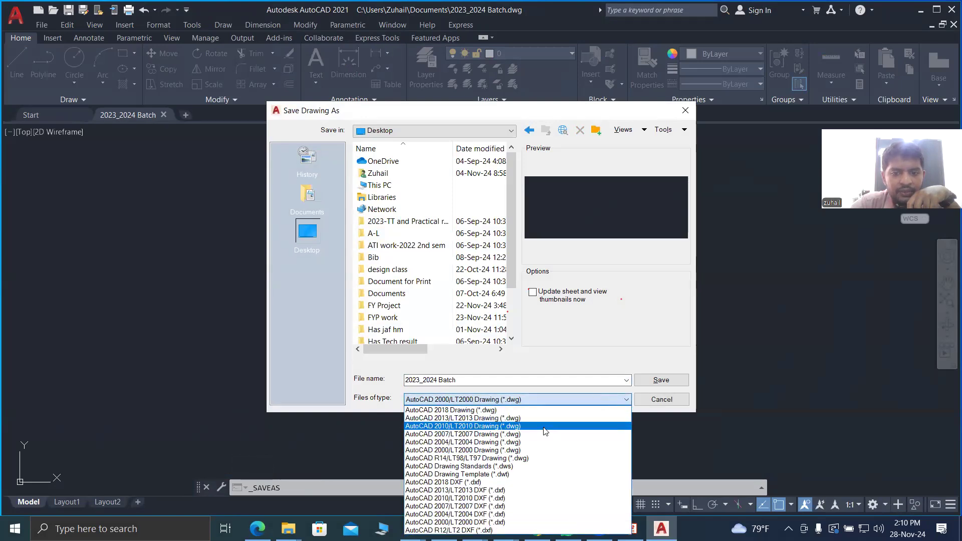
pyautogui.click(522, 450)
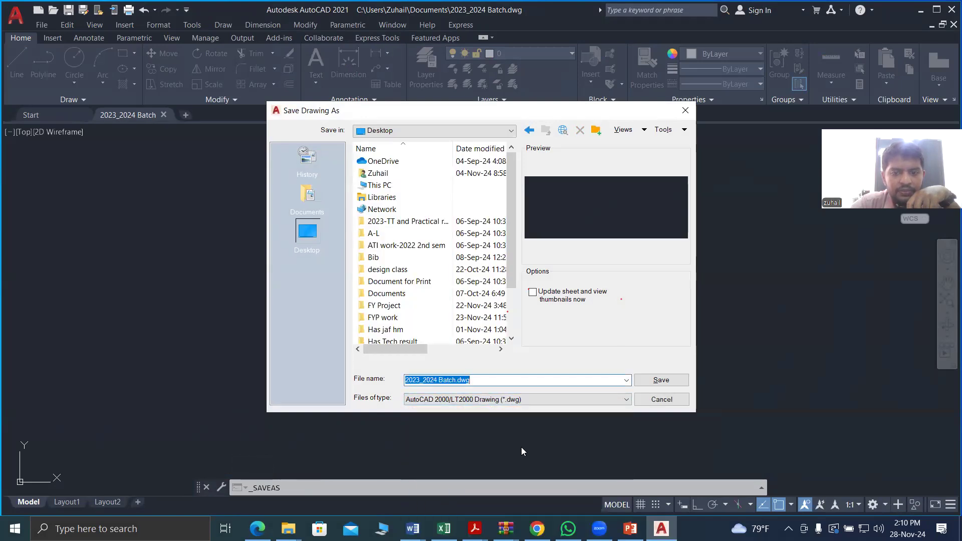
pyautogui.click(305, 240)
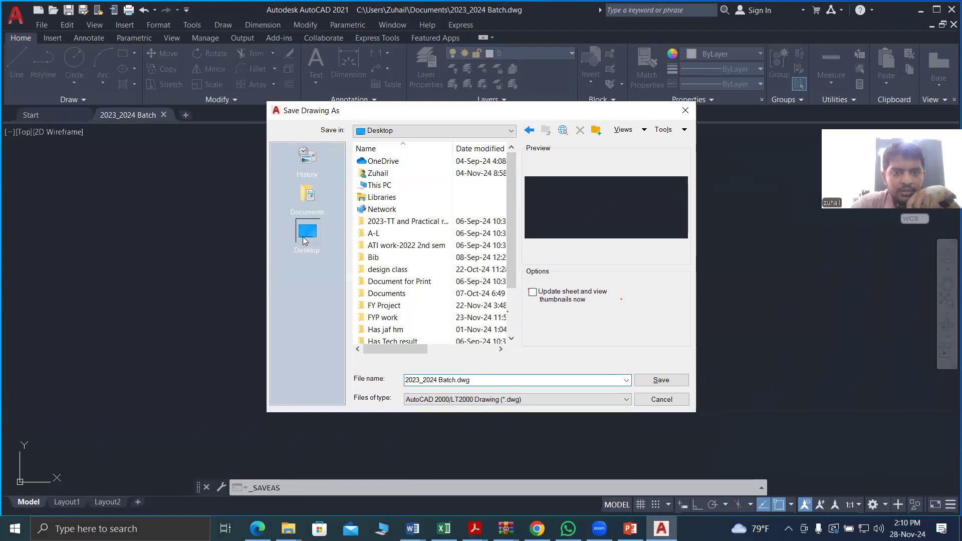
pyautogui.click(652, 380)
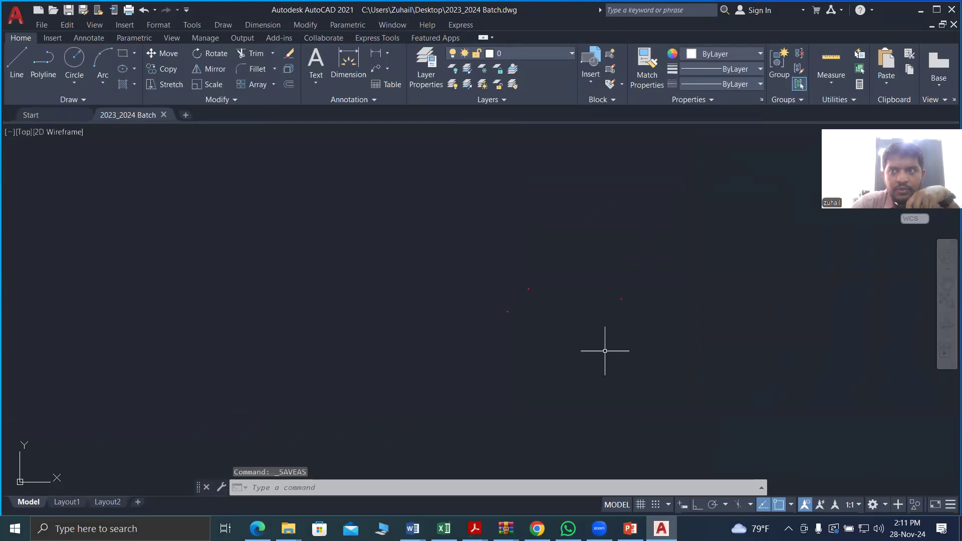
pyautogui.click(922, 10)
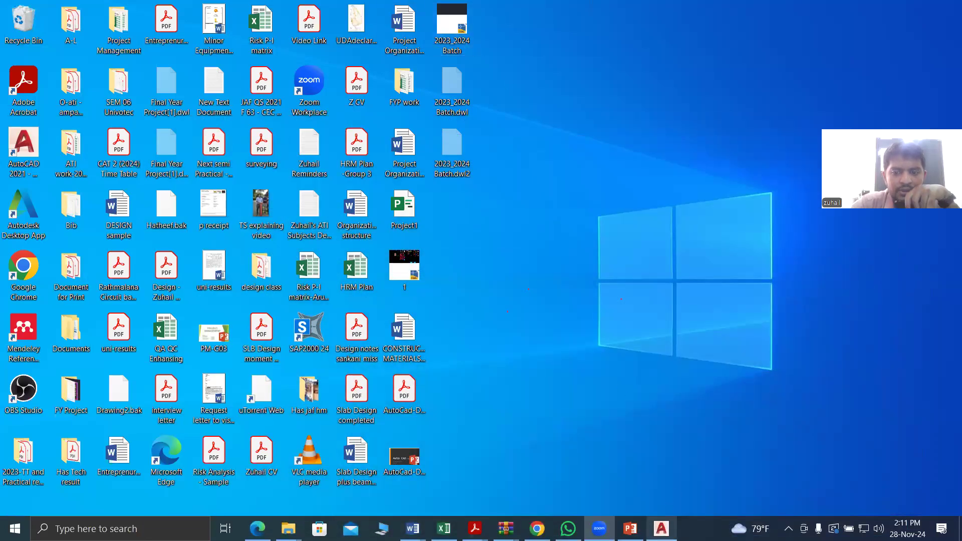
pyautogui.click(661, 529)
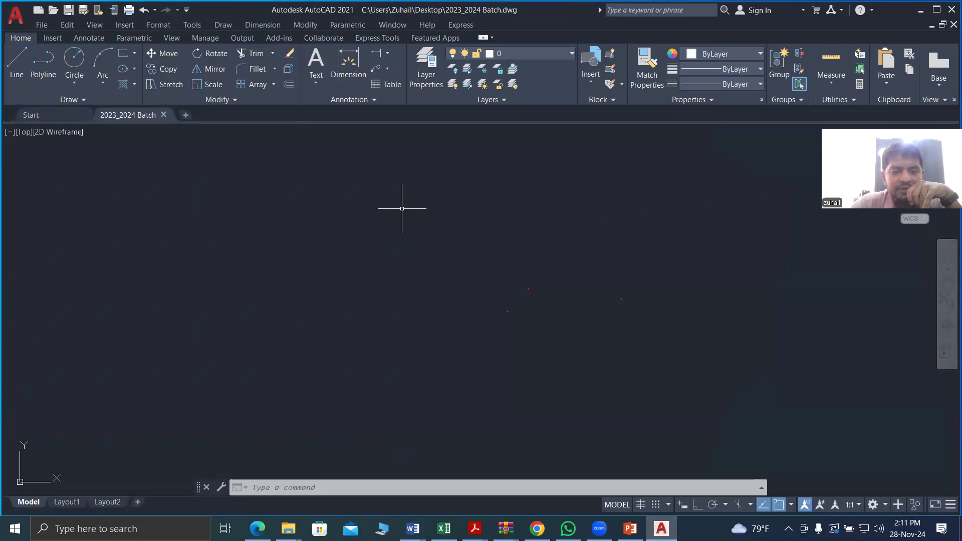
# Open the drawing units settings and set the length type to Decimal with precision 0.00
pyautogui.click(271, 482)
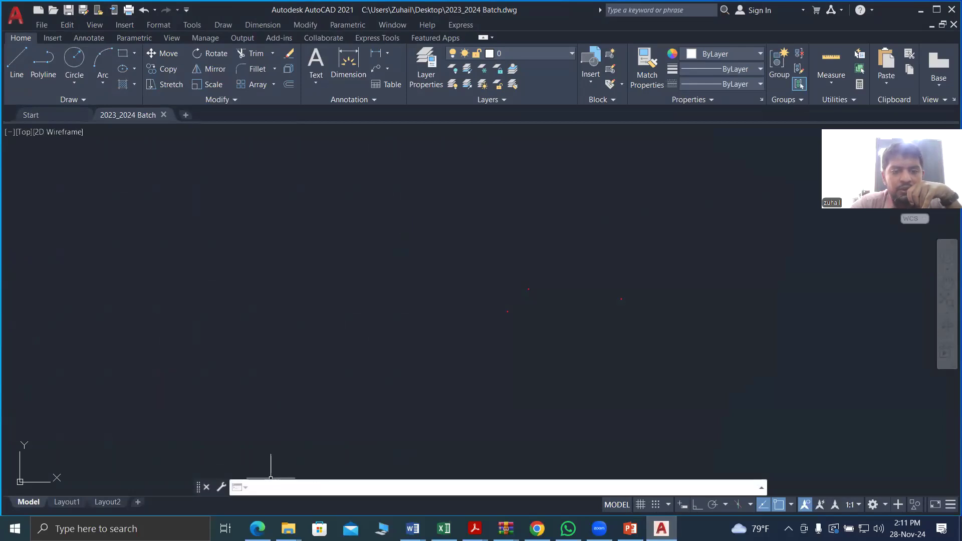
pyautogui.click(270, 489)
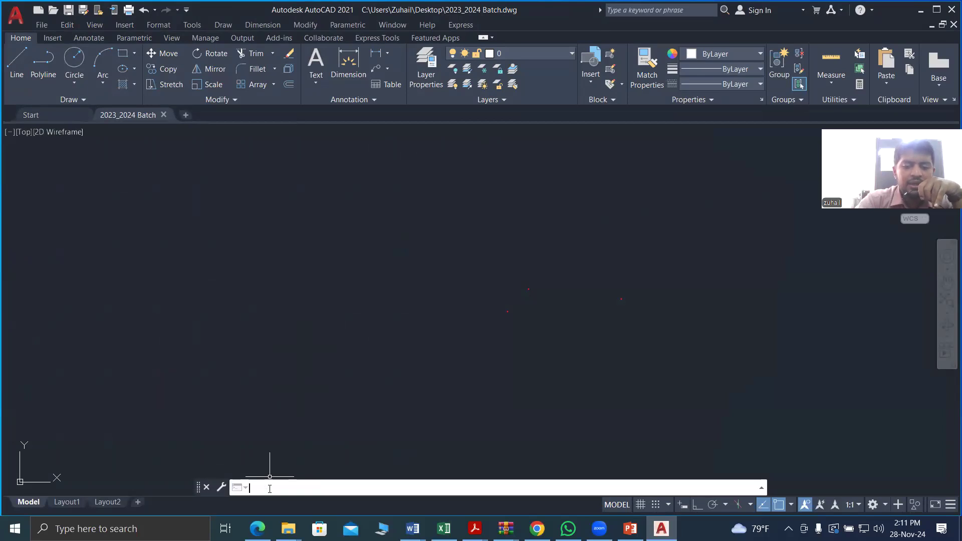
pyautogui.write('un')
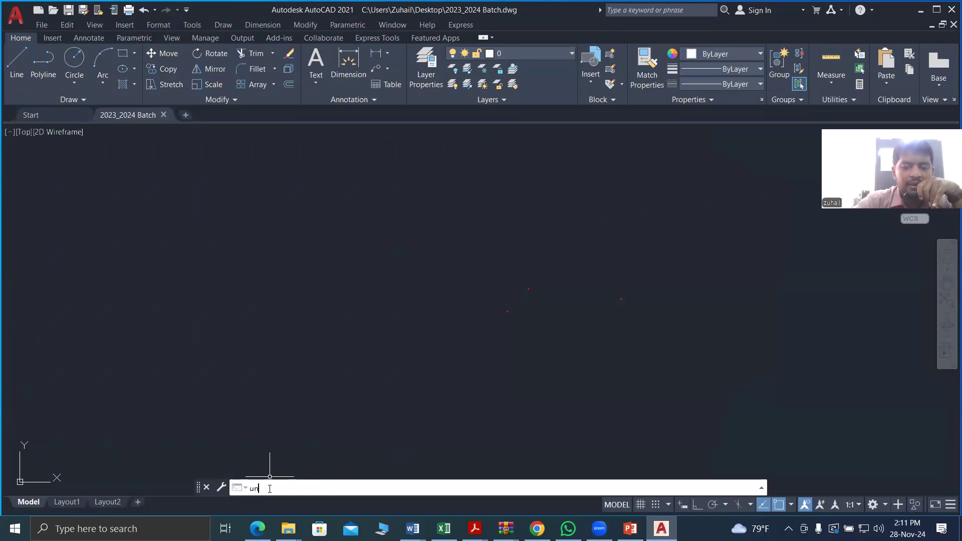
pyautogui.press('Escape')
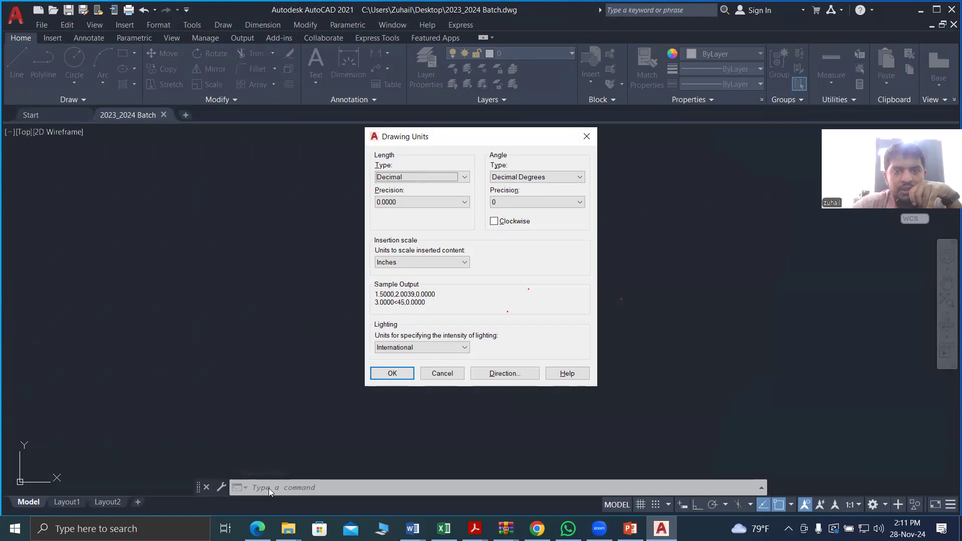
pyautogui.click(465, 179)
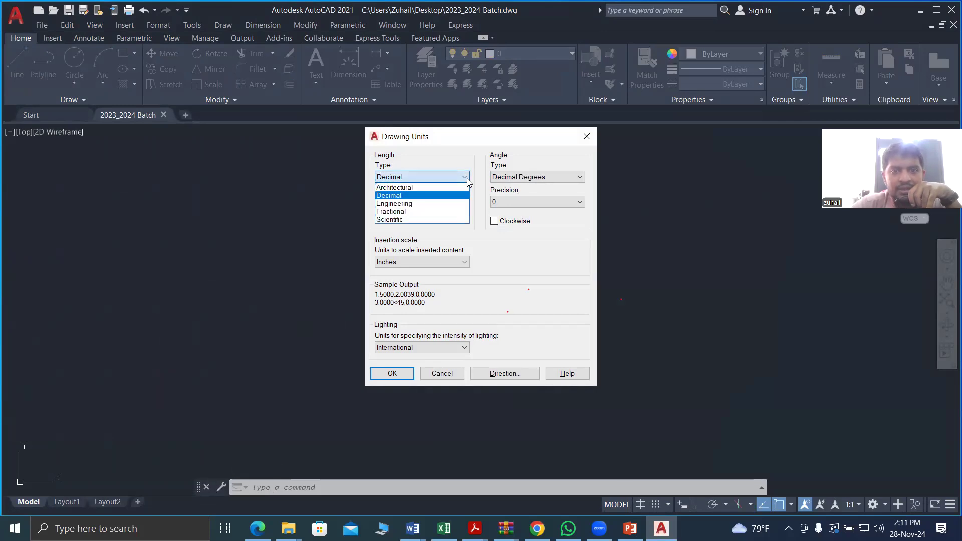
pyautogui.click(435, 198)
pyautogui.click(451, 202)
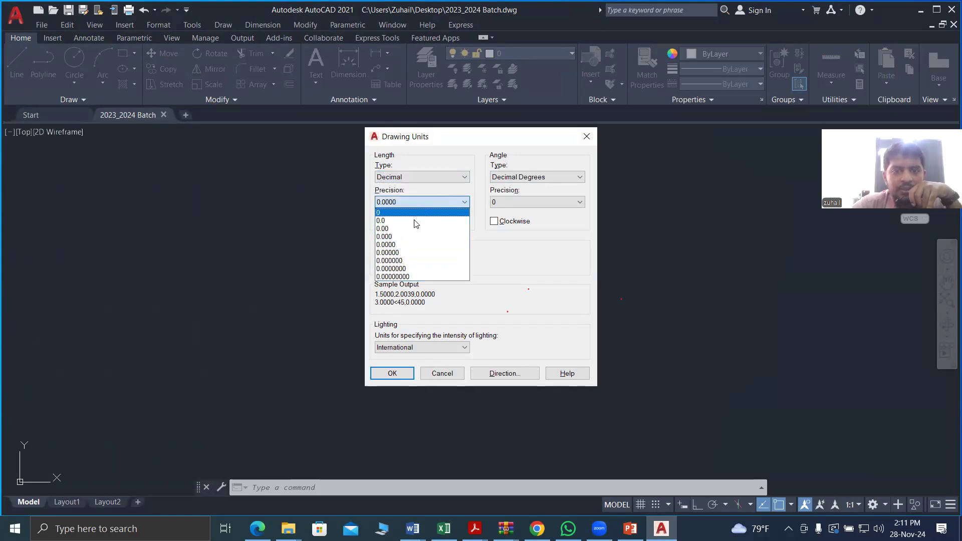
pyautogui.click(404, 229)
# Try the Architectural length type with a precision of 0'-0 1/8"
pyautogui.click(449, 178)
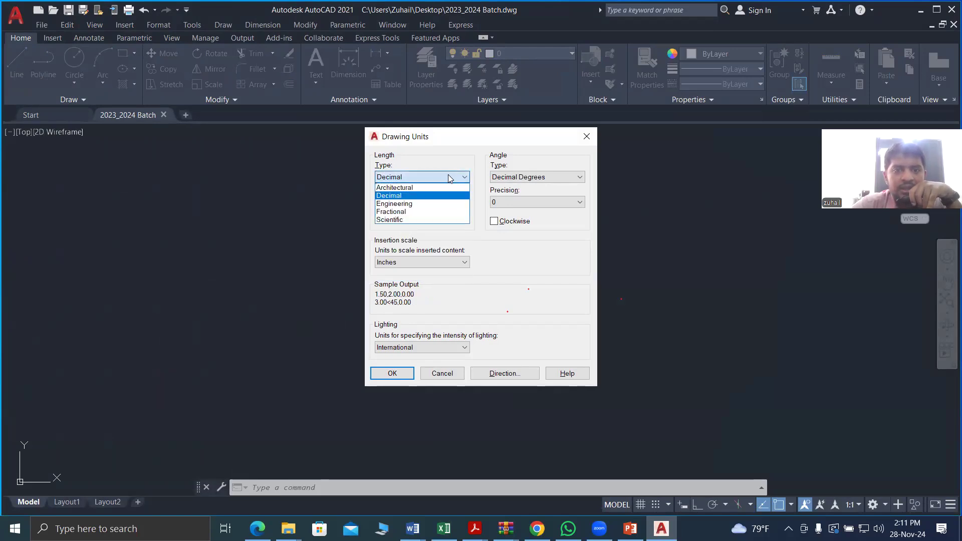
pyautogui.click(436, 187)
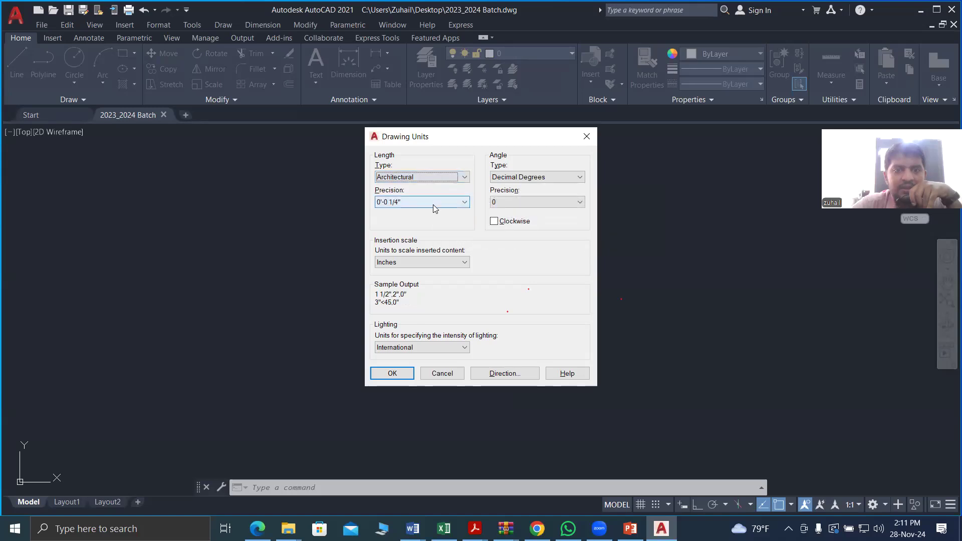
pyautogui.click(434, 203)
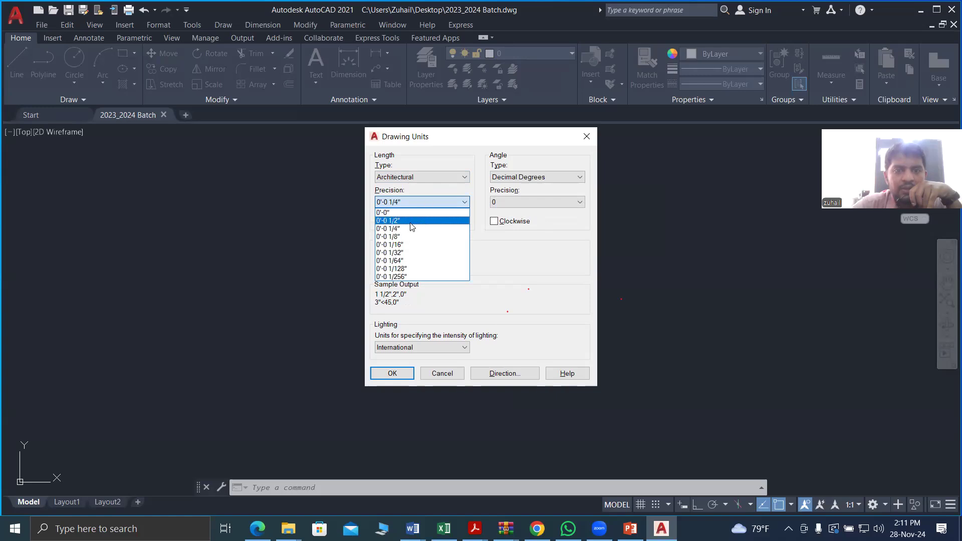
pyautogui.click(410, 236)
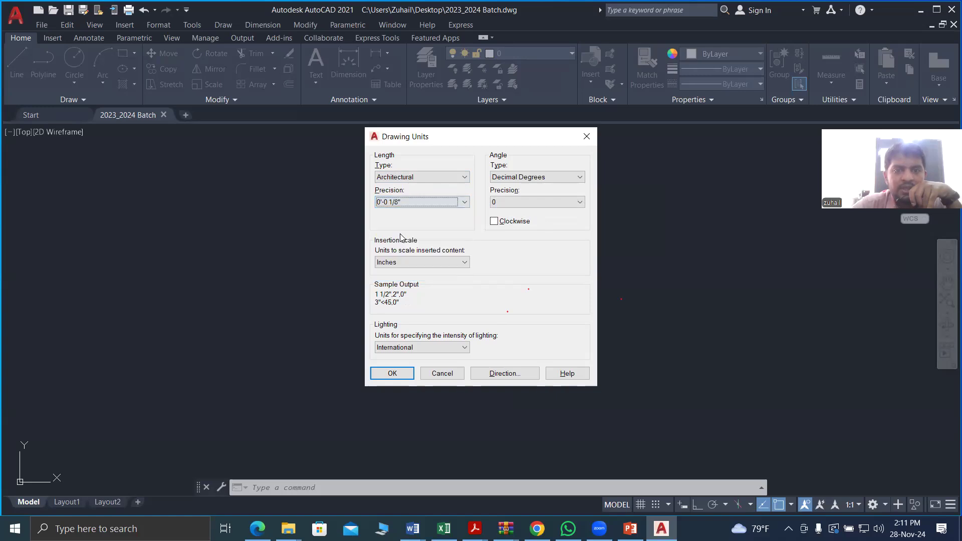
# Return the length type to Decimal with precision 0.00 and set the insertion scale units to Millimeters
pyautogui.click(457, 180)
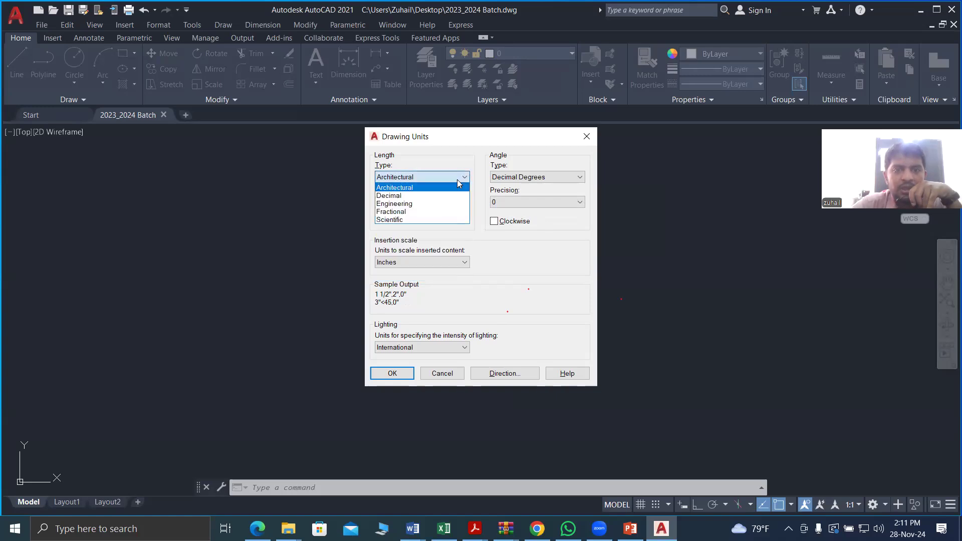
pyautogui.click(422, 196)
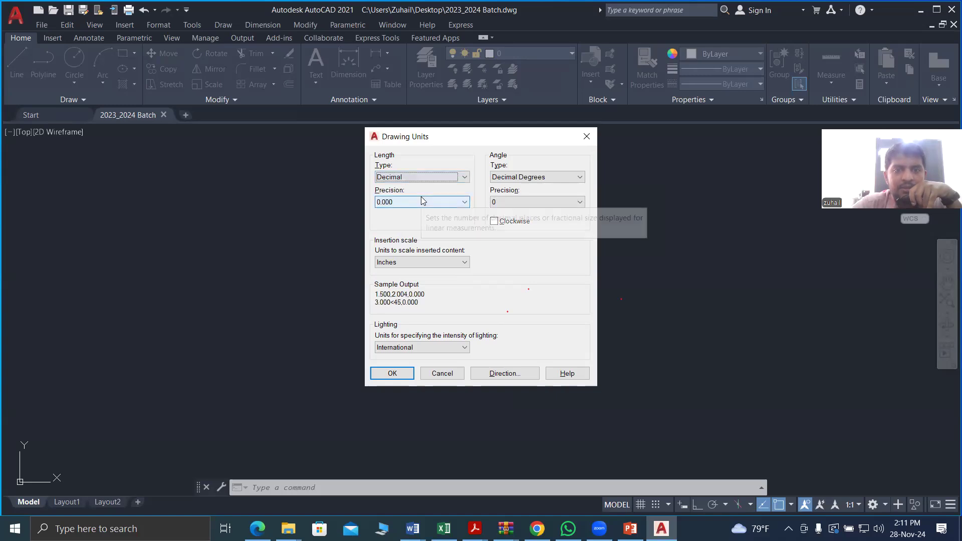
pyautogui.click(453, 178)
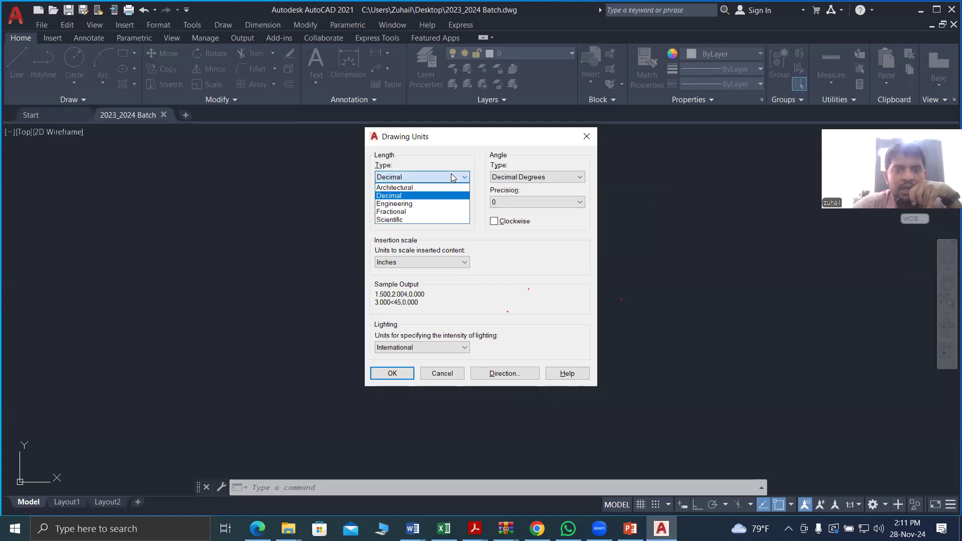
pyautogui.click(416, 195)
pyautogui.click(428, 202)
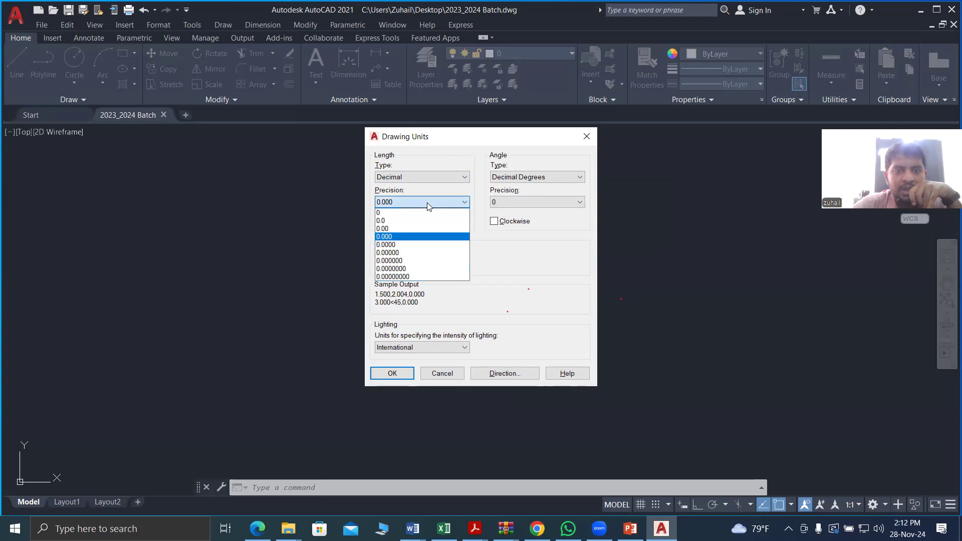
pyautogui.click(395, 230)
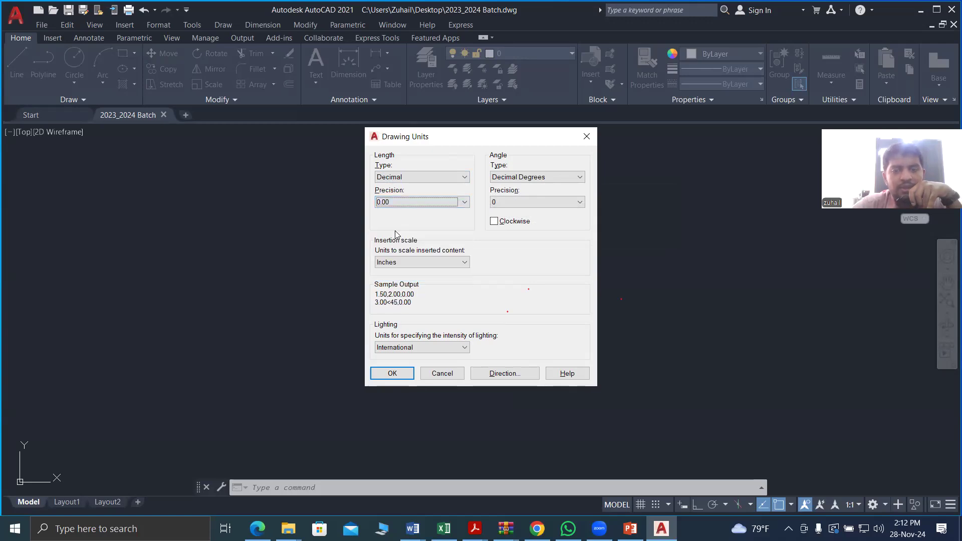
pyautogui.click(433, 262)
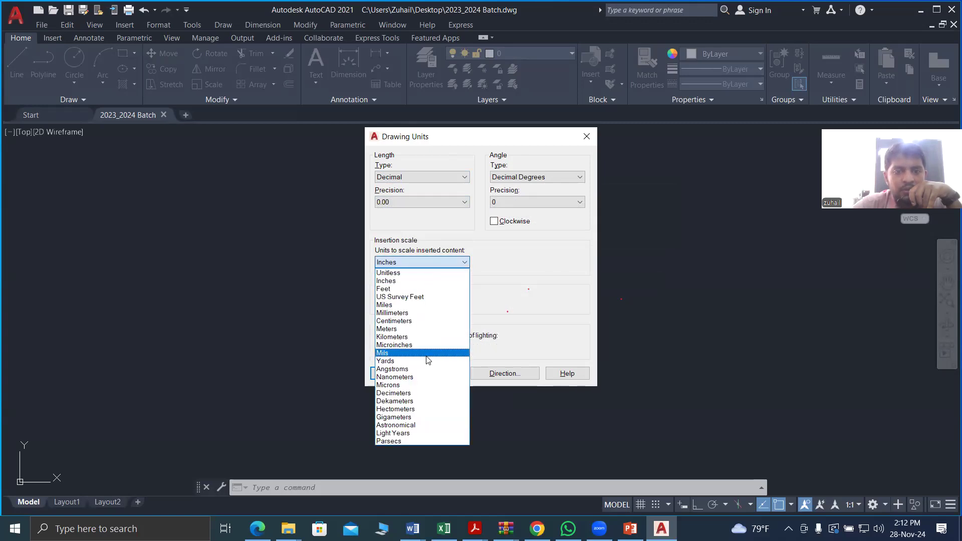
pyautogui.click(408, 313)
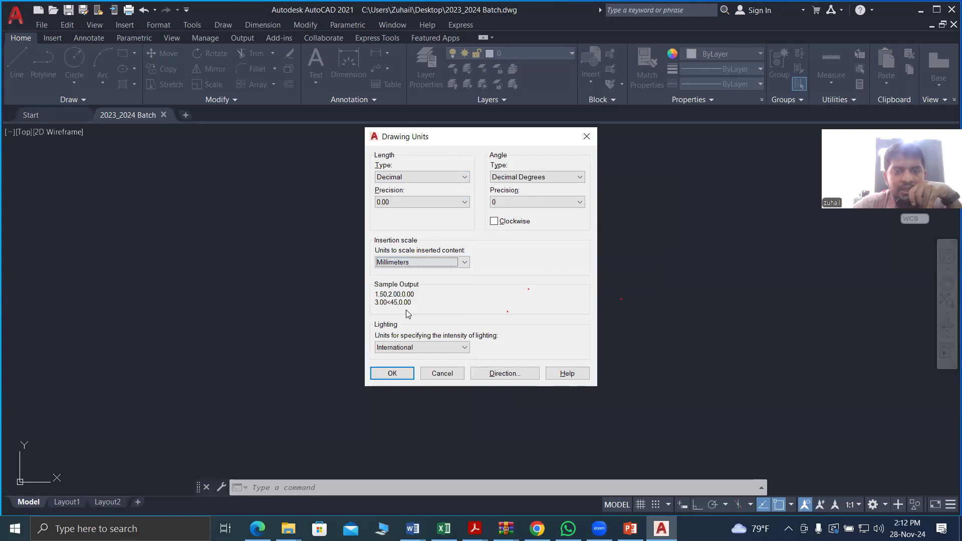
# Look through the angle types and try Deg/Min/Sec as the drawing's angle format
pyautogui.click(541, 177)
pyautogui.click(541, 177)
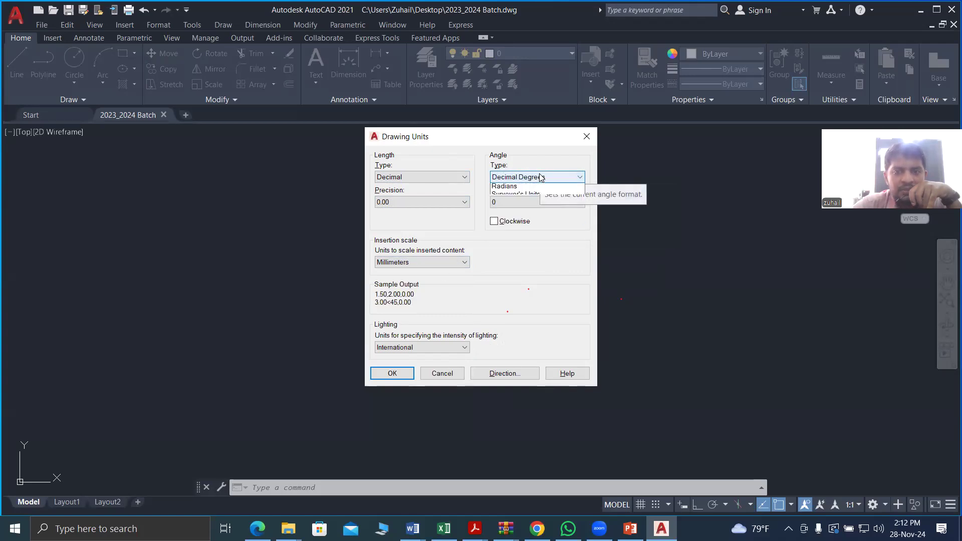
pyautogui.click(541, 178)
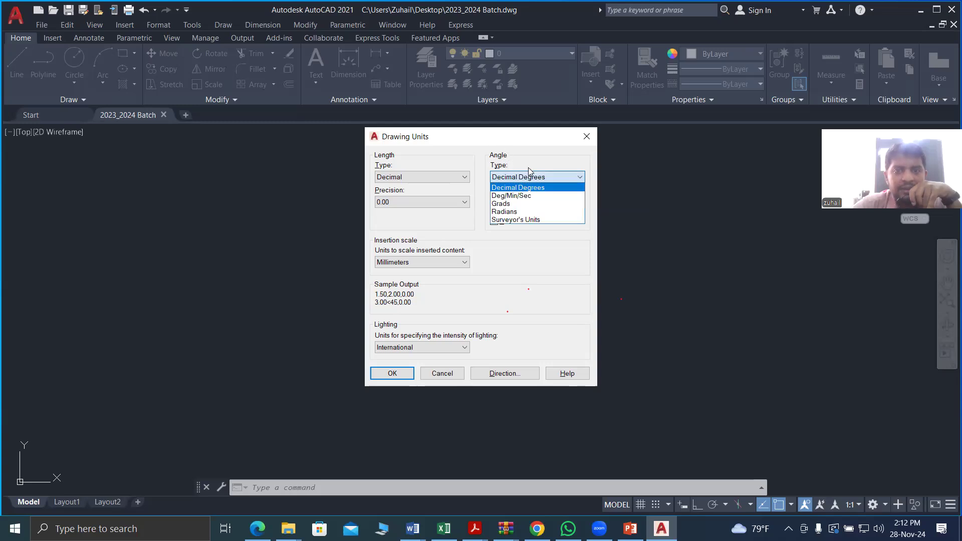
pyautogui.click(513, 189)
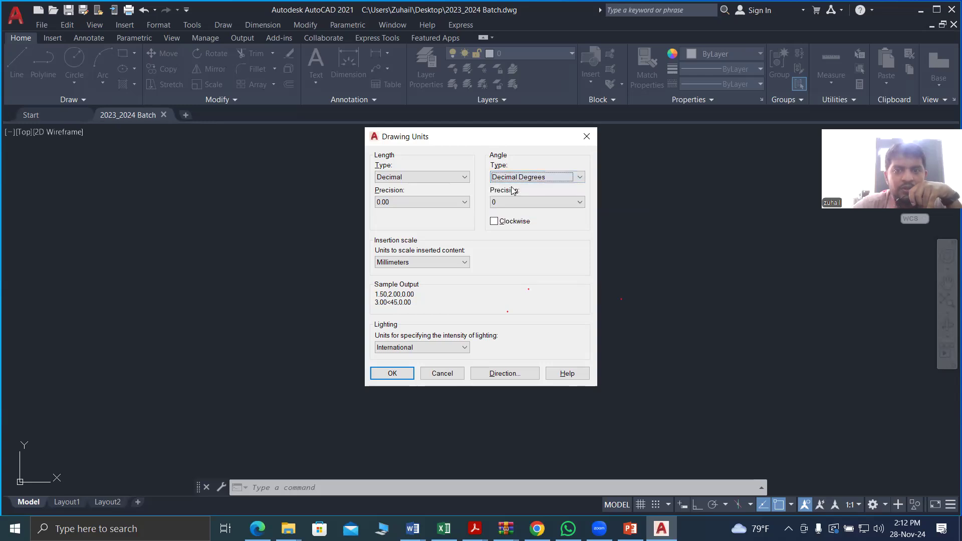
pyautogui.click(569, 181)
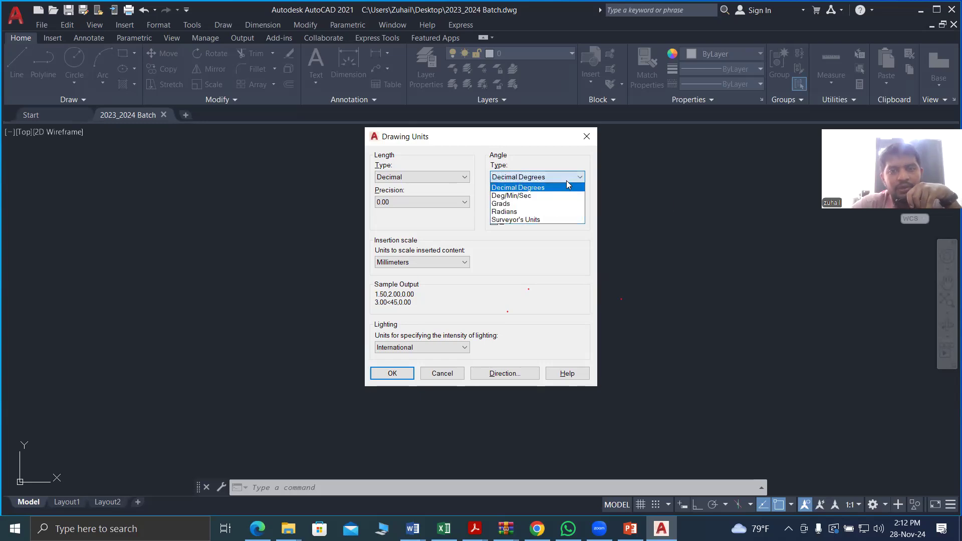
pyautogui.click(540, 195)
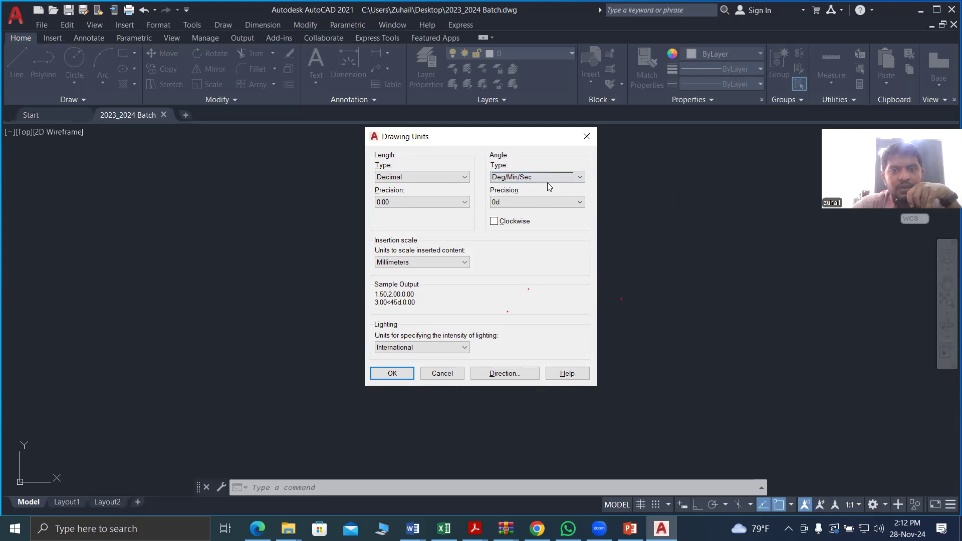
# Set the angle type to Decimal Degrees with precision 0.00
pyautogui.click(558, 181)
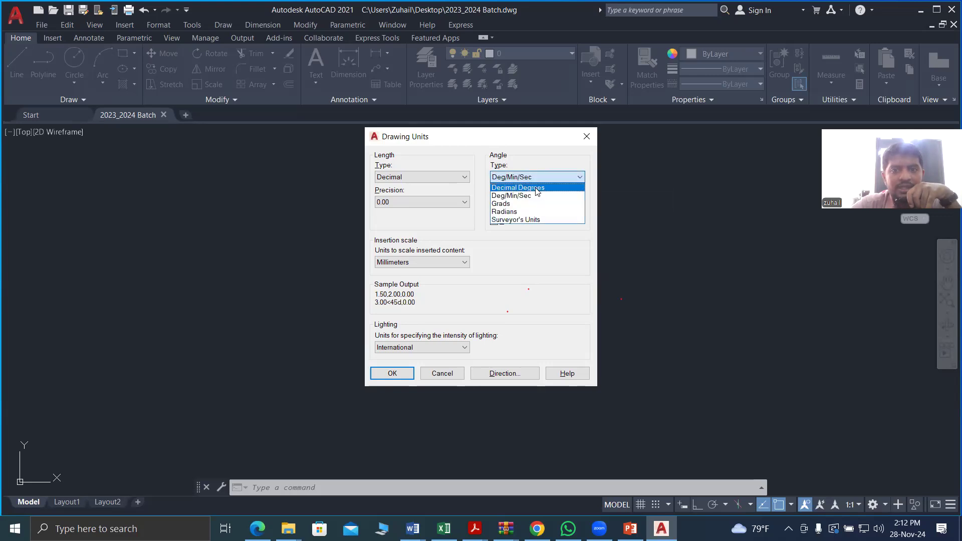
pyautogui.click(537, 189)
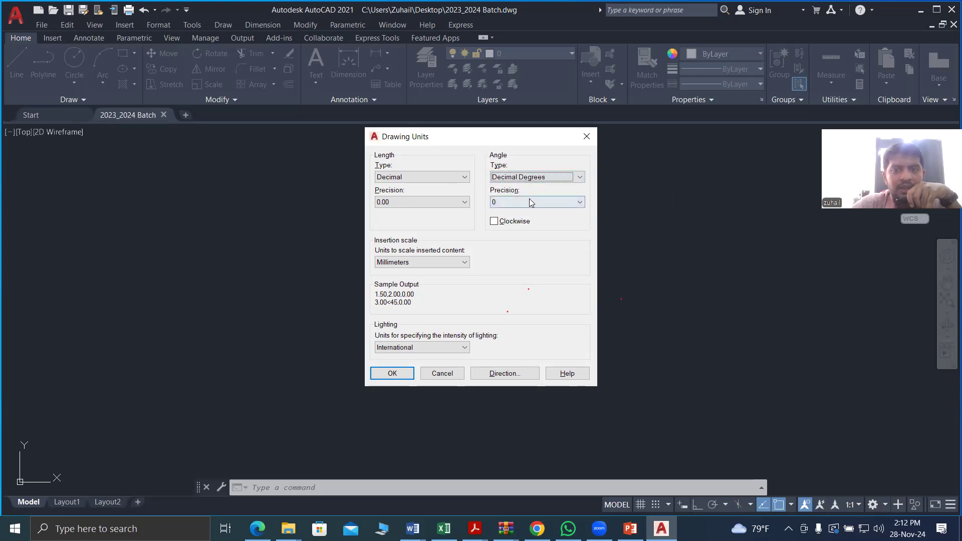
pyautogui.click(529, 202)
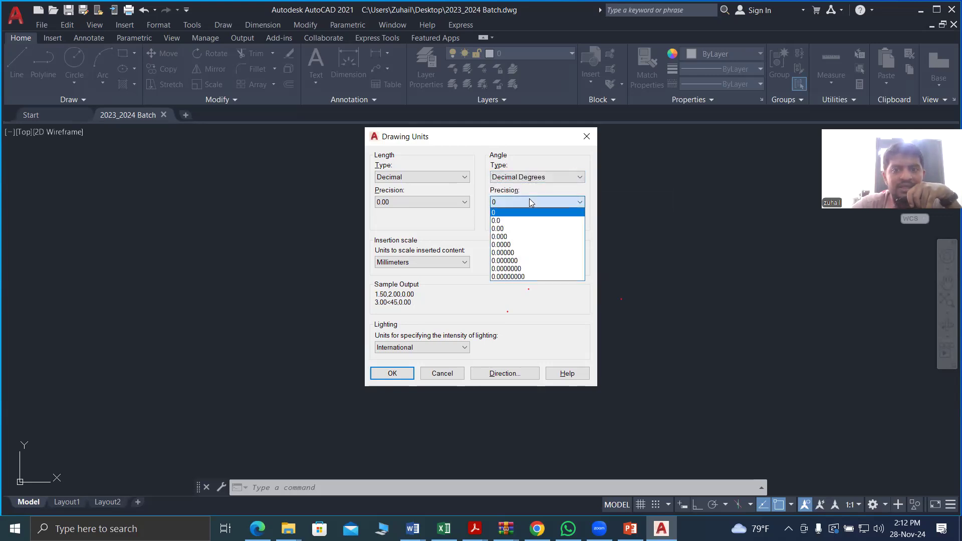
pyautogui.click(520, 229)
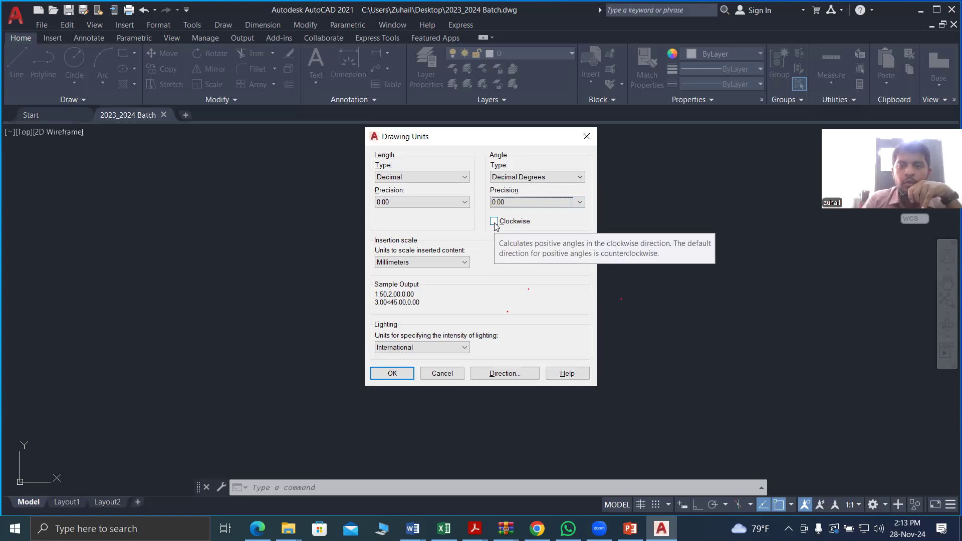
# Try clockwise angle measurement, restore the counterclockwise direction, and apply the drawing units
pyautogui.click(495, 225)
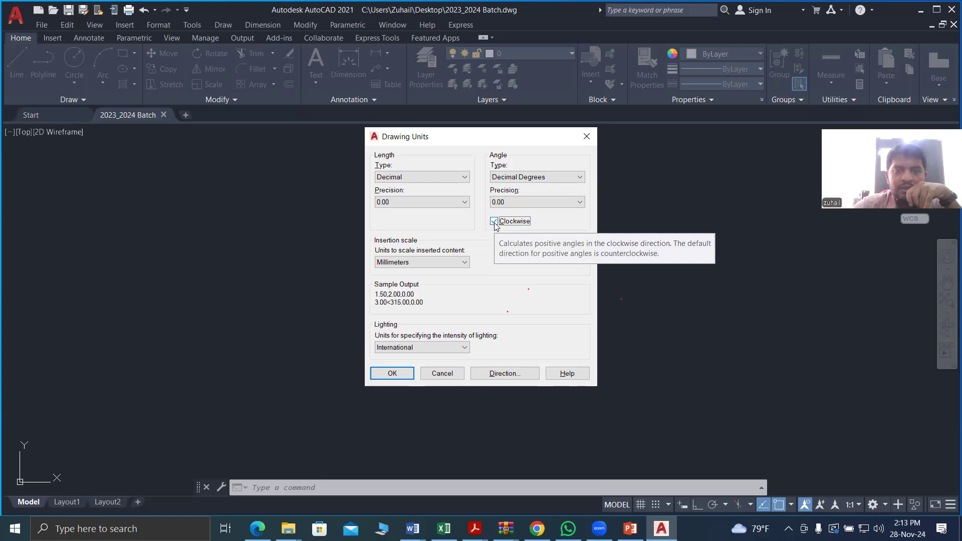
pyautogui.click(495, 223)
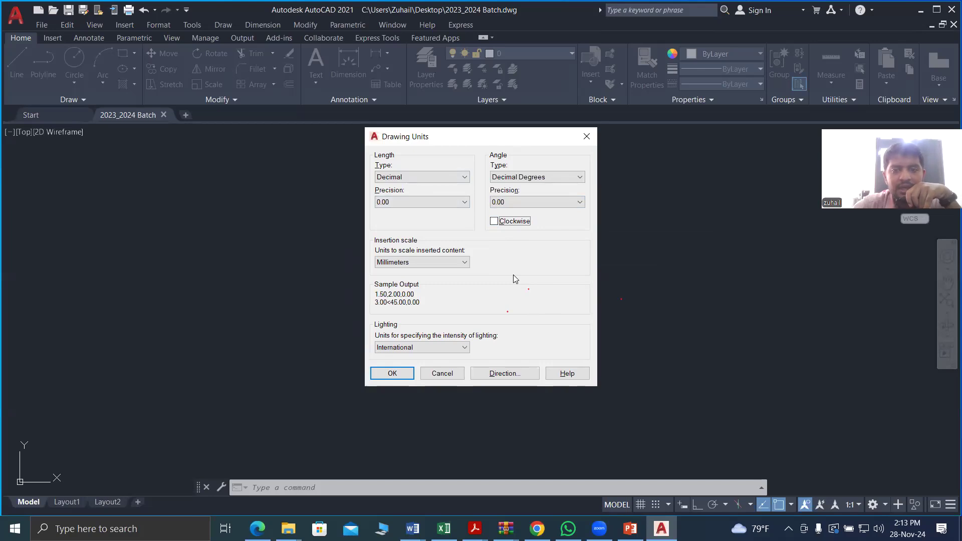
pyautogui.click(396, 373)
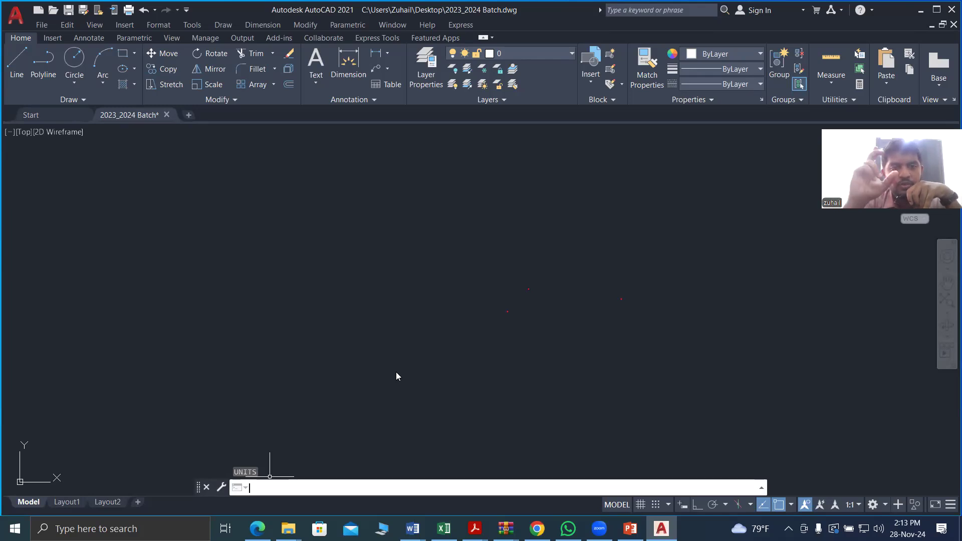
# Start the LIMITS command and set the lower left corner of the model space limits to 0,0
pyautogui.write('LIM')
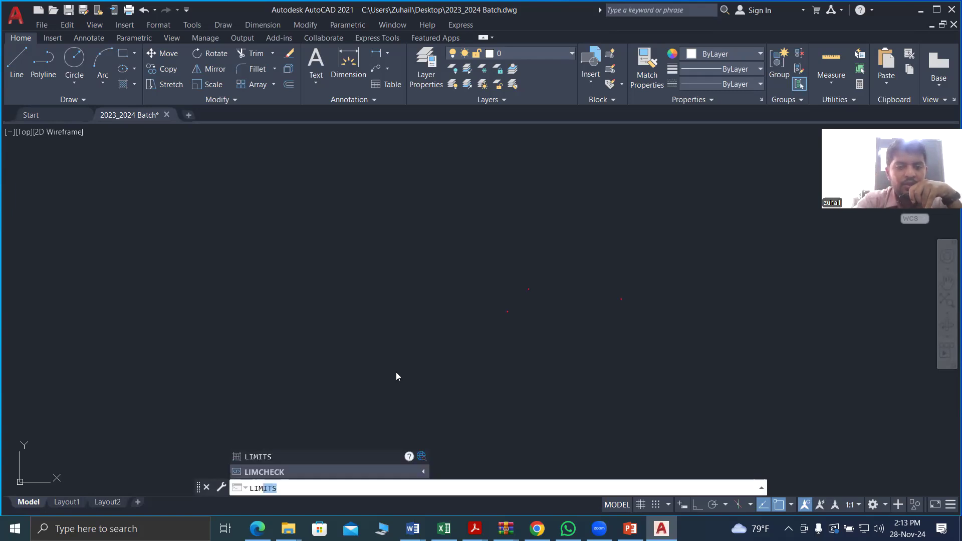
pyautogui.write('ITS')
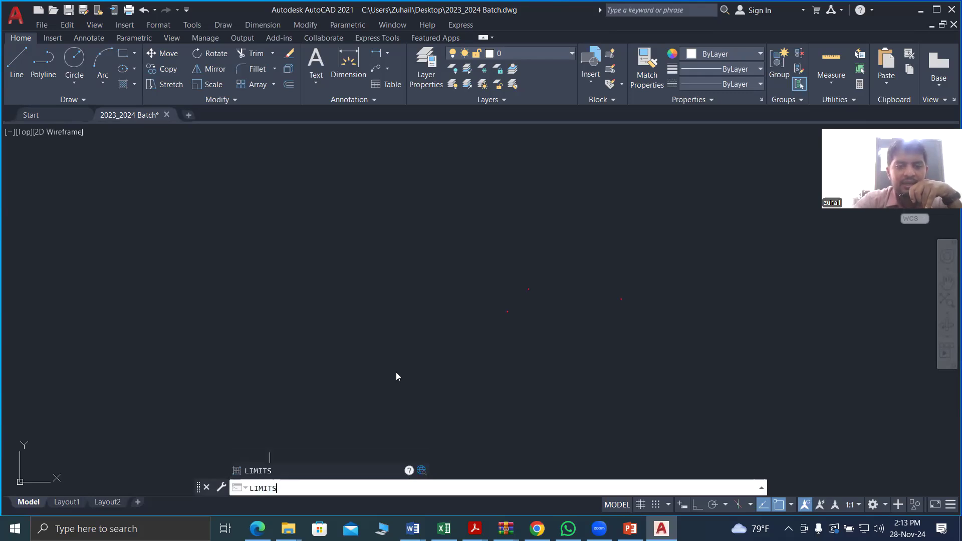
pyautogui.press('Return')
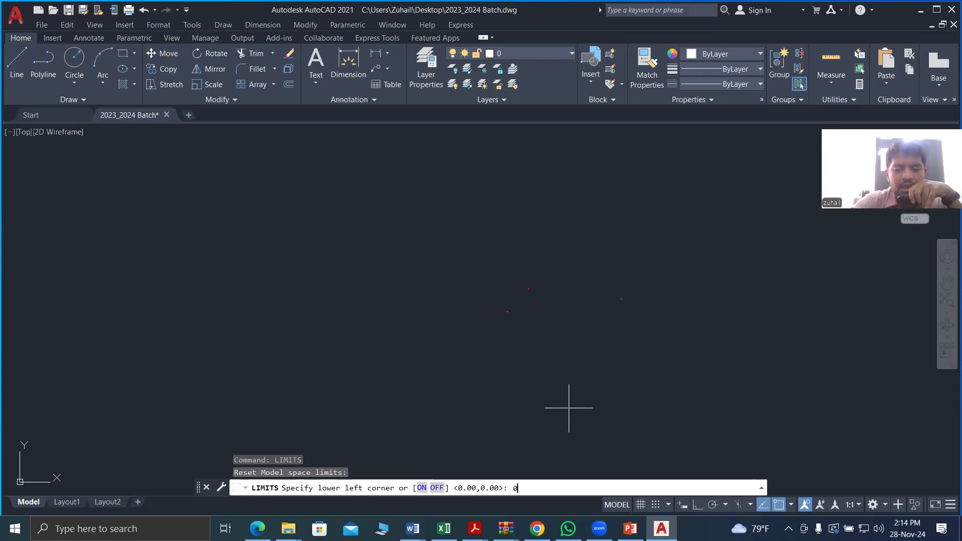
pyautogui.write('0')
pyautogui.press('Return')
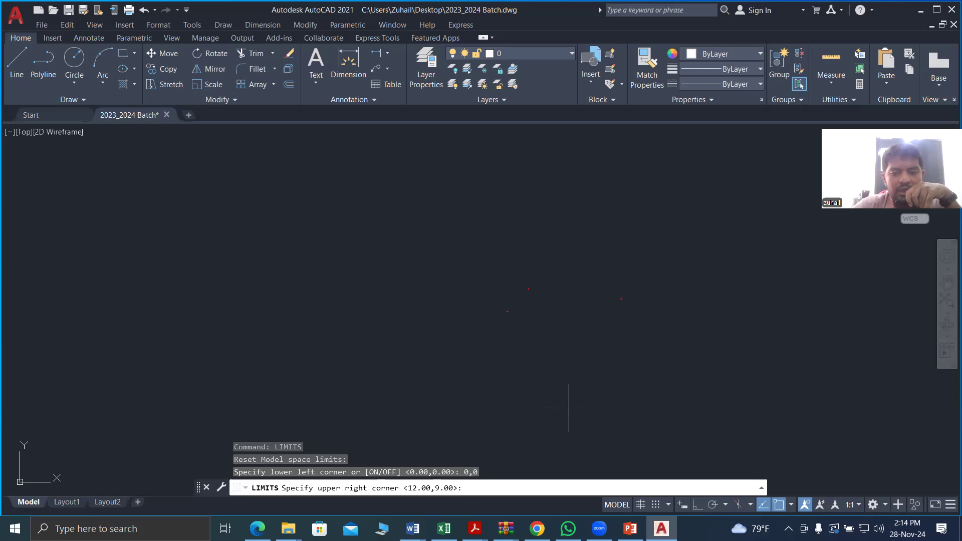
# Open Snipping Tool, then switch to PowerPoint and display slide 9, Absolute Coordinate System in Auto CAD
pyautogui.moveTo(630, 529)
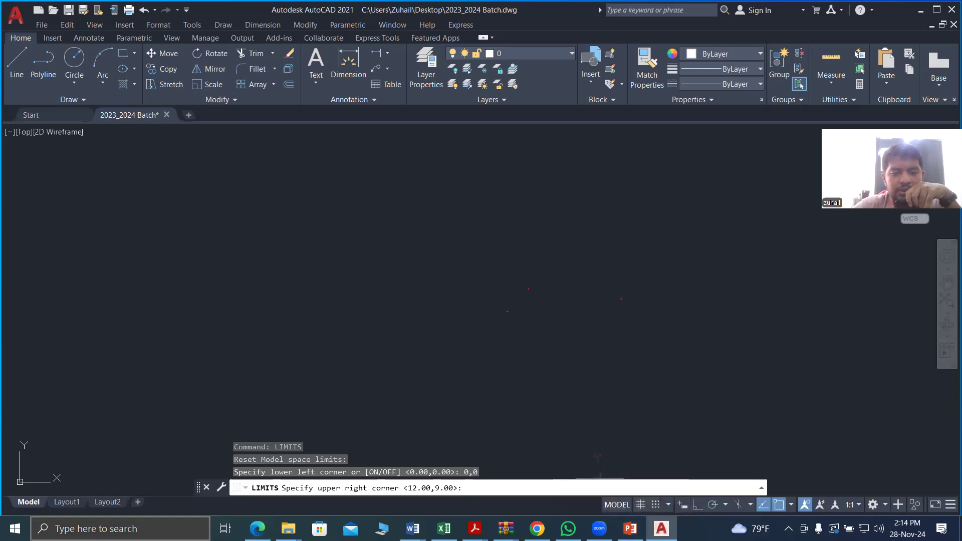
pyautogui.click(120, 529)
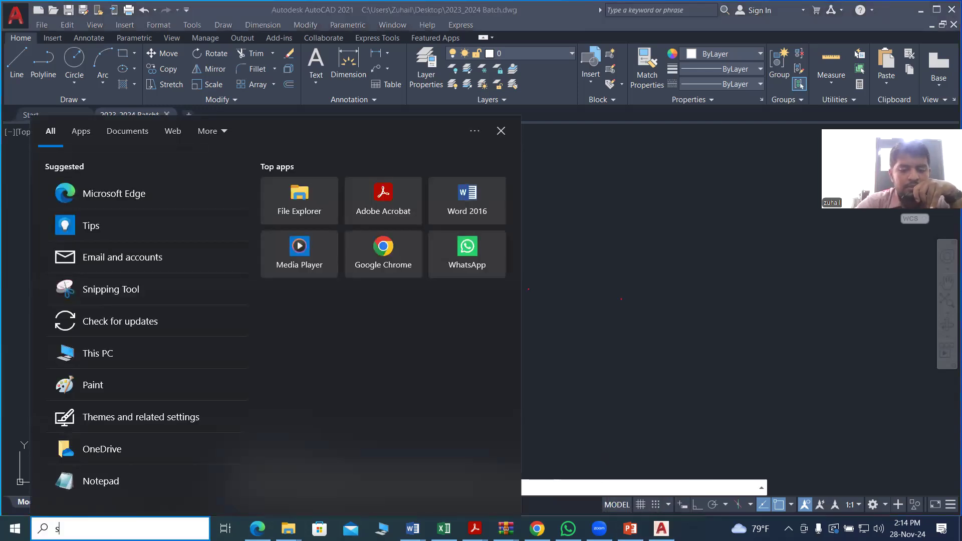
pyautogui.write('snipp')
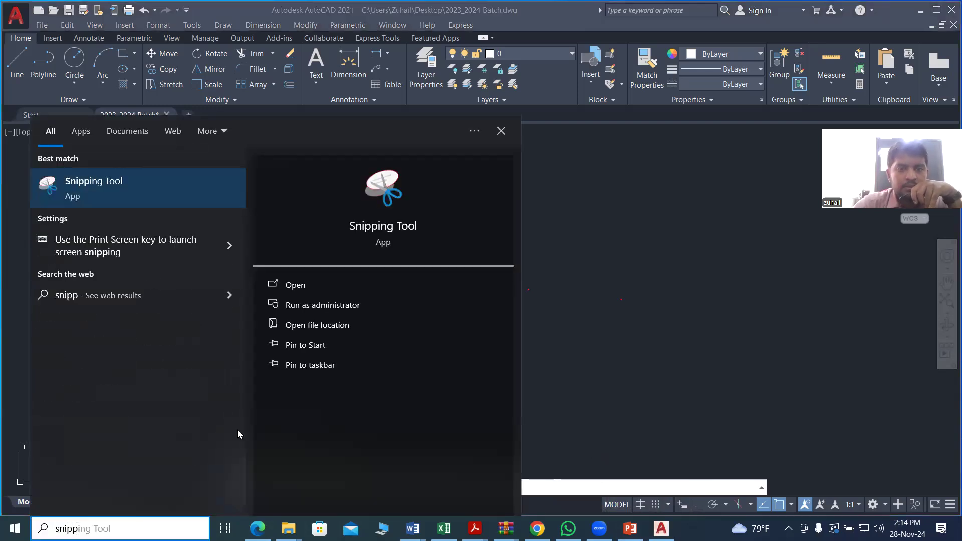
pyautogui.click(161, 187)
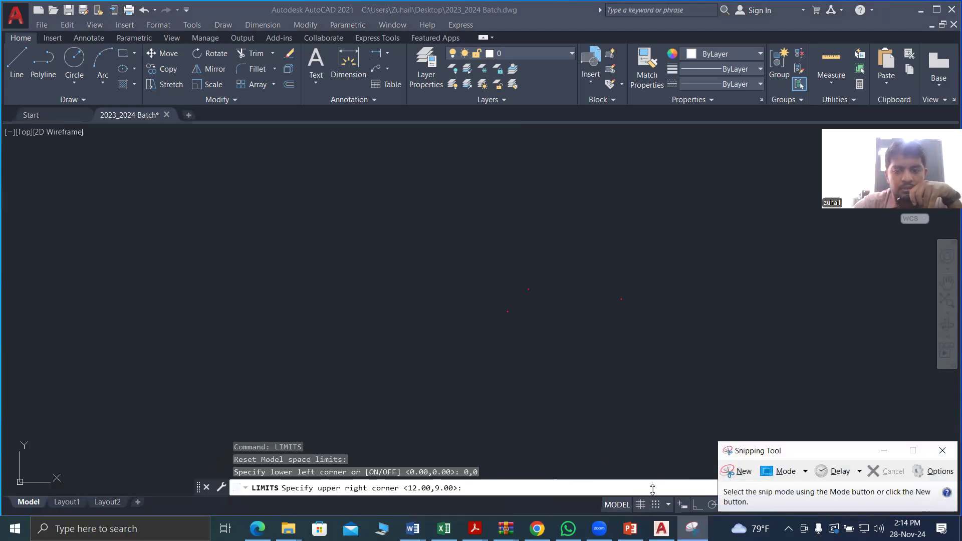
pyautogui.click(630, 529)
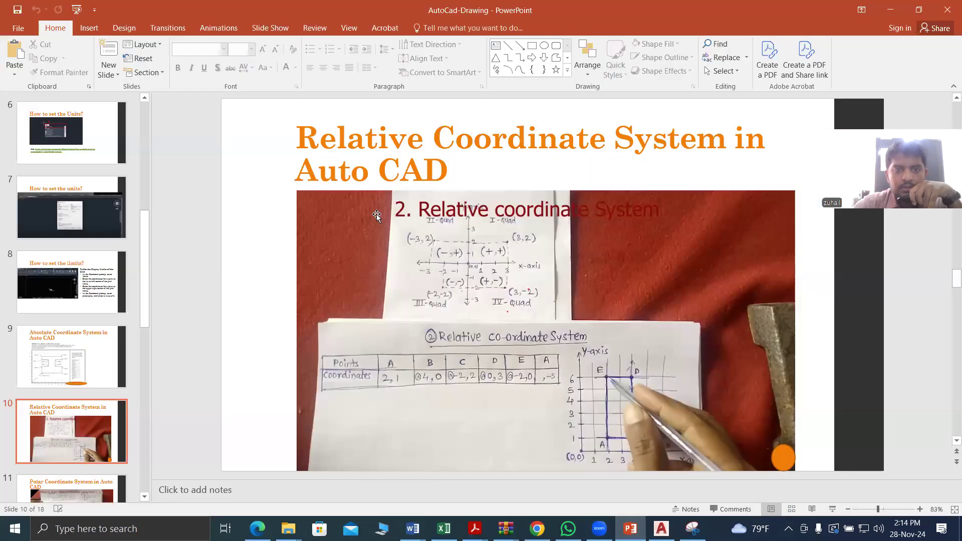
pyautogui.click(67, 353)
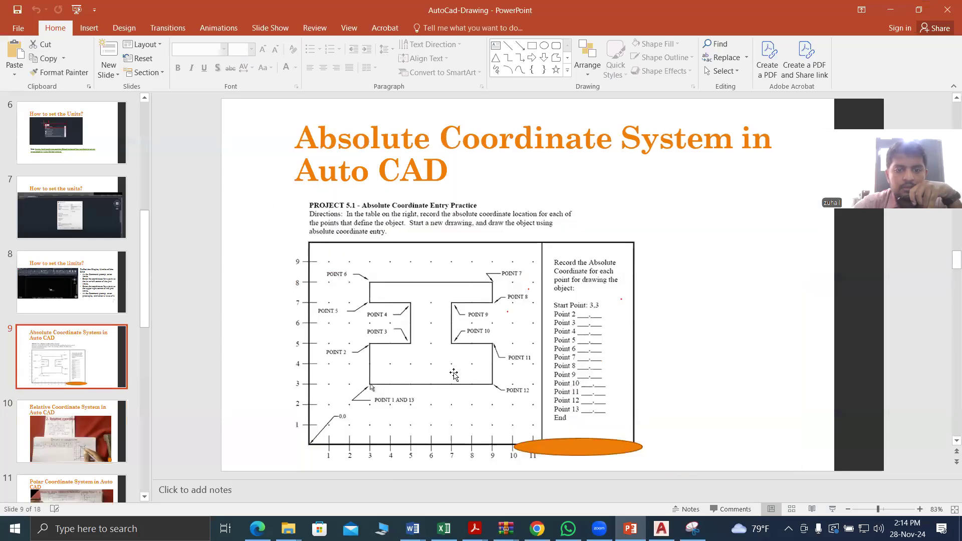
# Capture the PROJECT 5.1 Absolute Coordinate Entry Practice exercise from the slide with Snipping Tool and copy the snip
pyautogui.click(693, 528)
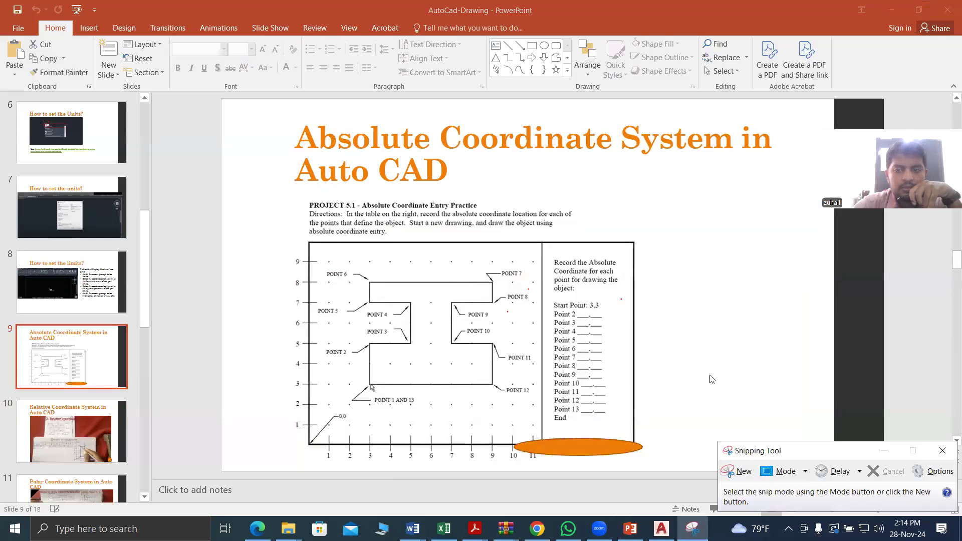
pyautogui.click(729, 473)
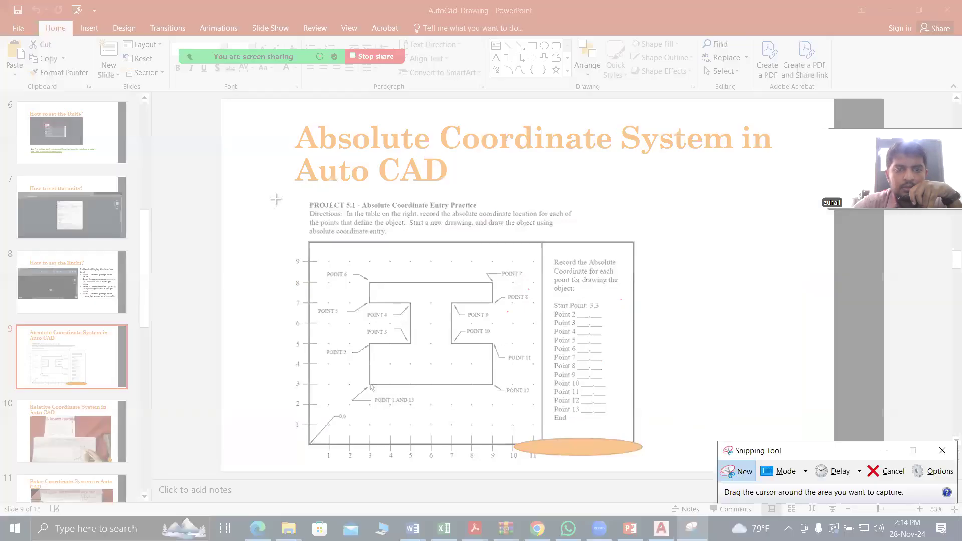
pyautogui.moveTo(277, 193); pyautogui.dragTo(654, 467)
pyautogui.rightClick(489, 317)
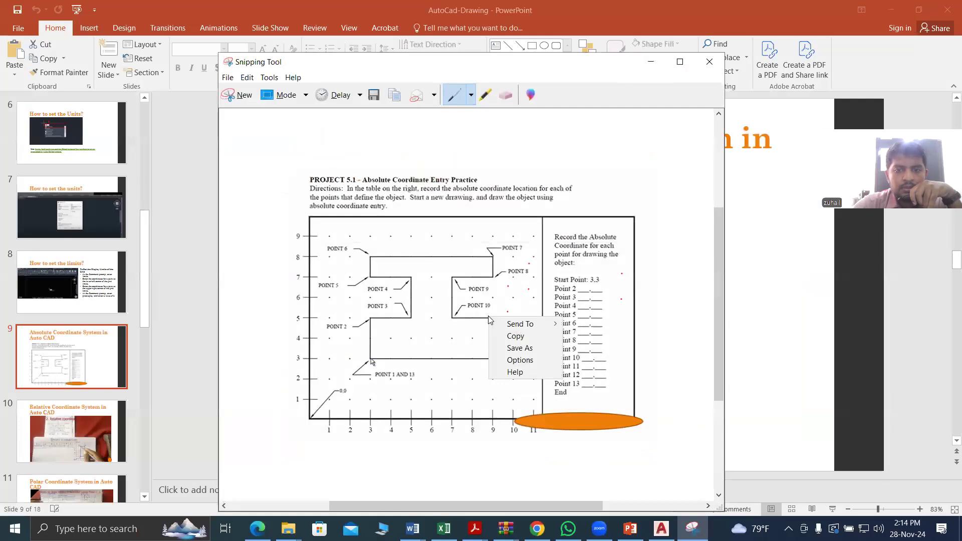
pyautogui.click(516, 334)
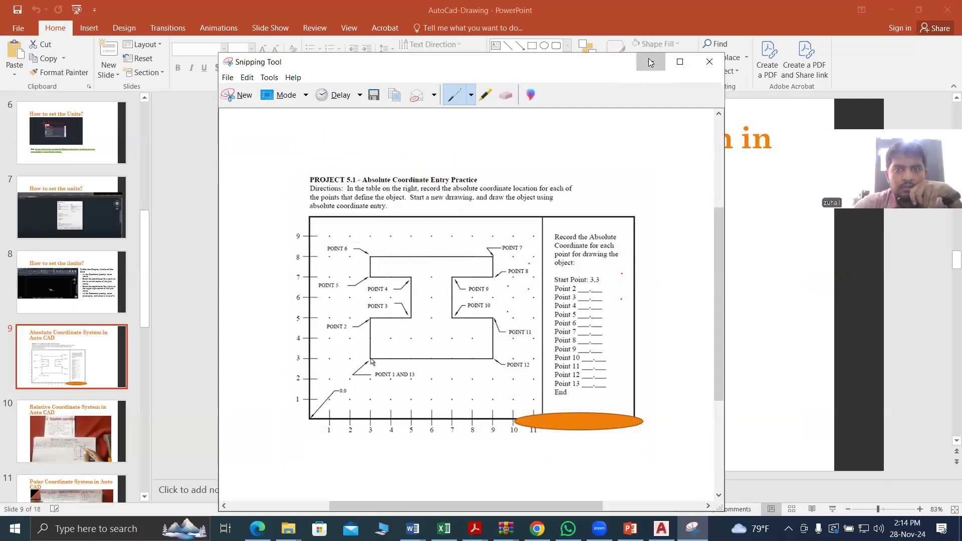
# Return to AutoCAD and accept the default upper right corner 12.00,9.00 for the drawing limits
pyautogui.click(650, 62)
pyautogui.click(895, 7)
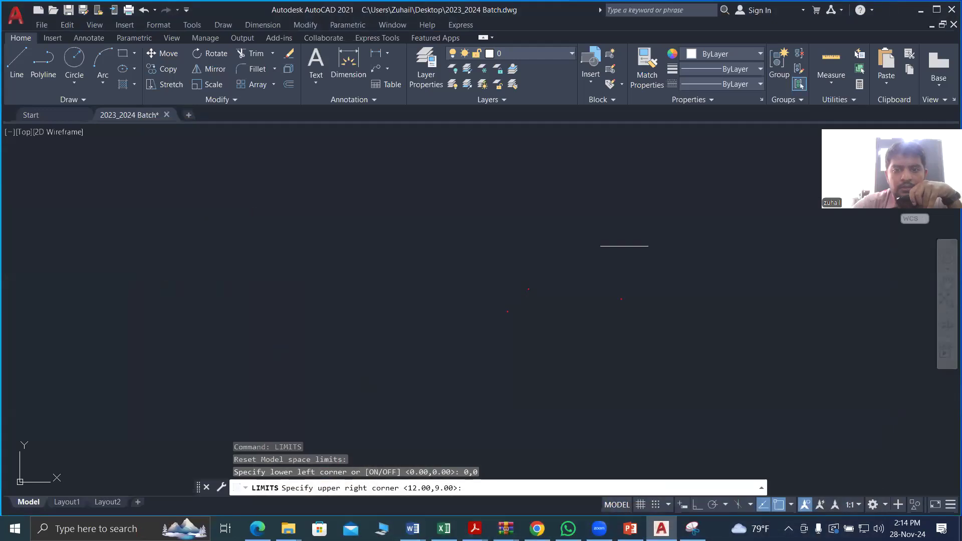
pyautogui.press('Return')
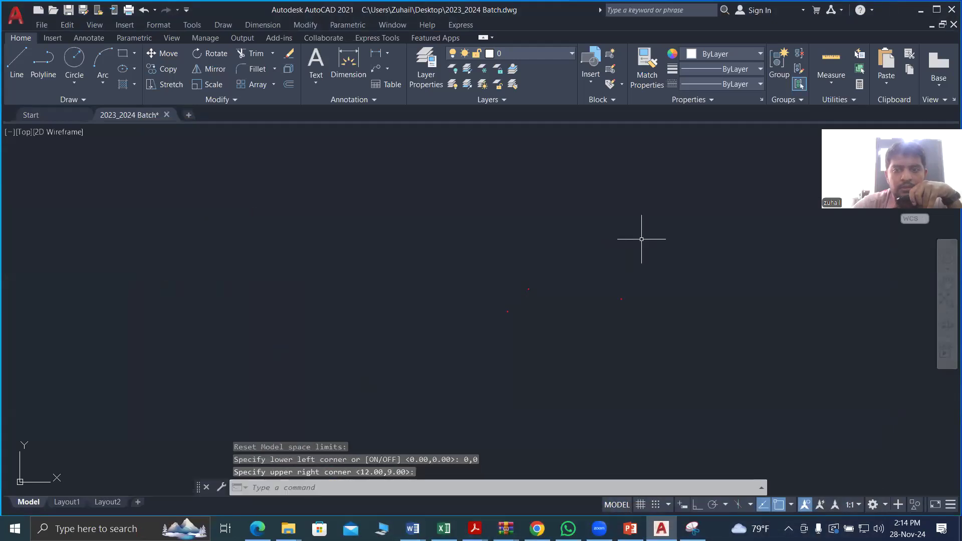
pyautogui.click(642, 239)
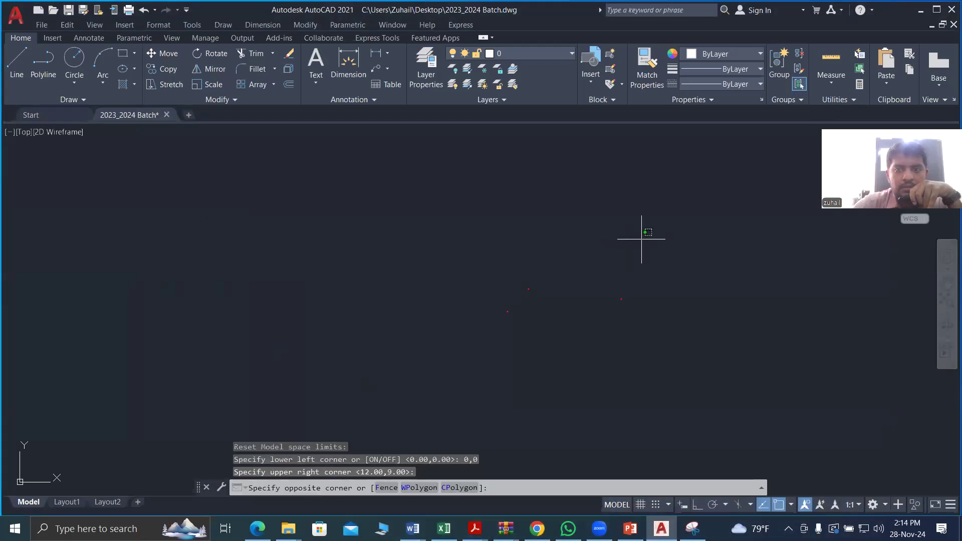
pyautogui.rightClick(642, 240)
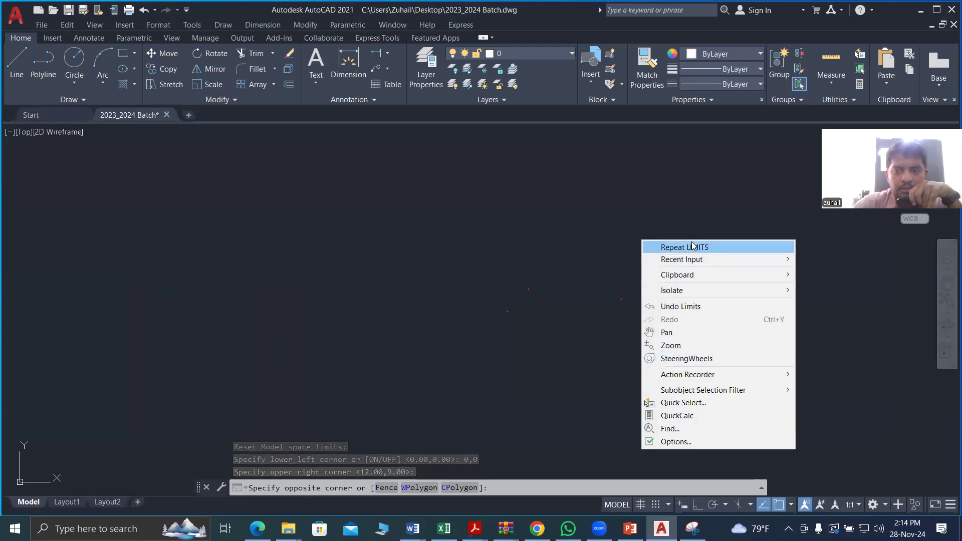
pyautogui.rightClick(653, 207)
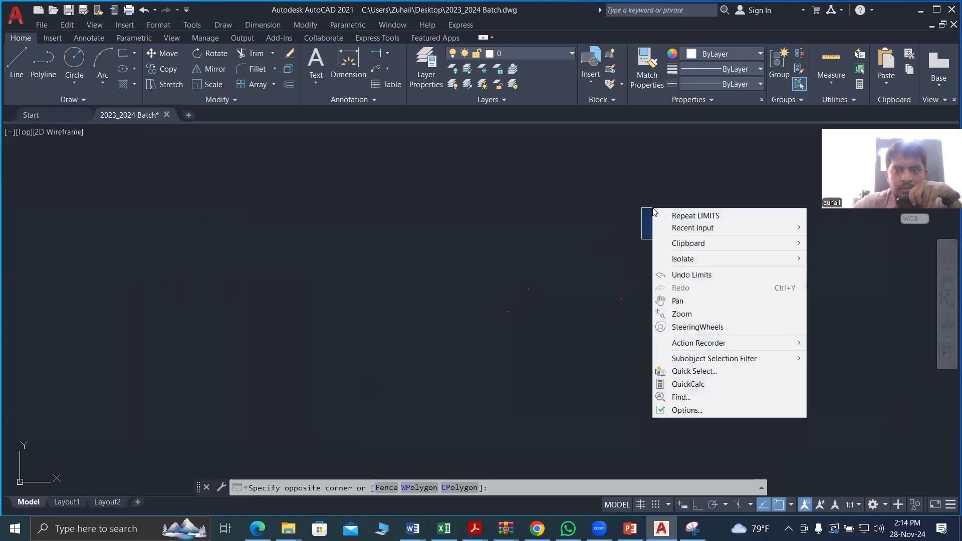
pyautogui.click(627, 192)
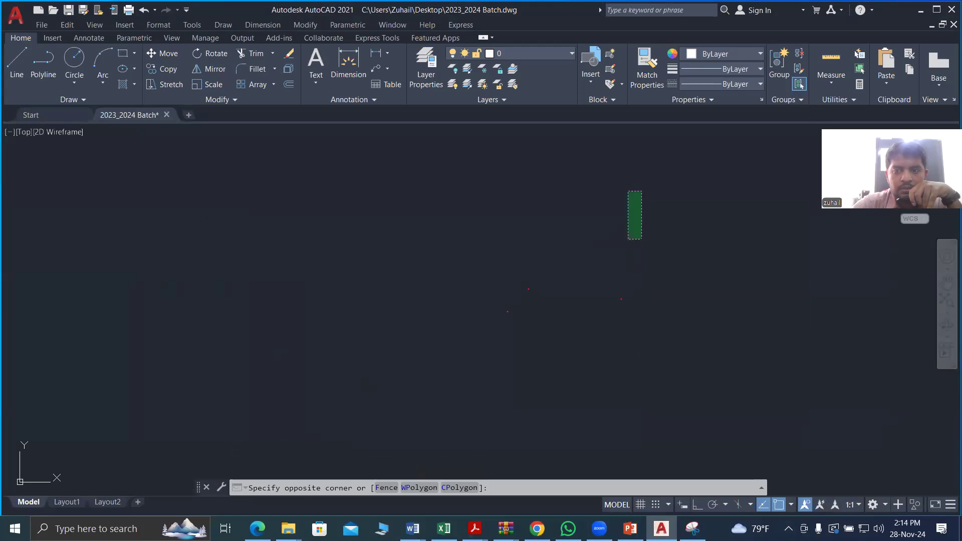
pyautogui.click(628, 191)
pyautogui.click(628, 191)
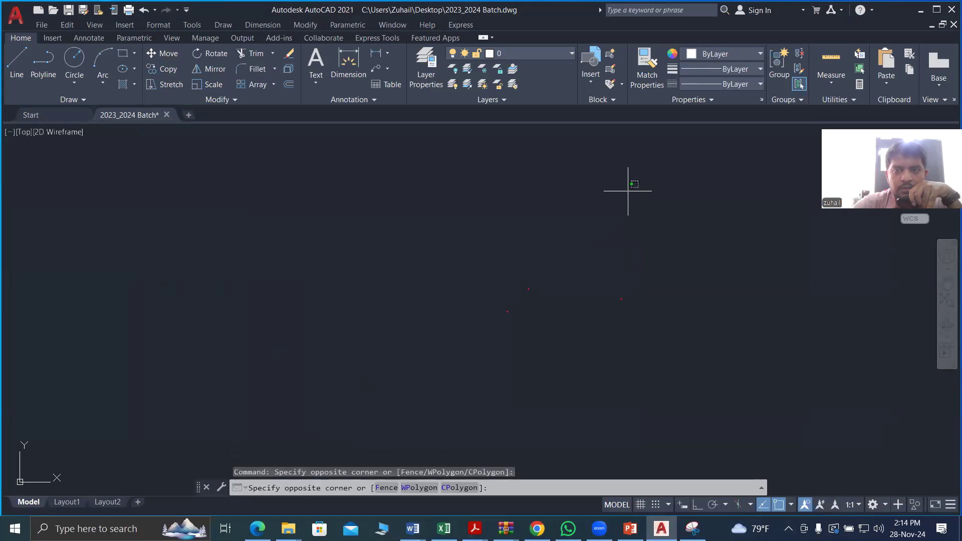
pyautogui.click(629, 191)
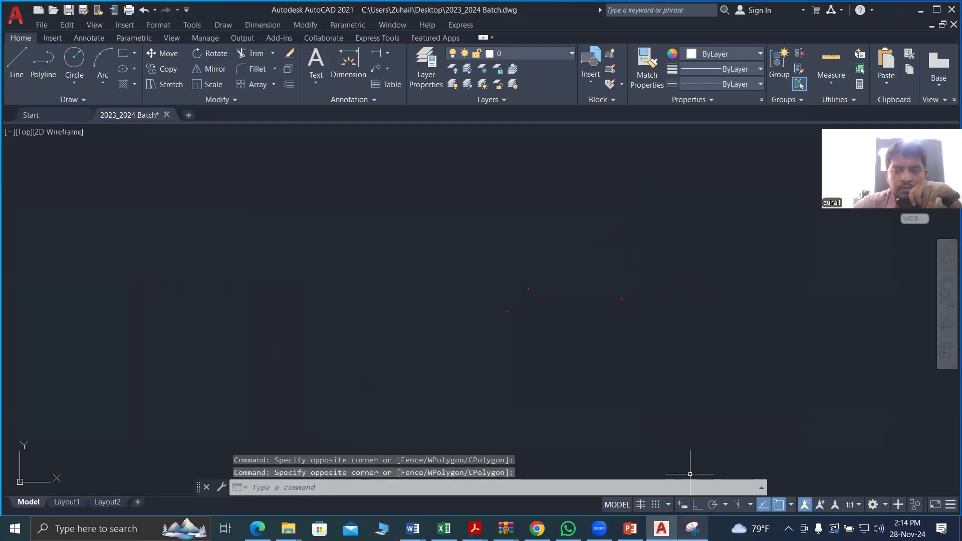
# Save the captured exercise from Snipping Tool to the desktop as the PNG file 01 and return to AutoCAD
pyautogui.click(693, 528)
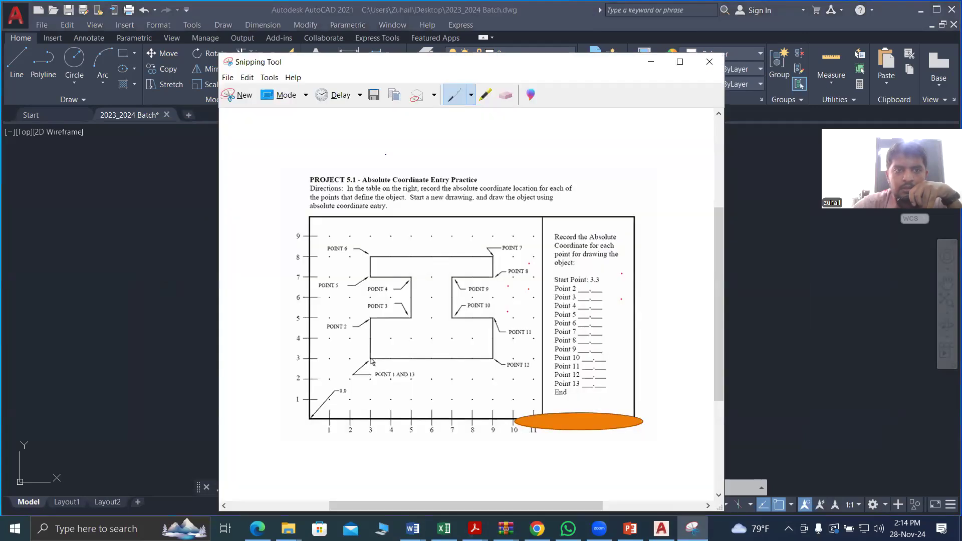
pyautogui.click(227, 77)
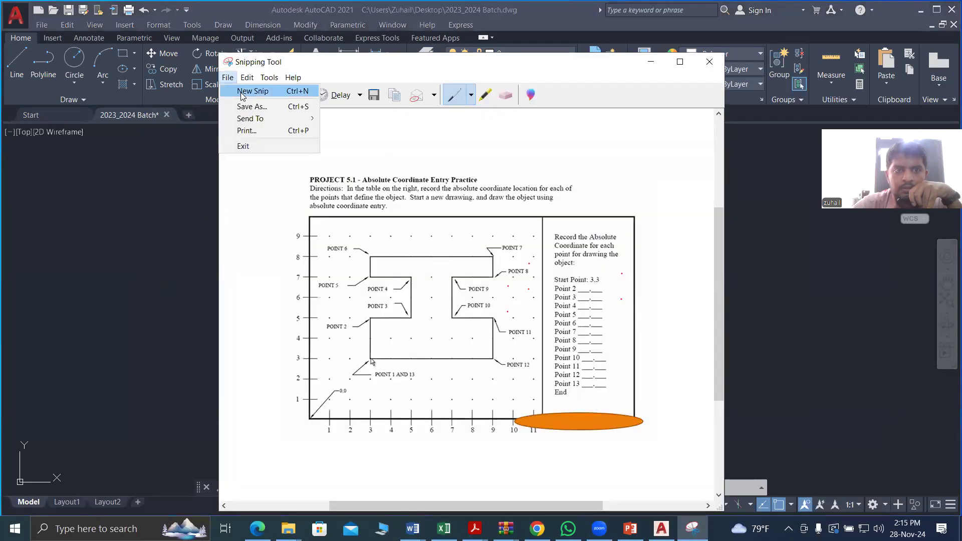
pyautogui.click(245, 108)
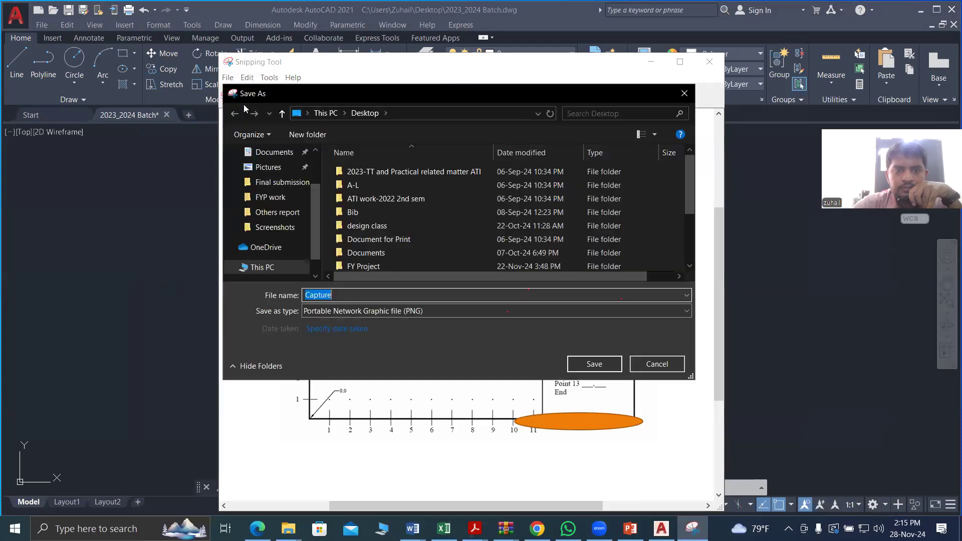
pyautogui.write('01')
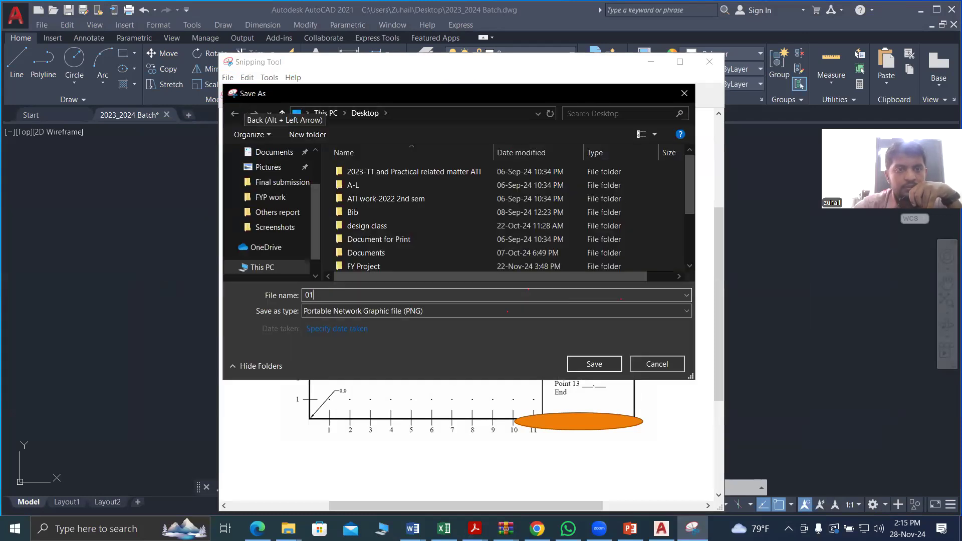
pyautogui.scroll(3, 270, 187)
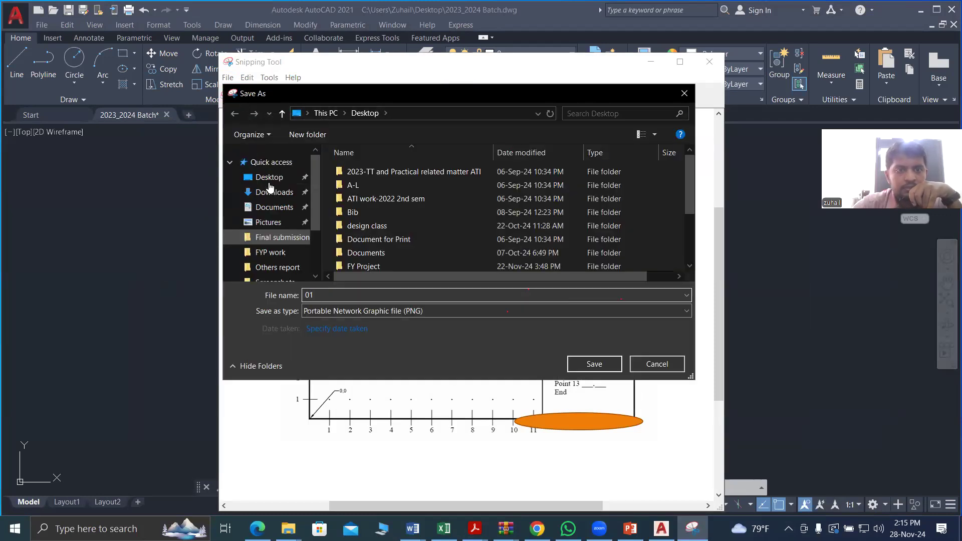
pyautogui.click(596, 365)
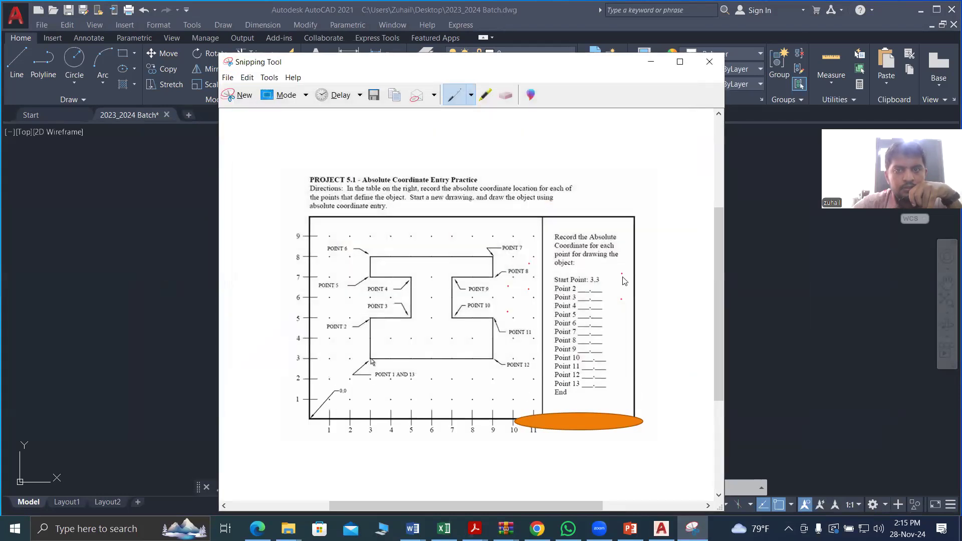
pyautogui.click(651, 66)
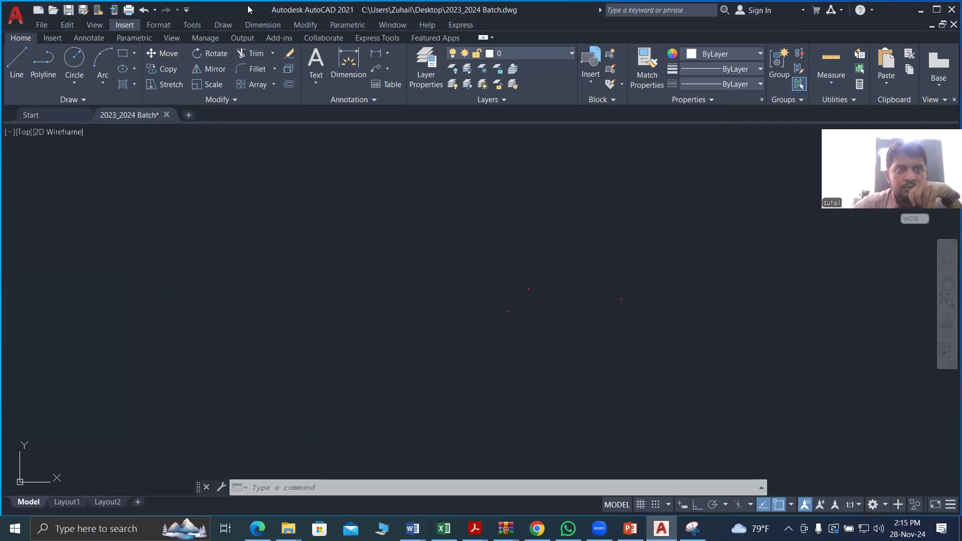
pyautogui.click(124, 25)
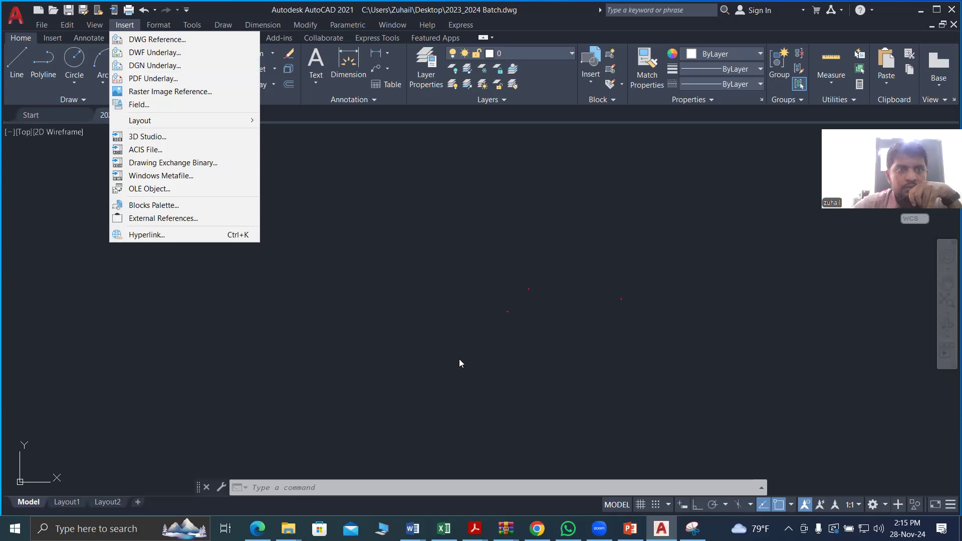
pyautogui.click(549, 307)
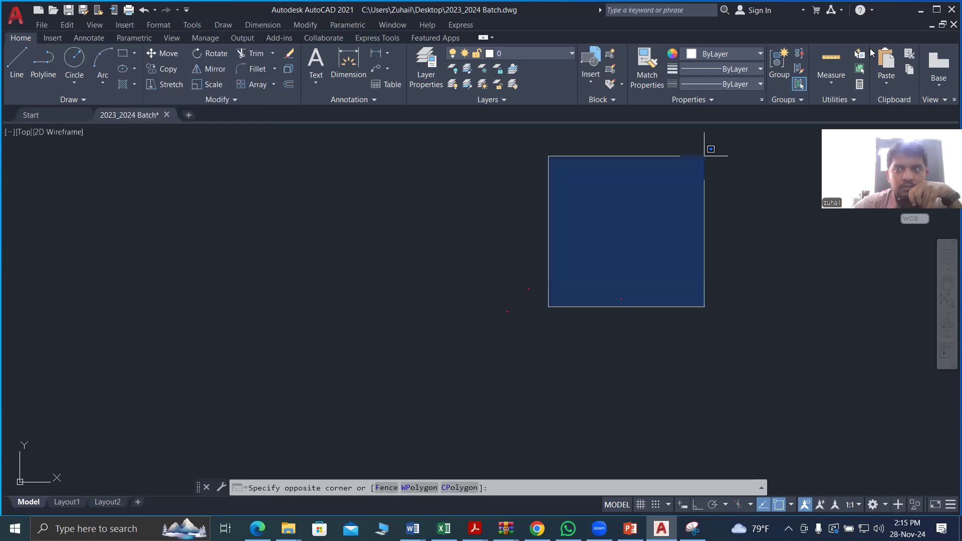
pyautogui.click(716, 184)
# Narrow the drawing window beside the desktop, attach image 01 with freehand insertion point, scale and rotation, and maximize the window again
pyautogui.click(937, 9)
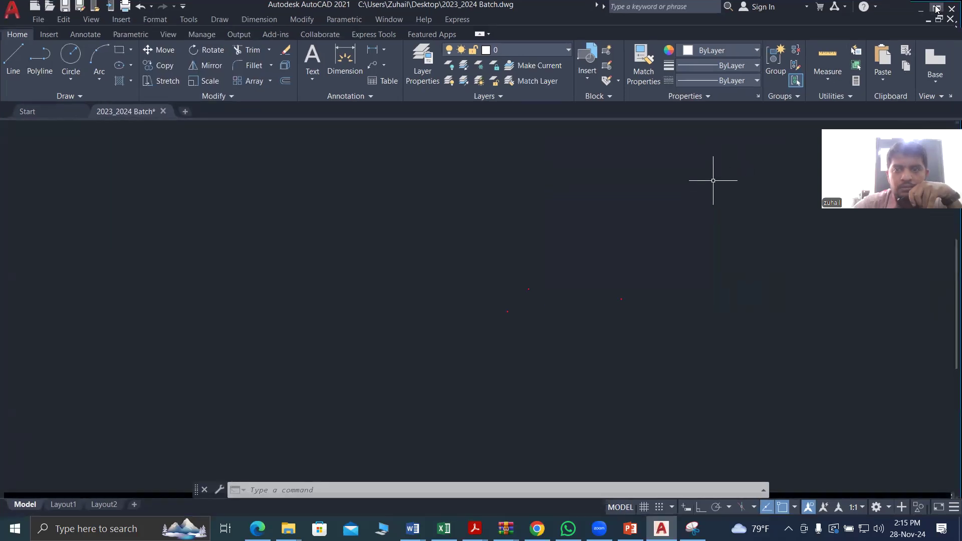
pyautogui.click(937, 8)
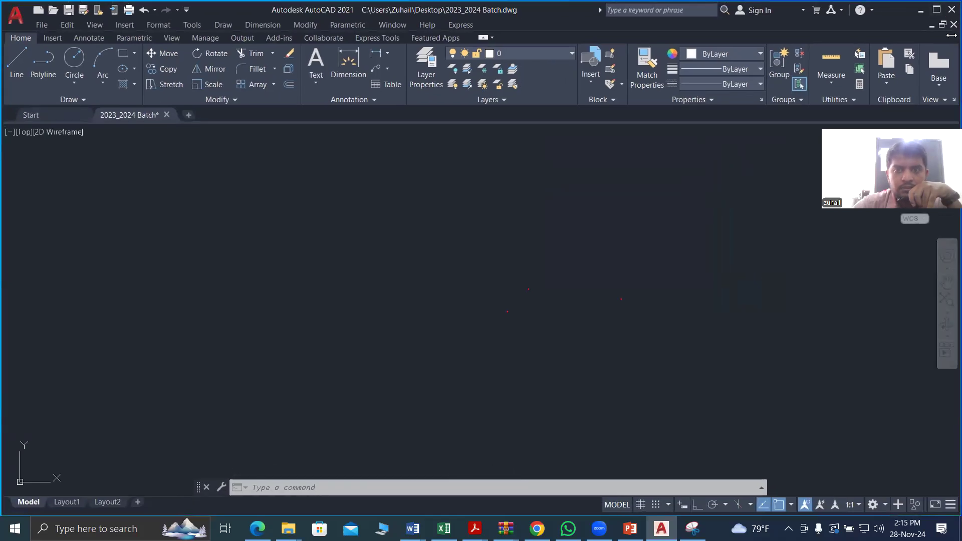
pyautogui.moveTo(952, 35); pyautogui.dragTo(367, 35)
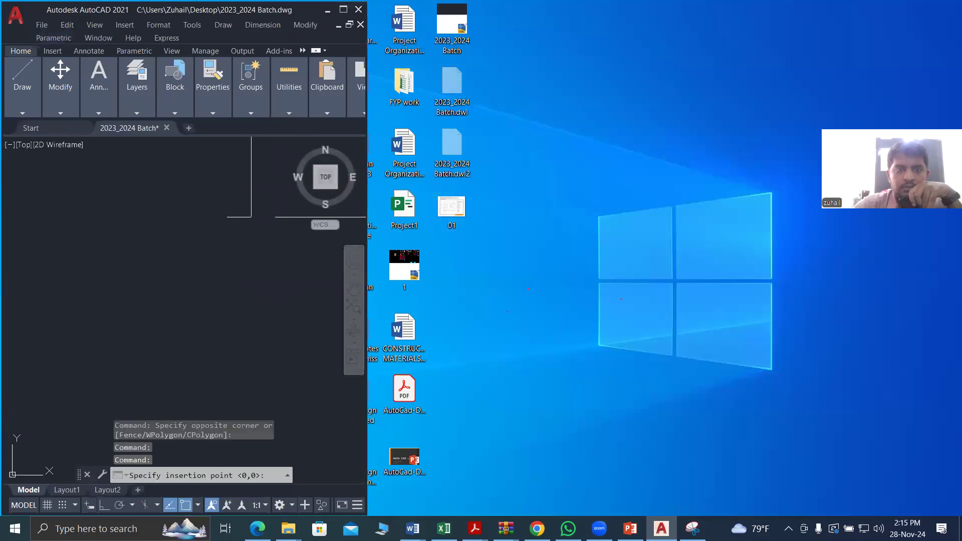
pyautogui.click(211, 285)
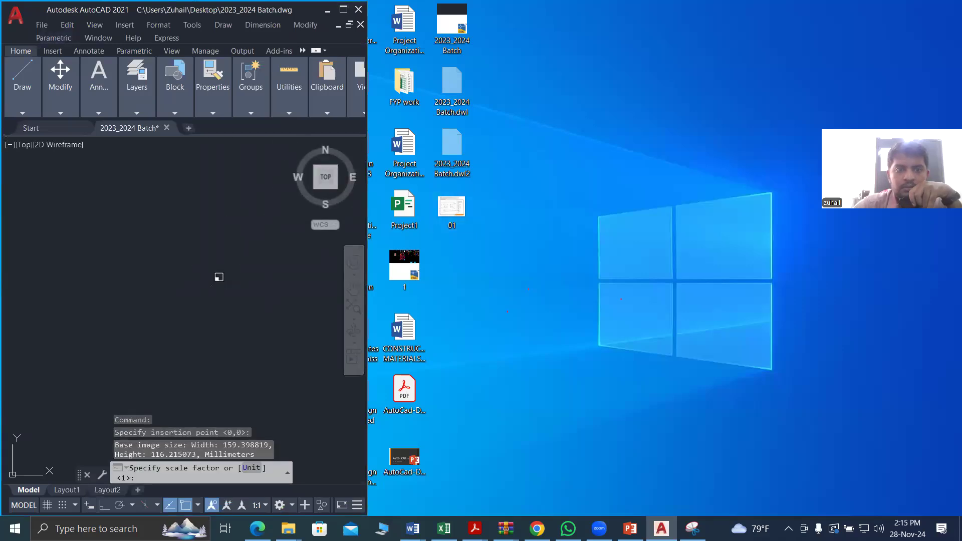
pyautogui.click(228, 261)
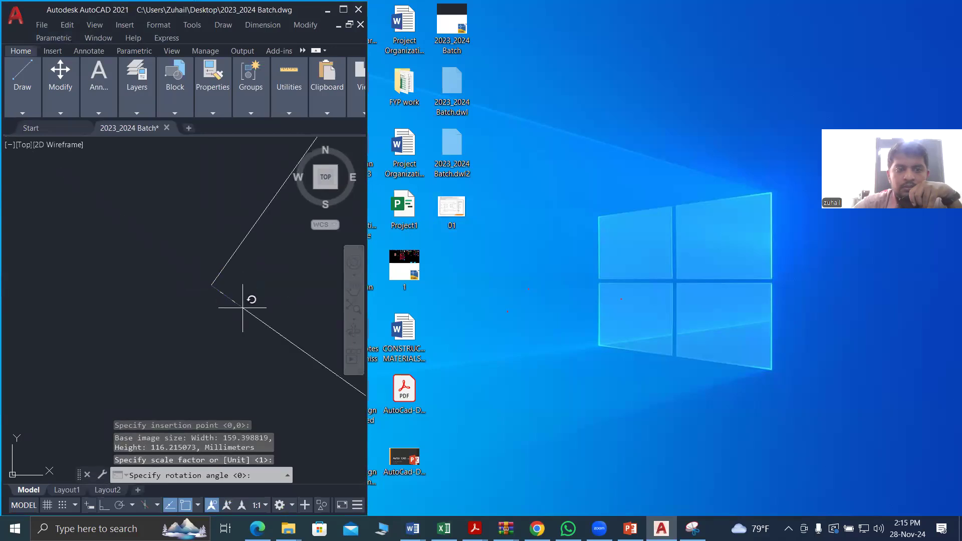
pyautogui.click(220, 280)
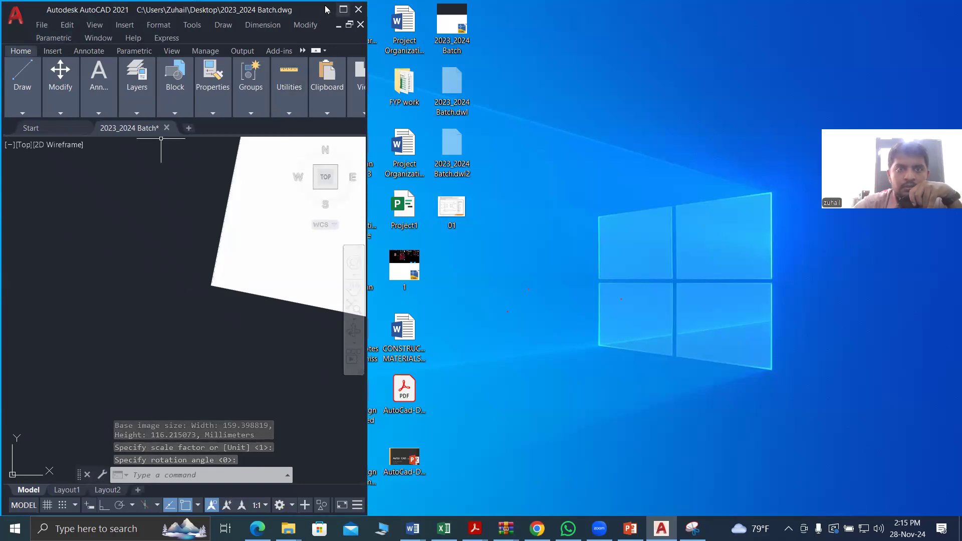
pyautogui.click(343, 9)
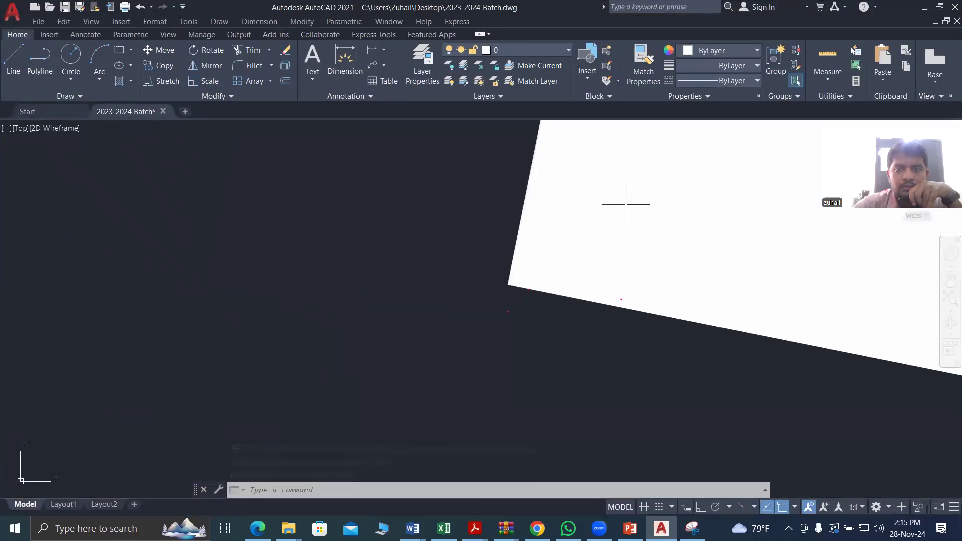
# Select the attached exercise image, shrink it slightly from its upper-right corner grip, and clear the selection
pyautogui.click(627, 205)
pyautogui.click(518, 264)
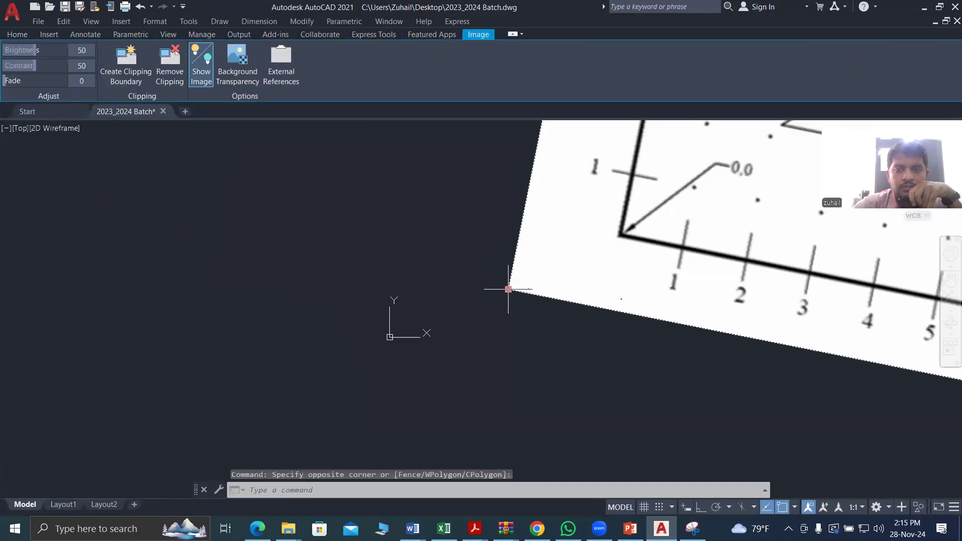
pyautogui.scroll(-7, 509, 290)
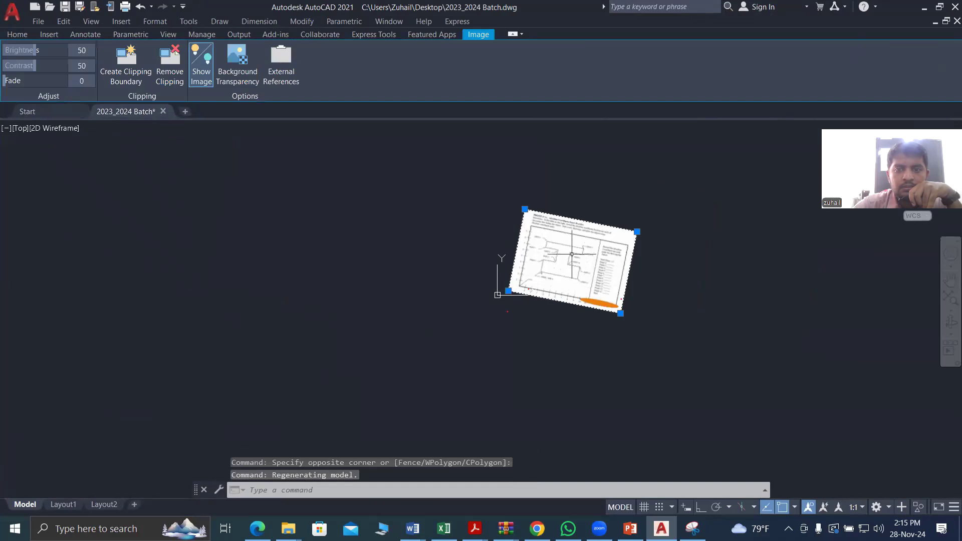
pyautogui.click(637, 231)
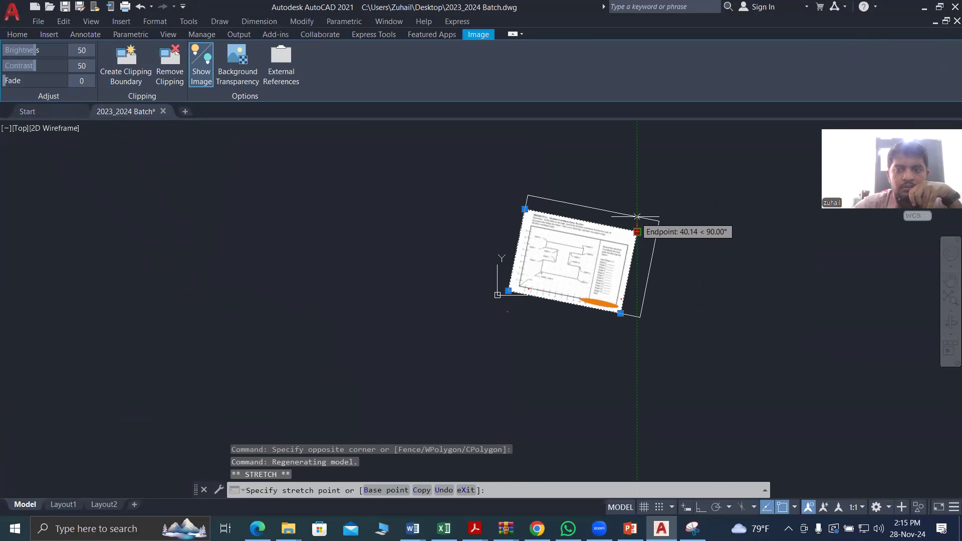
pyautogui.click(632, 234)
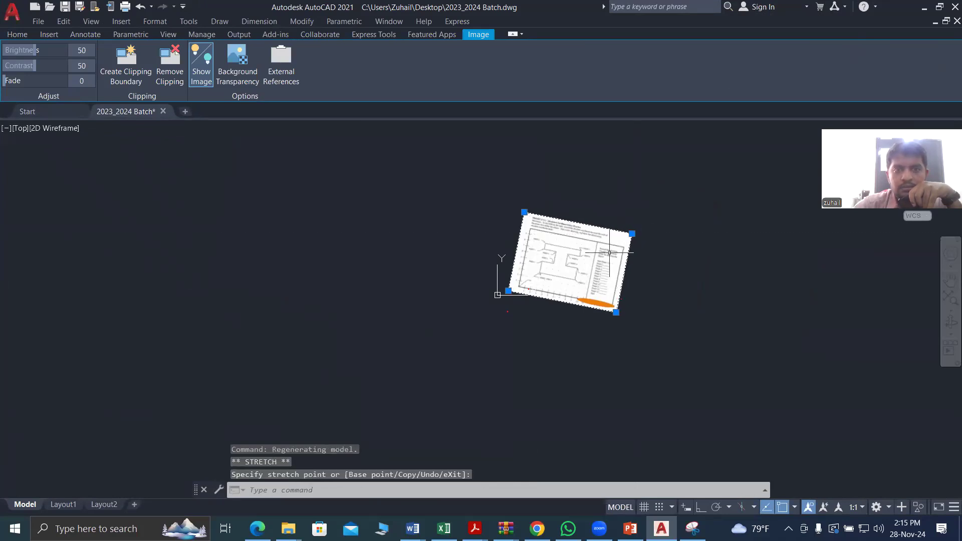
pyautogui.scroll(4, 610, 252)
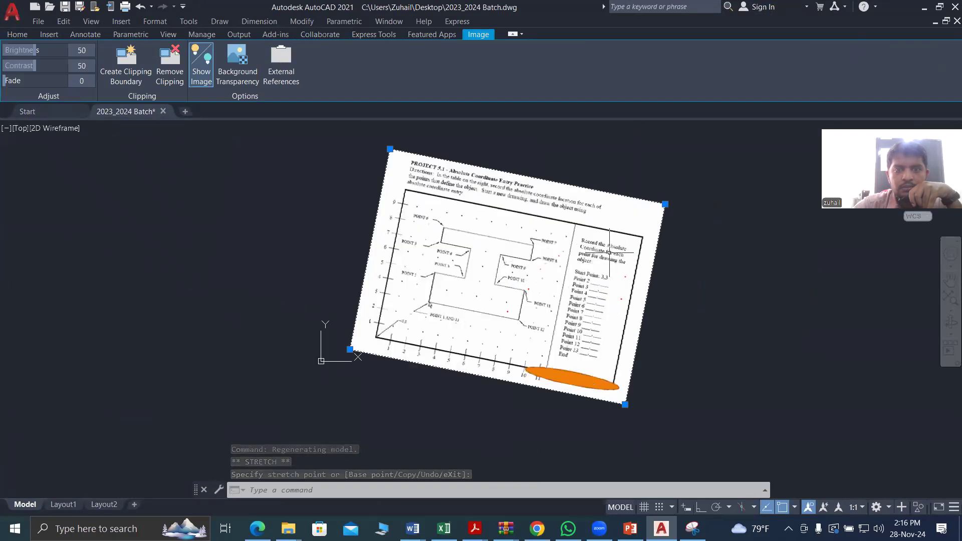
pyautogui.click(347, 206)
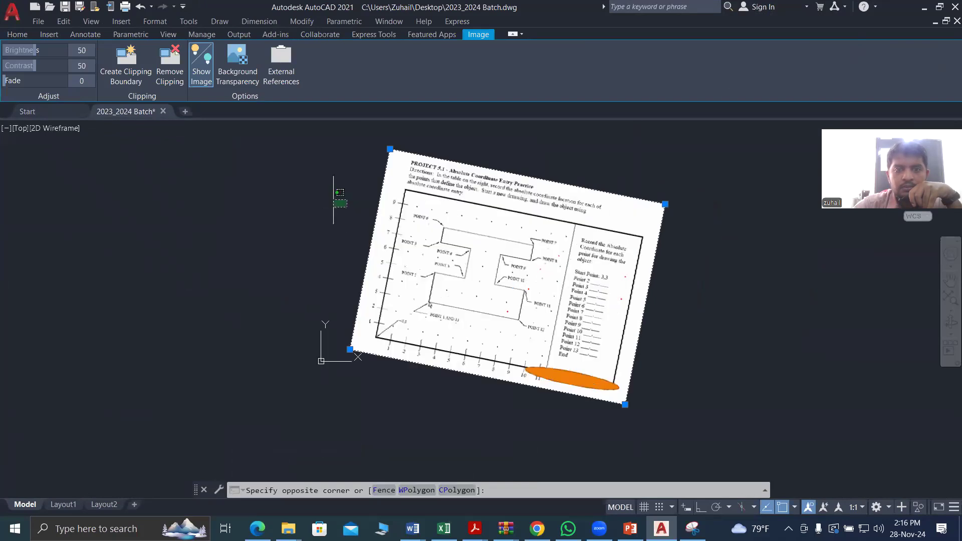
pyautogui.click(322, 194)
pyautogui.press('Escape')
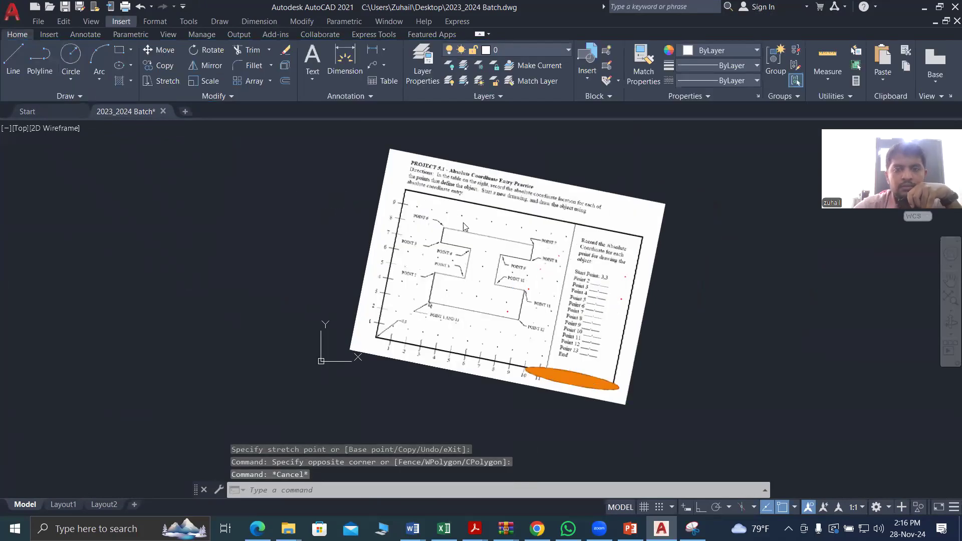
# Reselect the exercise image and scale it down by moving its upper-left corner grip inward, leaving it deselected
pyautogui.click(476, 240)
pyautogui.click(475, 241)
pyautogui.click(523, 226)
pyautogui.click(523, 226)
pyautogui.click(444, 220)
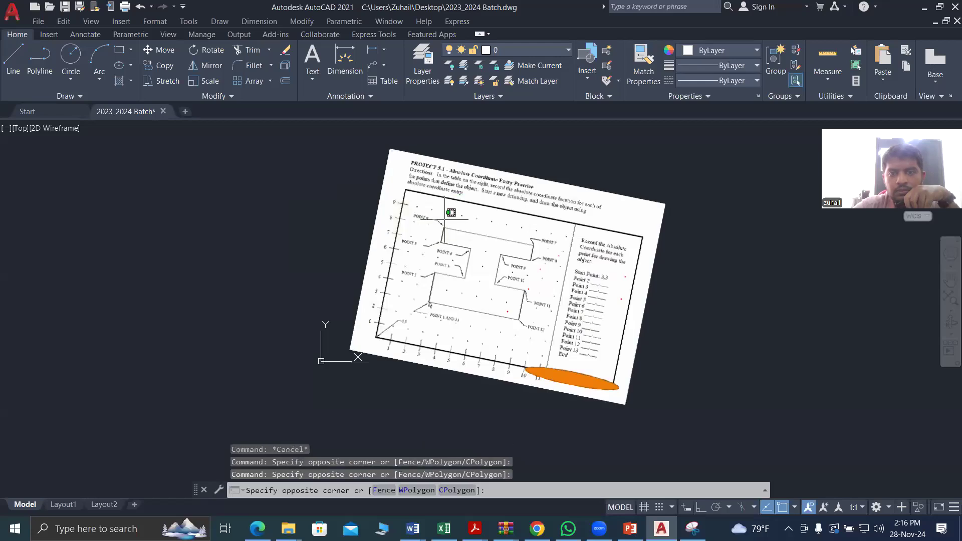
pyautogui.click(373, 206)
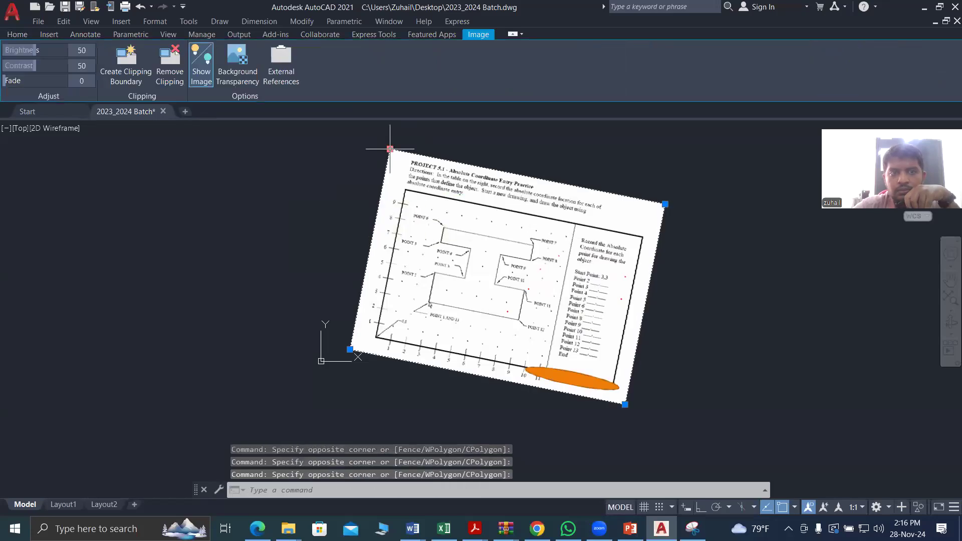
pyautogui.click(391, 149)
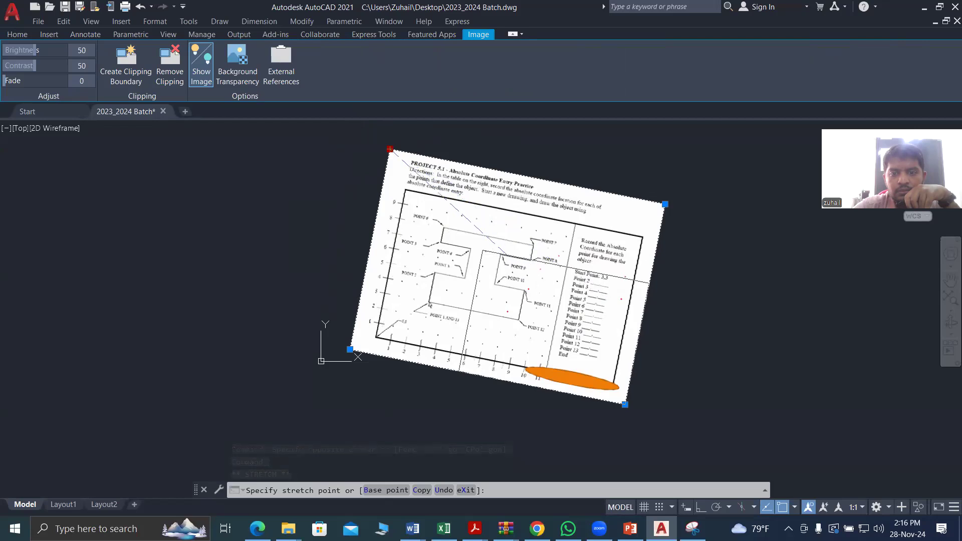
pyautogui.click(483, 250)
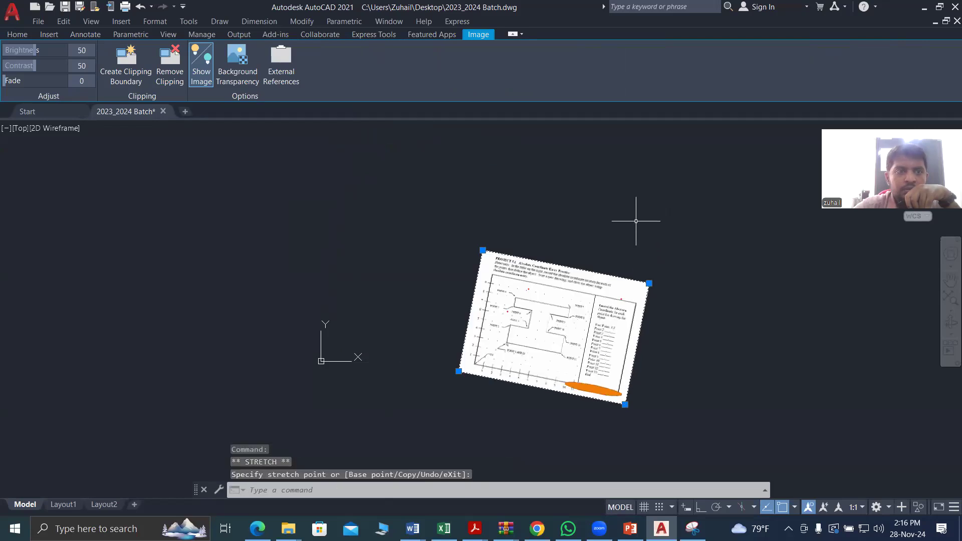
pyautogui.press('Escape')
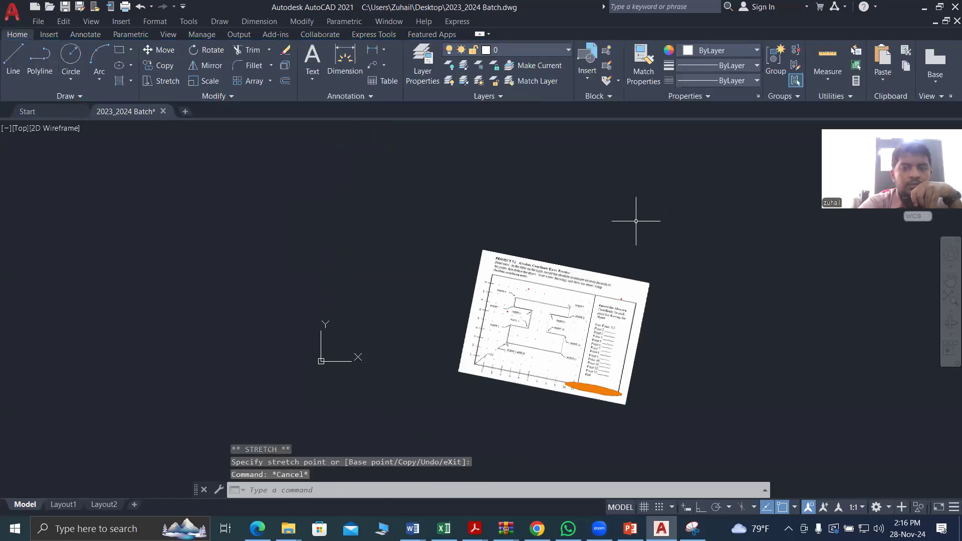
# Try to rotate the tilted image about its upper-left corner, picking a nearby point at 0.00° for the angle
pyautogui.click(574, 266)
pyautogui.click(470, 330)
pyautogui.moveTo(506, 240); pyautogui.dragTo(476, 287)
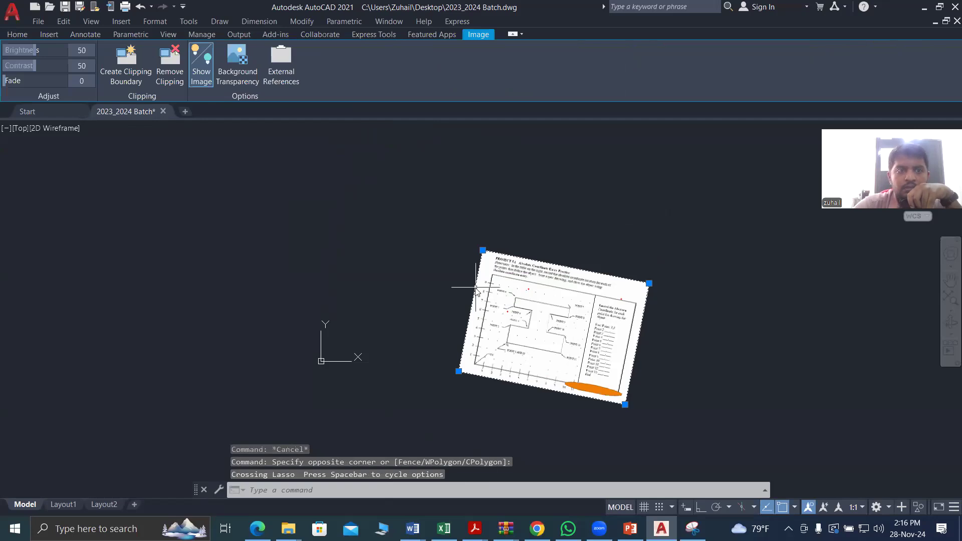
pyautogui.rightClick(476, 288)
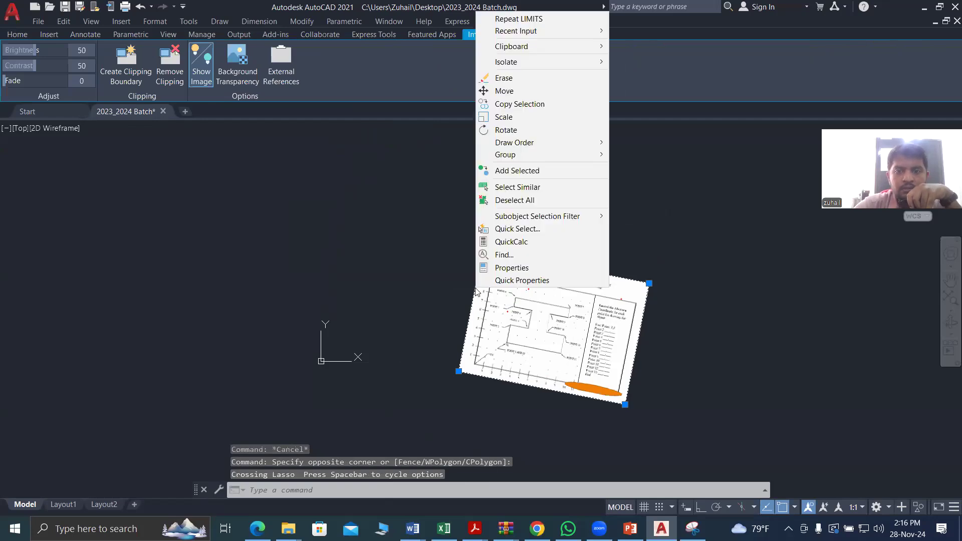
pyautogui.click(506, 131)
pyautogui.click(485, 250)
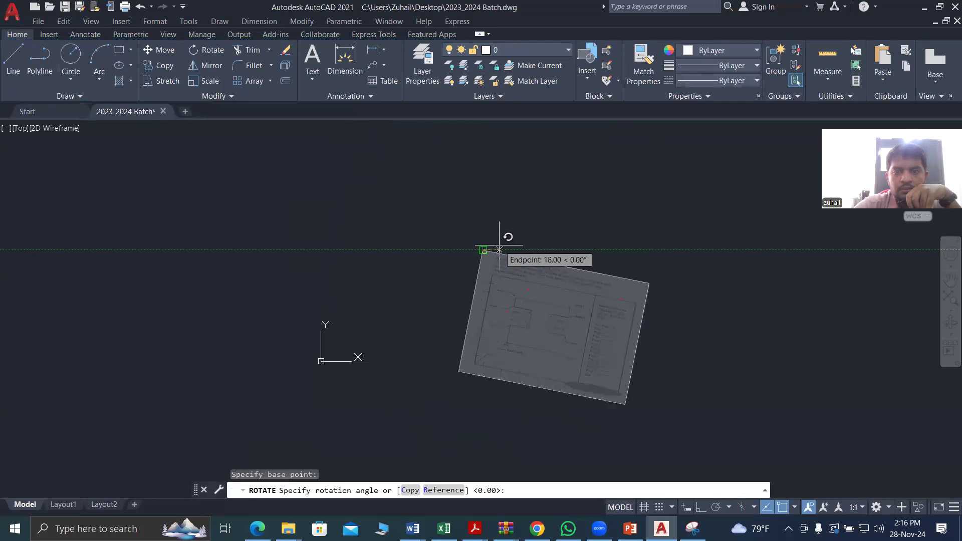
pyautogui.click(499, 249)
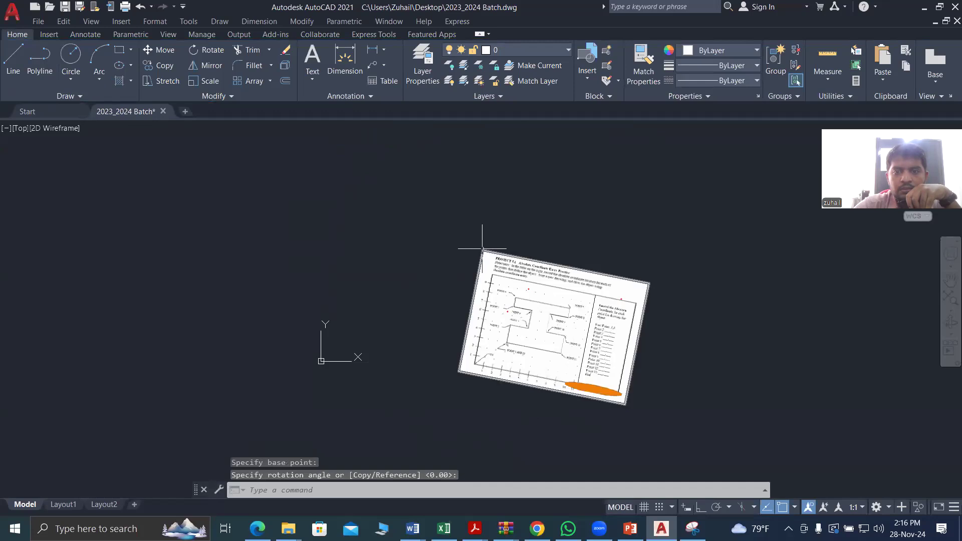
# Try Rotate again about the image's upper-left corner, picking the angle point beyond the image's right side
pyautogui.click(480, 250)
pyautogui.rightClick(482, 241)
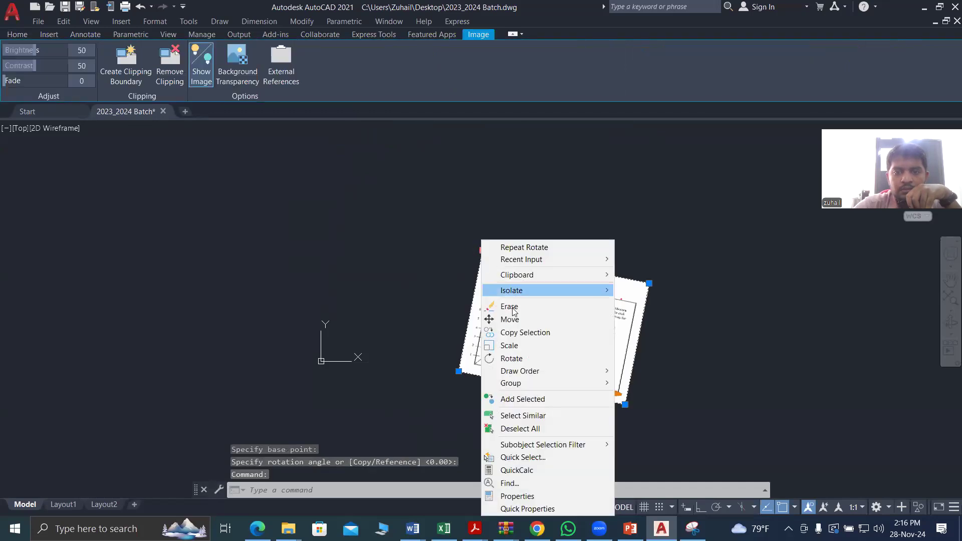
pyautogui.click(511, 359)
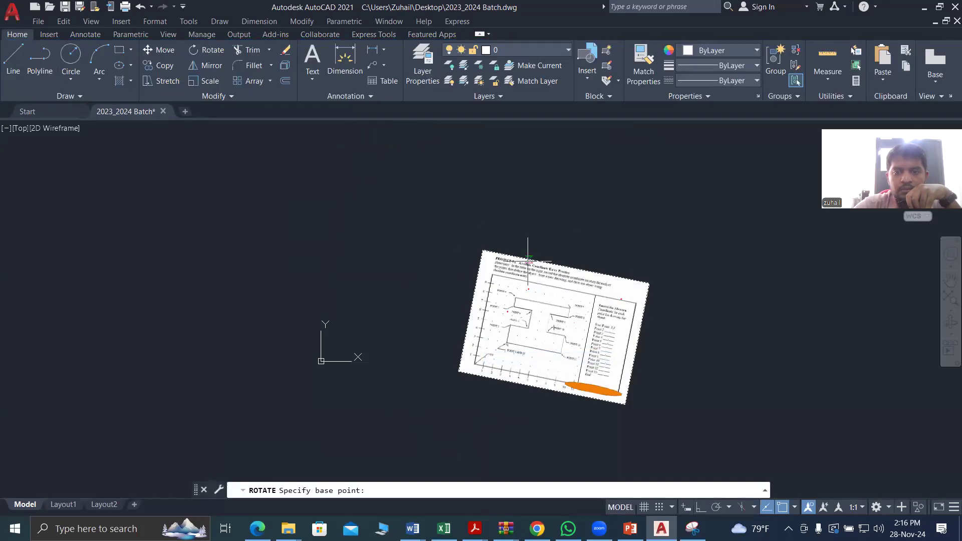
pyautogui.click(482, 249)
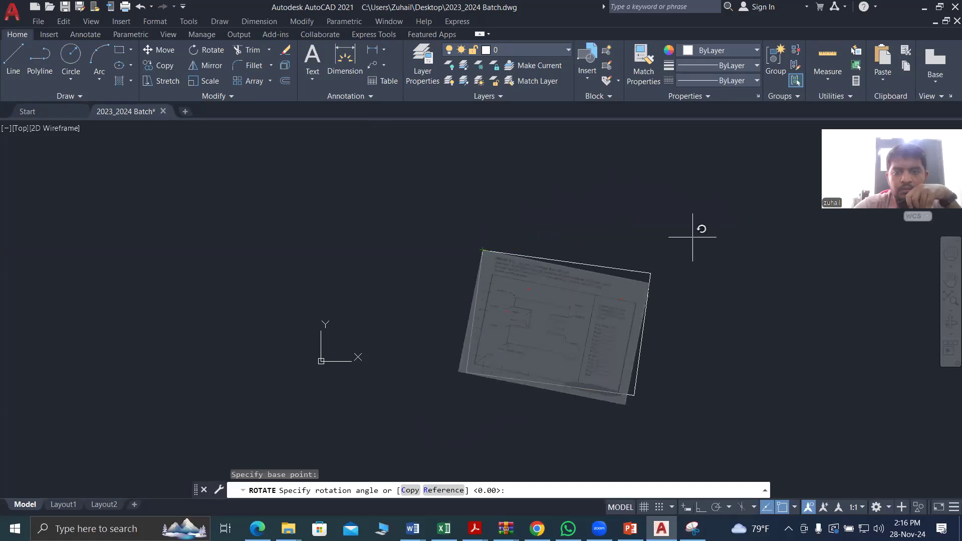
pyautogui.click(666, 249)
# Try to rotate the image about its upper-right corner, turning on Ortho mode before picking the rotation angle
pyautogui.click(501, 253)
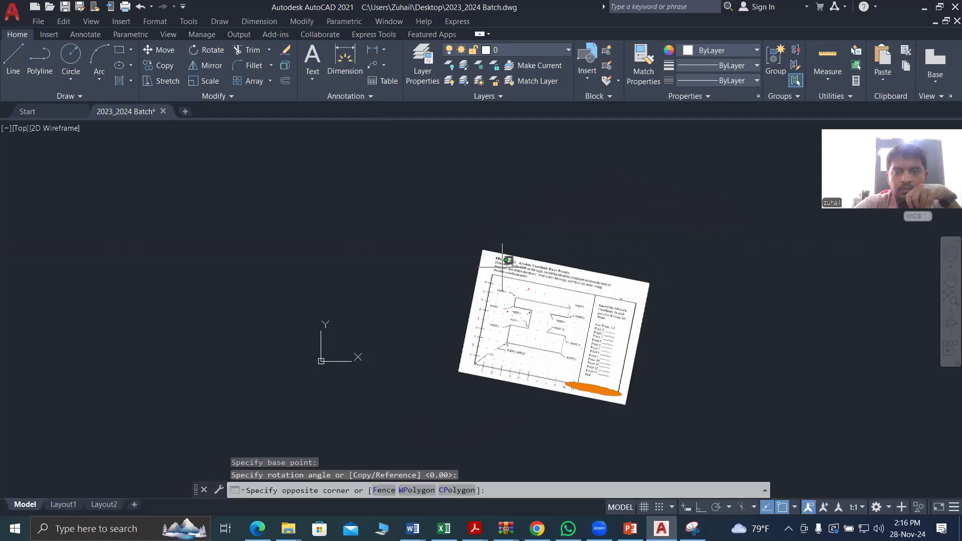
pyautogui.click(420, 207)
pyautogui.rightClick(421, 208)
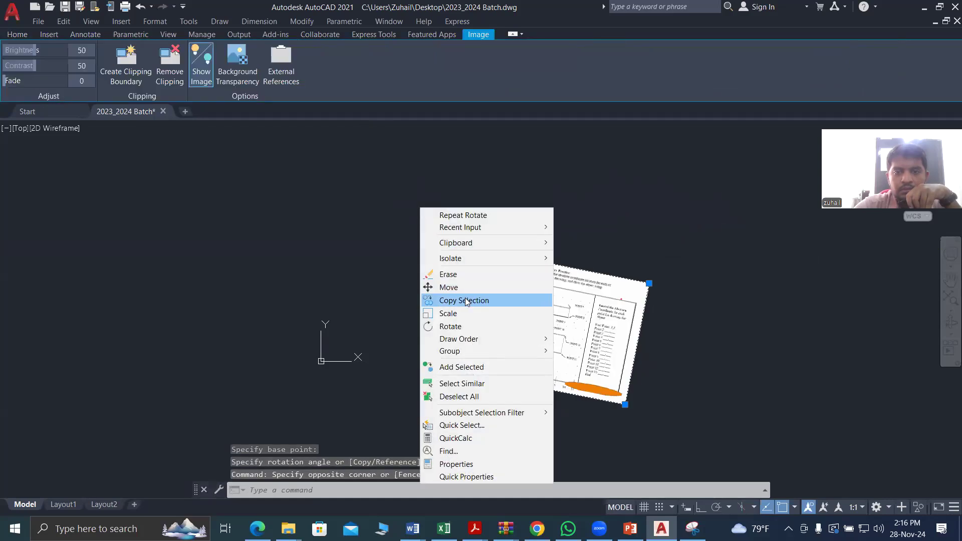
pyautogui.click(450, 327)
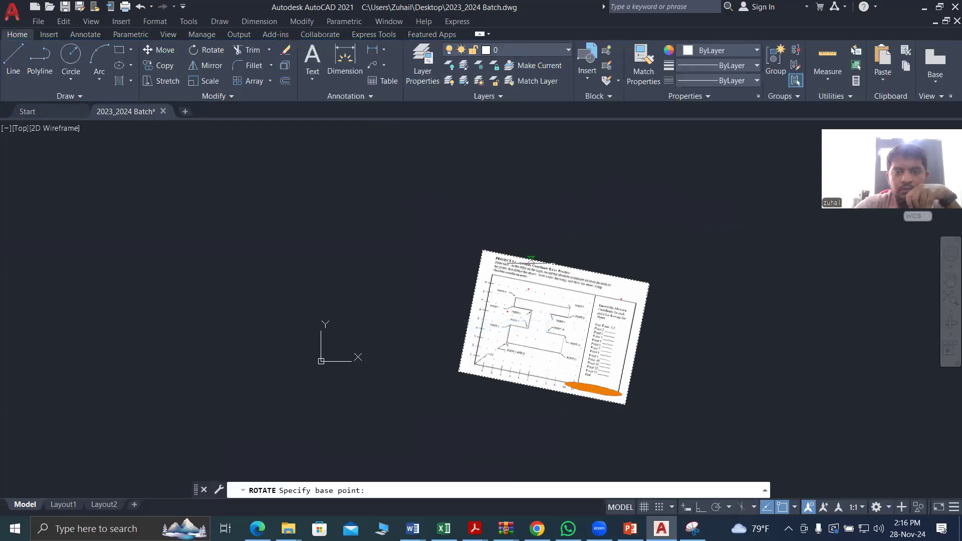
pyautogui.click(650, 284)
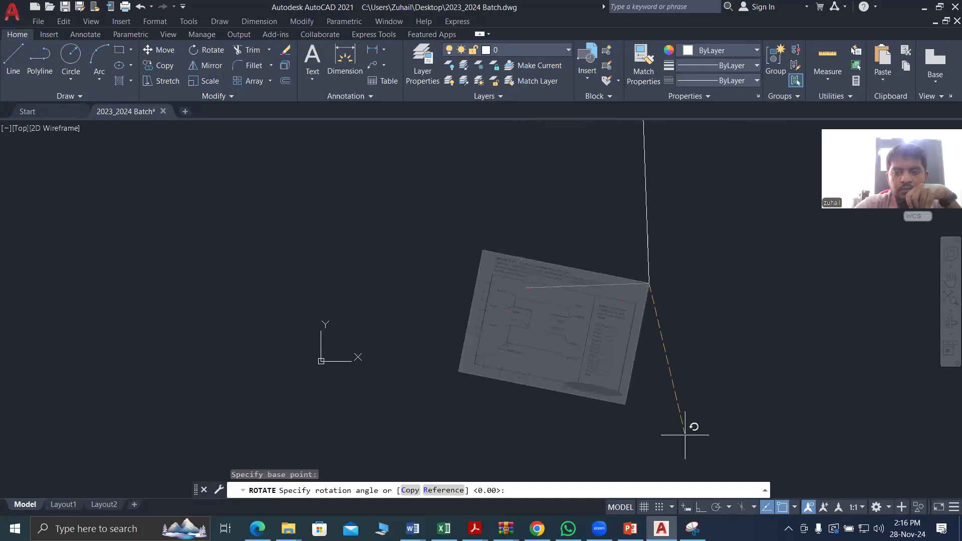
pyautogui.click(701, 507)
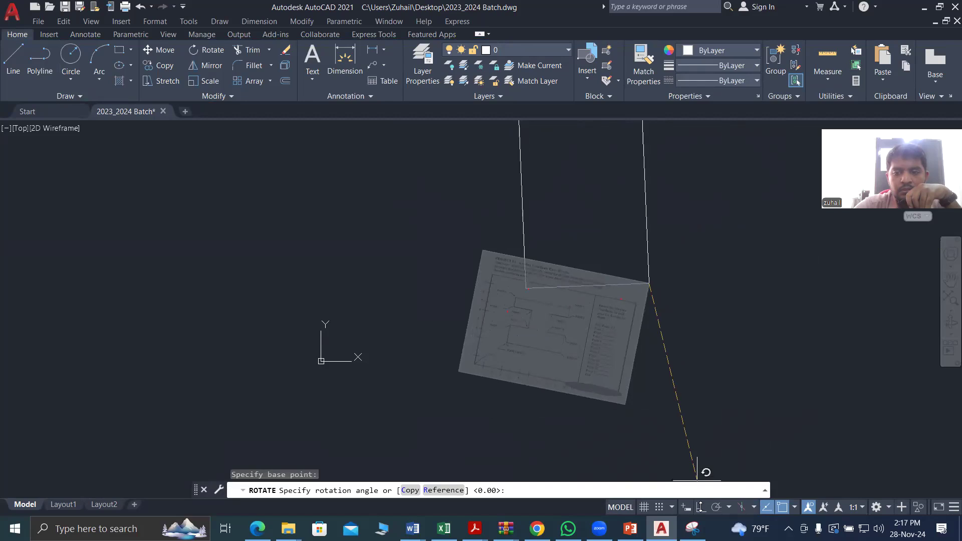
pyautogui.click(729, 271)
# Select the exercise image and enlarge it by moving its upper-left corner grip outward
pyautogui.click(574, 268)
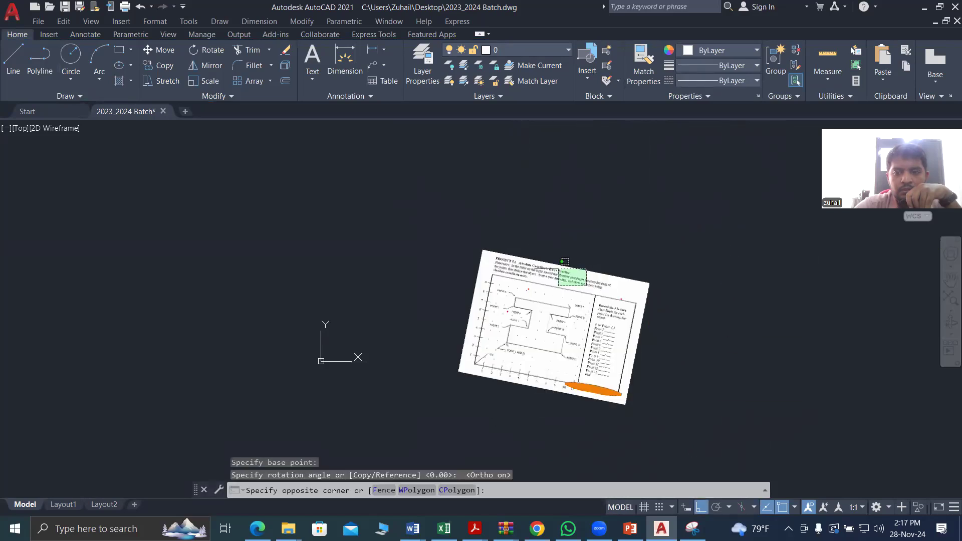
pyautogui.click(549, 246)
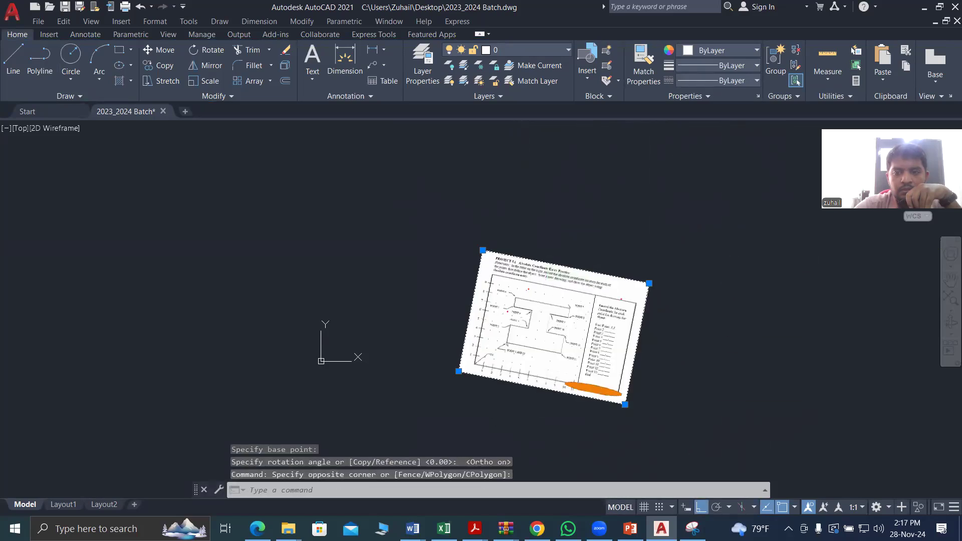
pyautogui.click(483, 250)
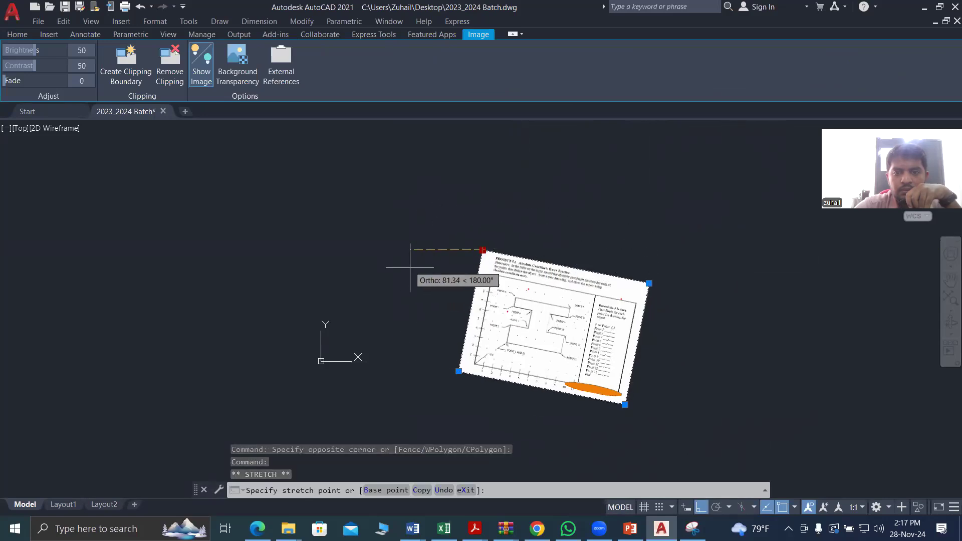
pyautogui.click(424, 186)
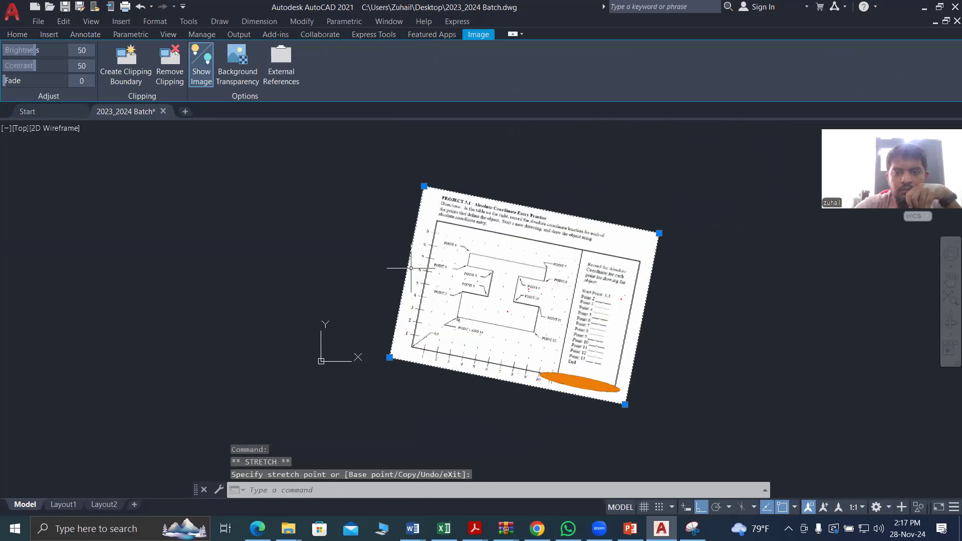
# Rotate the exercise image freehand about its upper-right corner with Ortho mode turned off, reducing its tilt
pyautogui.rightClick(639, 194)
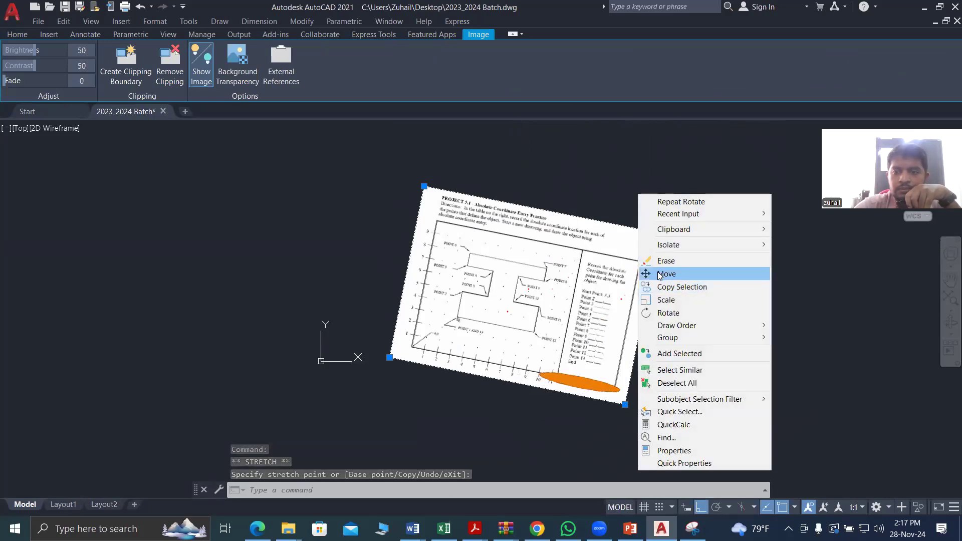
pyautogui.click(657, 313)
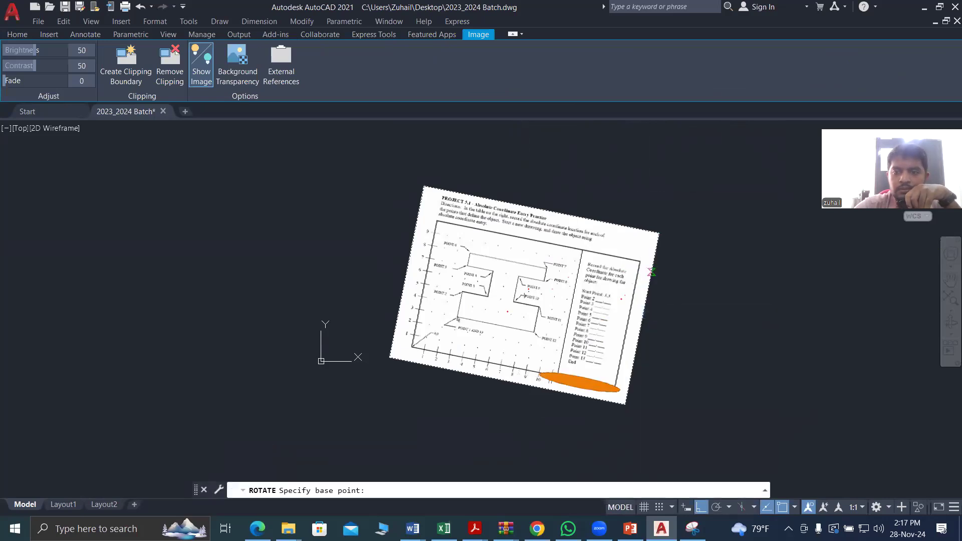
pyautogui.click(660, 233)
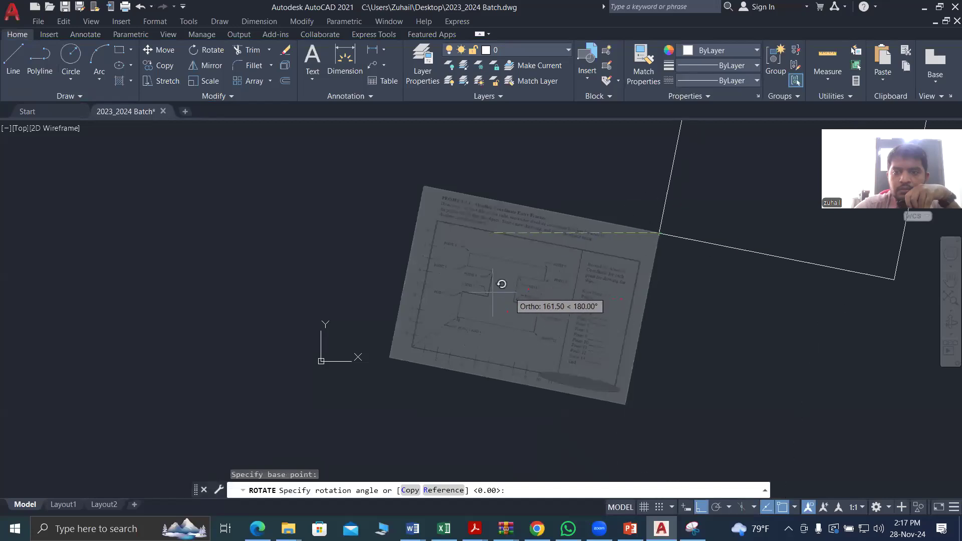
pyautogui.click(700, 507)
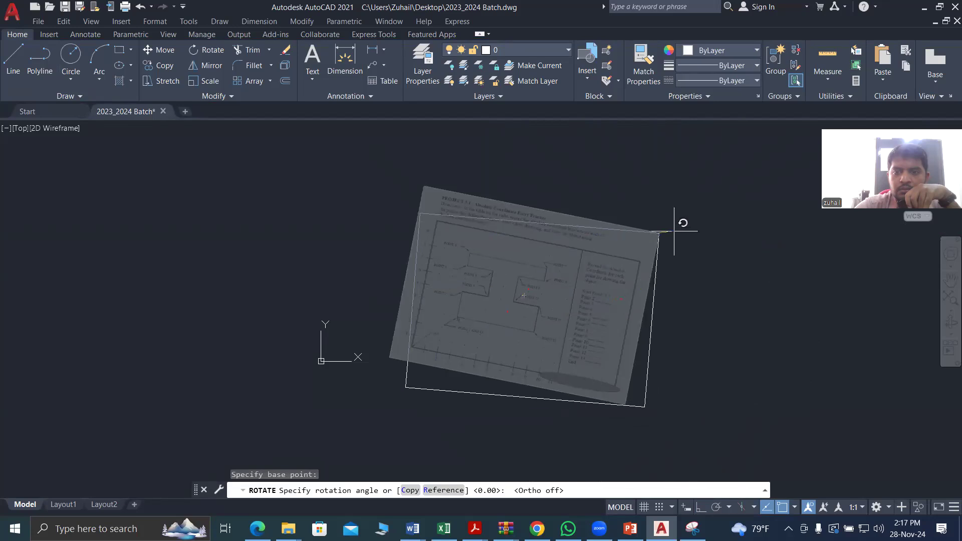
pyautogui.click(675, 231)
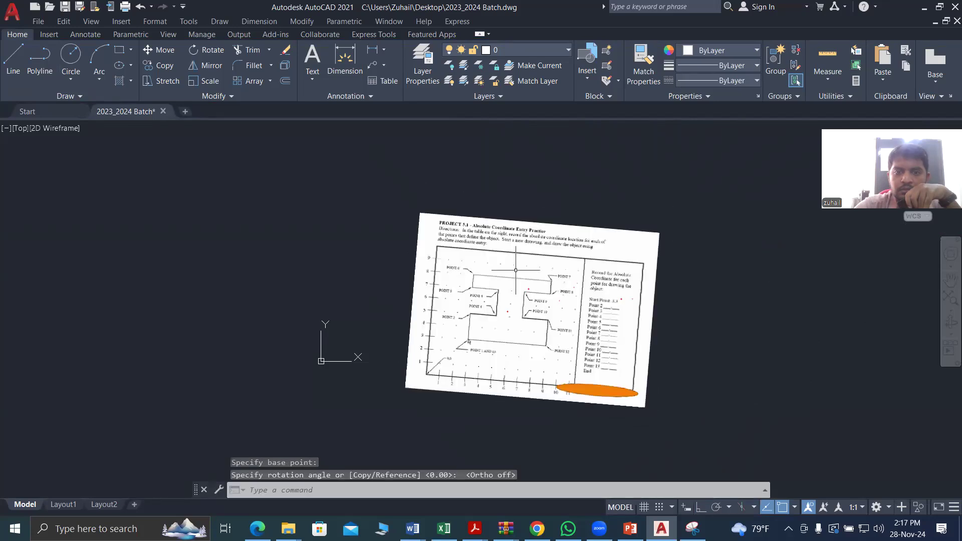
pyautogui.scroll(2, 516, 270)
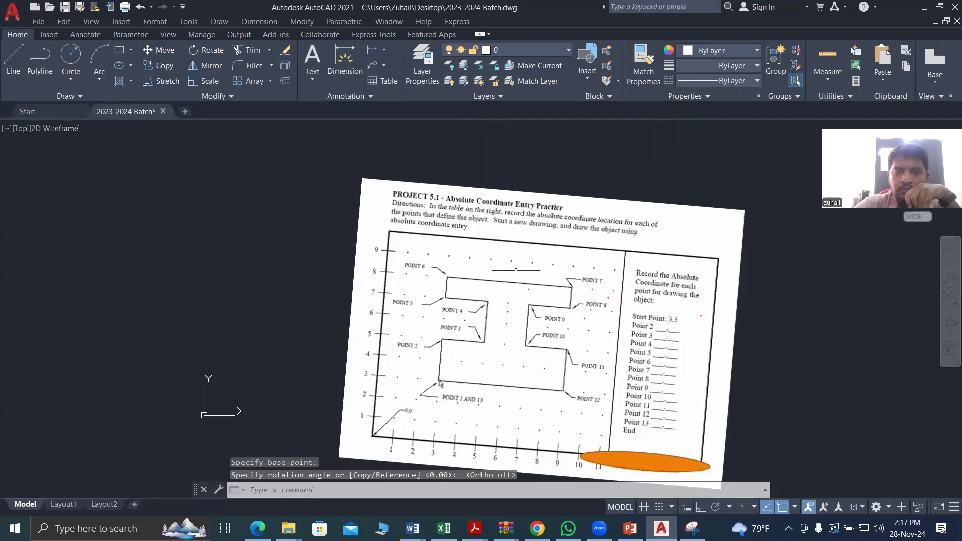
# Select the exercise image and try to move it by picking a base point and a second point near its upper edge
pyautogui.click(510, 216)
pyautogui.click(414, 281)
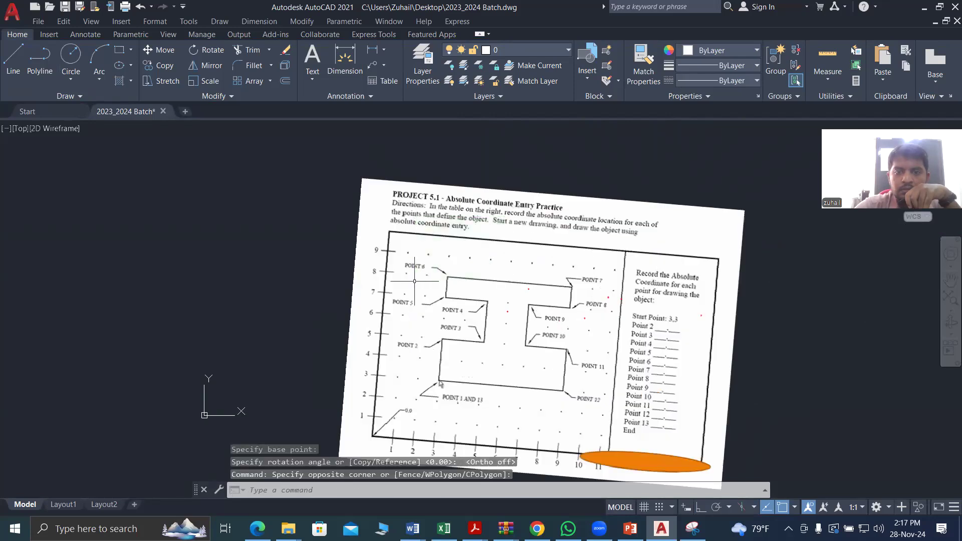
pyautogui.rightClick(415, 282)
pyautogui.click(296, 284)
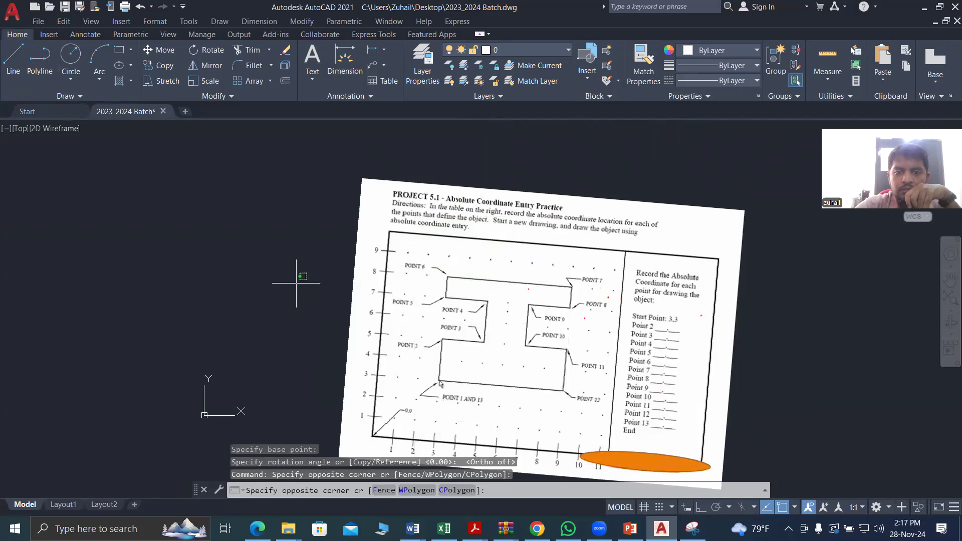
pyautogui.click(421, 254)
pyautogui.moveTo(407, 172); pyautogui.dragTo(362, 222)
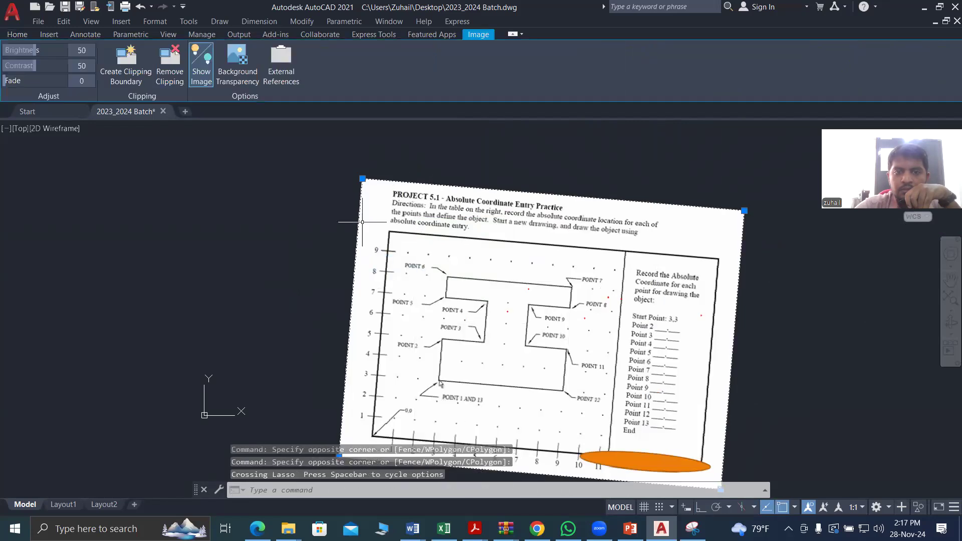
pyautogui.rightClick(432, 381)
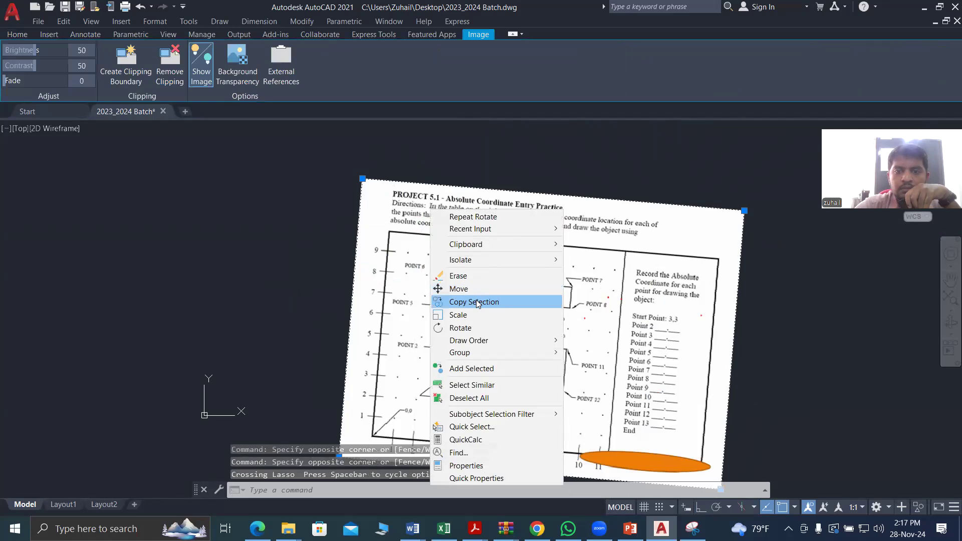
pyautogui.click(473, 289)
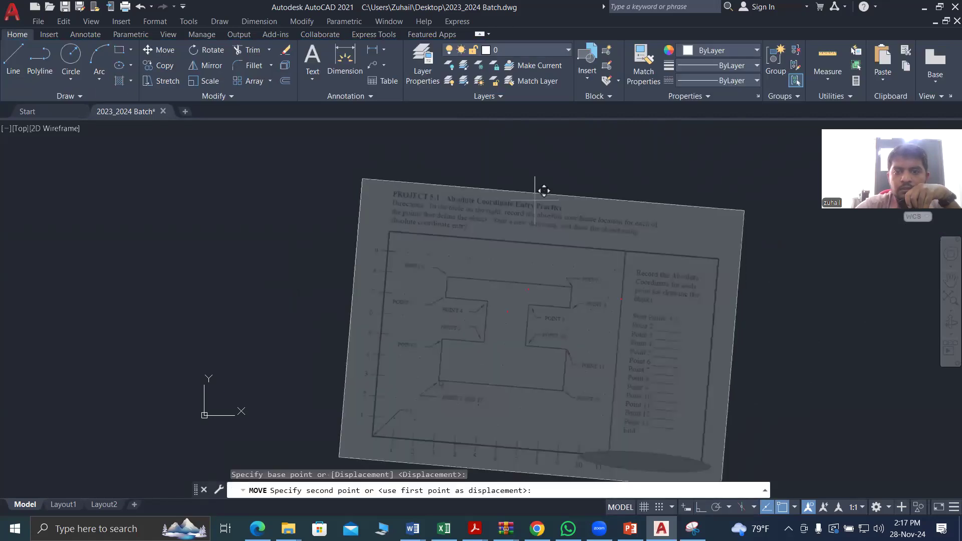
pyautogui.click(544, 190)
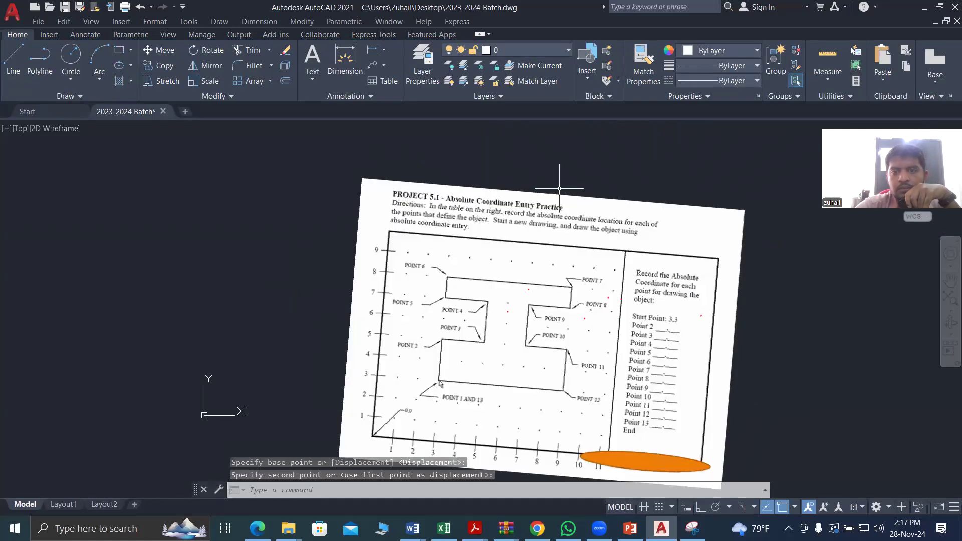
# Select the exercise image and shrink it by moving its lower-right corner grip inward
pyautogui.click(546, 195)
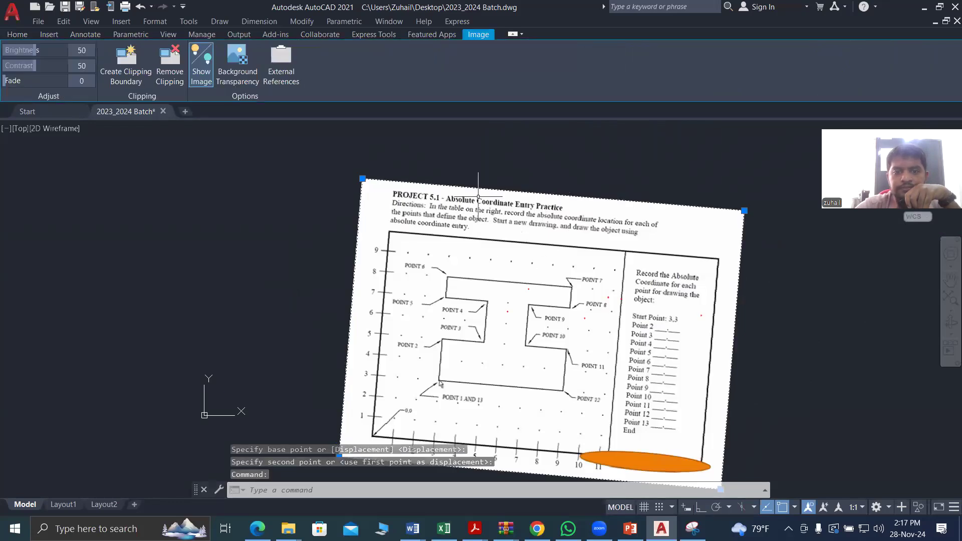
pyautogui.scroll(-2, 478, 197)
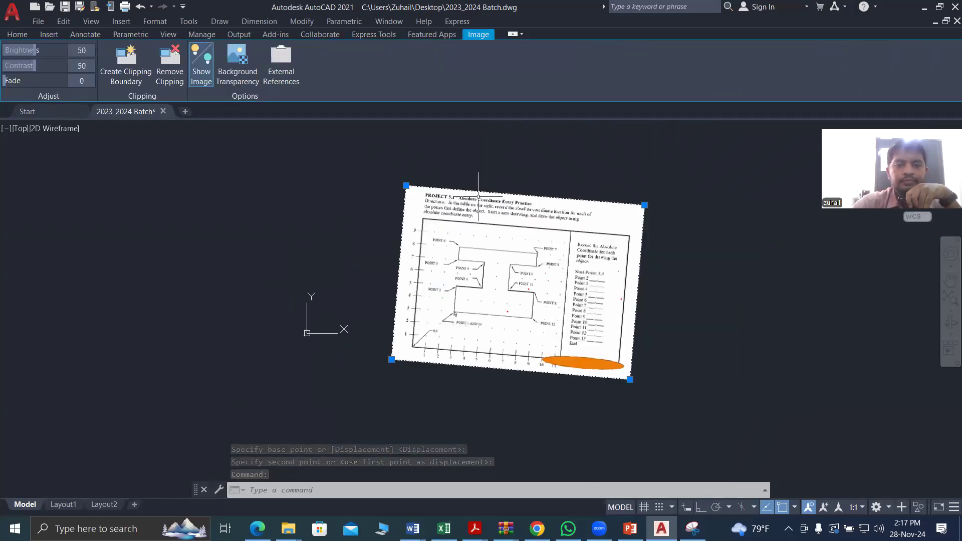
pyautogui.scroll(4, 478, 197)
pyautogui.scroll(-6, 478, 197)
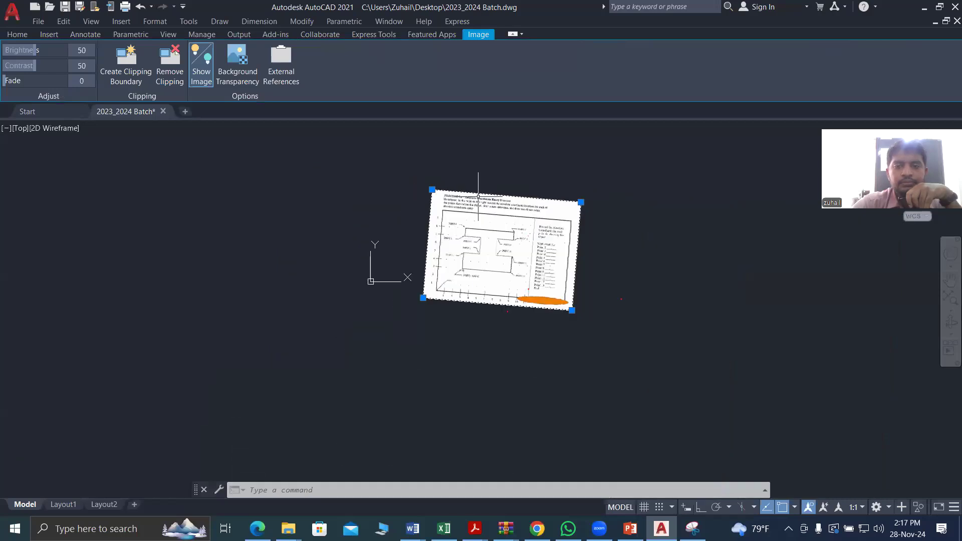
pyautogui.click(572, 310)
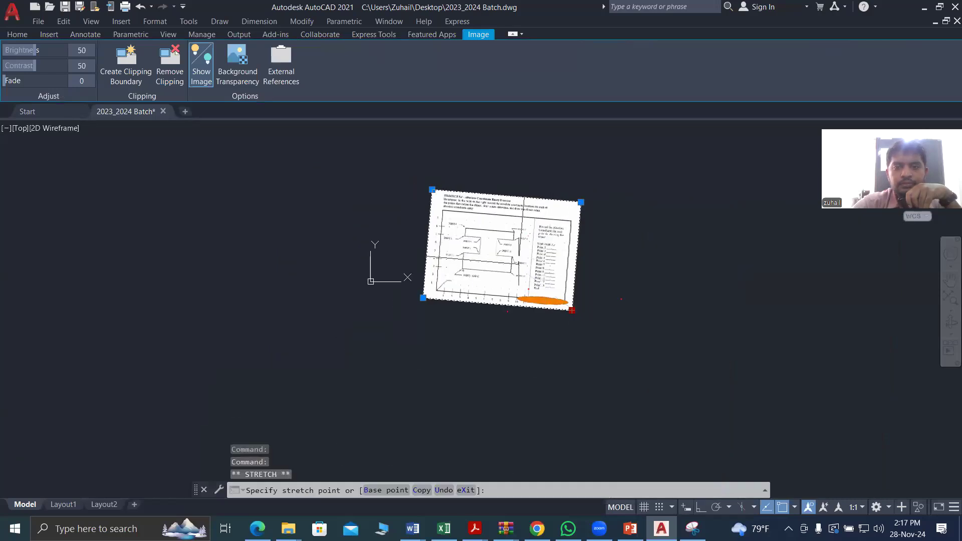
pyautogui.click(522, 267)
pyautogui.scroll(5, 375, 252)
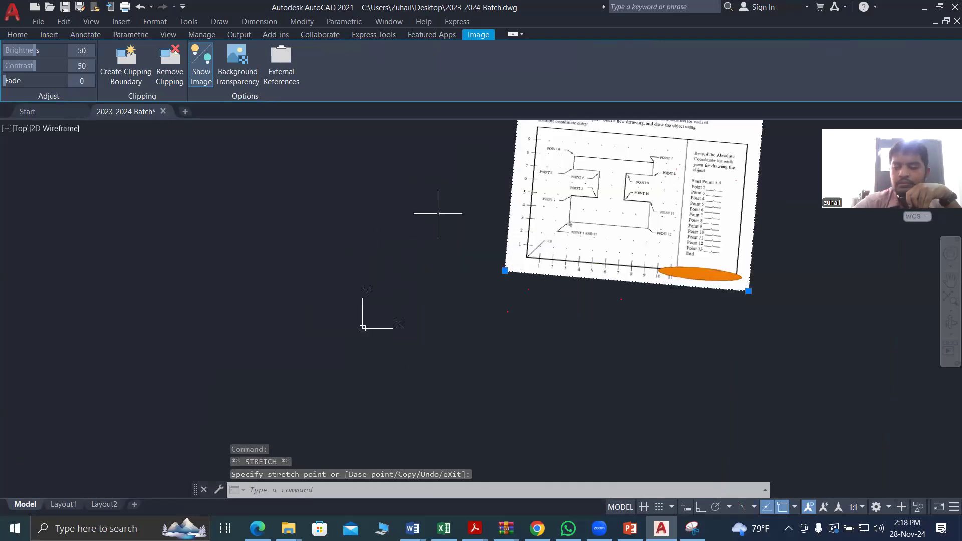
# Move the exercise image to the right, leaving the area near the origin free for drawing
pyautogui.moveTo(421, 234); pyautogui.dragTo(113, 374, button='middle')
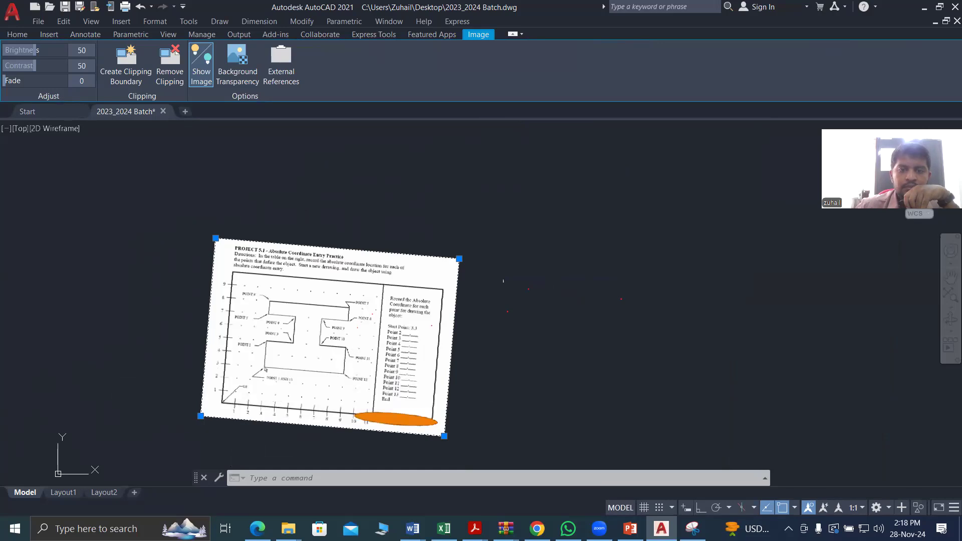
pyautogui.click(528, 256)
pyautogui.rightClick(530, 244)
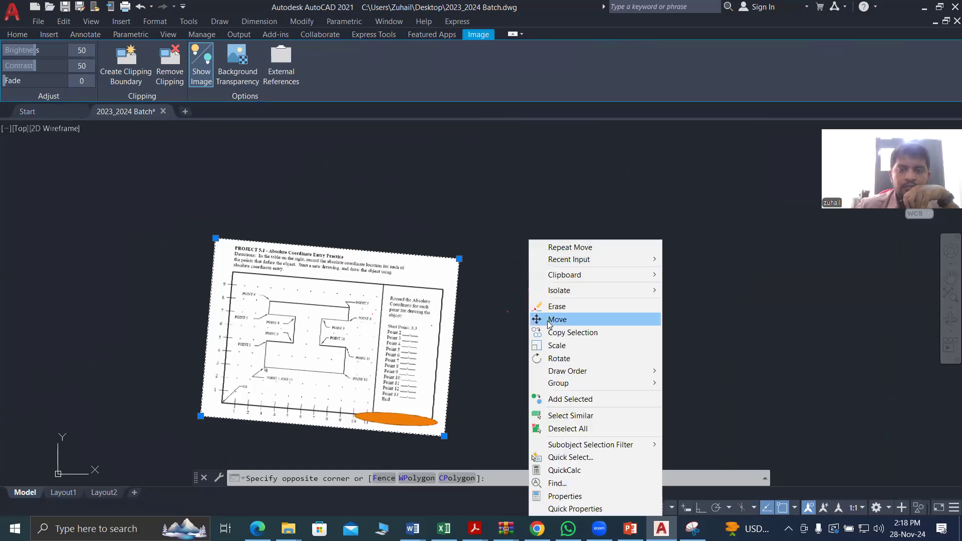
pyautogui.click(554, 318)
pyautogui.click(401, 300)
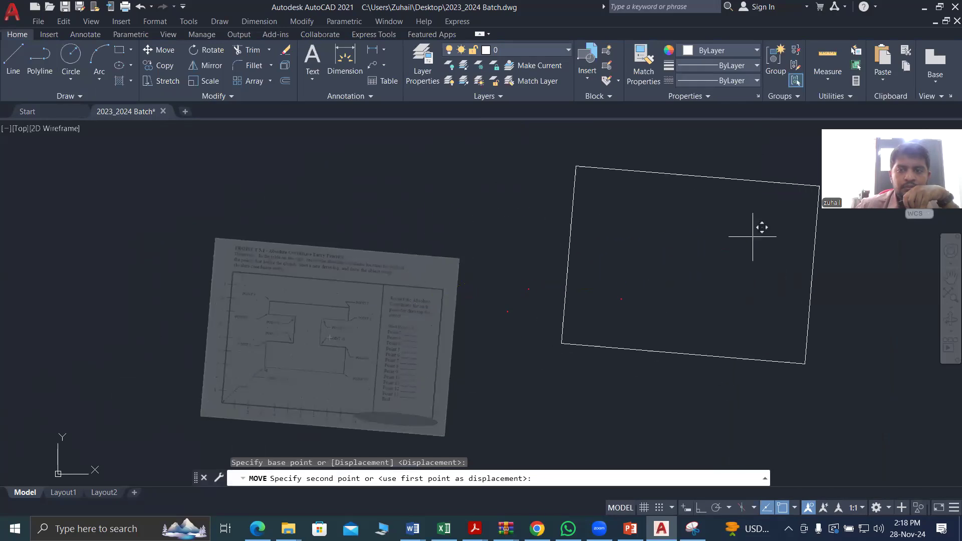
pyautogui.click(845, 305)
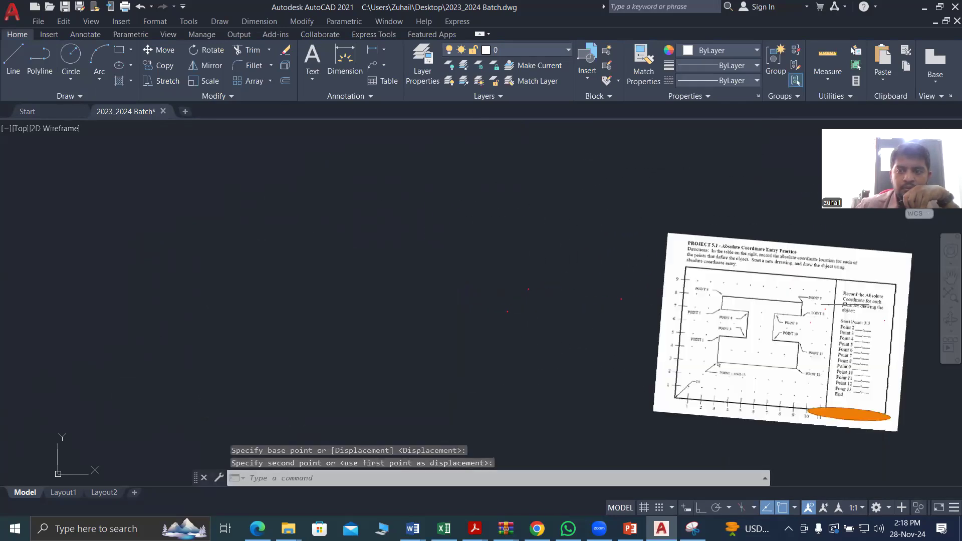
# Enlarge the exercise image by moving its upper-left corner grip outward, and clear the selection
pyautogui.click(669, 230)
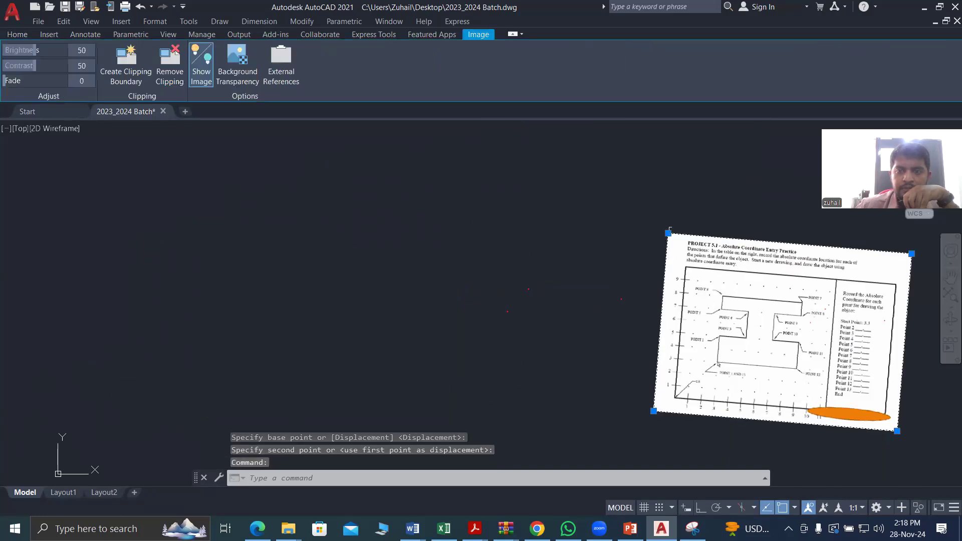
pyautogui.click(669, 233)
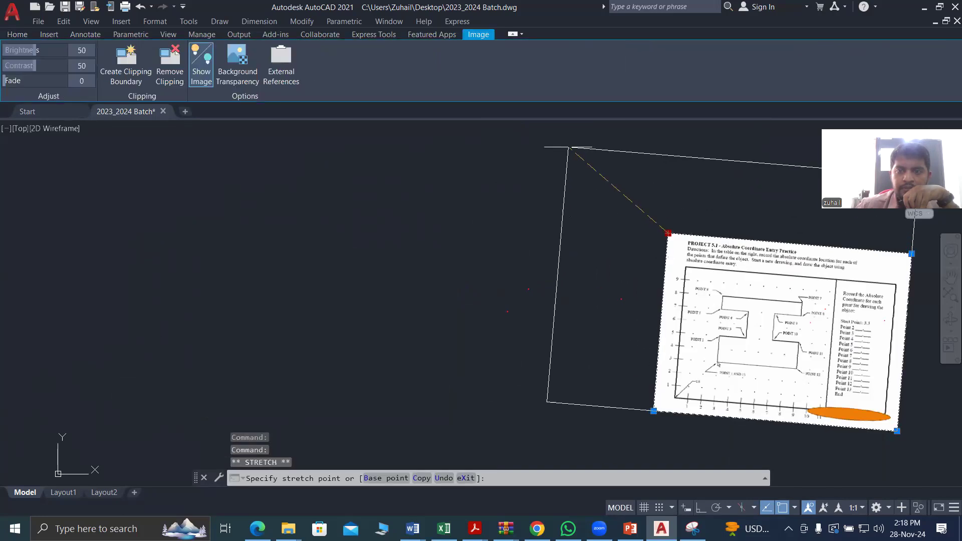
pyautogui.click(547, 134)
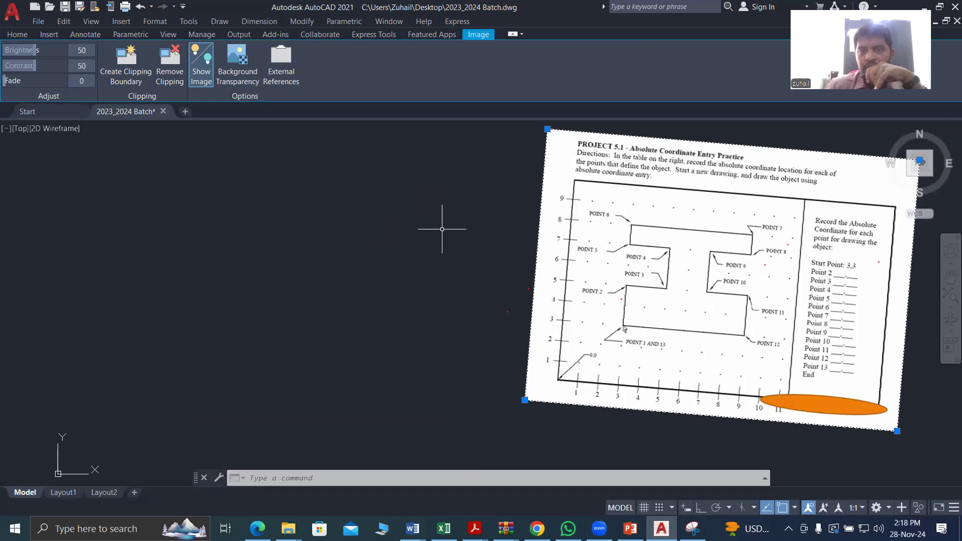
pyautogui.press('Escape')
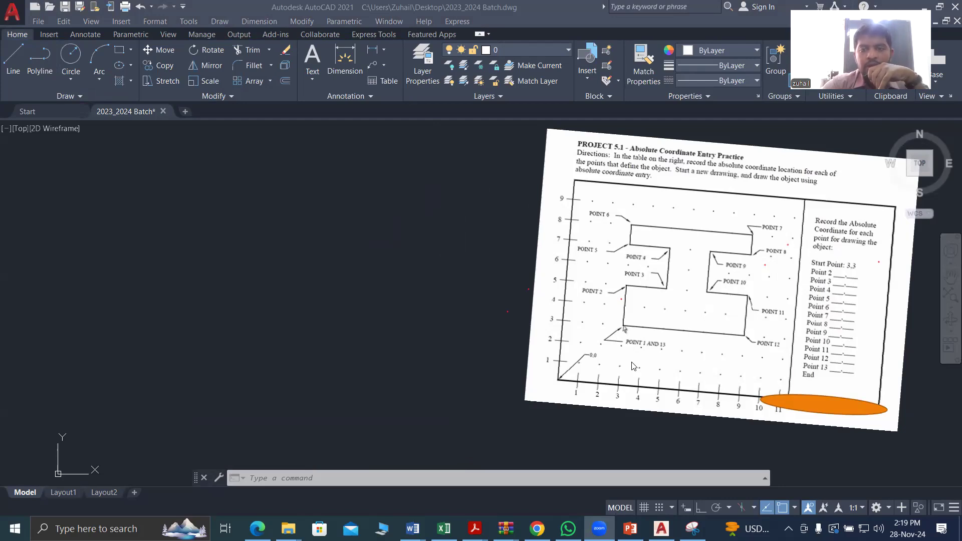
# Start the Line command for drawing the exercise outline
pyautogui.click(285, 476)
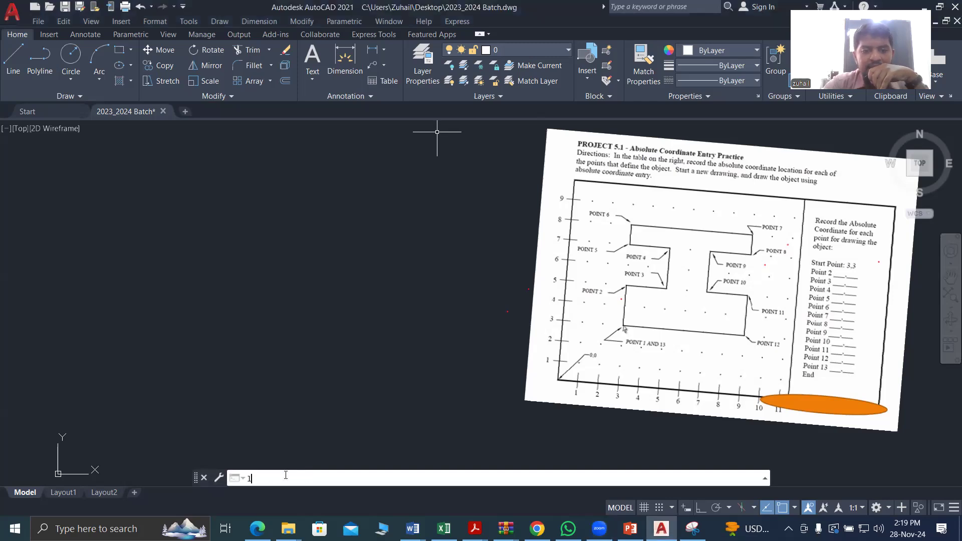
pyautogui.write('l')
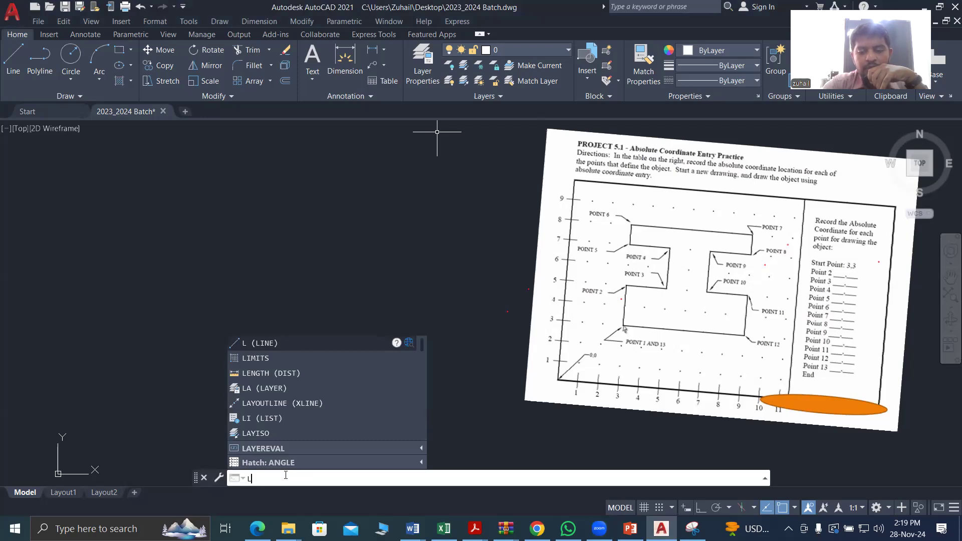
pyautogui.press('Return')
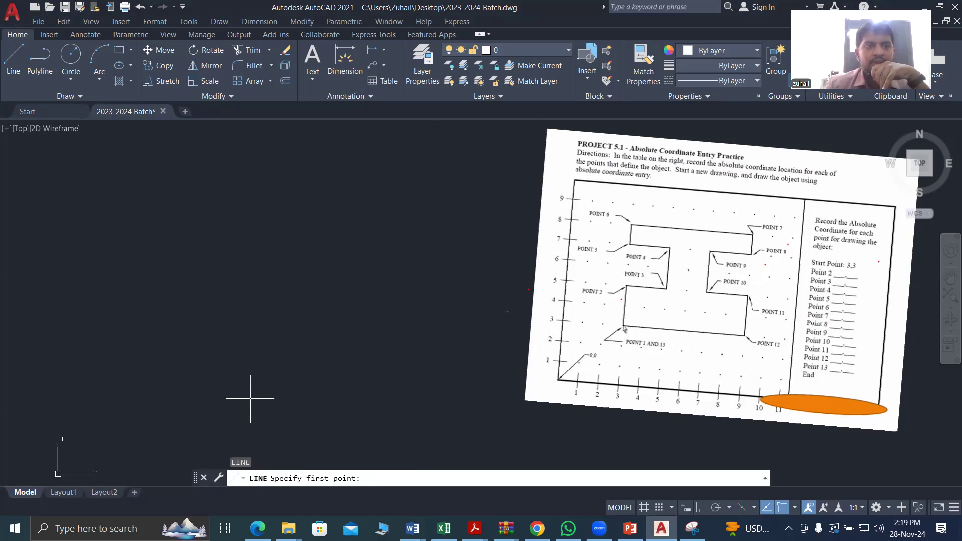
# Annotate the empty area beside the image with red freehand sketches of the bent return-arrow symbol
pyautogui.click(328, 75)
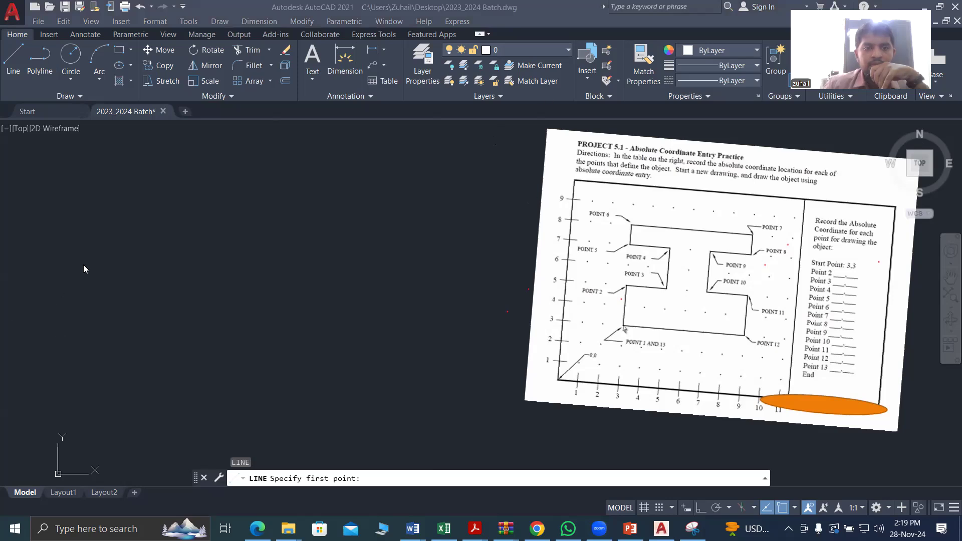
pyautogui.moveTo(478, 131)
pyautogui.mouseDown()
pyautogui.moveTo(477, 143)
pyautogui.moveTo(503, 141)
pyautogui.mouseUp()
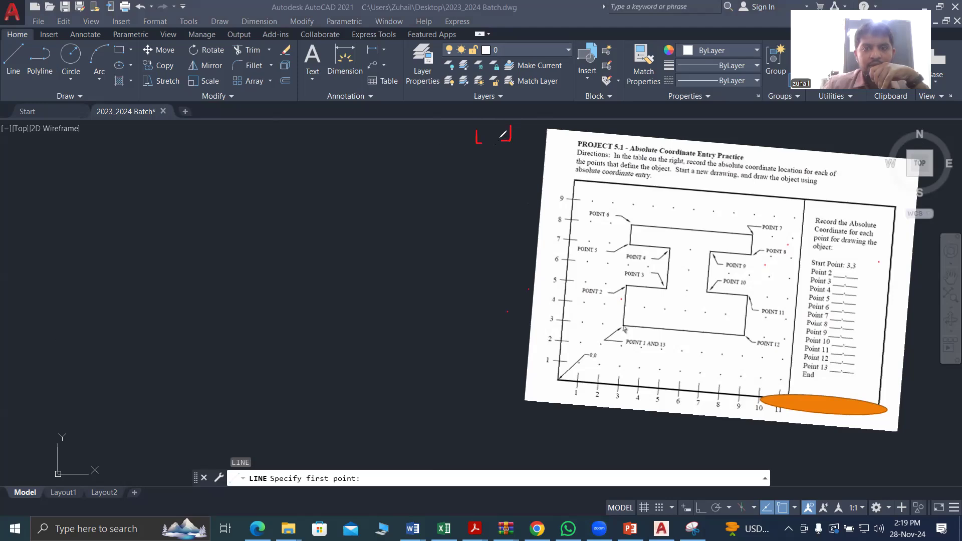
pyautogui.moveTo(504, 139)
pyautogui.mouseDown()
pyautogui.moveTo(491, 141)
pyautogui.moveTo(508, 142)
pyautogui.mouseUp()
pyautogui.moveTo(528, 173)
pyautogui.mouseDown()
pyautogui.moveTo(527, 194)
pyautogui.moveTo(471, 196)
pyautogui.moveTo(498, 209)
pyautogui.mouseUp()
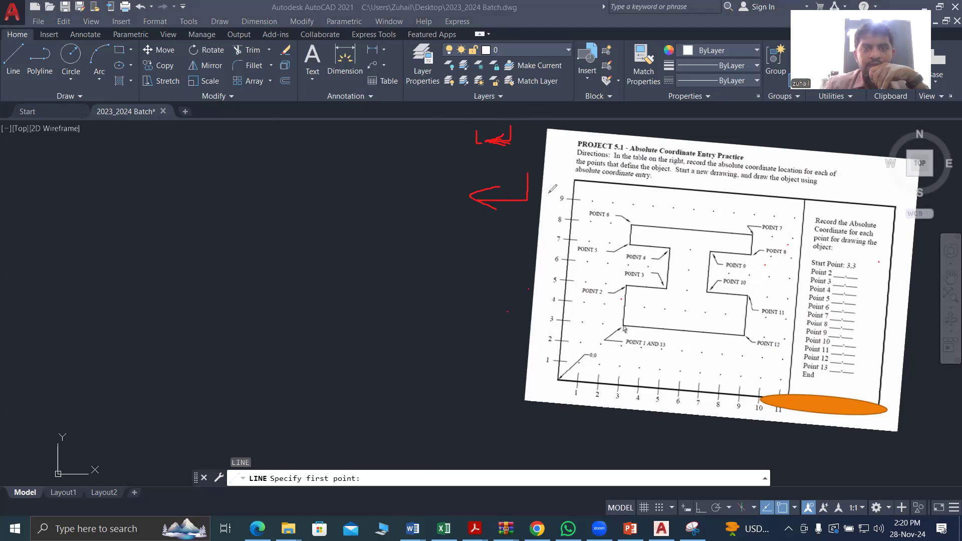
pyautogui.moveTo(434, 158); pyautogui.dragTo(458, 198)
# Set the line's first point at the absolute coordinates 3,3
pyautogui.click(371, 479)
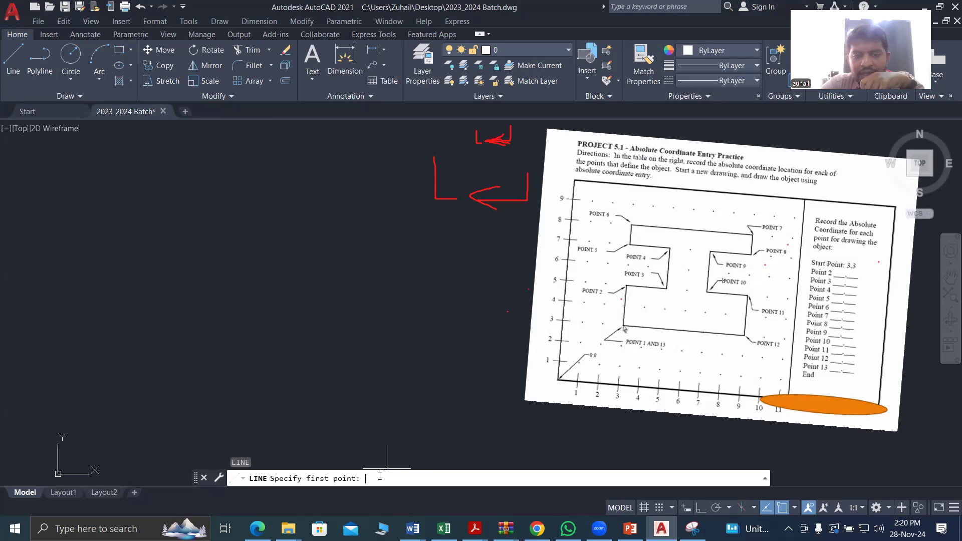
pyautogui.write('3')
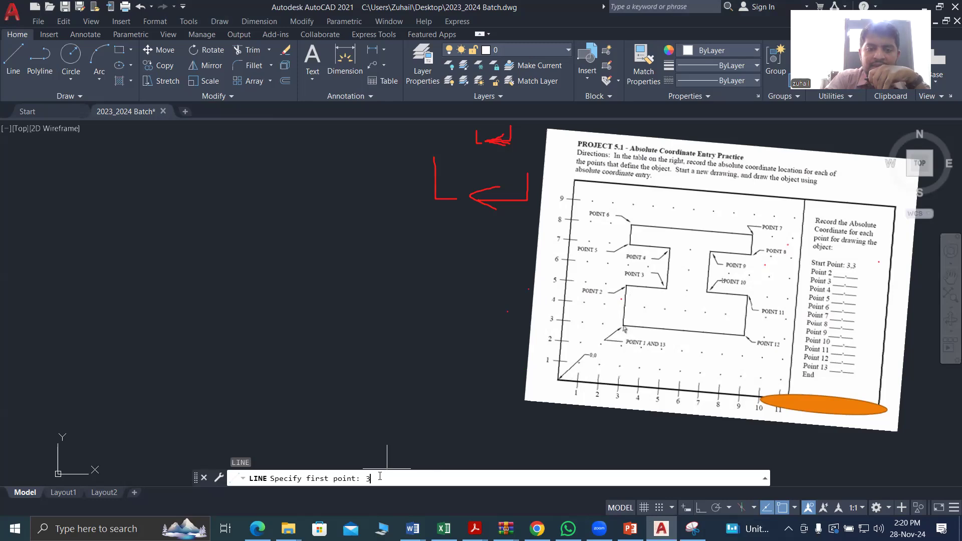
pyautogui.write(',3')
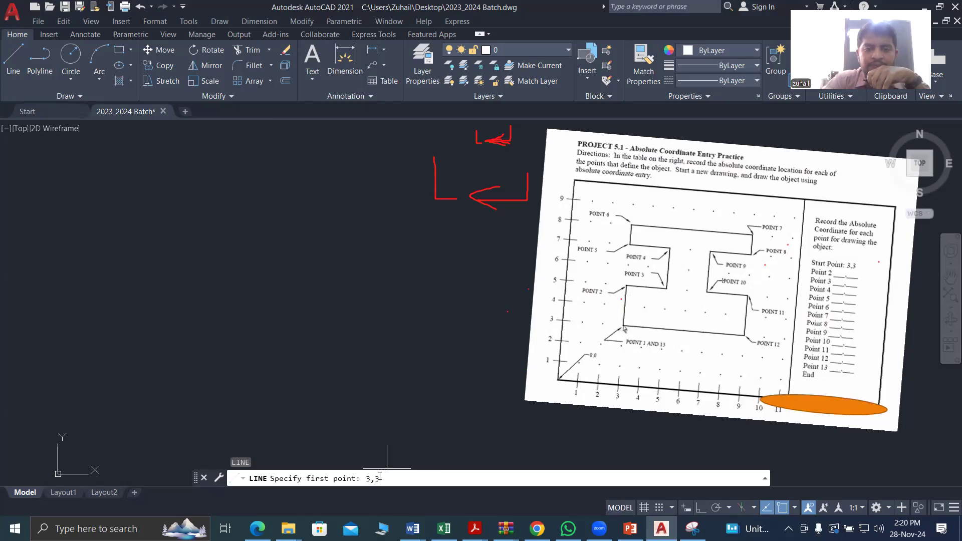
pyautogui.press('Return')
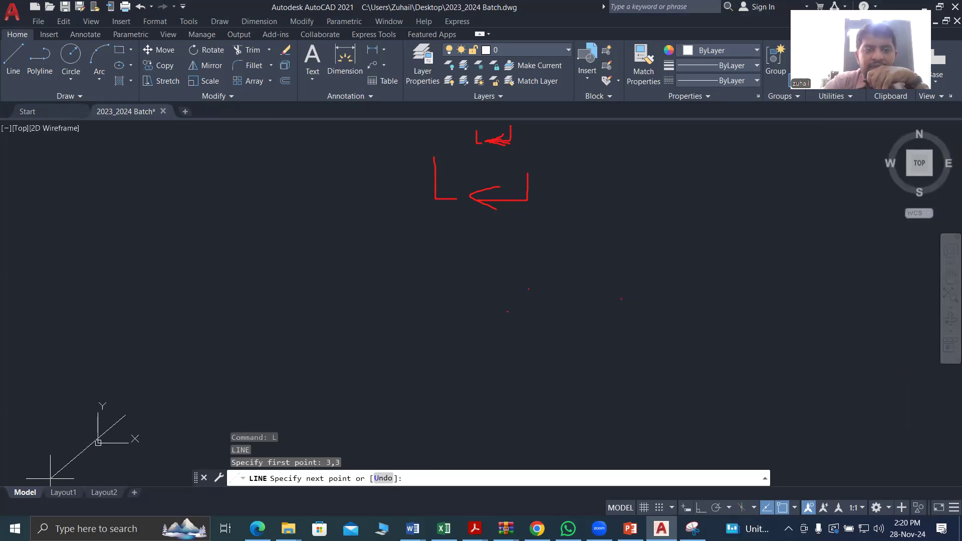
# Cancel the unfinished line from 3,3 and zoom to show the whole drawing with the All option
pyautogui.scroll(2, 50, 479)
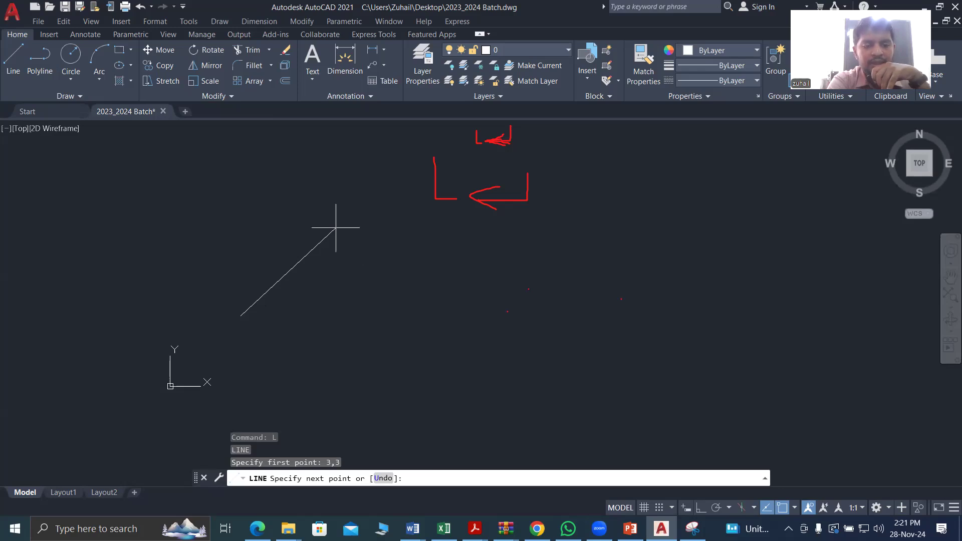
pyautogui.press('Escape')
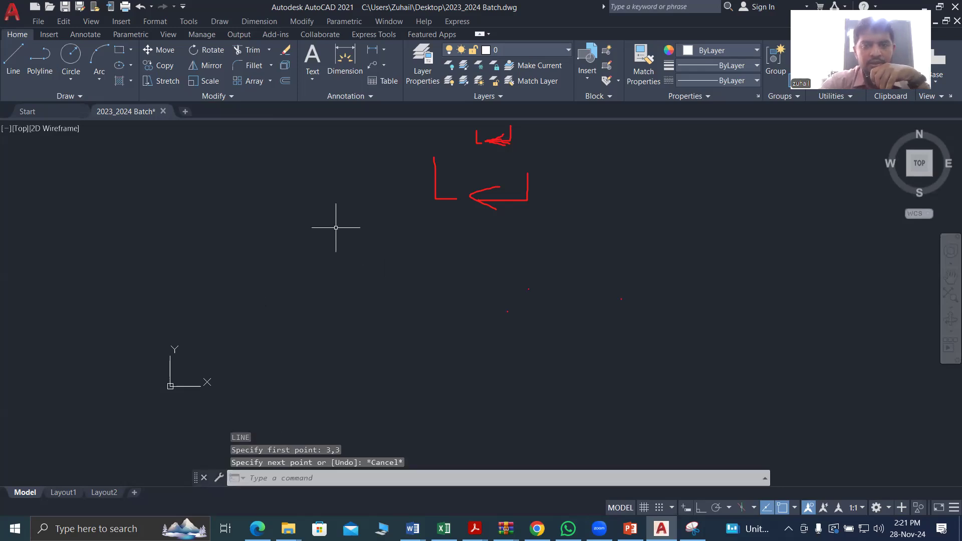
pyautogui.scroll(-3, 336, 227)
pyautogui.scroll(5, 336, 227)
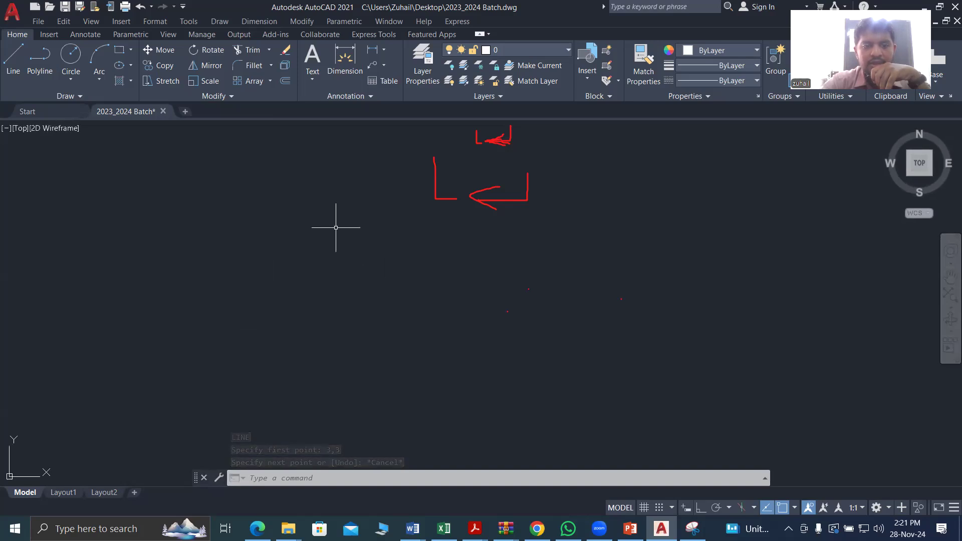
pyautogui.write('z')
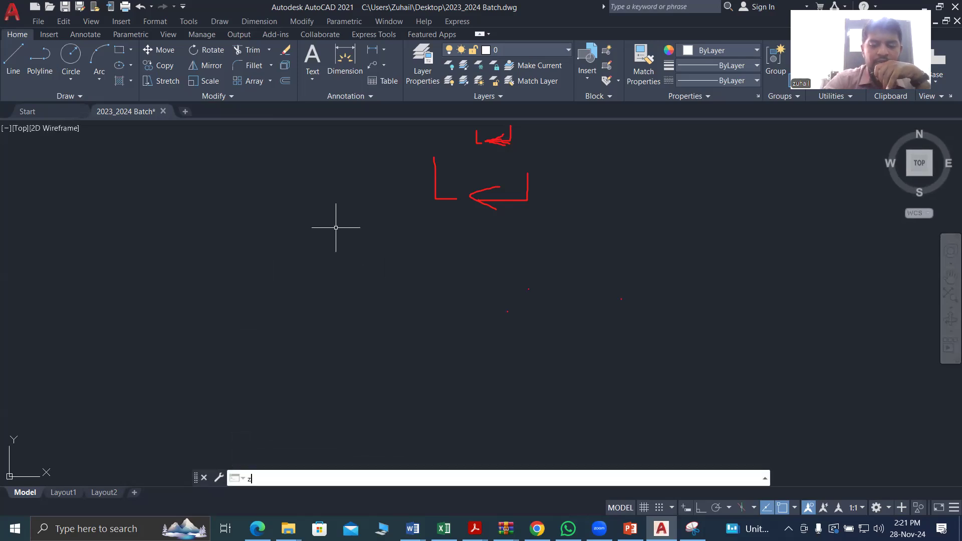
pyautogui.press('Return')
pyautogui.write('a')
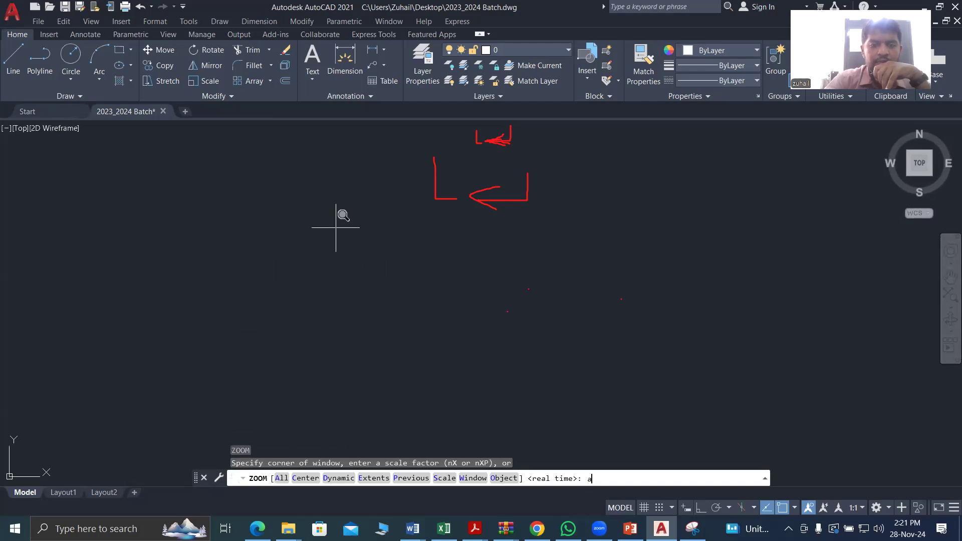
pyautogui.press('Return')
pyautogui.press('Return')
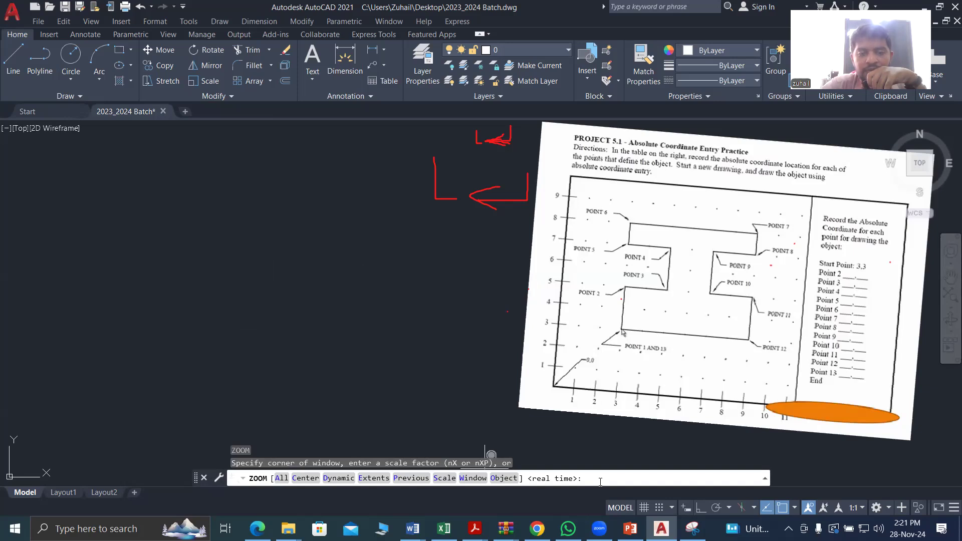
pyautogui.press('Escape')
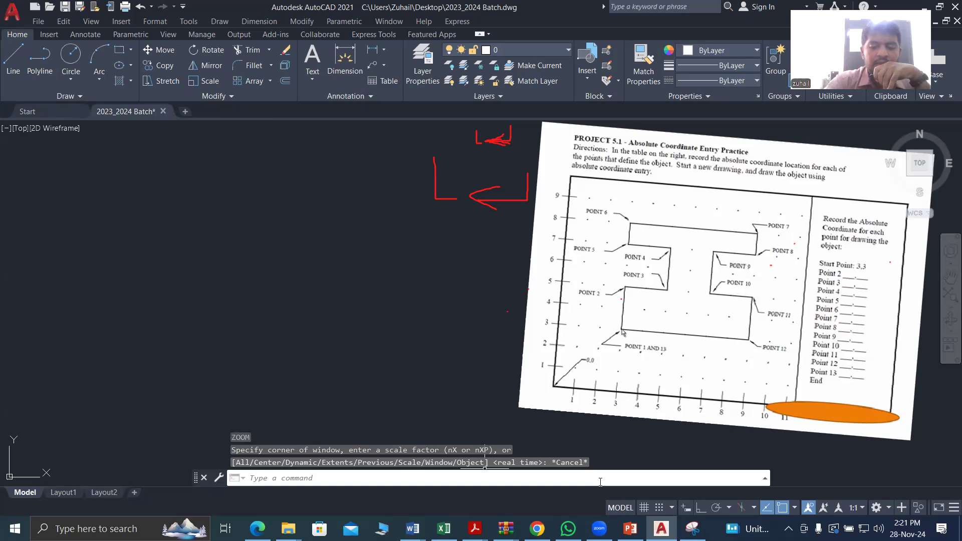
# Set the model space limits to a lower-left corner of 0,0 and an upper-right corner of 100,100
pyautogui.write('LIMITS')
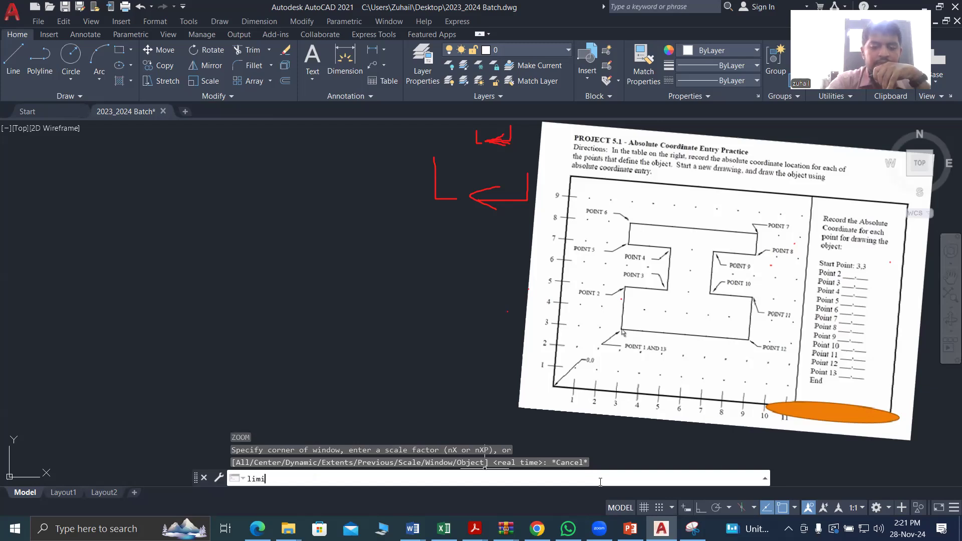
pyautogui.press('Return')
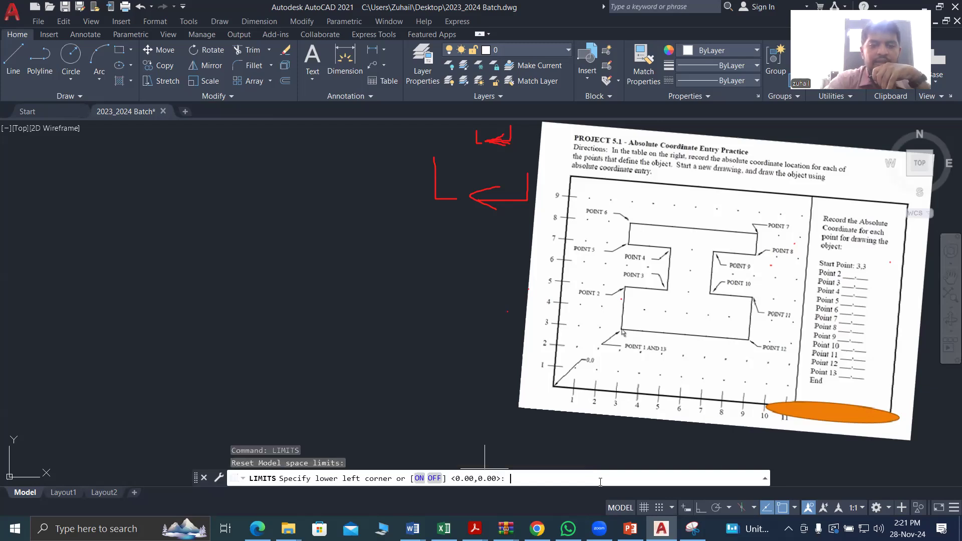
pyautogui.write('0,0')
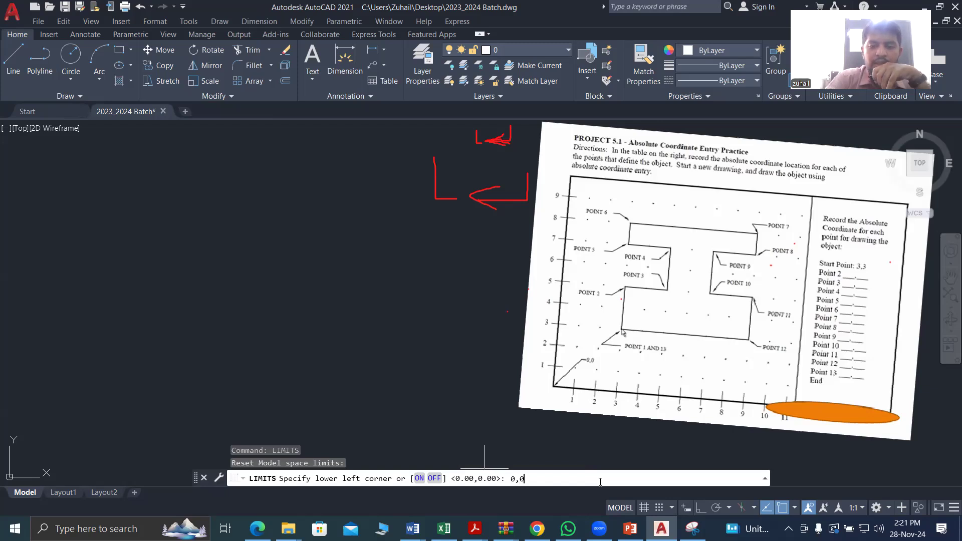
pyautogui.press('Return')
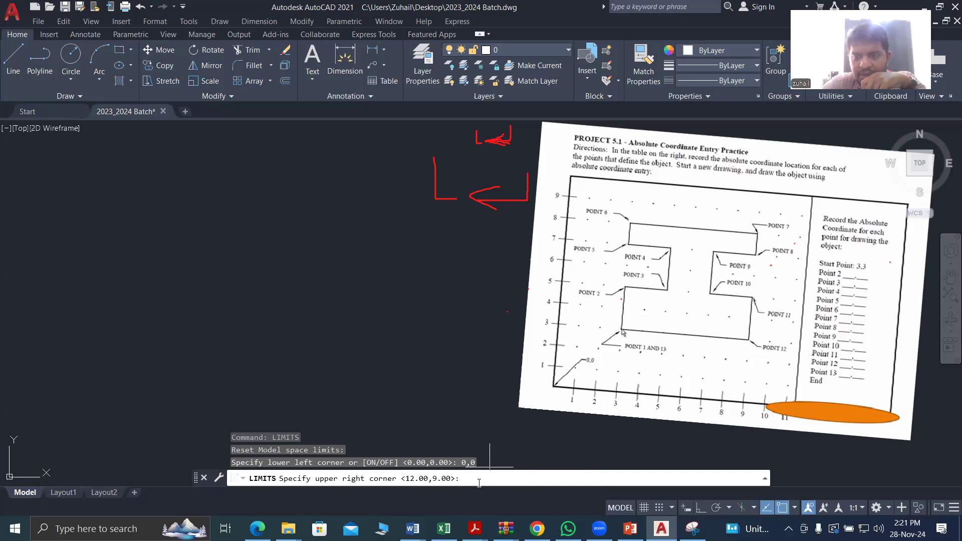
pyautogui.write('00,100')
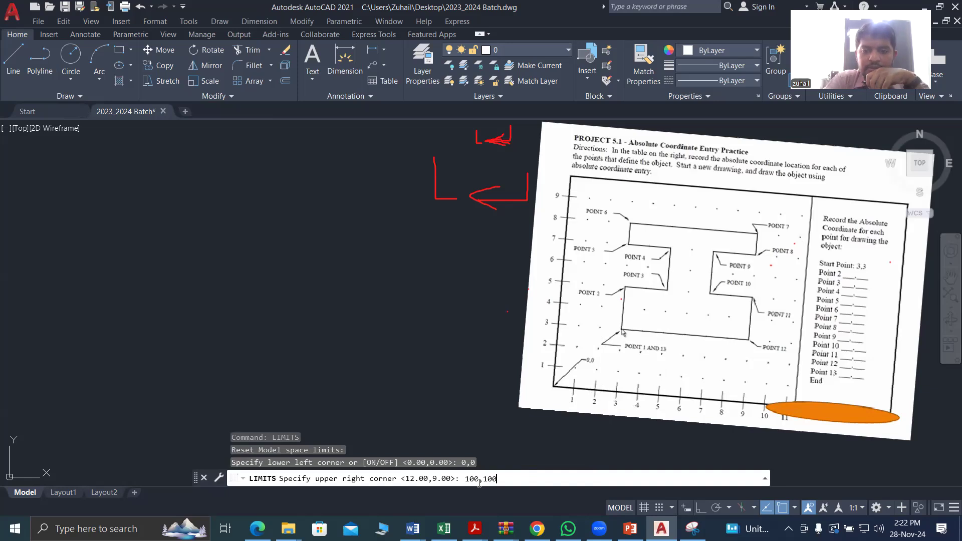
pyautogui.press('Return')
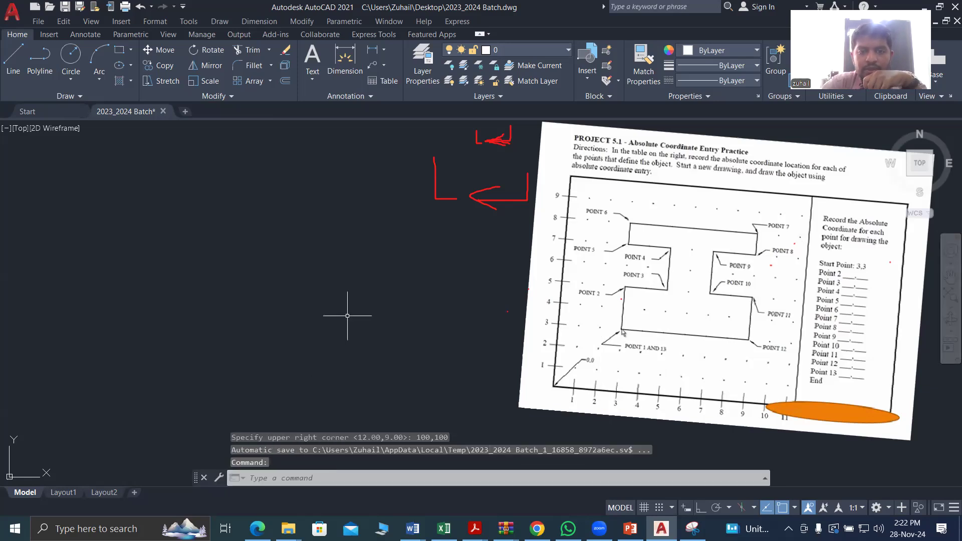
pyautogui.write('z')
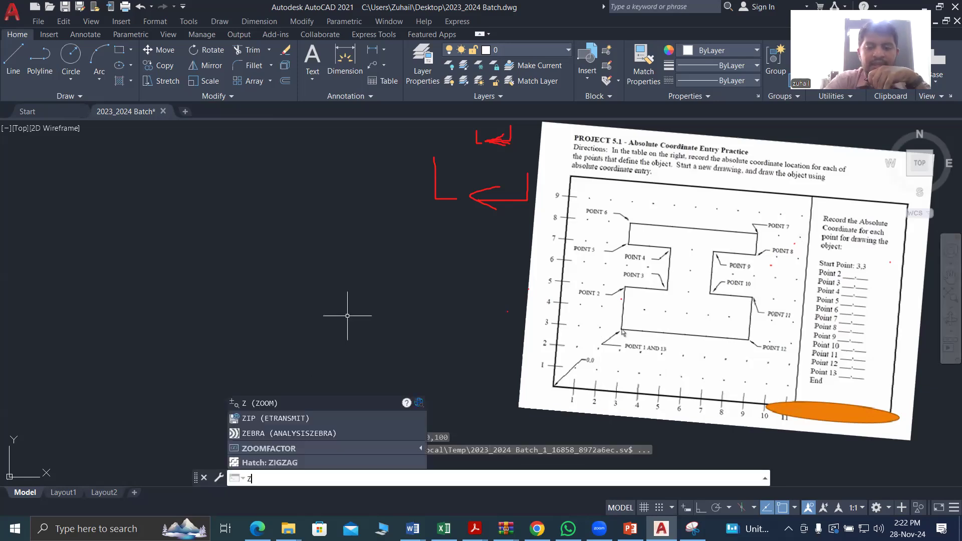
pyautogui.press('Return')
pyautogui.press('BackSpace')
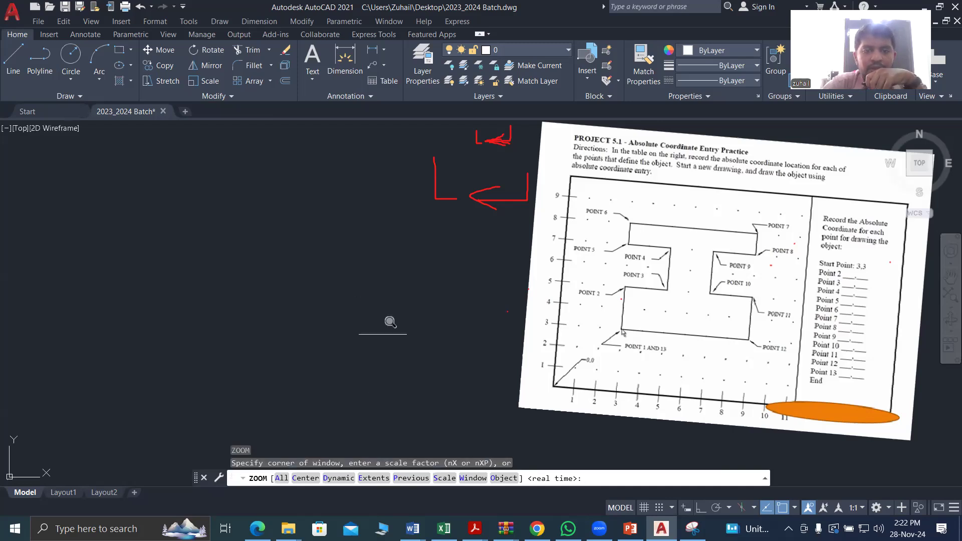
pyautogui.press('Escape')
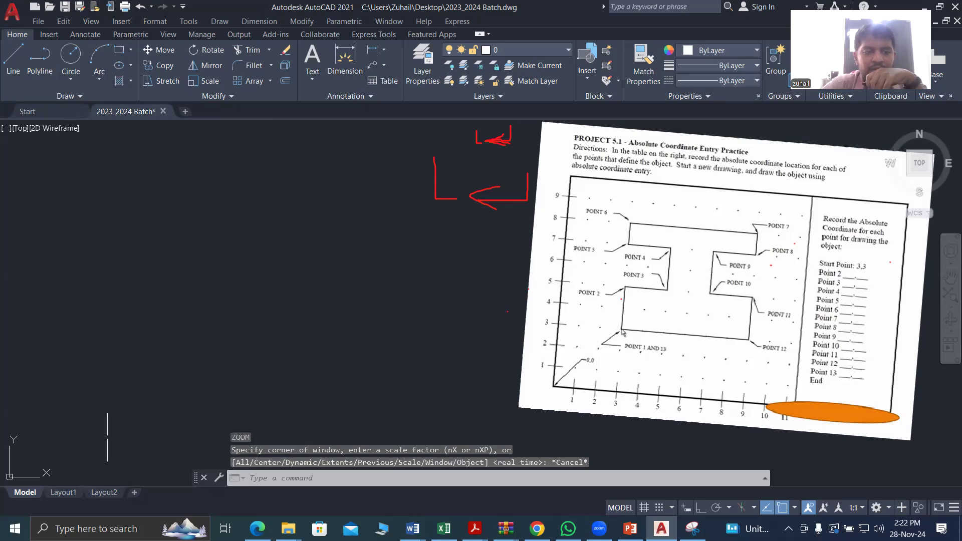
# Try to start the exercise outline with a line from the absolute coordinates 3,3
pyautogui.click(280, 477)
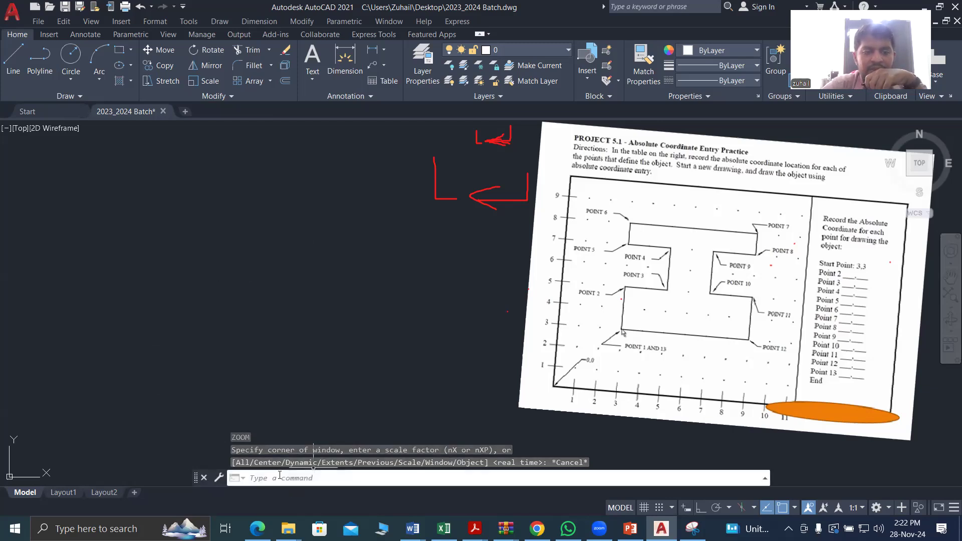
pyautogui.write('1')
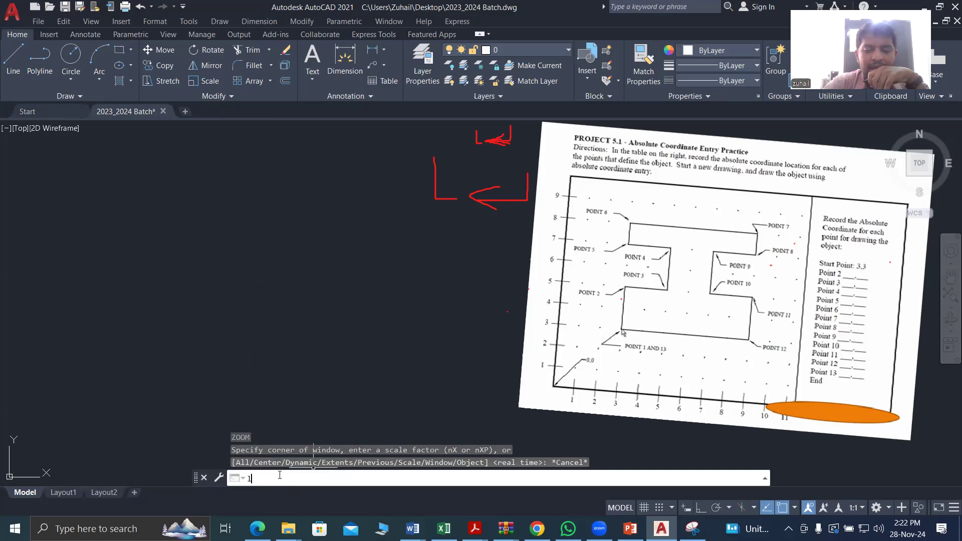
pyautogui.press('Return')
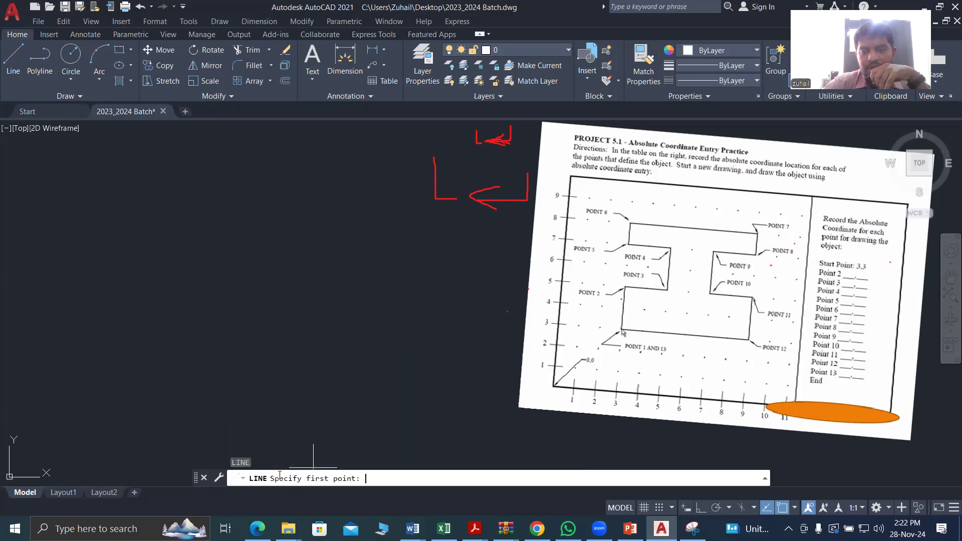
pyautogui.write('3,3')
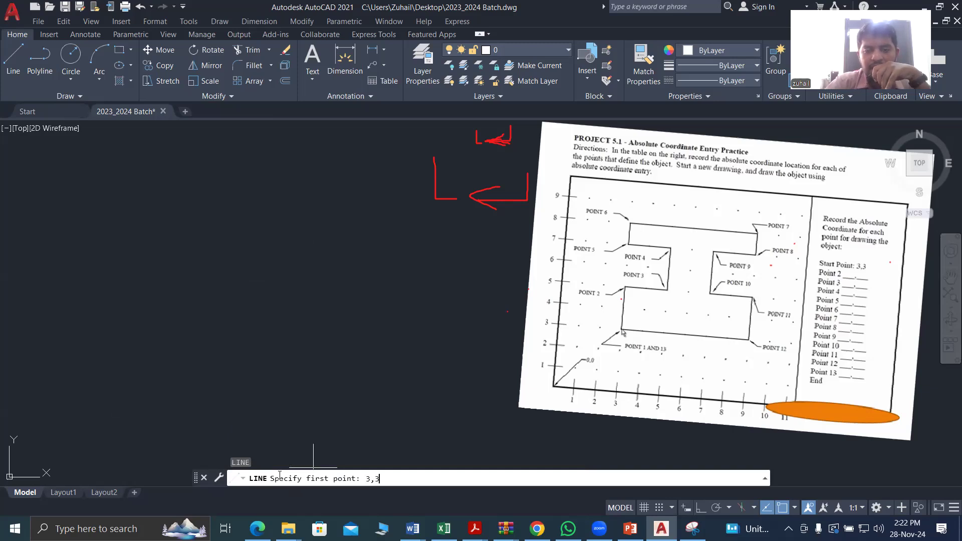
pyautogui.press('Return')
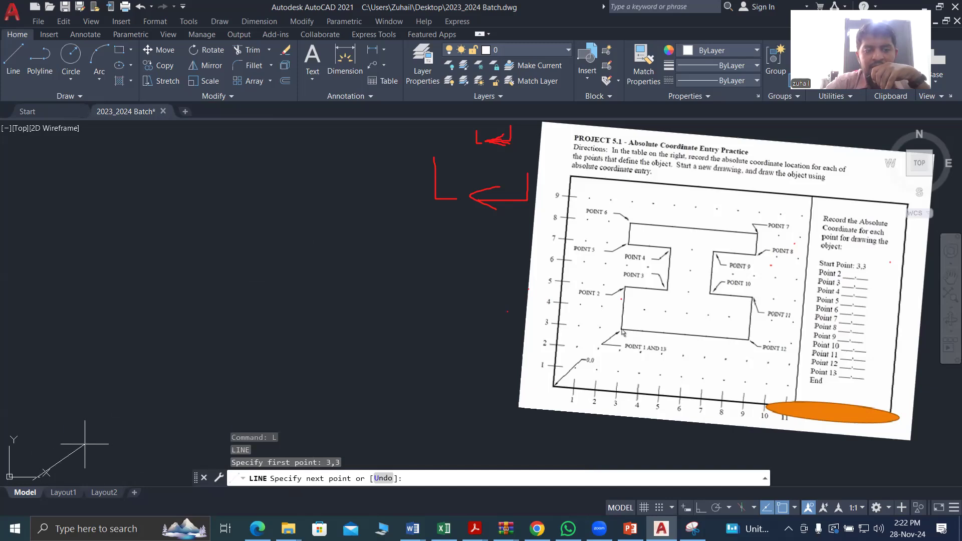
pyautogui.scroll(-6, 85, 444)
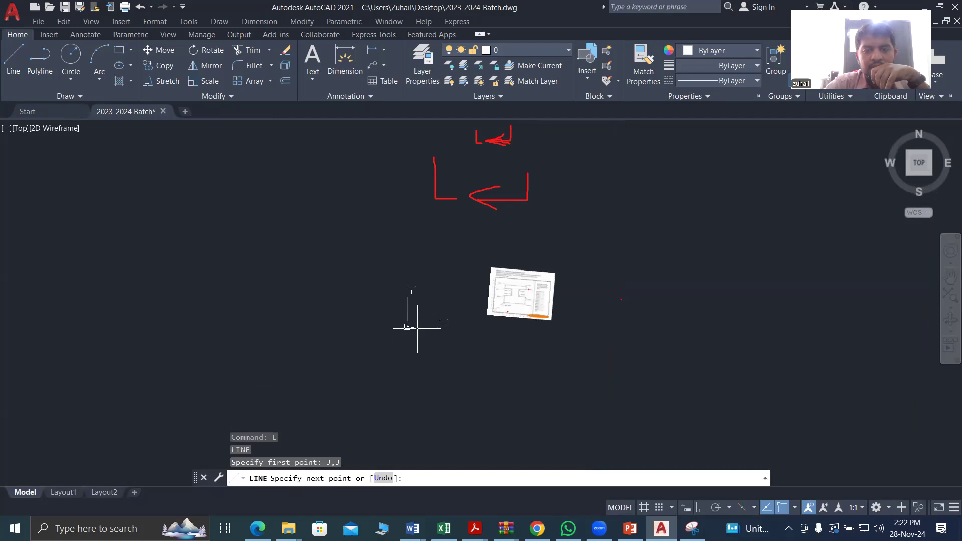
pyautogui.scroll(5, 416, 327)
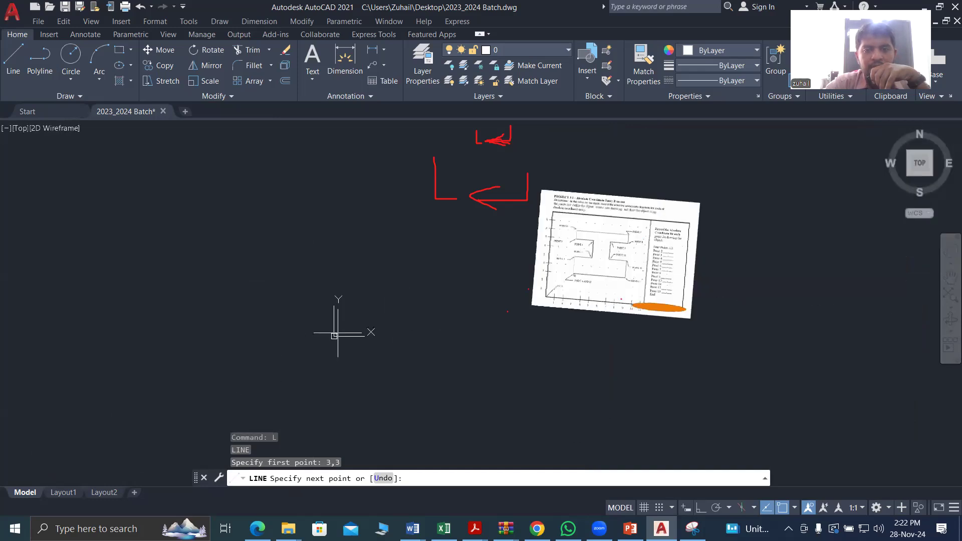
pyautogui.press('Escape')
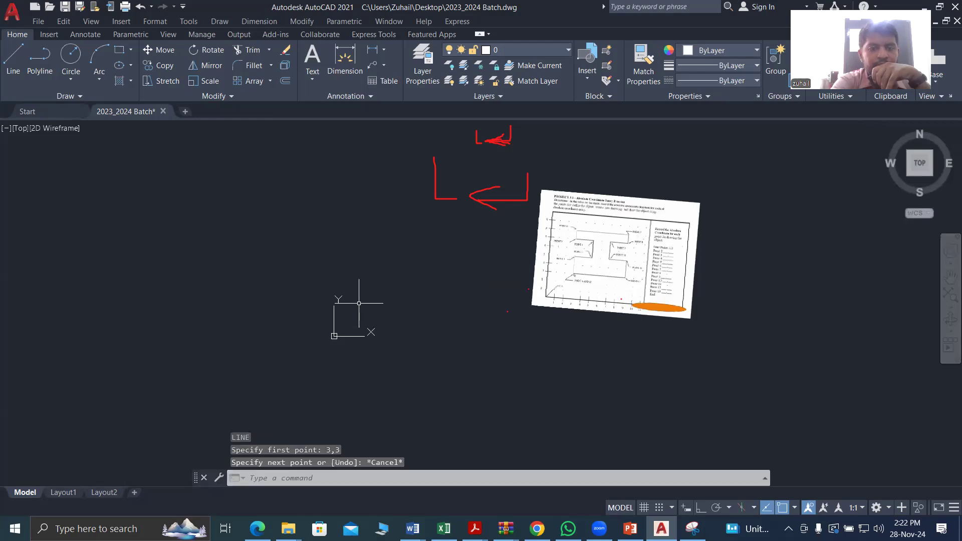
# Move the exercise image closer to the coordinate origin, placing it just beside the UCS icon
pyautogui.click(685, 187)
pyautogui.click(646, 234)
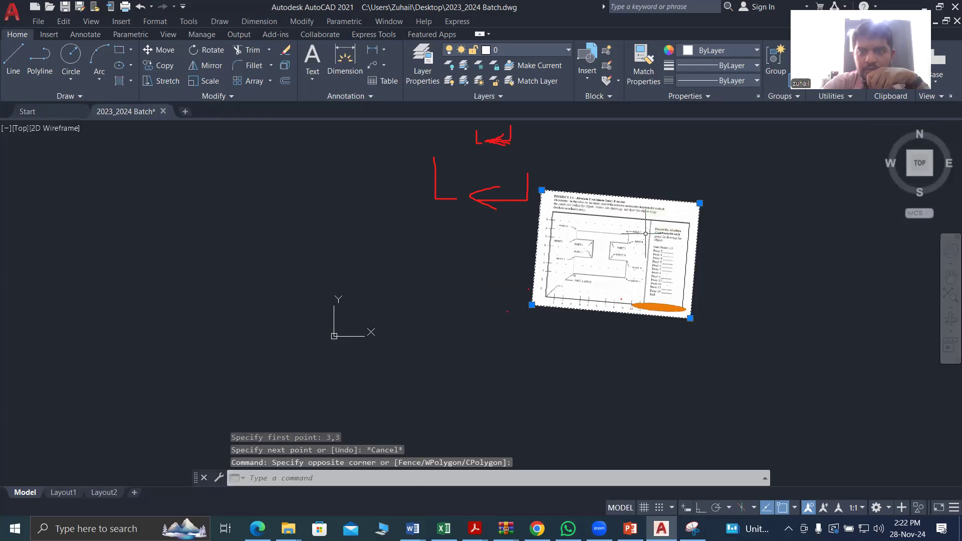
pyautogui.rightClick(646, 234)
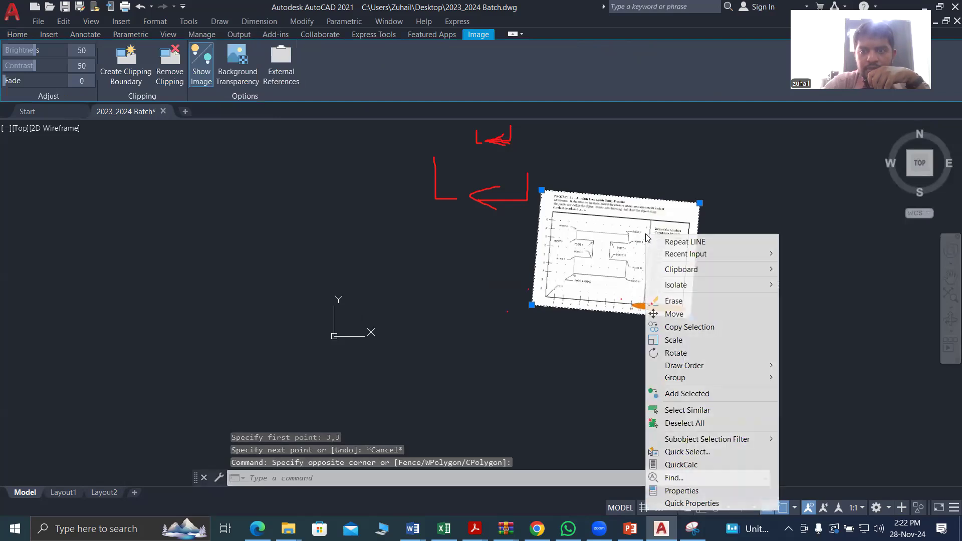
pyautogui.click(679, 315)
pyautogui.click(585, 273)
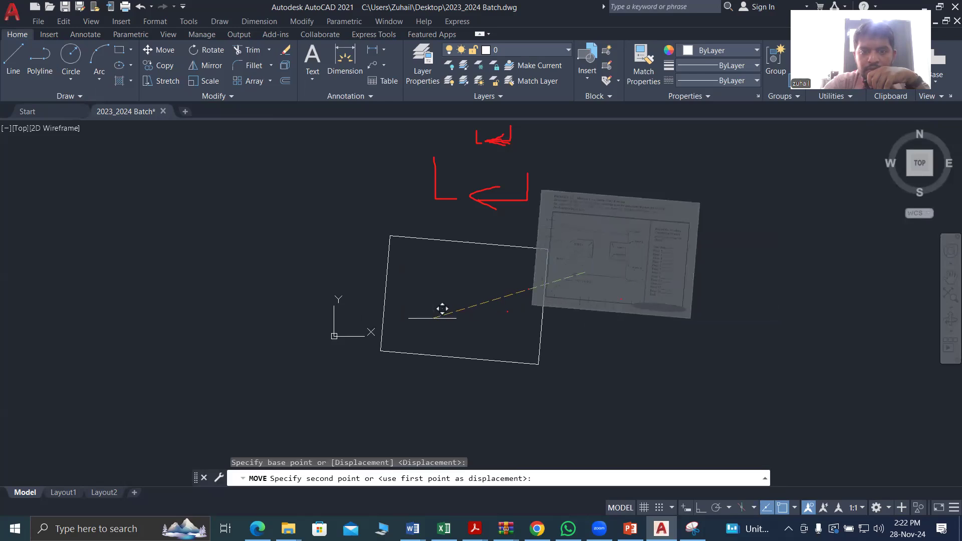
pyautogui.click(432, 322)
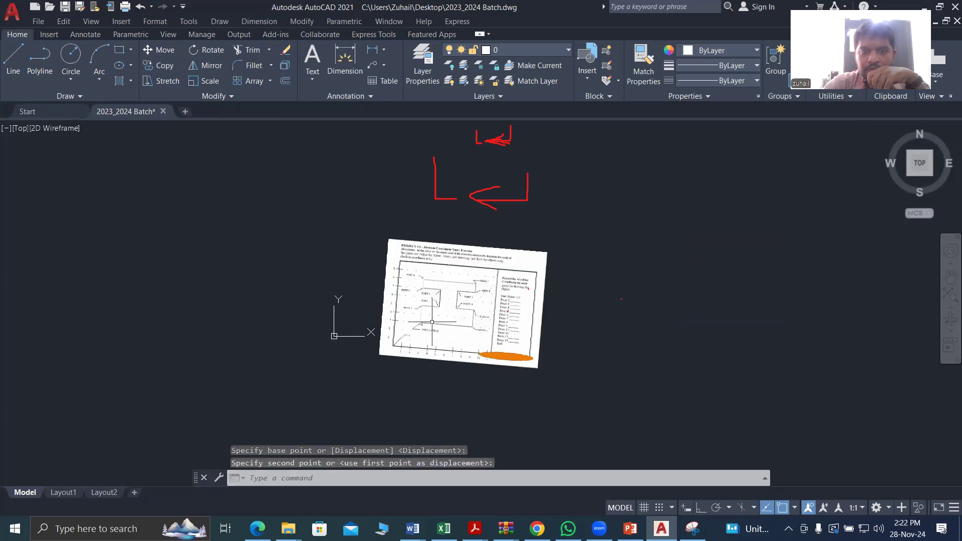
# Shrink the exercise image to about a third of its width by pulling its upper-right corner grip inward
pyautogui.click(547, 252)
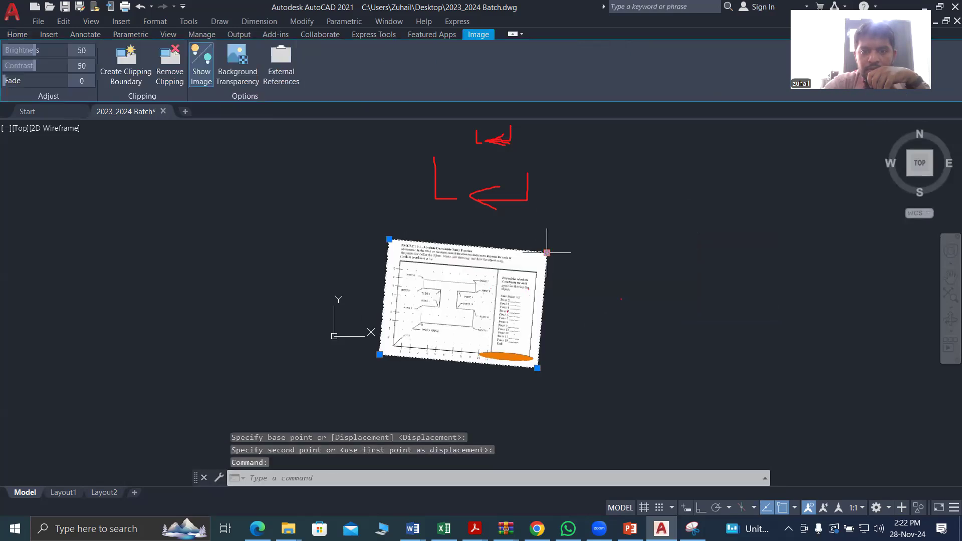
pyautogui.click(547, 252)
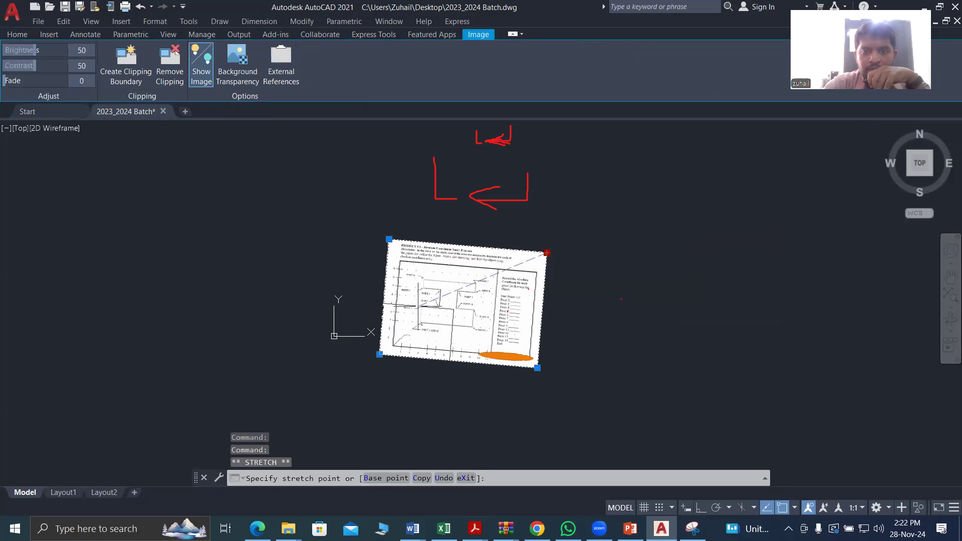
pyautogui.click(432, 323)
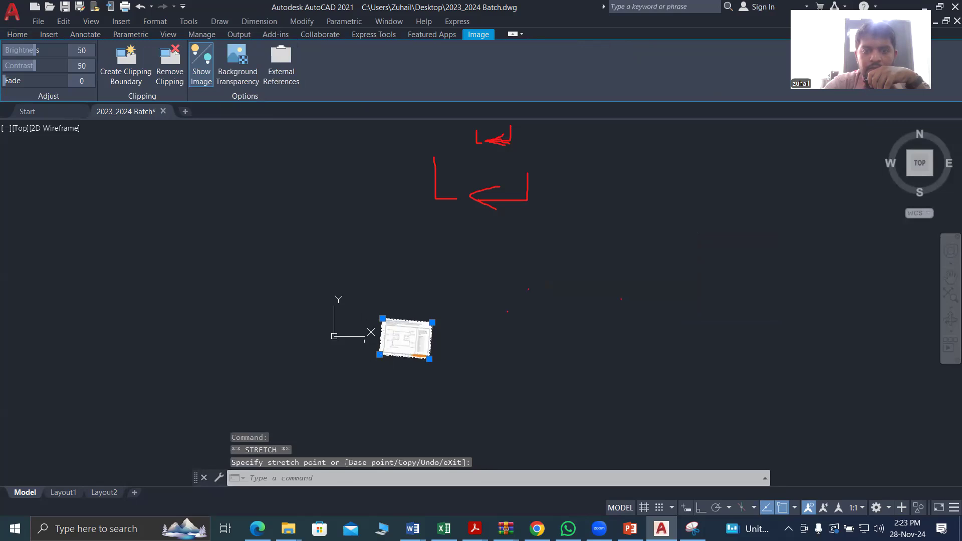
# Move the exercise image closer to the origin so its lower-left corner sits just beside the UCS icon
pyautogui.scroll(6, 384, 319)
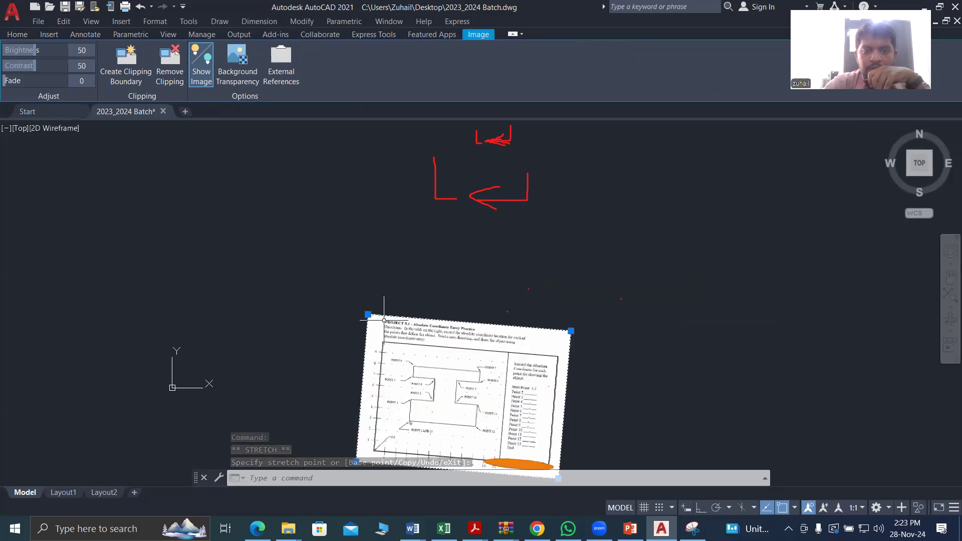
pyautogui.click(413, 285)
pyautogui.click(377, 362)
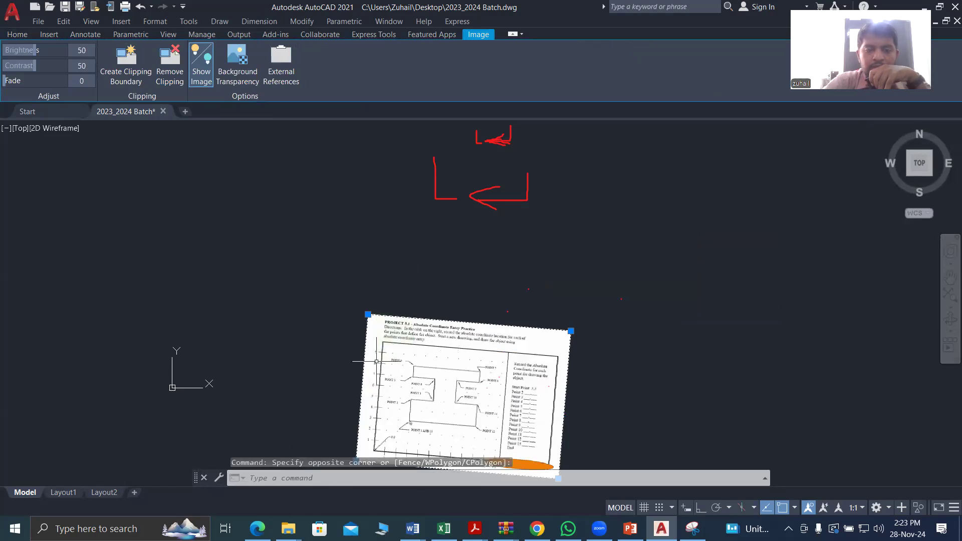
pyautogui.rightClick(377, 362)
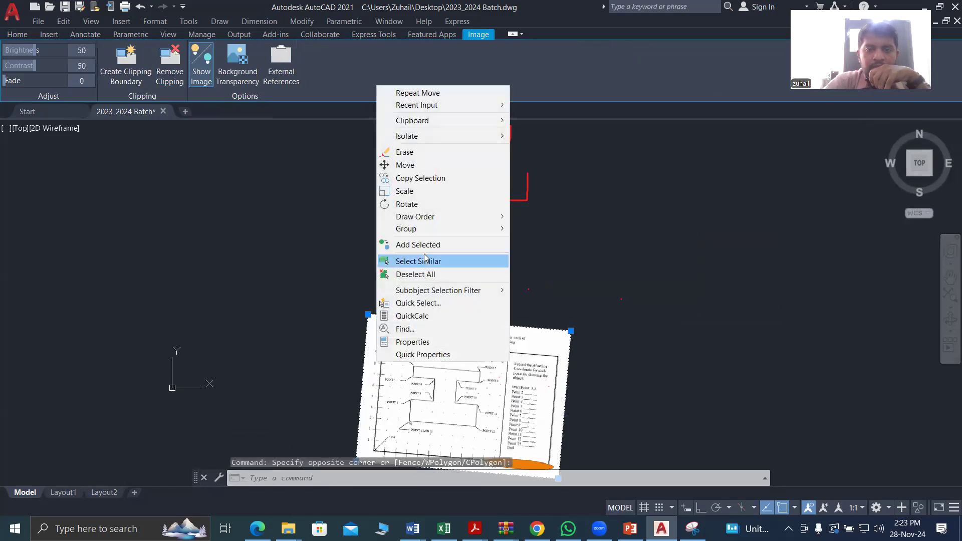
pyautogui.click(405, 165)
pyautogui.click(395, 317)
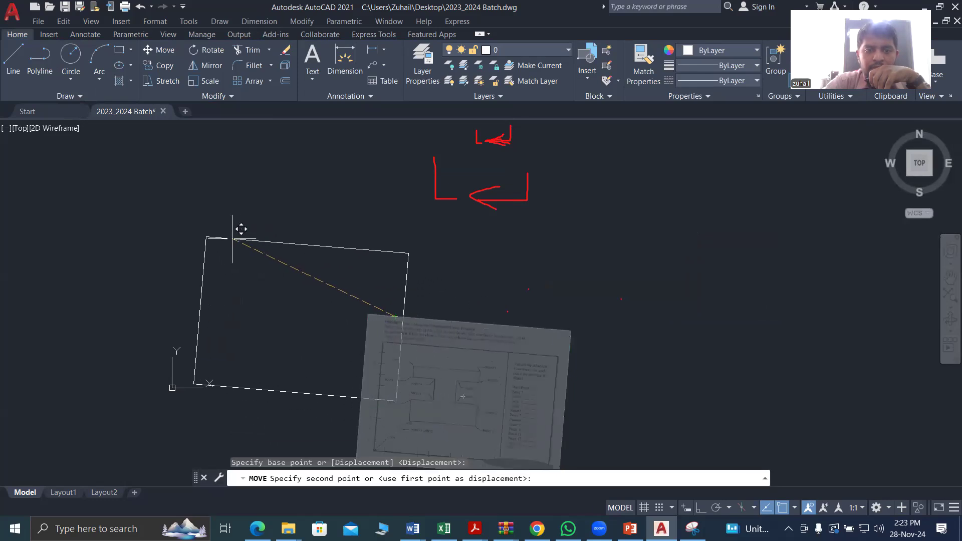
pyautogui.click(228, 239)
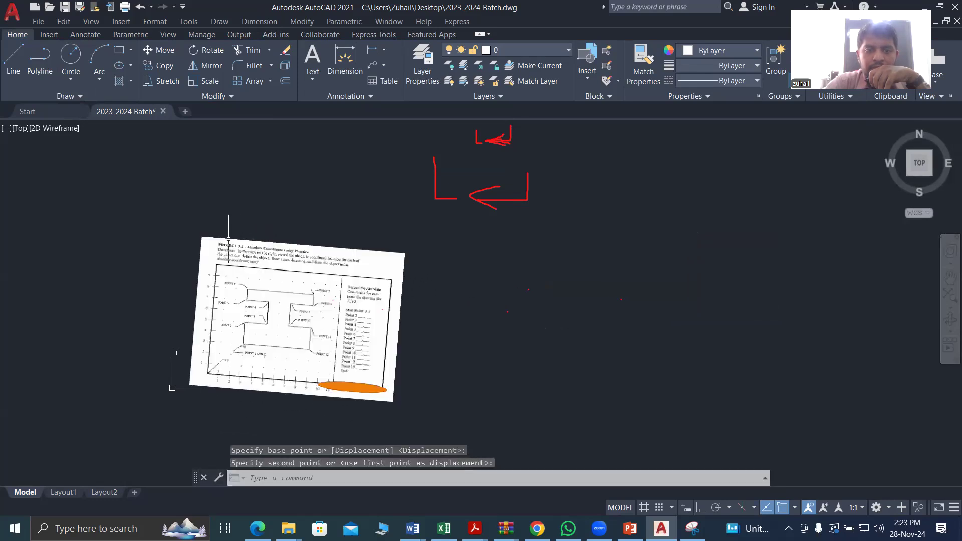
pyautogui.click(380, 259)
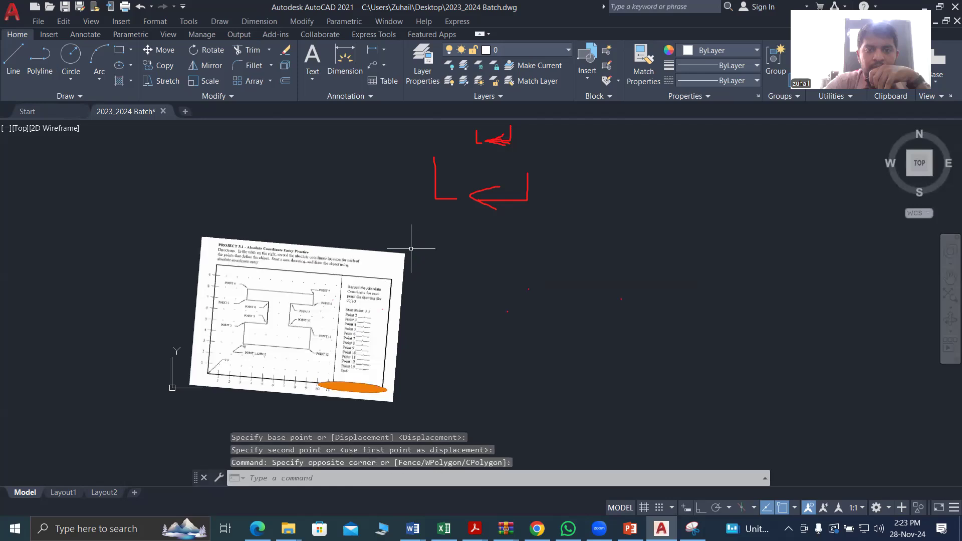
pyautogui.click(399, 261)
pyautogui.click(362, 258)
pyautogui.doubleClick(395, 248)
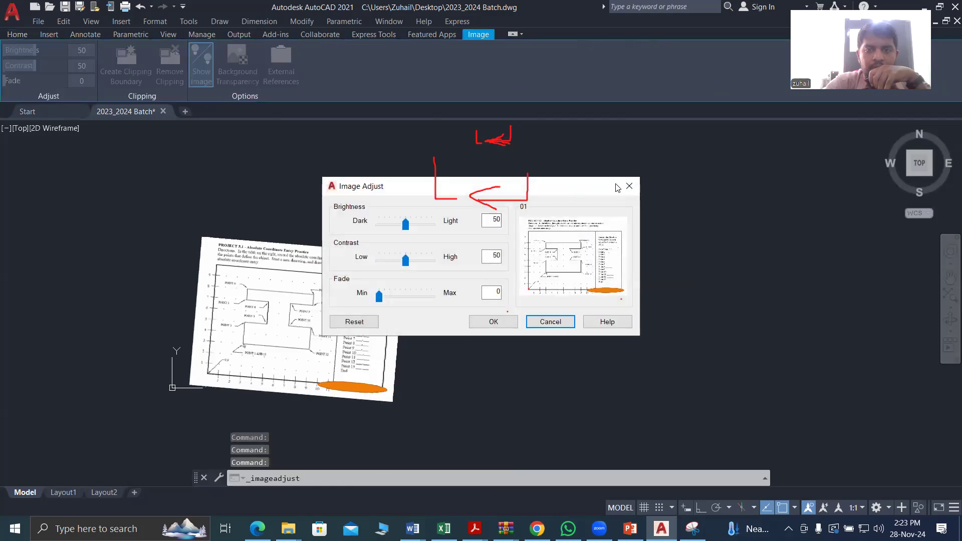
pyautogui.click(630, 186)
# Shrink the exercise image to about a quarter of its width by pulling its upper-right corner grip inward
pyautogui.click(406, 244)
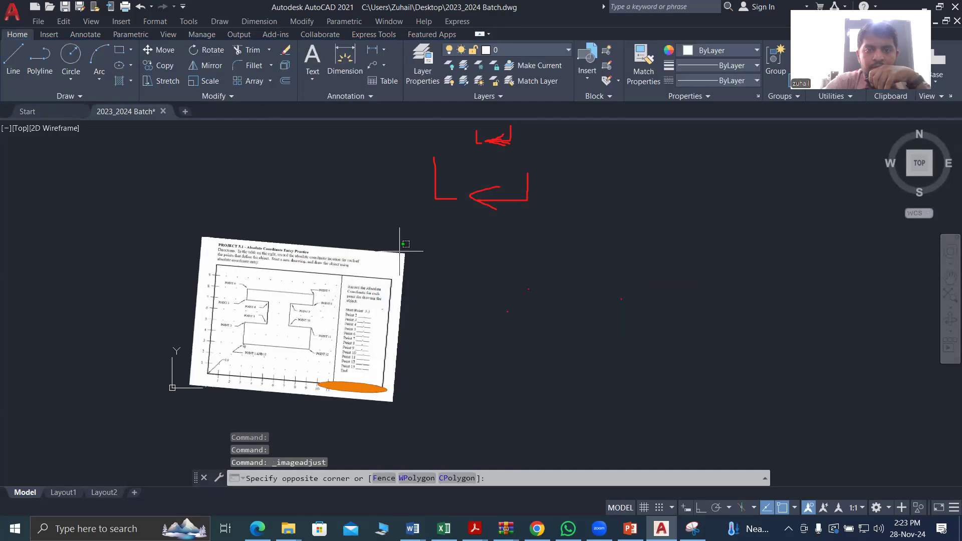
pyautogui.click(387, 259)
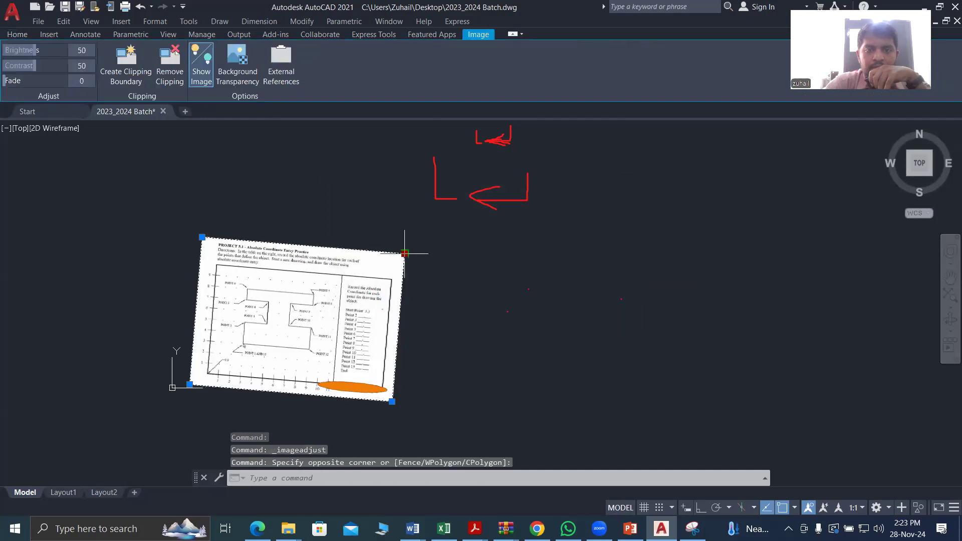
pyautogui.click(405, 253)
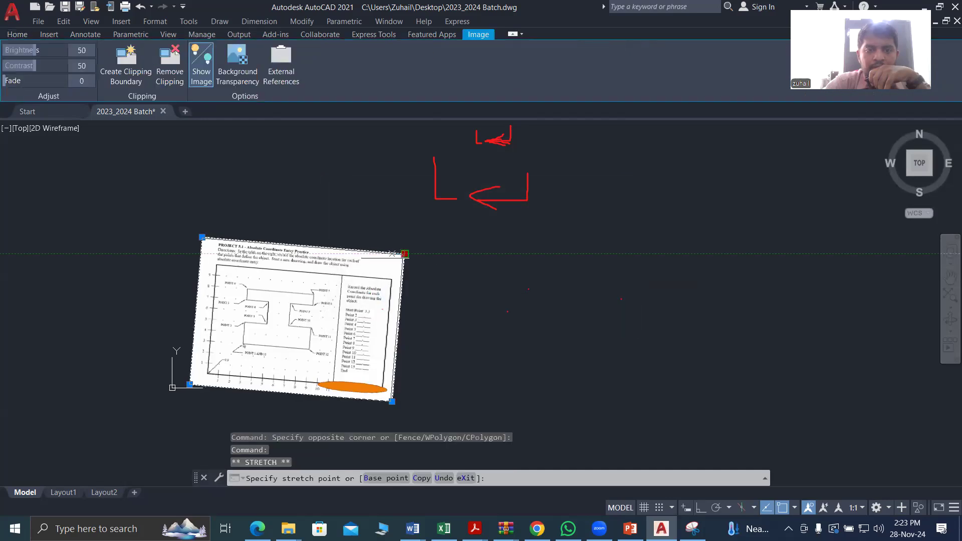
pyautogui.click(243, 352)
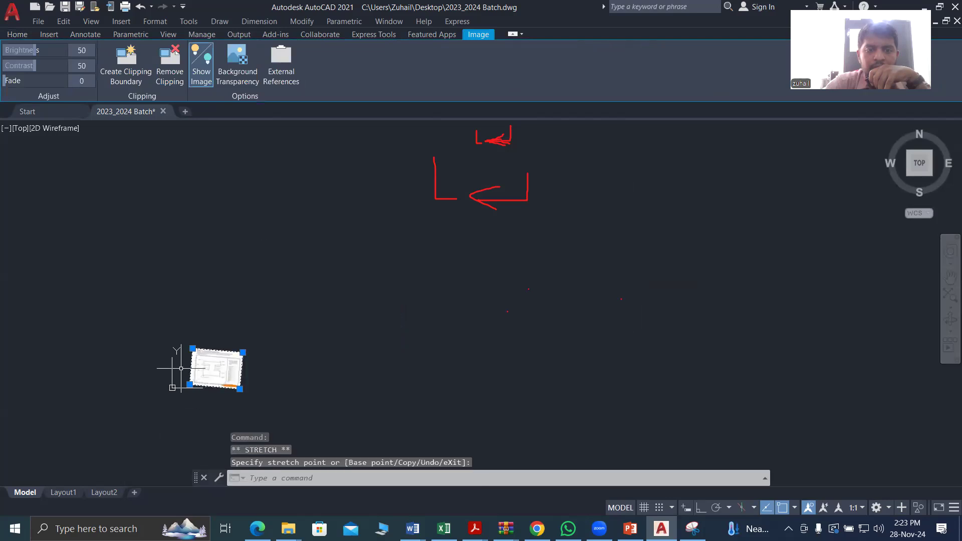
pyautogui.scroll(6, 181, 368)
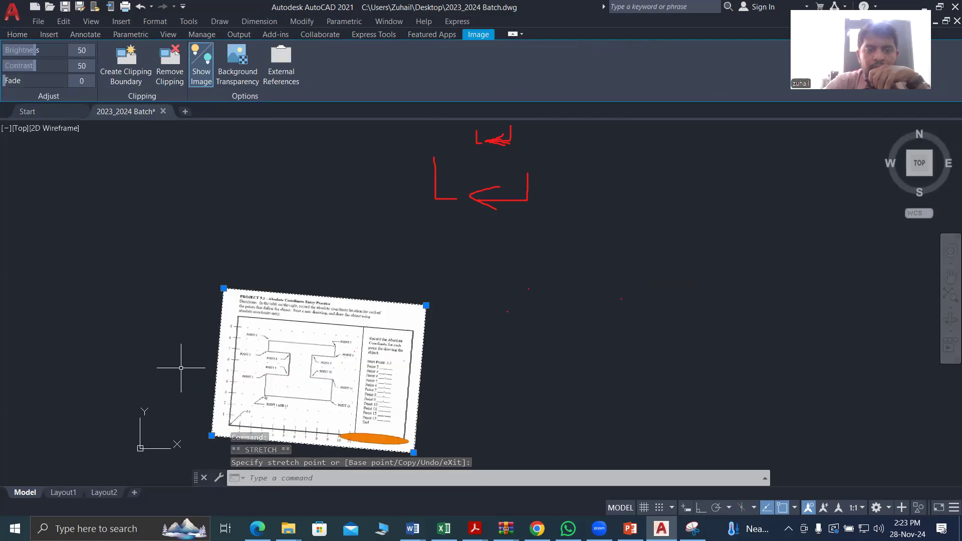
pyautogui.scroll(4, 202, 452)
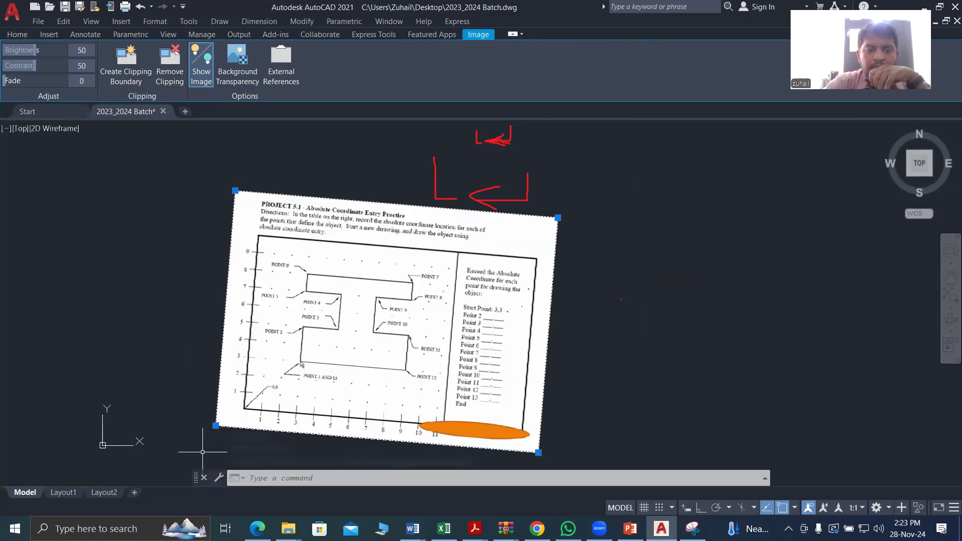
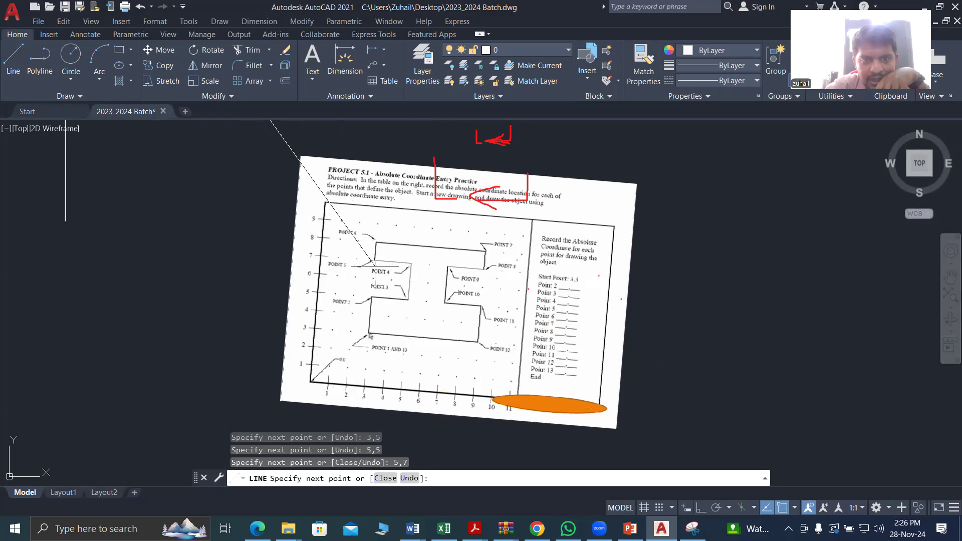
# Continue the outline from 5,7 with line segments to the absolute coordinates 3,7 and 3,8
pyautogui.scroll(-8, 376, 281)
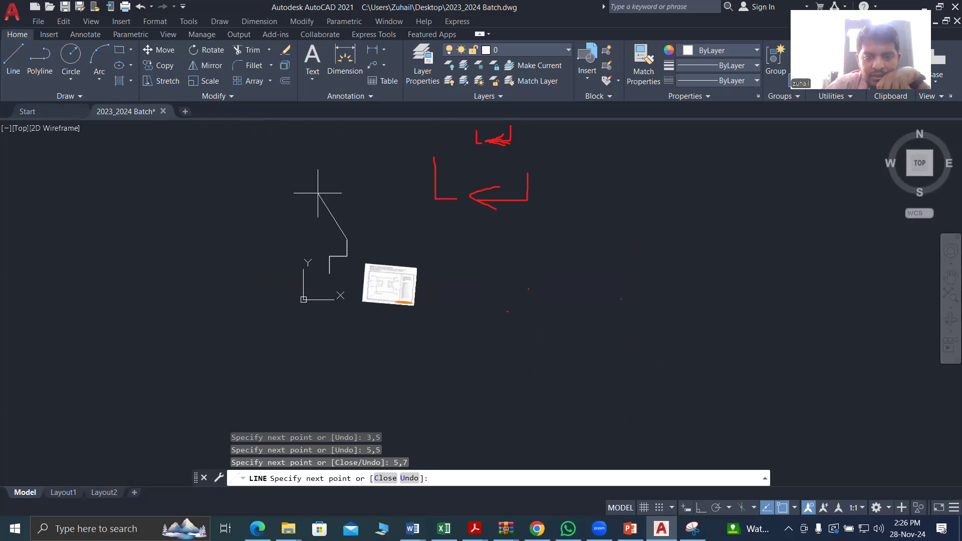
pyautogui.write('3,7')
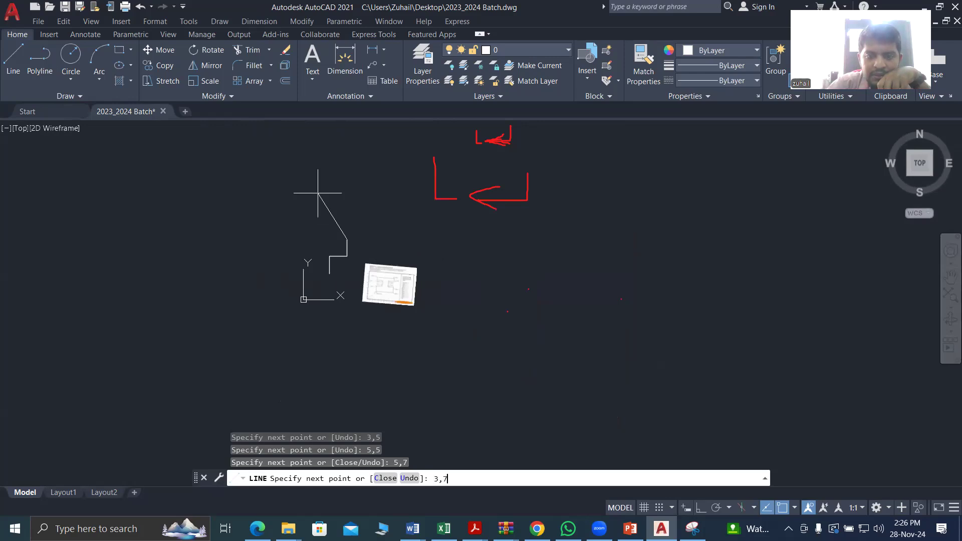
pyautogui.press('Return')
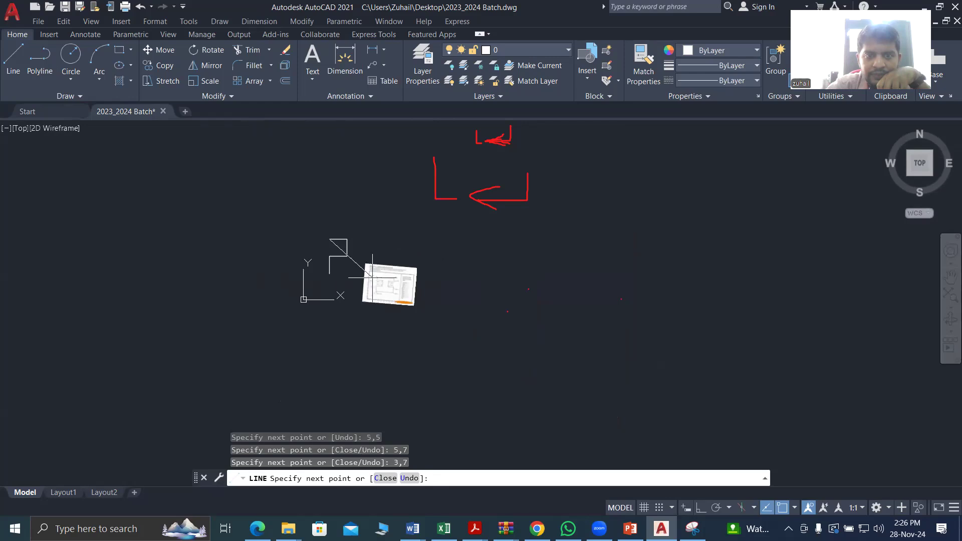
pyautogui.scroll(6, 386, 313)
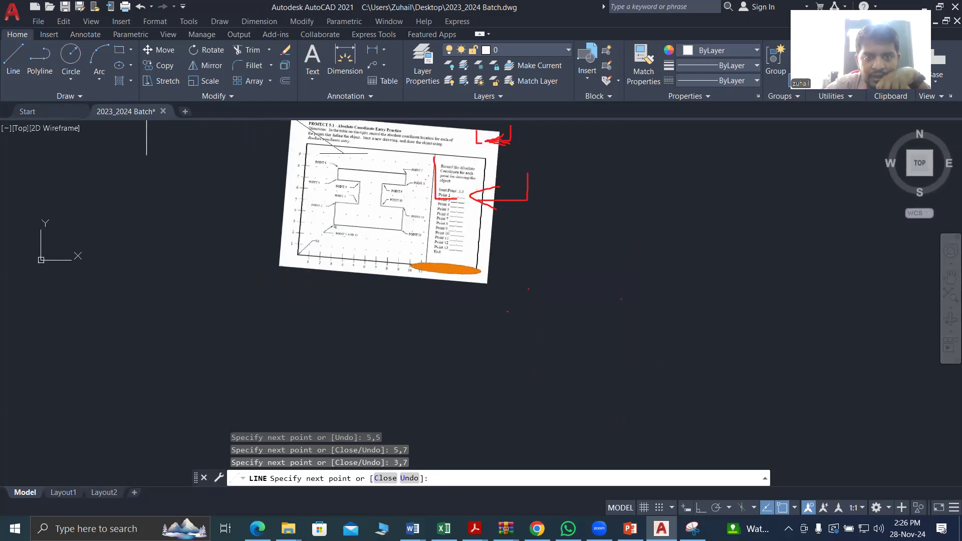
pyautogui.scroll(6, 344, 153)
pyautogui.scroll(-2, 344, 153)
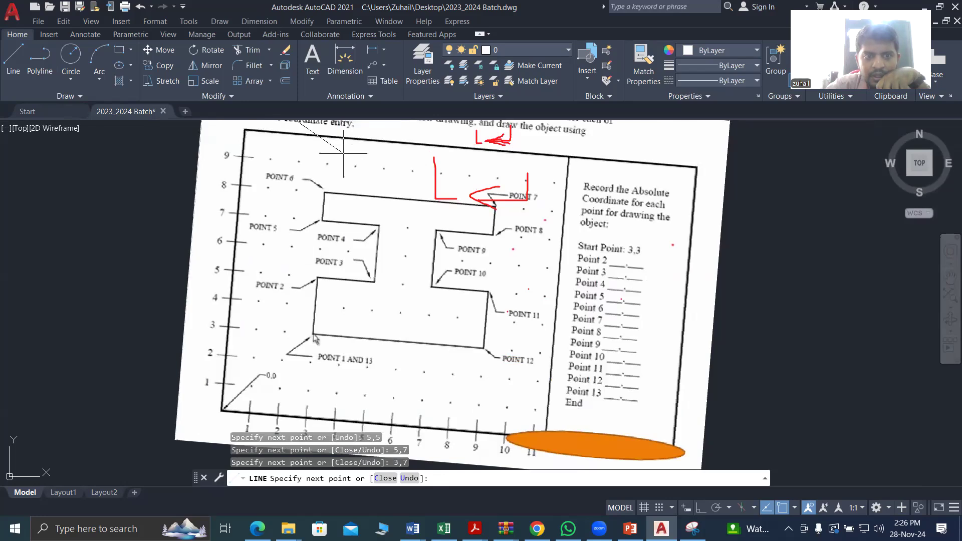
pyautogui.scroll(-6, 344, 153)
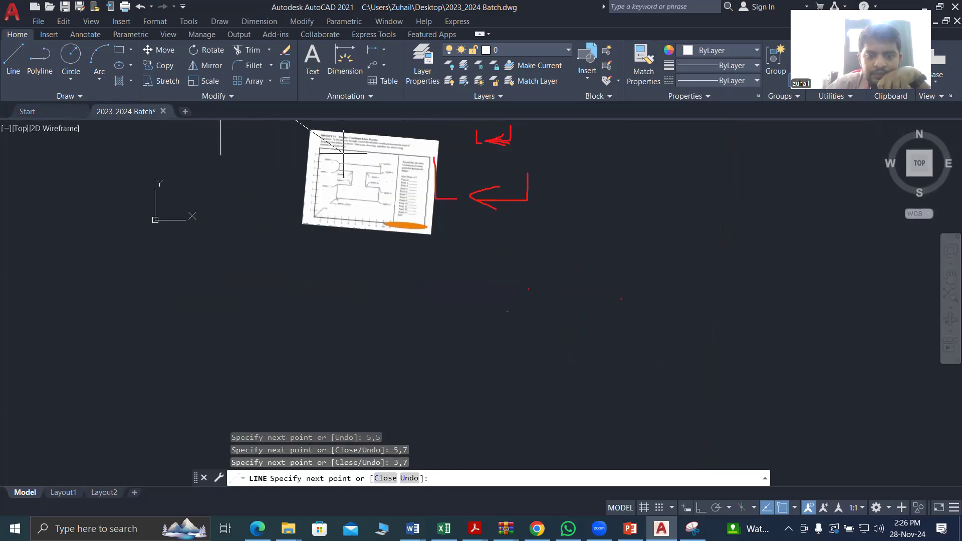
pyautogui.write('3,8')
pyautogui.press('Return')
# Draw the outline's top edge to 9,8 and its short vertical edge down to 9,7
pyautogui.scroll(-7, 344, 153)
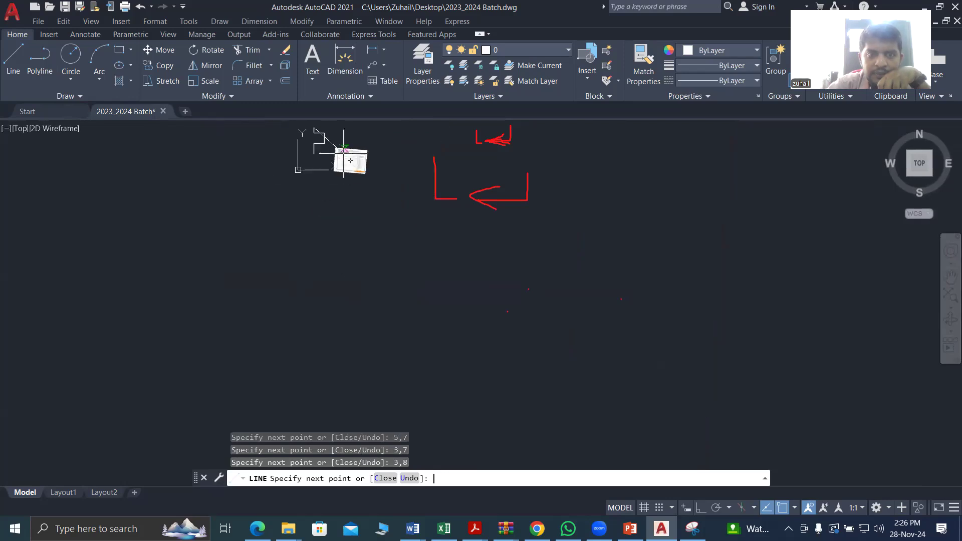
pyautogui.scroll(10, 326, 130)
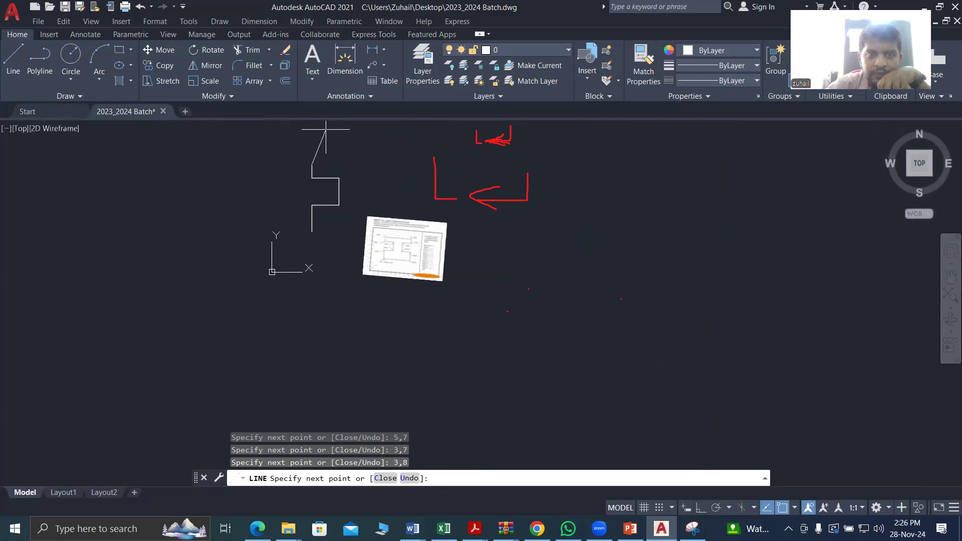
pyautogui.scroll(-3, 325, 129)
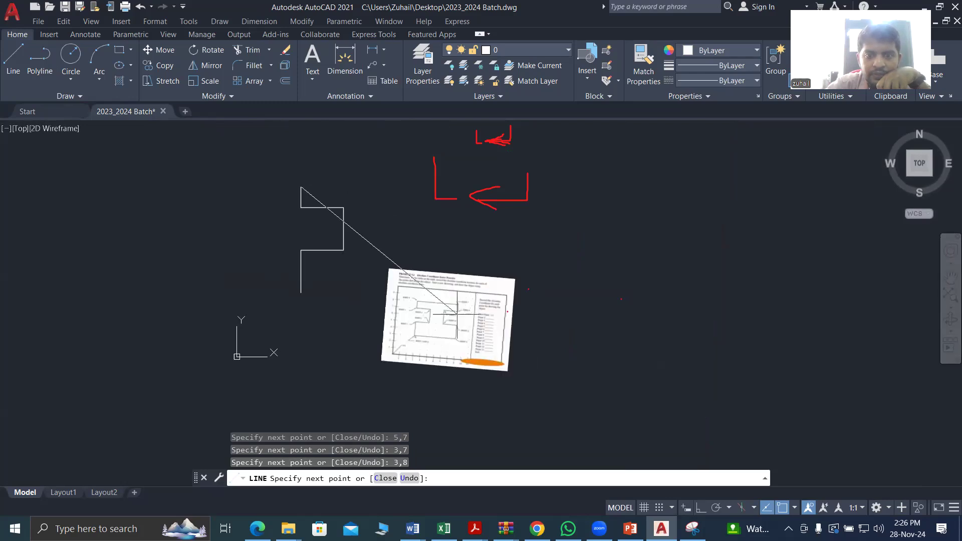
pyautogui.scroll(6, 457, 314)
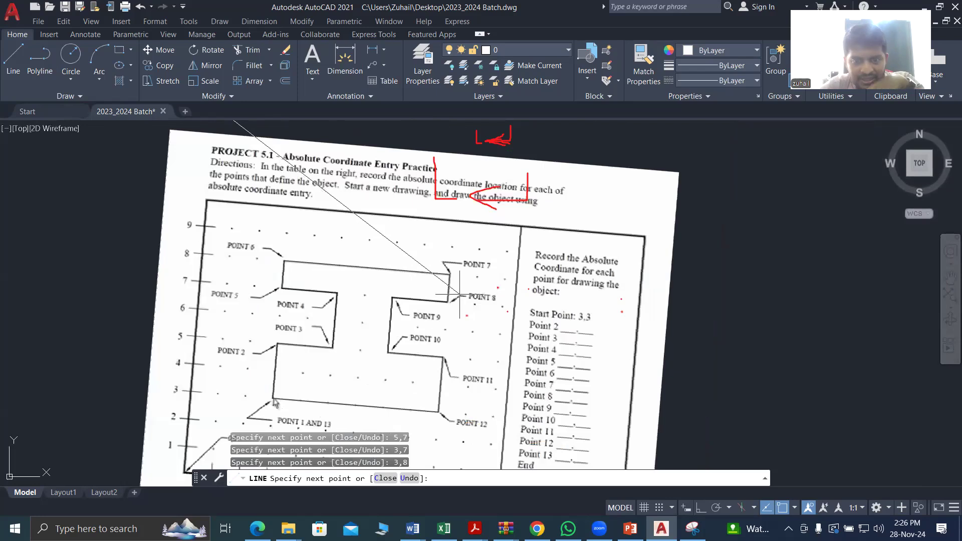
pyautogui.scroll(-2, 458, 295)
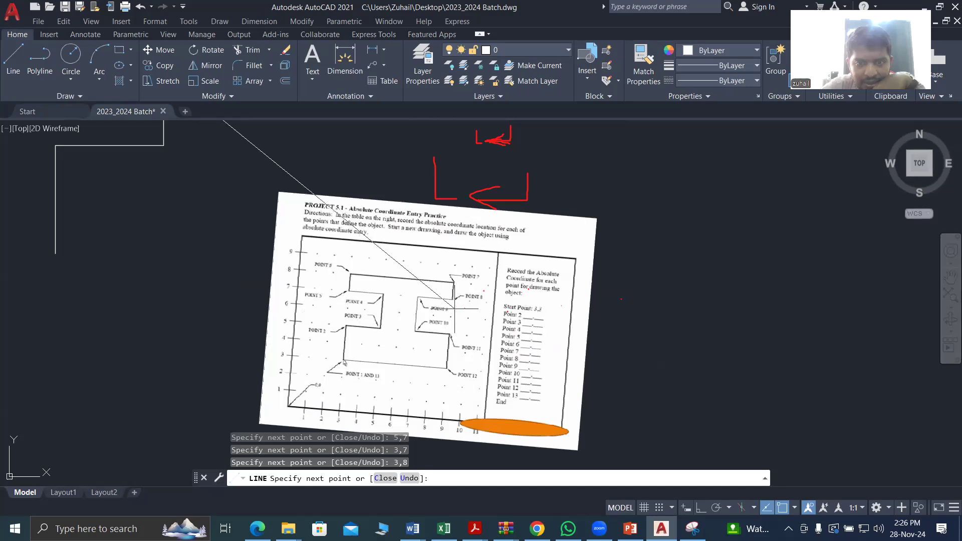
pyautogui.scroll(-4, 454, 303)
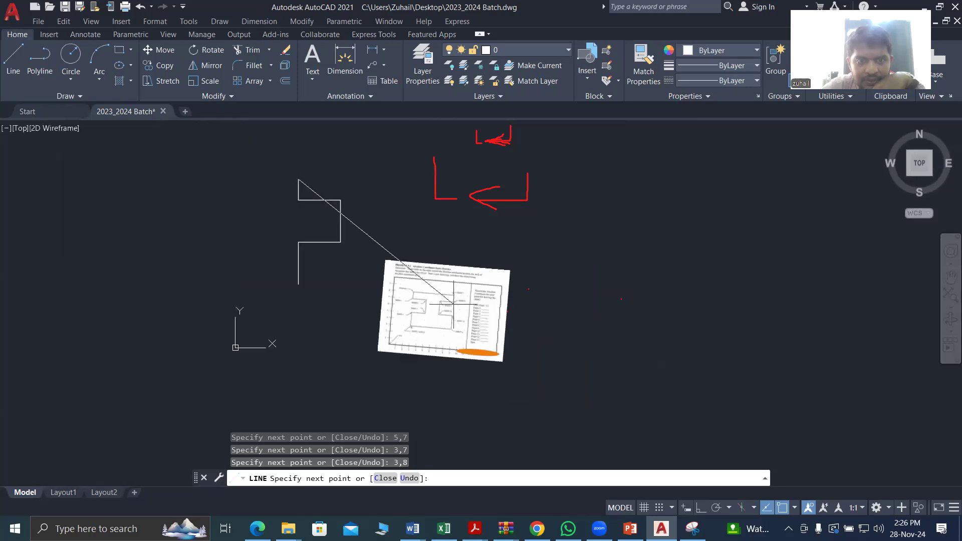
pyautogui.write('9,8')
pyautogui.press('Return')
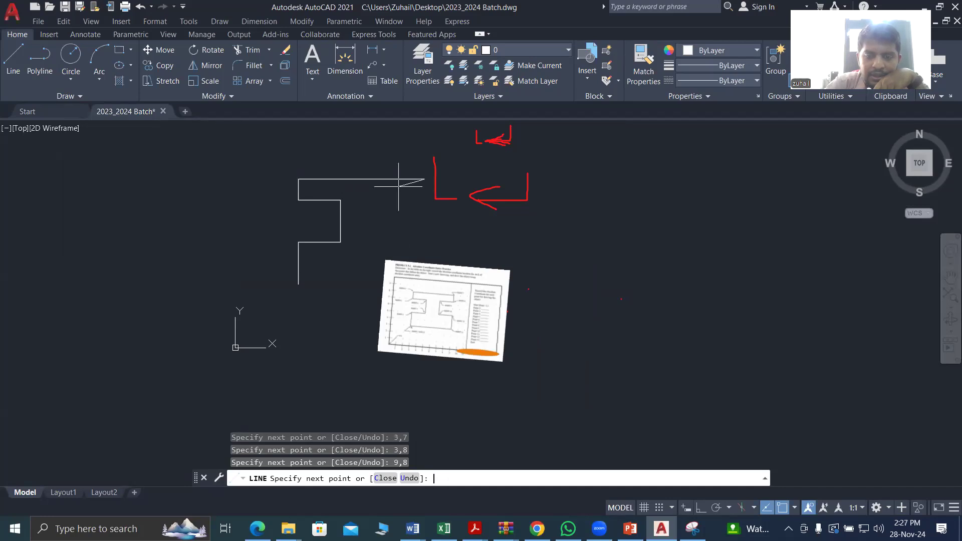
pyautogui.write('9,7')
pyautogui.press('Return')
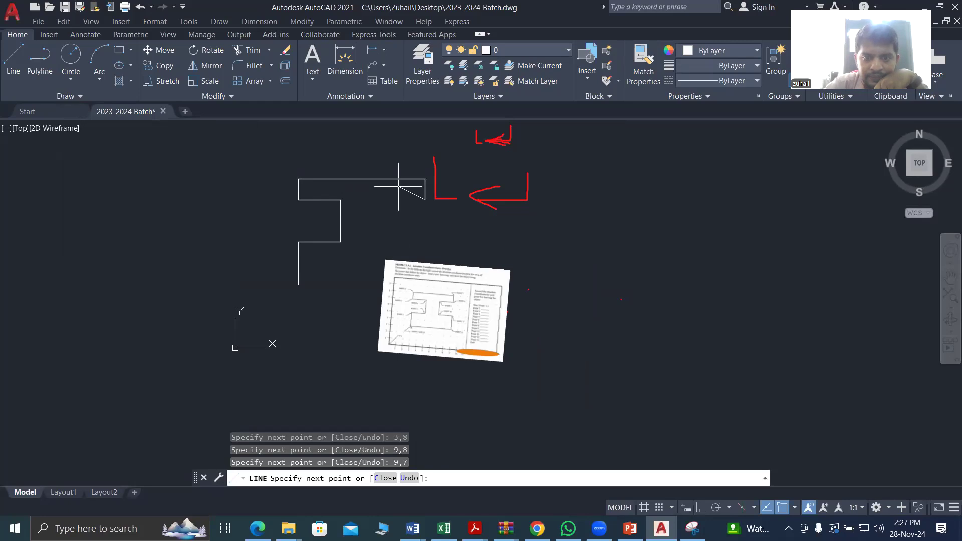
# Extend the outline through points 9 and 10 with line segments to 7,7 and 7,5
pyautogui.scroll(5, 451, 288)
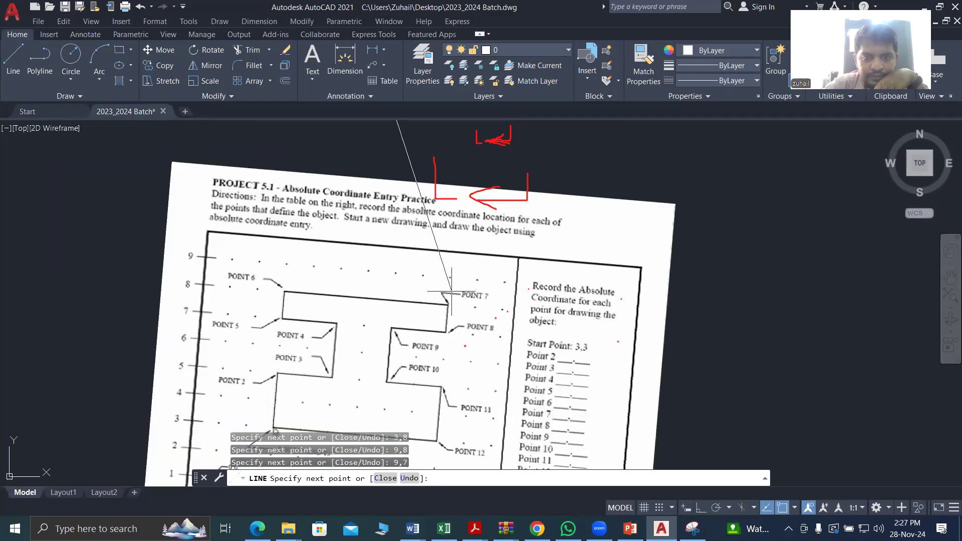
pyautogui.scroll(-4, 452, 292)
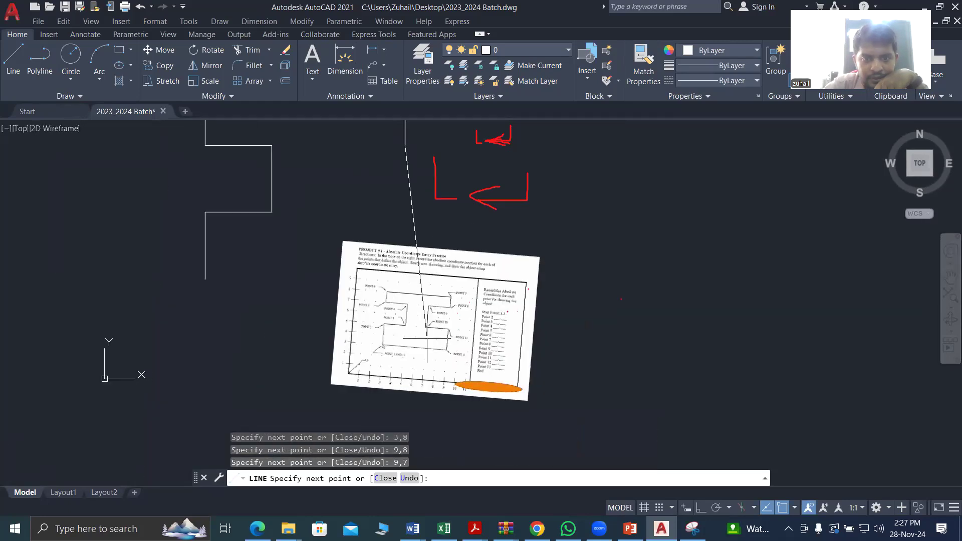
pyautogui.scroll(5, 427, 336)
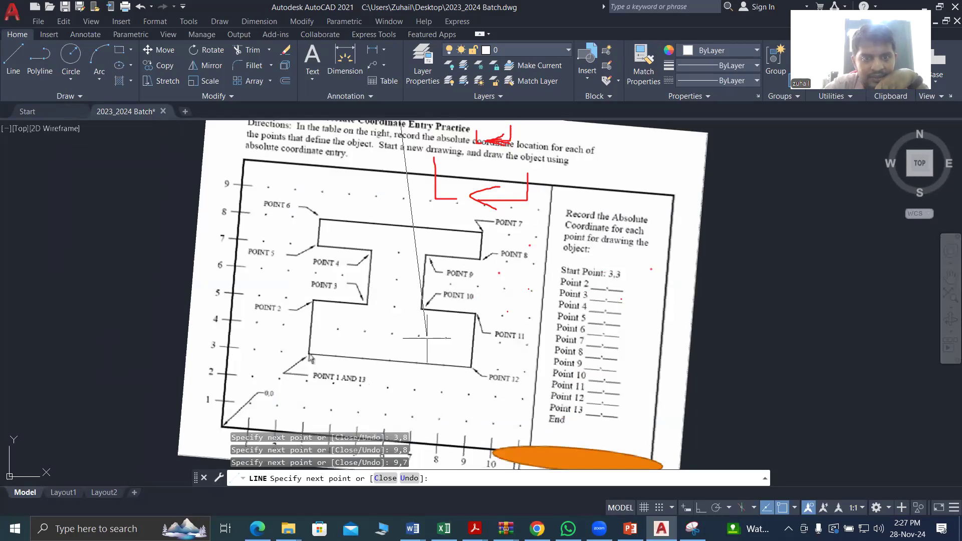
pyautogui.scroll(-6, 428, 336)
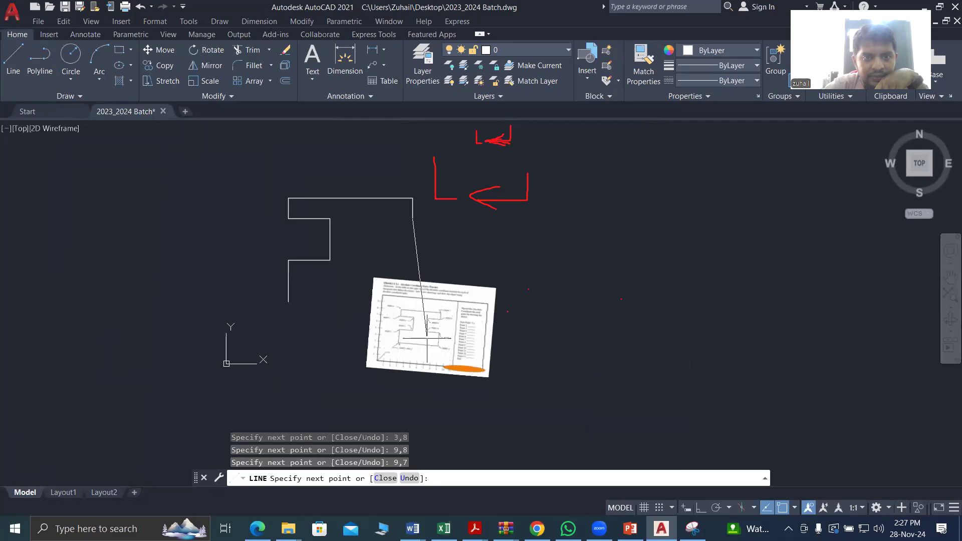
pyautogui.write('7,7')
pyautogui.press('Return')
pyautogui.write('7,5')
pyautogui.press('Return')
# Extend the outline through points 11 and 12 with line segments to 9,5 and 9,3
pyautogui.scroll(5, 427, 339)
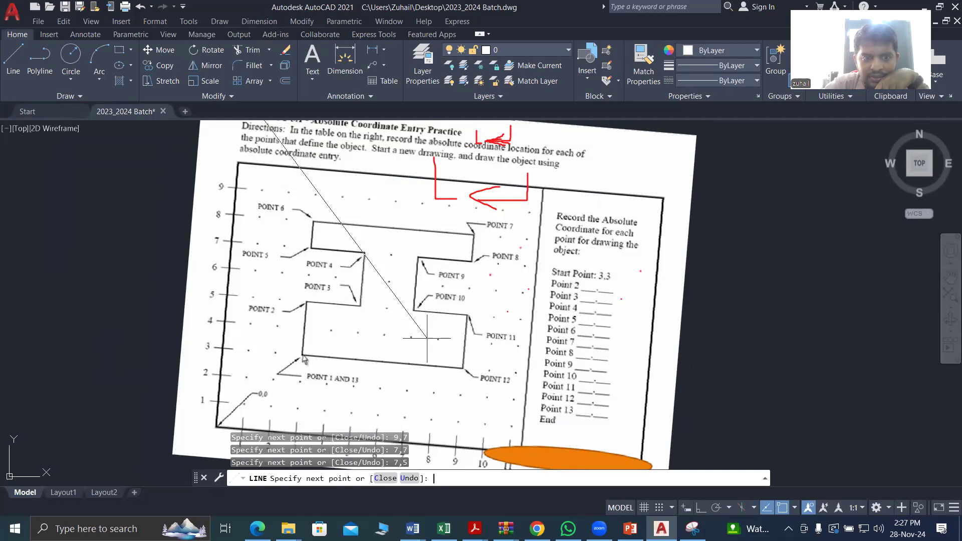
pyautogui.scroll(-6, 427, 338)
pyautogui.write('9,5')
pyautogui.press('Return')
pyautogui.write('9,')
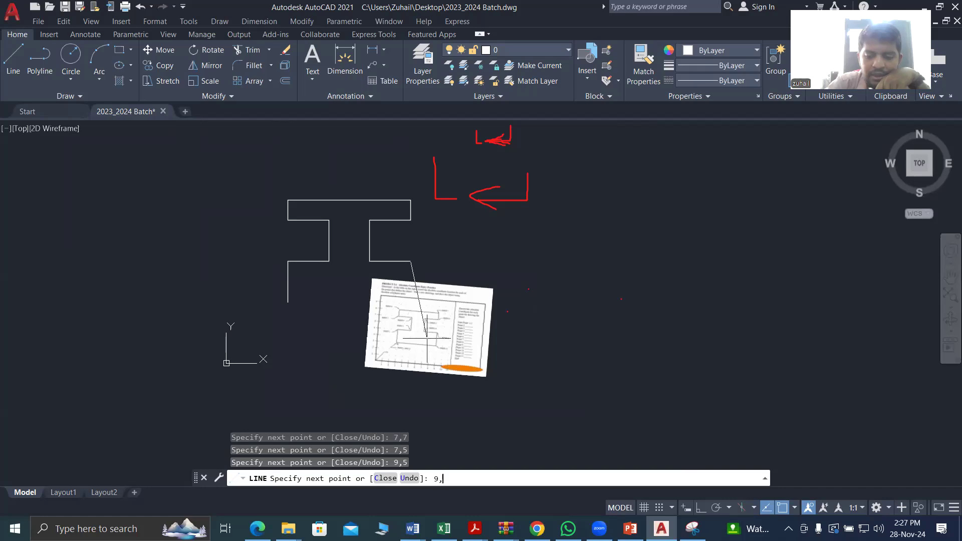
pyautogui.write('3')
pyautogui.press('Return')
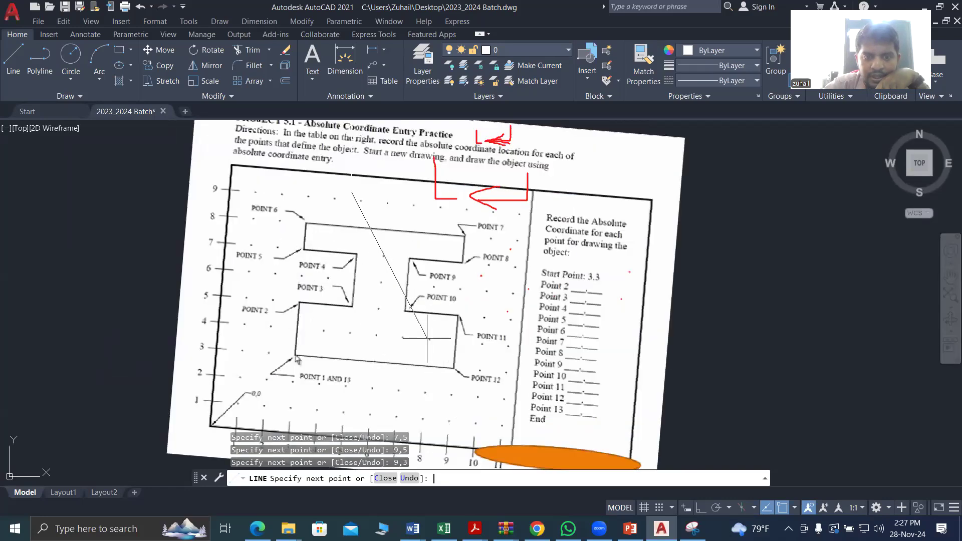
# Close the outline from point 12 back to the absolute start point 3,3 and end the line command
pyautogui.scroll(-4, 427, 339)
pyautogui.scroll(2, 428, 338)
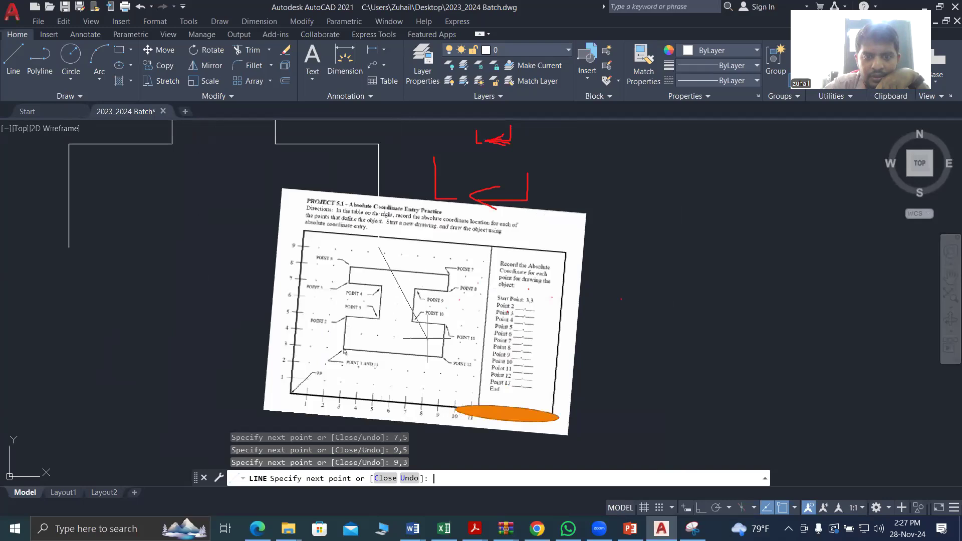
pyautogui.scroll(-4, 427, 338)
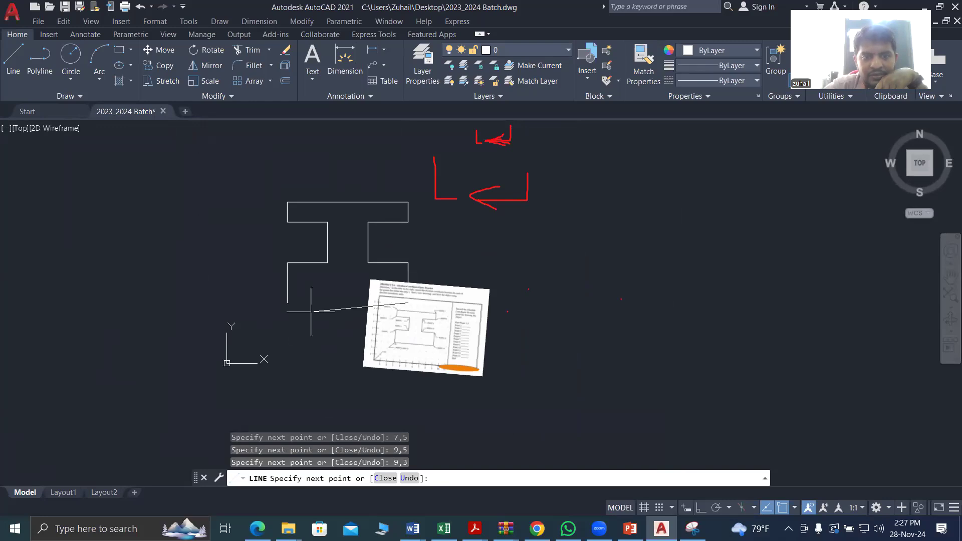
pyautogui.scroll(2, 311, 312)
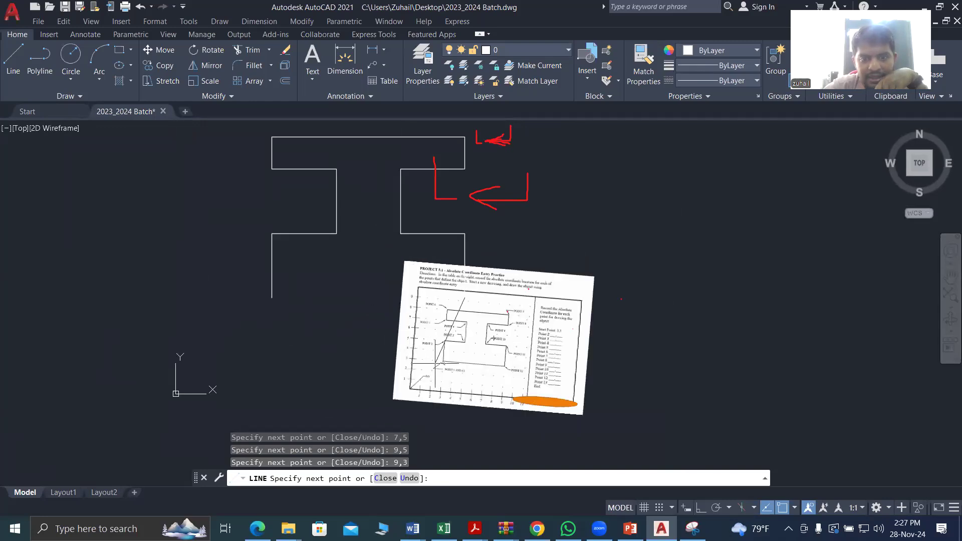
pyautogui.scroll(5, 435, 365)
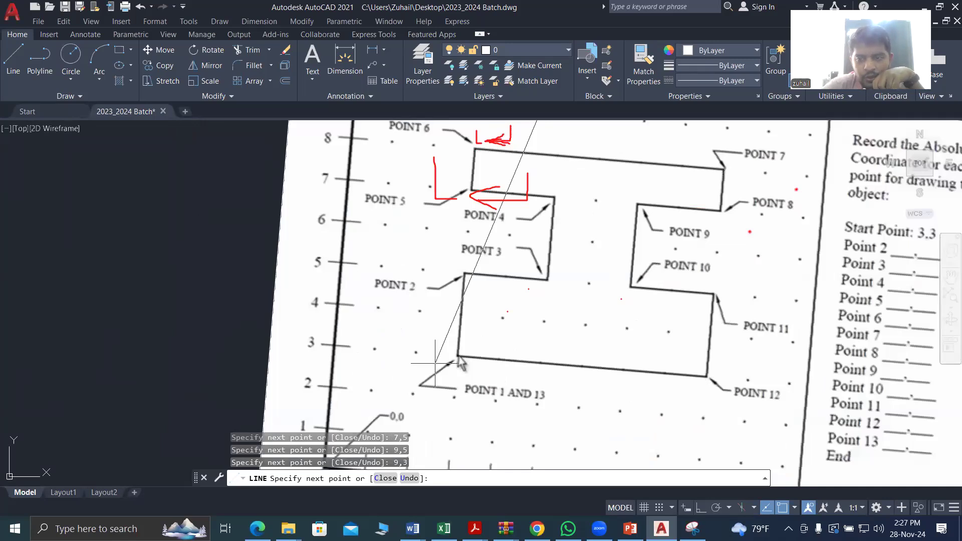
pyautogui.scroll(-4, 435, 364)
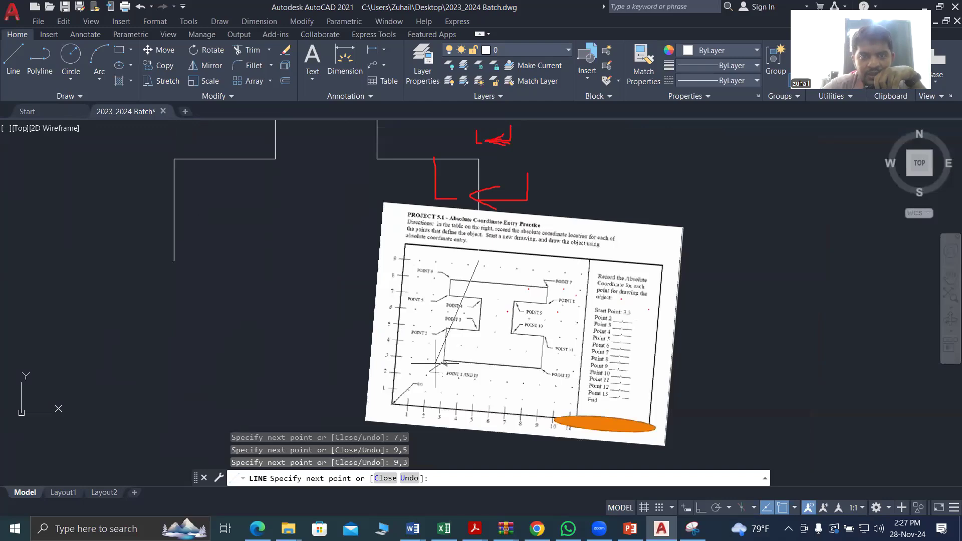
pyautogui.write('3')
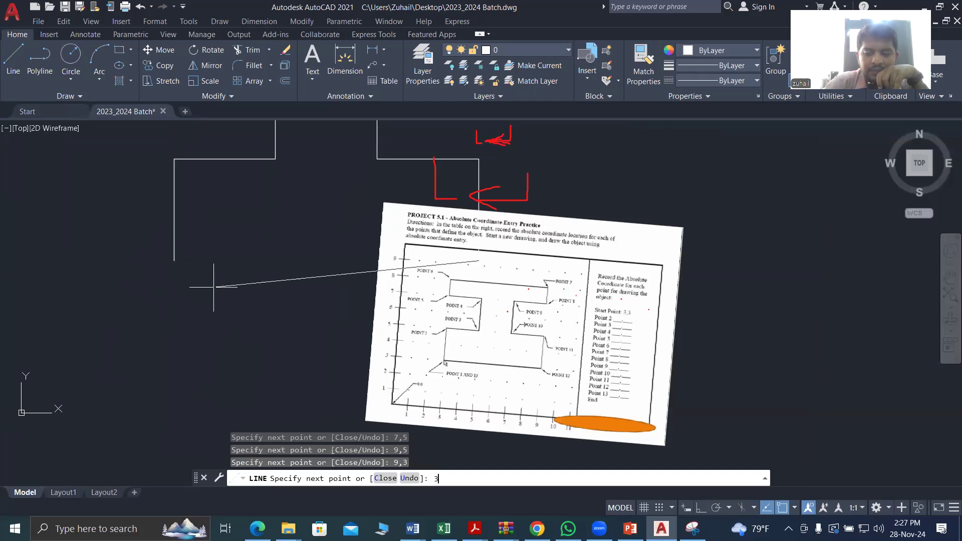
pyautogui.write(',3')
pyautogui.press('Return')
pyautogui.scroll(-2, 214, 287)
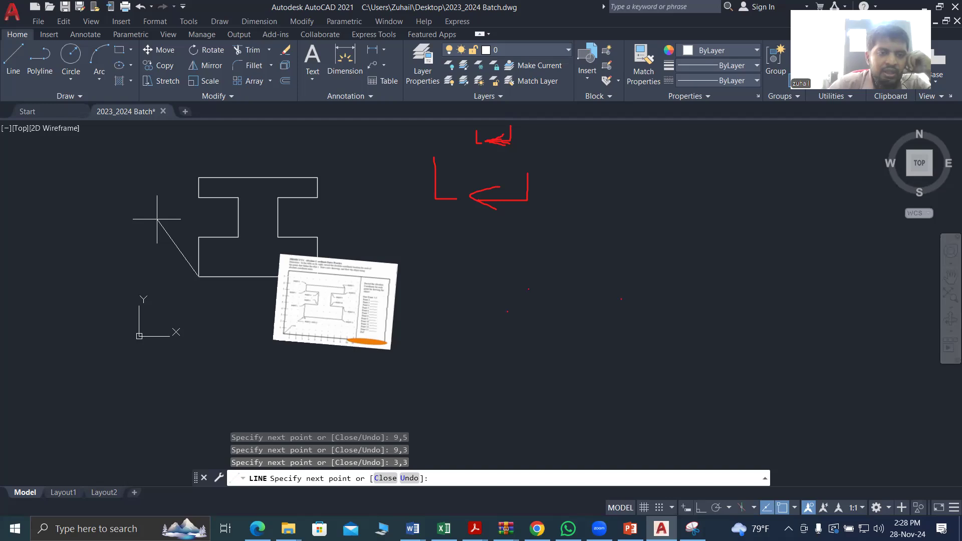
pyautogui.press('Return')
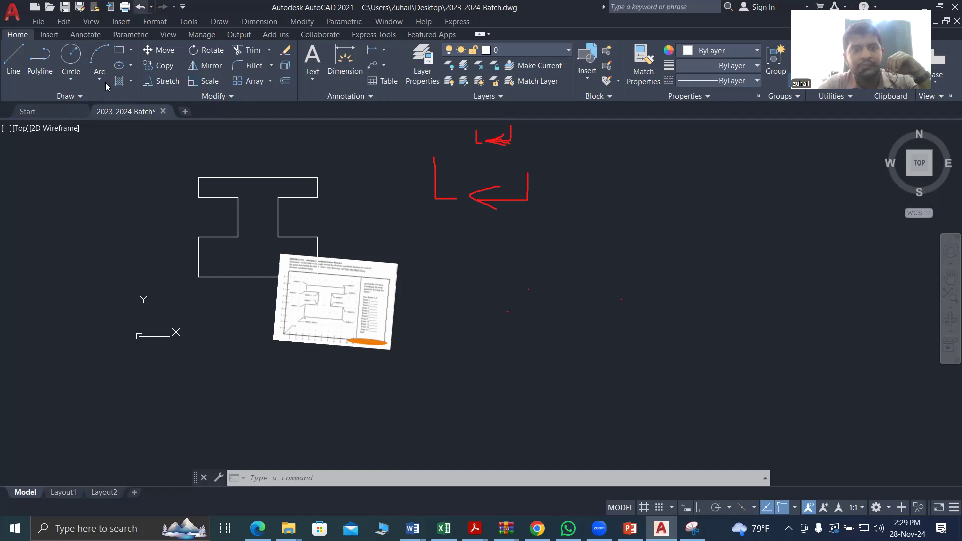
# Undo the completed outline so only the exercise image remains, and undo and redo the last view change
pyautogui.hotkey('ctrl', 'z')
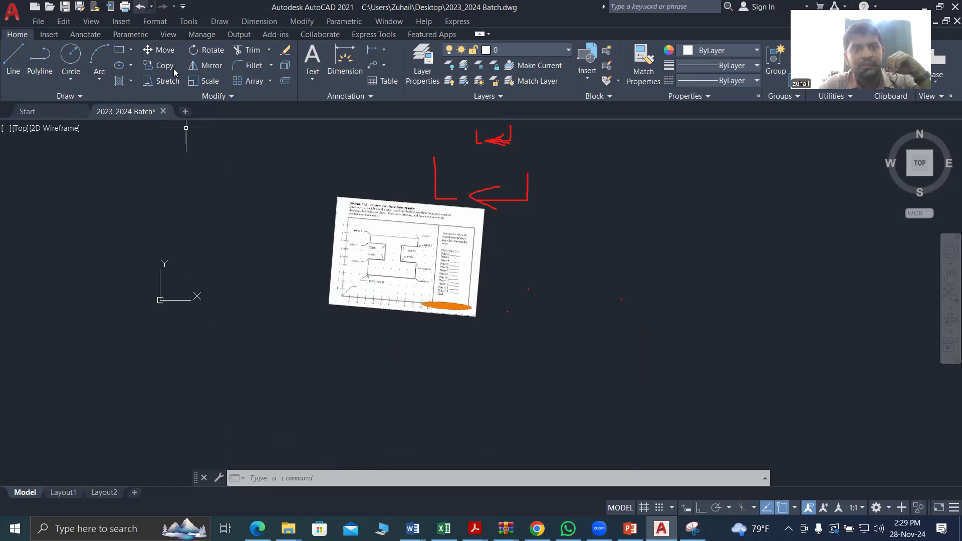
pyautogui.click(141, 7)
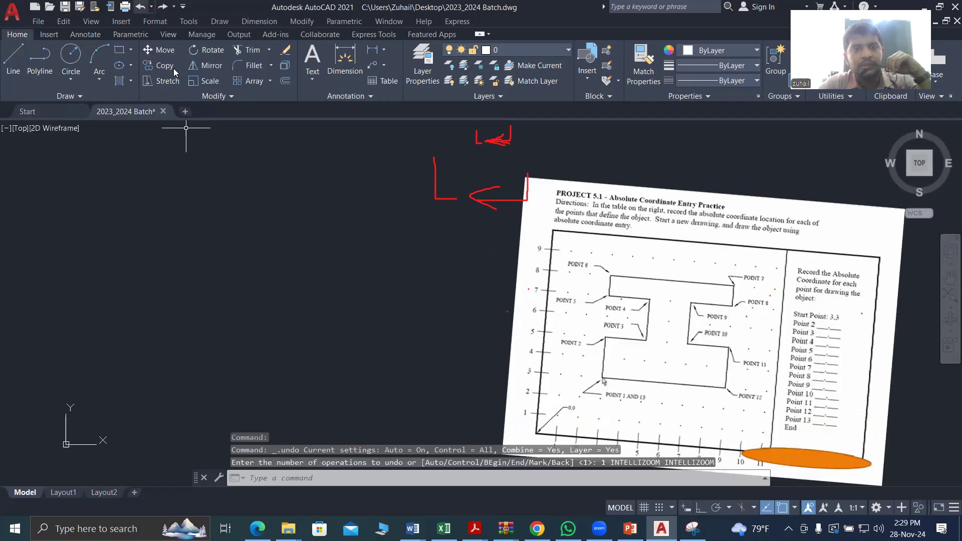
pyautogui.click(164, 7)
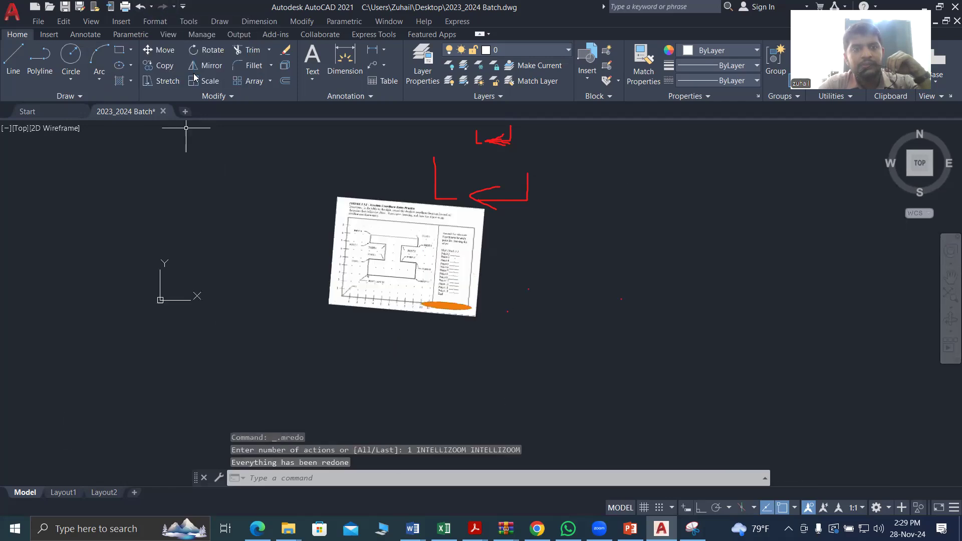
pyautogui.scroll(-4, 220, 187)
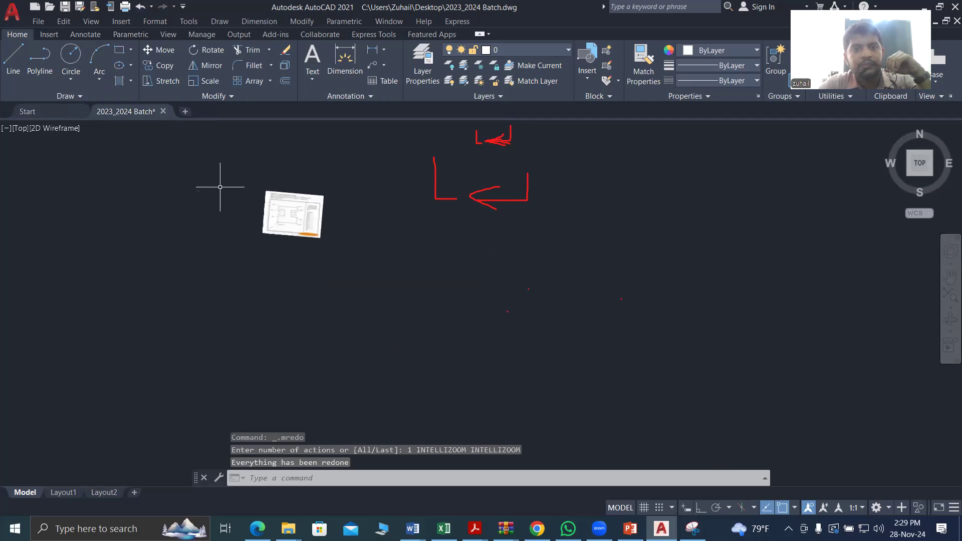
pyautogui.scroll(5, 220, 187)
pyautogui.scroll(-5, 220, 187)
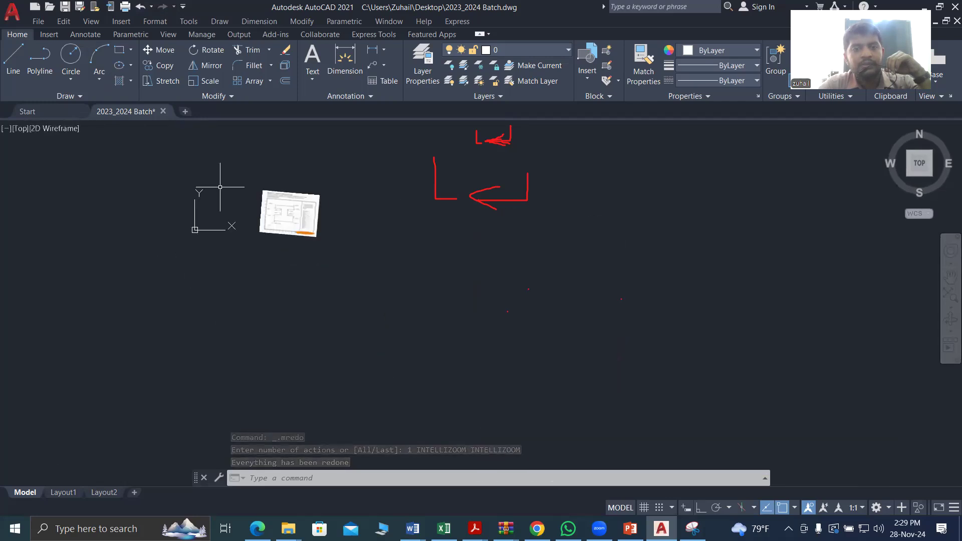
pyautogui.scroll(6, 220, 187)
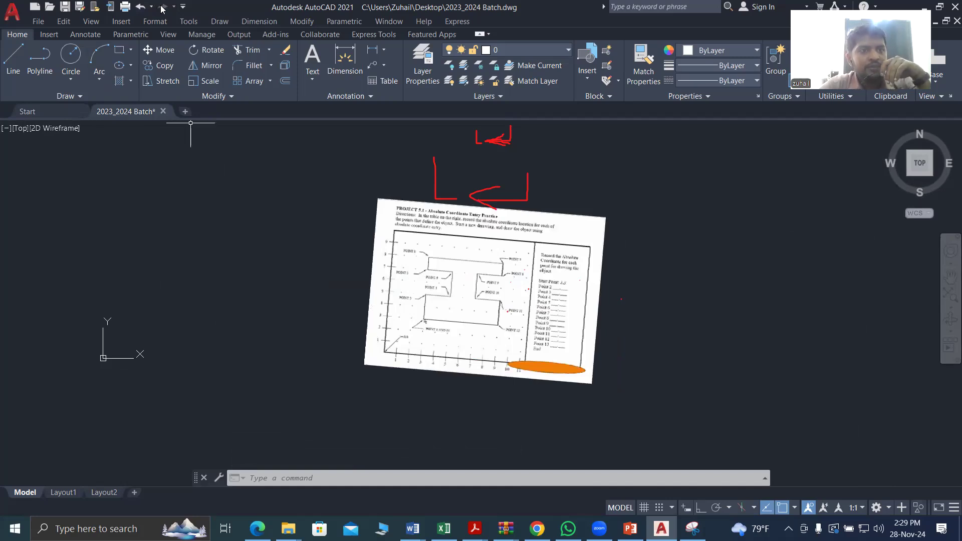
# Undo the last three view operations with the U command around the exercise image
pyautogui.write('u')
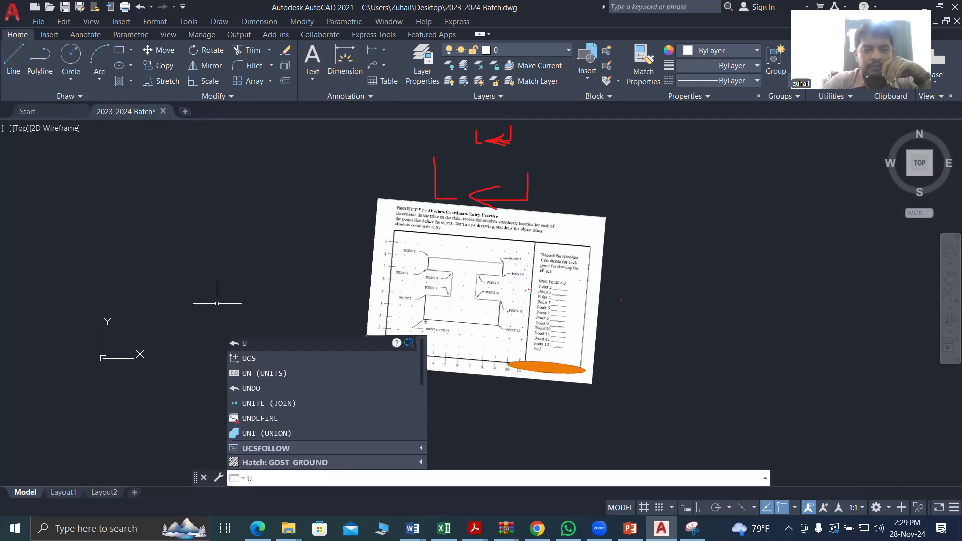
pyautogui.press('Return')
pyautogui.write('u')
pyautogui.press('Return')
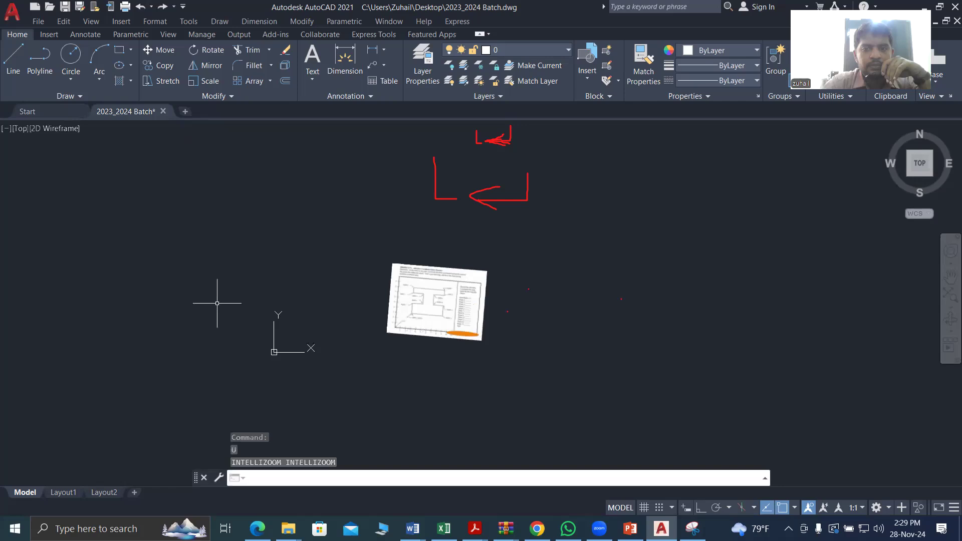
pyautogui.write('u')
pyautogui.press('Return')
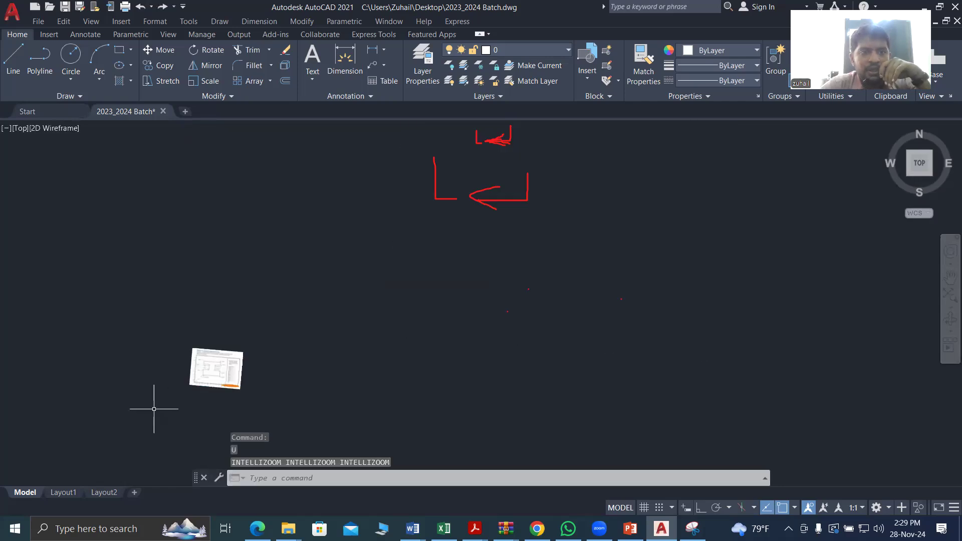
pyautogui.scroll(4, 154, 409)
pyautogui.scroll(3, 182, 242)
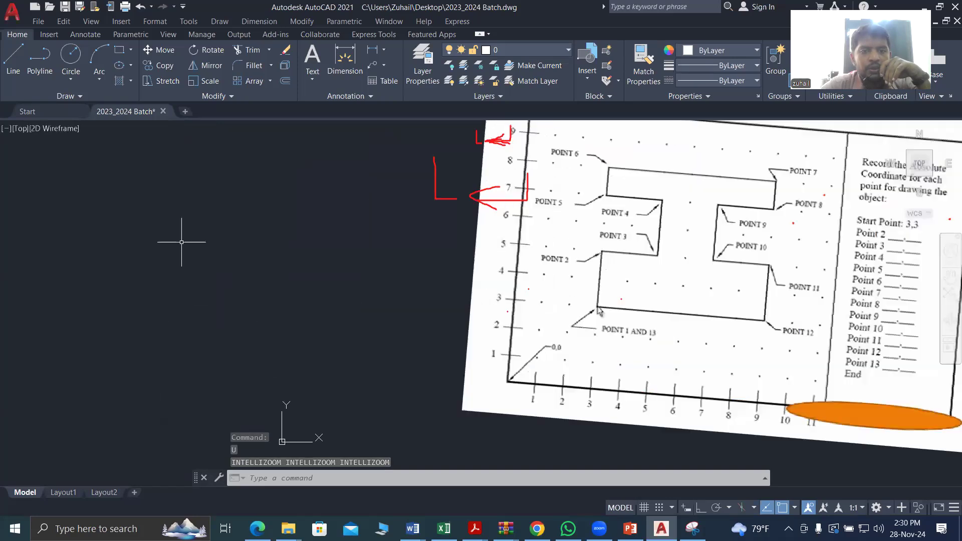
pyautogui.scroll(-2, 182, 242)
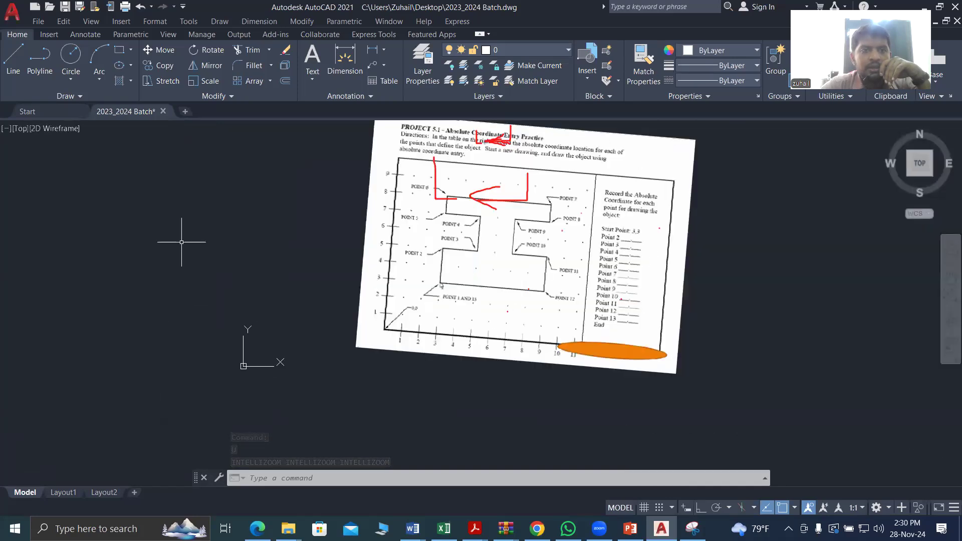
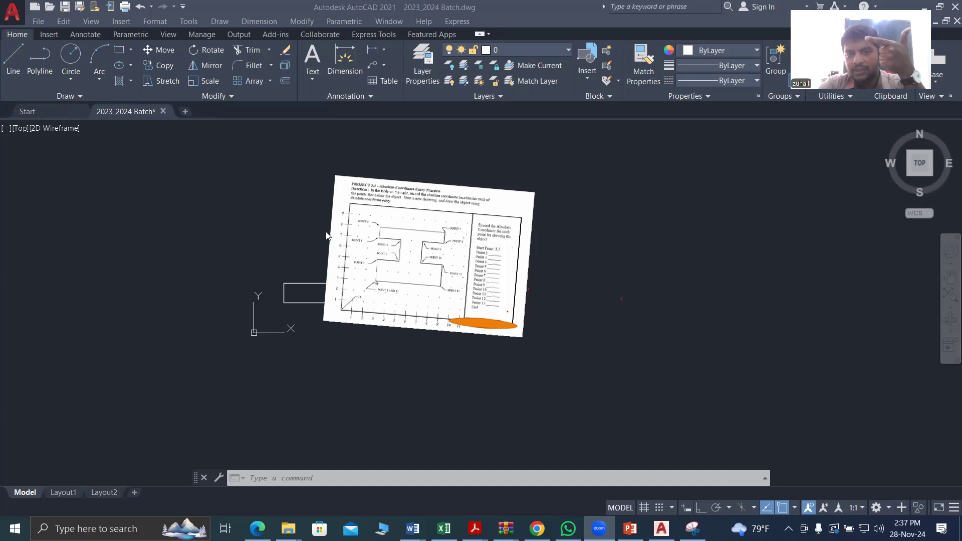
pyautogui.scroll(2, 326, 236)
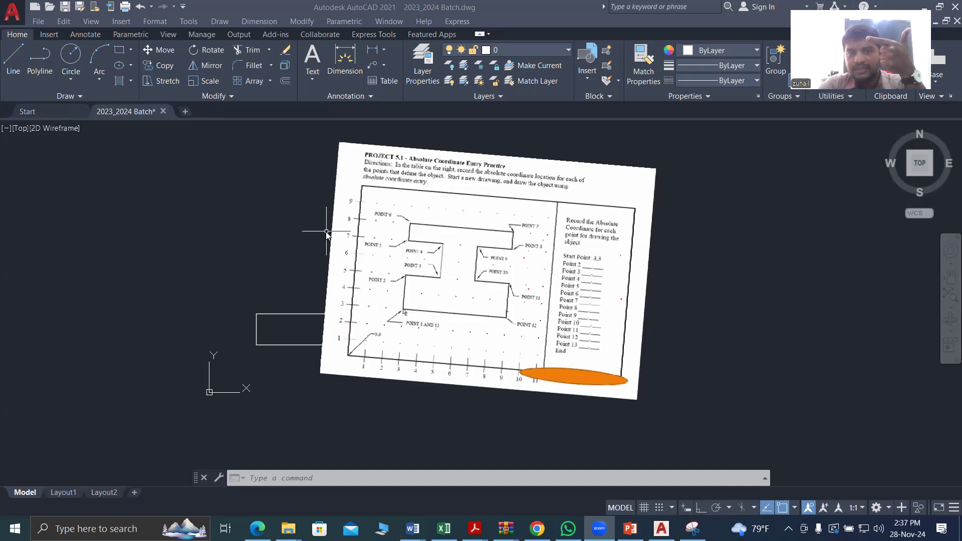
pyautogui.scroll(2, 326, 235)
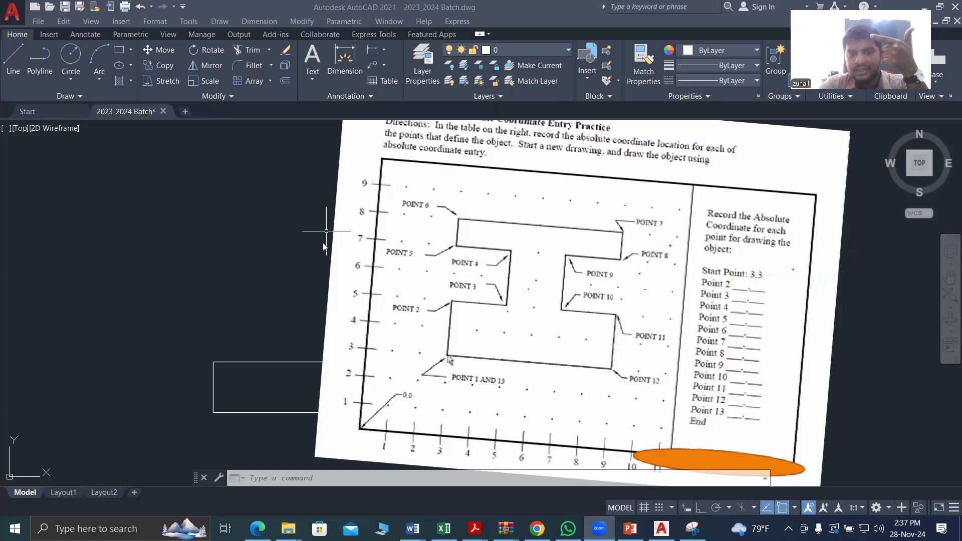
pyautogui.scroll(-4, 324, 243)
pyautogui.scroll(4, 323, 243)
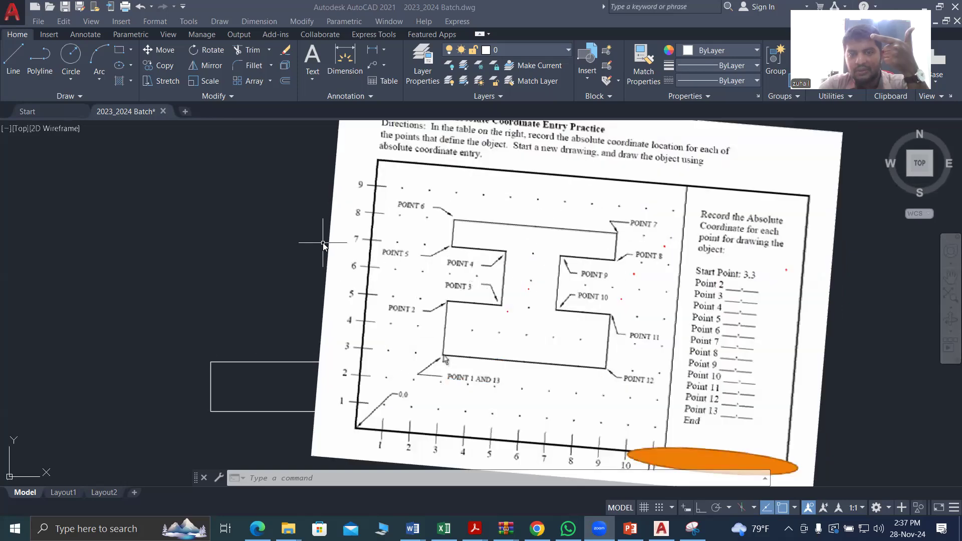
pyautogui.scroll(-2, 323, 245)
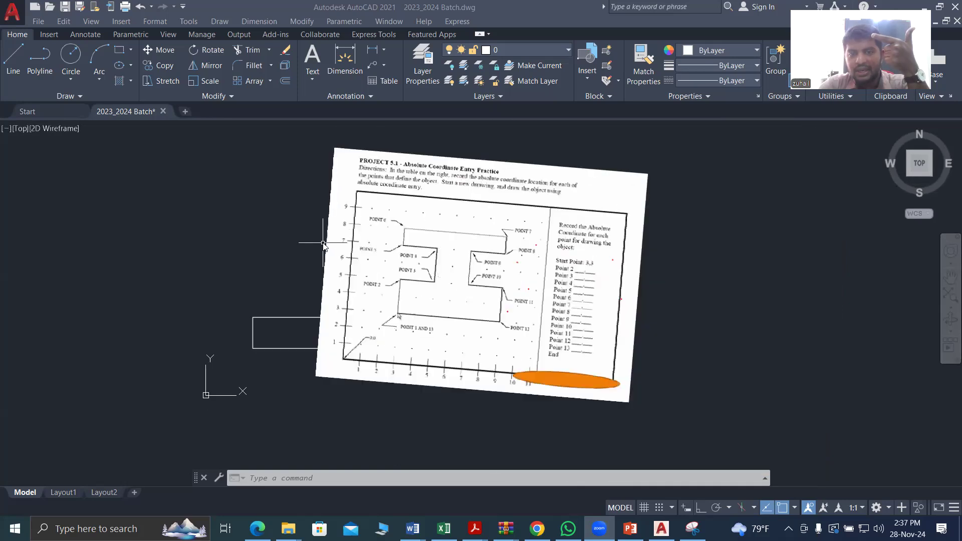
# Undo the line-drawn rectangle that lies partly behind the worksheet image
pyautogui.click(258, 316)
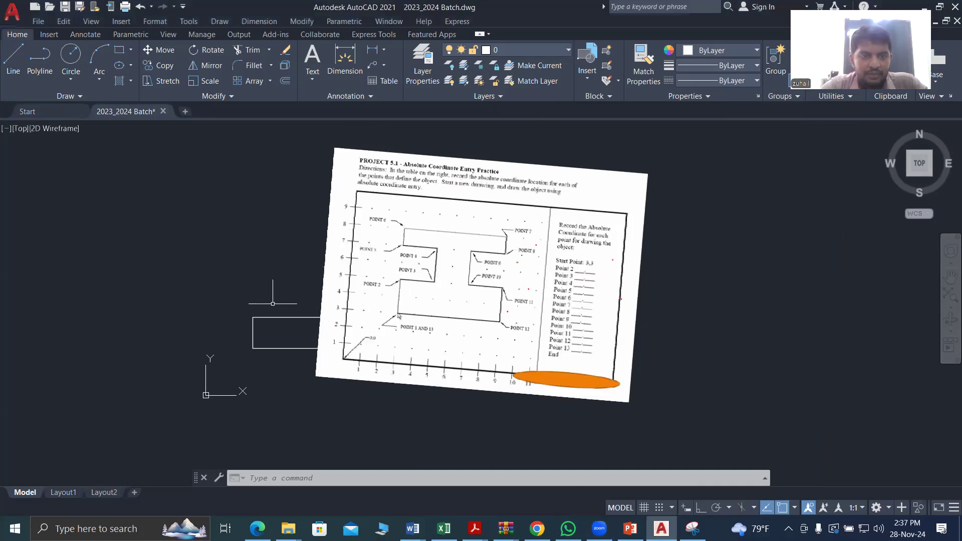
pyautogui.moveTo(277, 302); pyautogui.dragTo(232, 374)
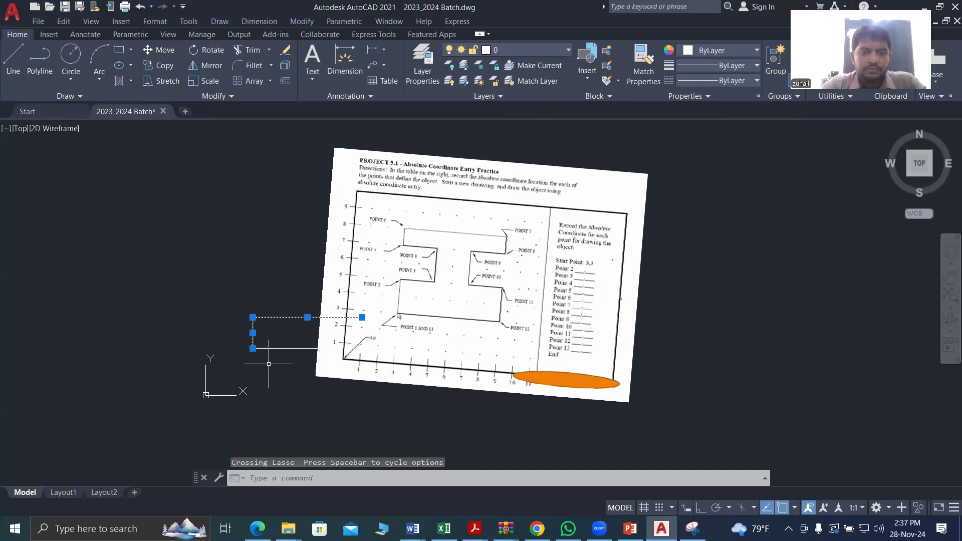
pyautogui.press('Escape')
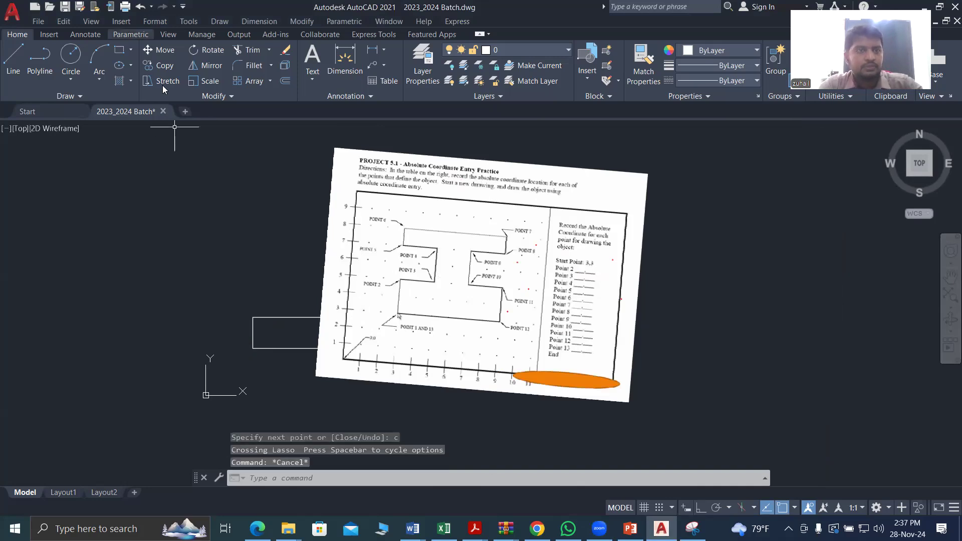
pyautogui.click(141, 7)
pyautogui.click(141, 7)
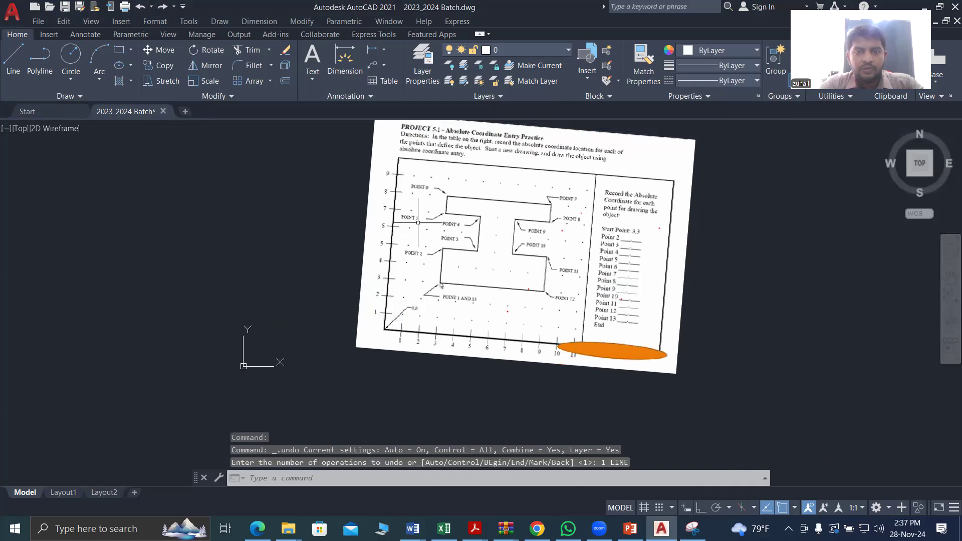
# Rotate the worksheet image counterclockwise about its upper-right corner so that it tilts slightly the opposite way
pyautogui.scroll(-2, 418, 223)
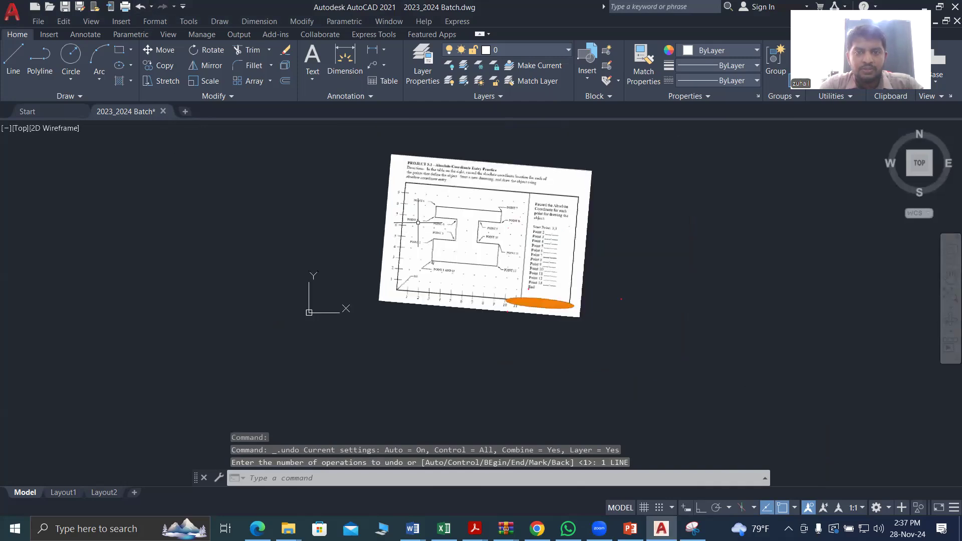
pyautogui.click(396, 164)
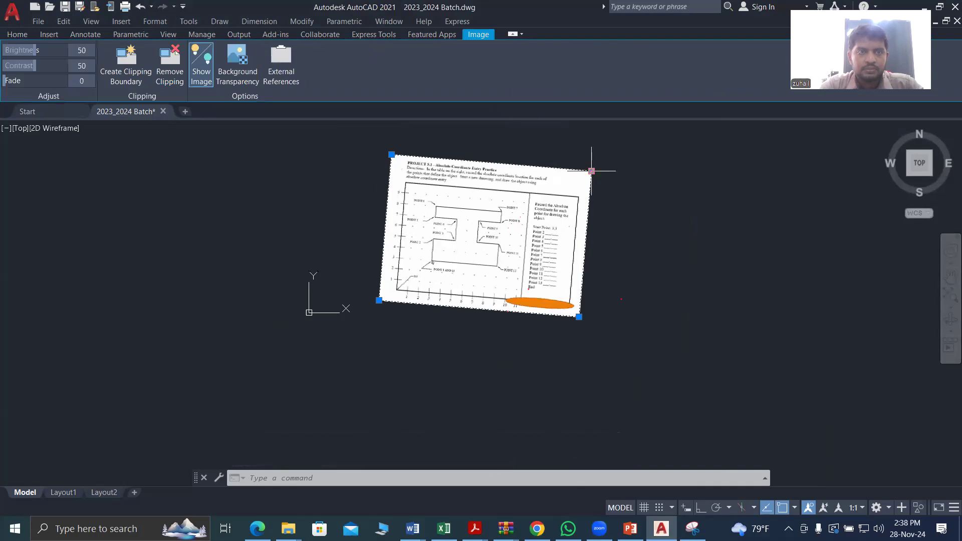
pyautogui.rightClick(547, 161)
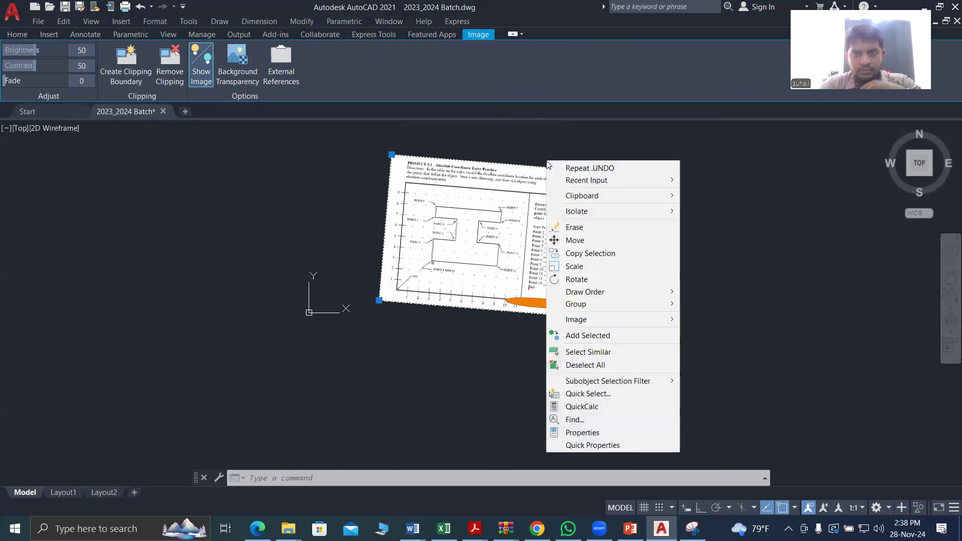
pyautogui.click(562, 279)
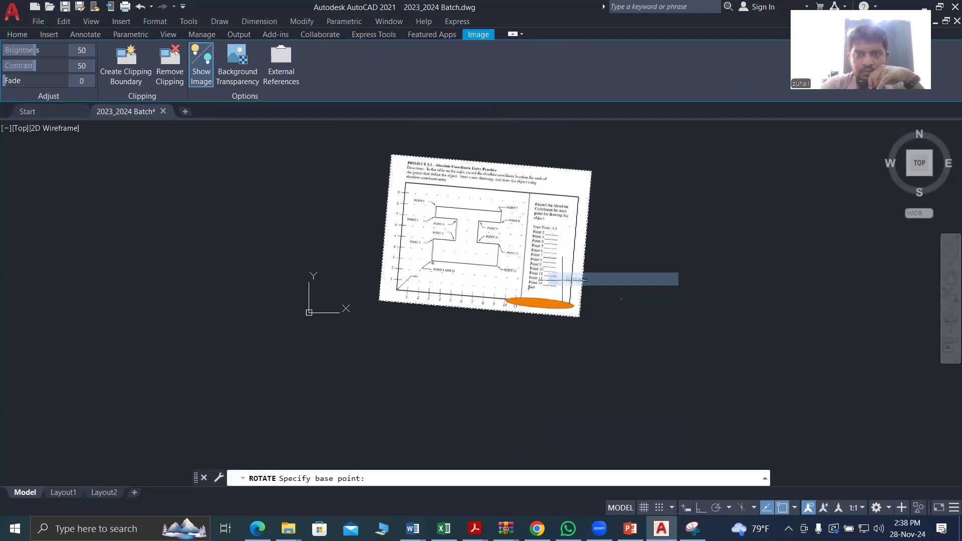
pyautogui.click(592, 171)
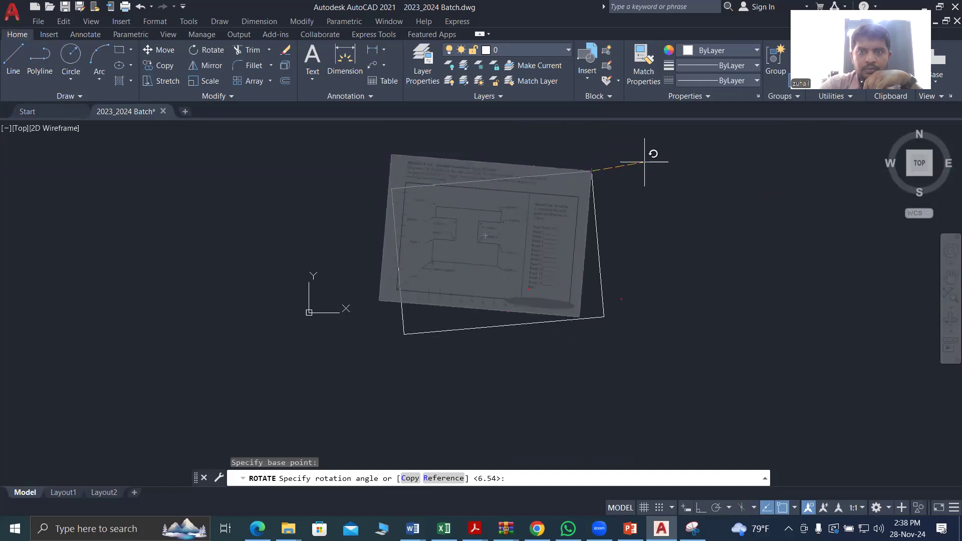
pyautogui.click(644, 163)
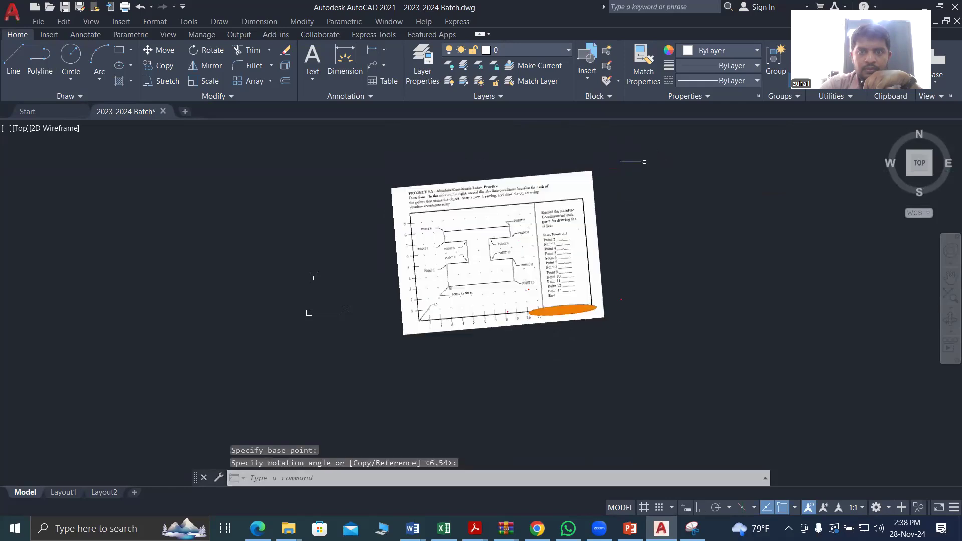
pyautogui.click(421, 205)
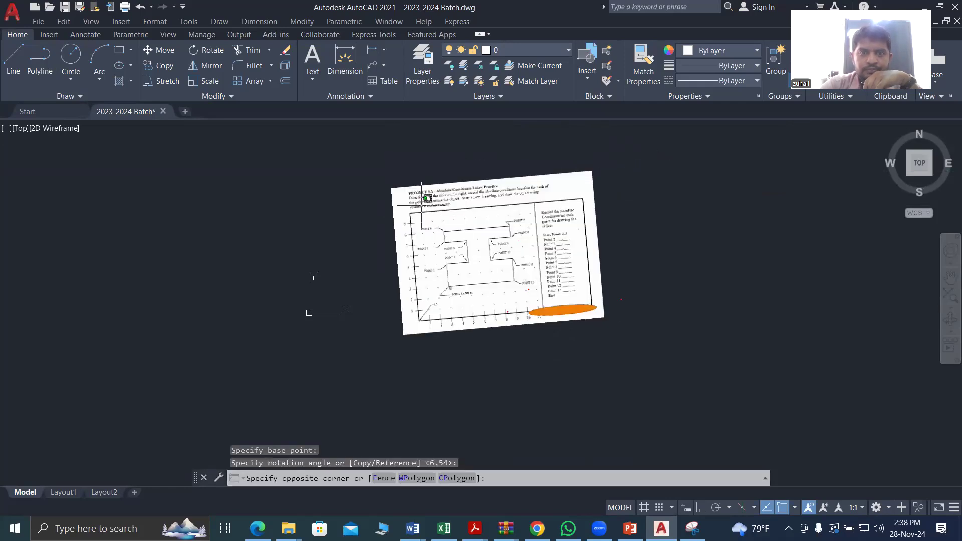
pyautogui.click(388, 198)
pyautogui.click(391, 189)
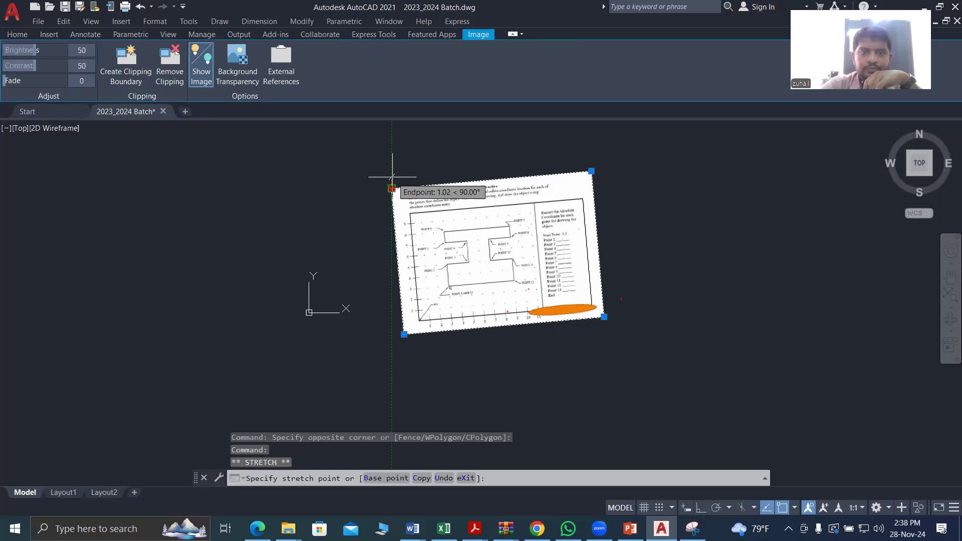
pyautogui.click(397, 183)
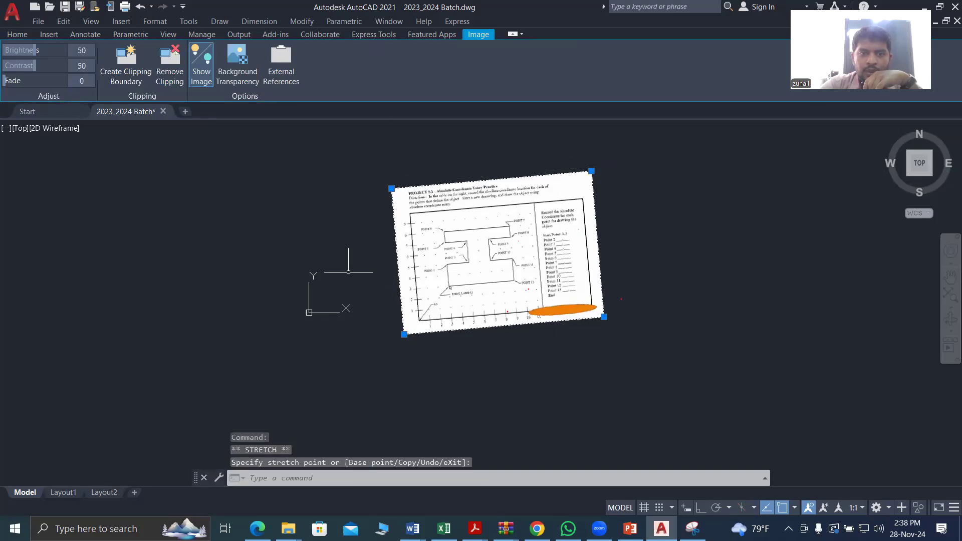
pyautogui.press('Escape')
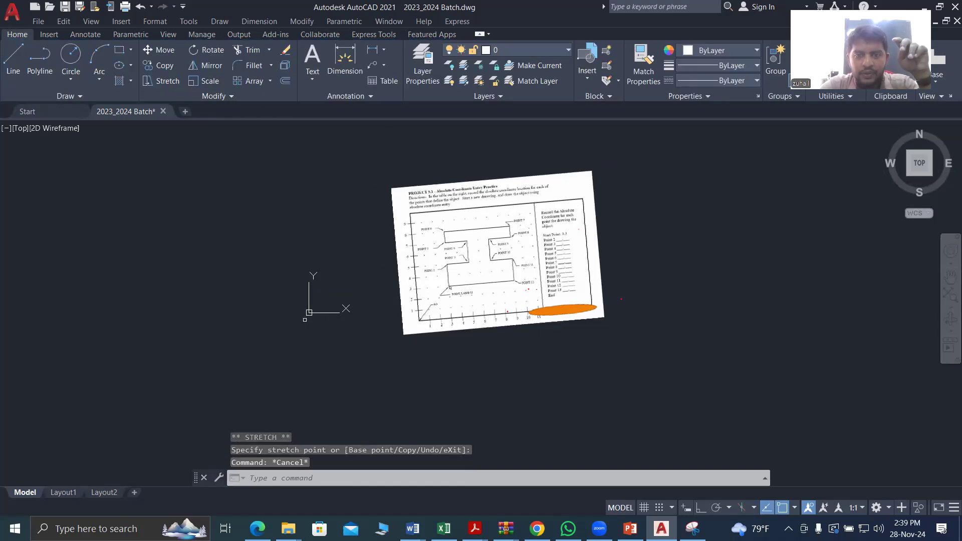
# Start a line at the absolute coordinate 3,3 and draw the profile's bottom edge to the relative point @6,0
pyautogui.scroll(3, 348, 280)
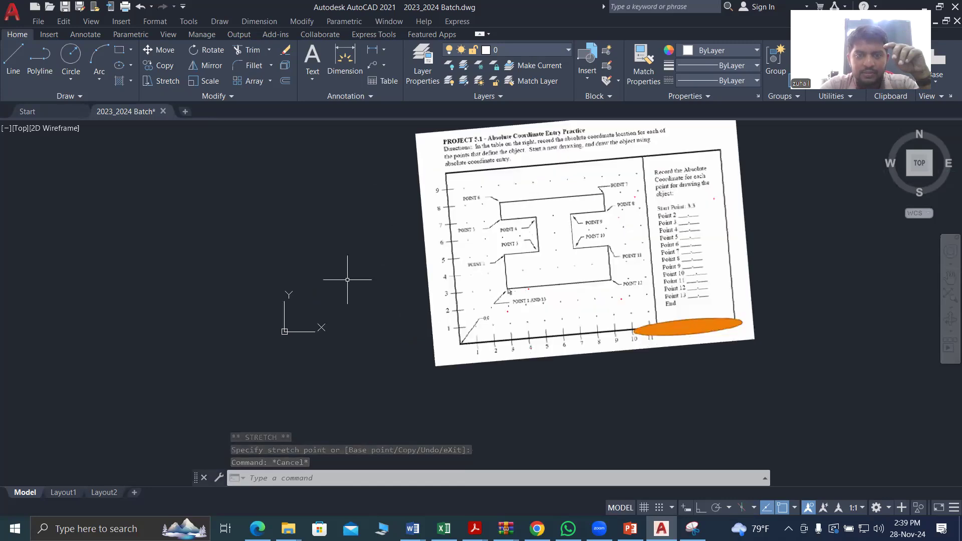
pyautogui.scroll(-1, 347, 279)
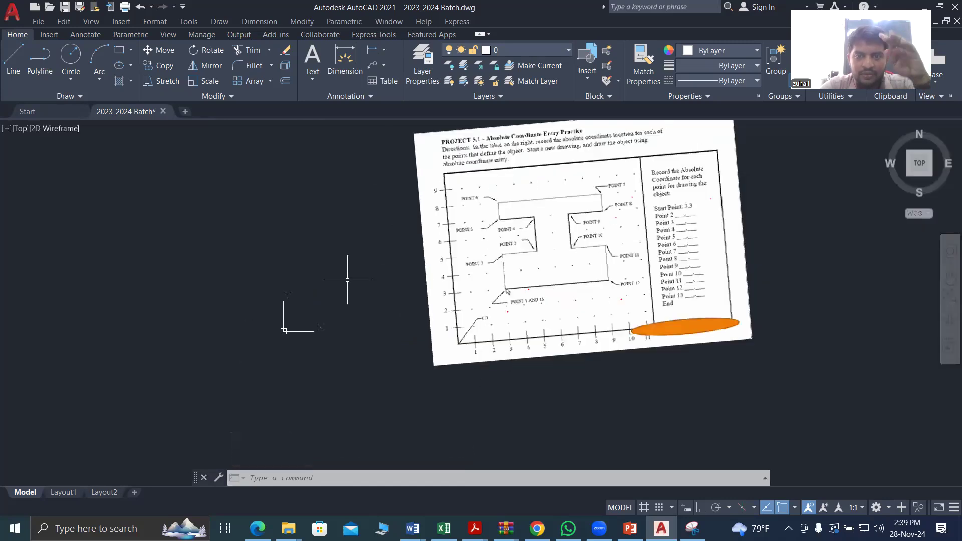
pyautogui.scroll(-4, 490, 240)
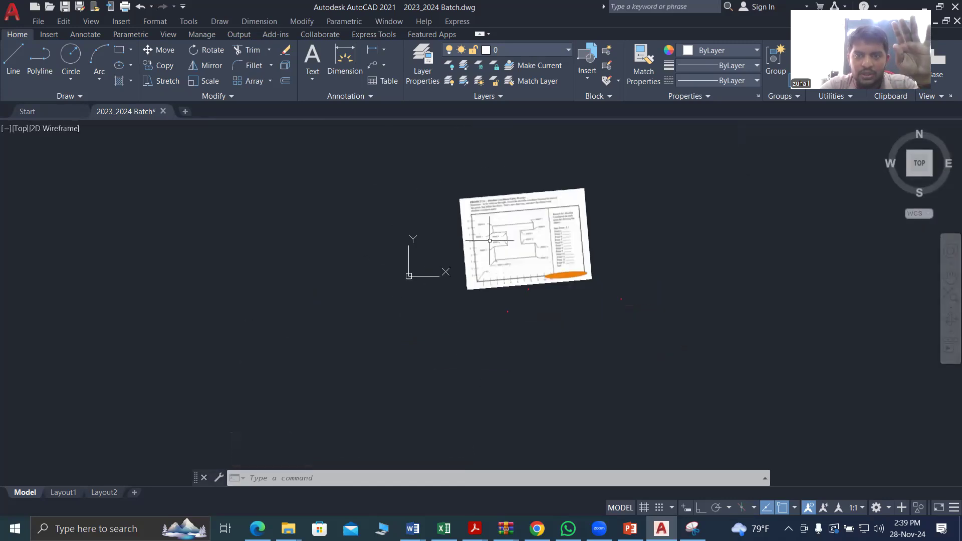
pyautogui.scroll(6, 489, 241)
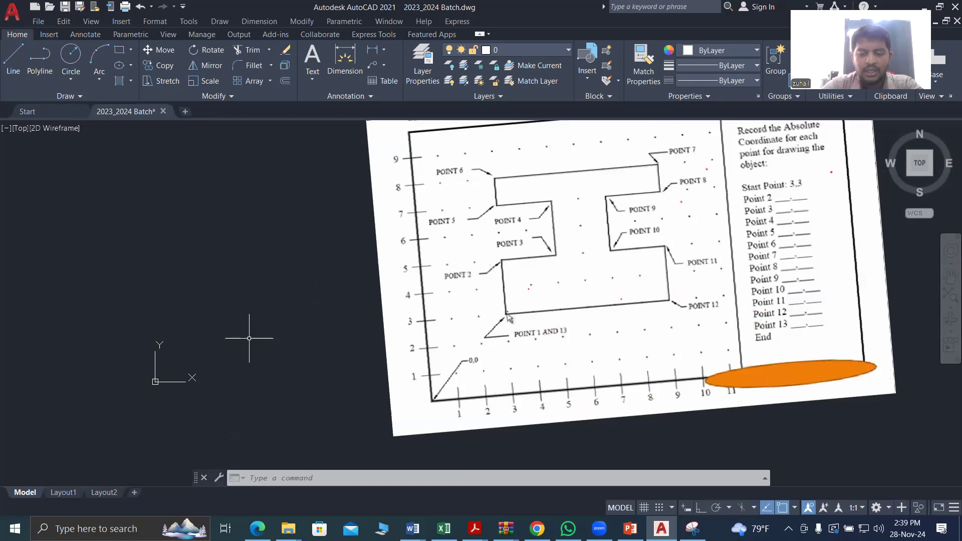
pyautogui.write('1')
pyautogui.press('Return')
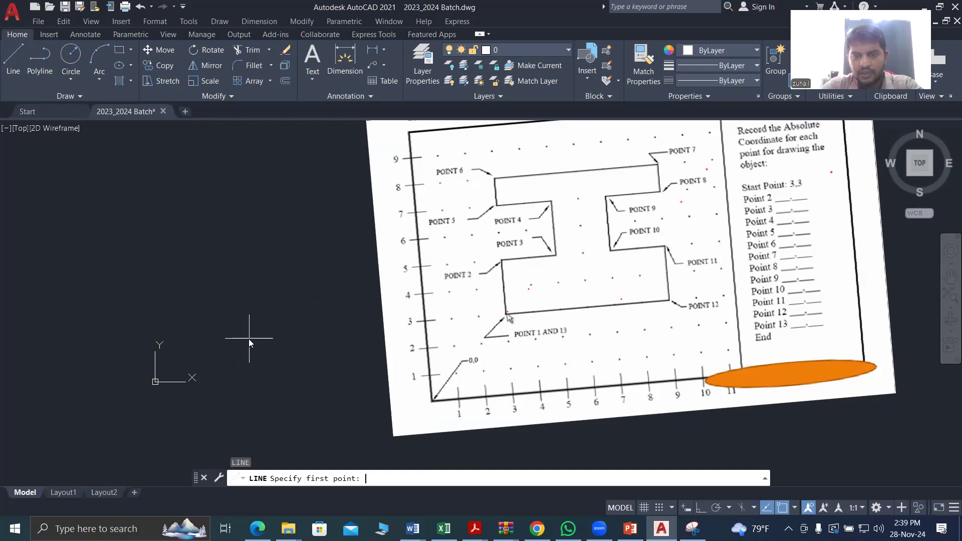
pyautogui.write('3')
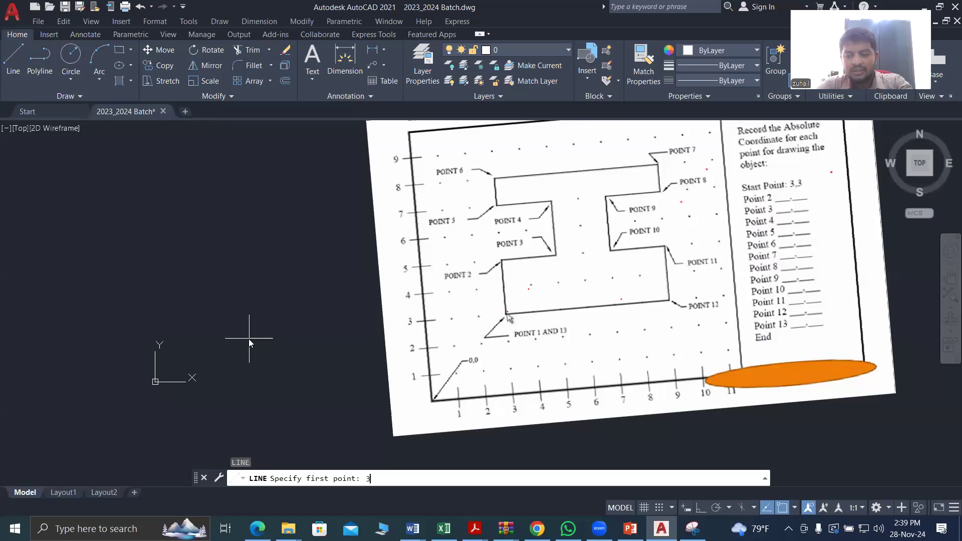
pyautogui.write(',3')
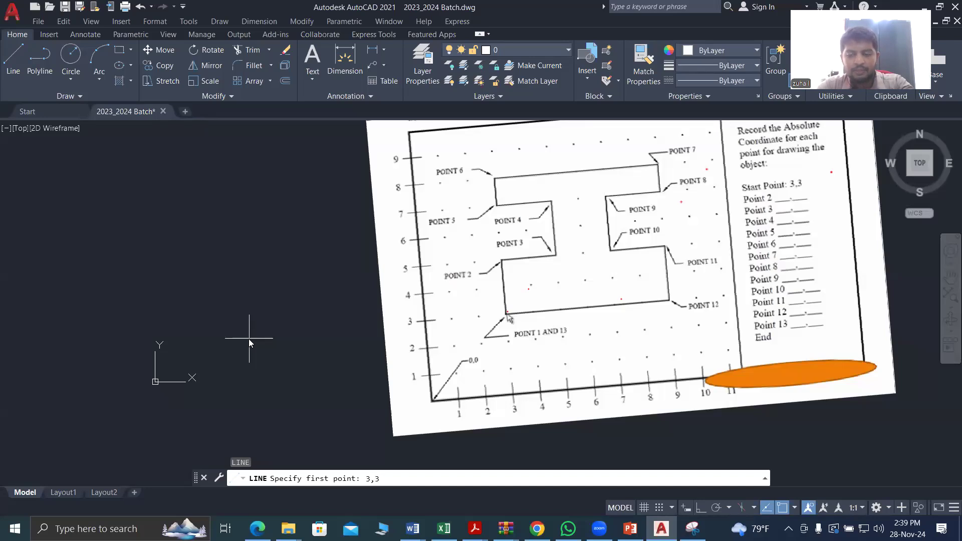
pyautogui.press('Return')
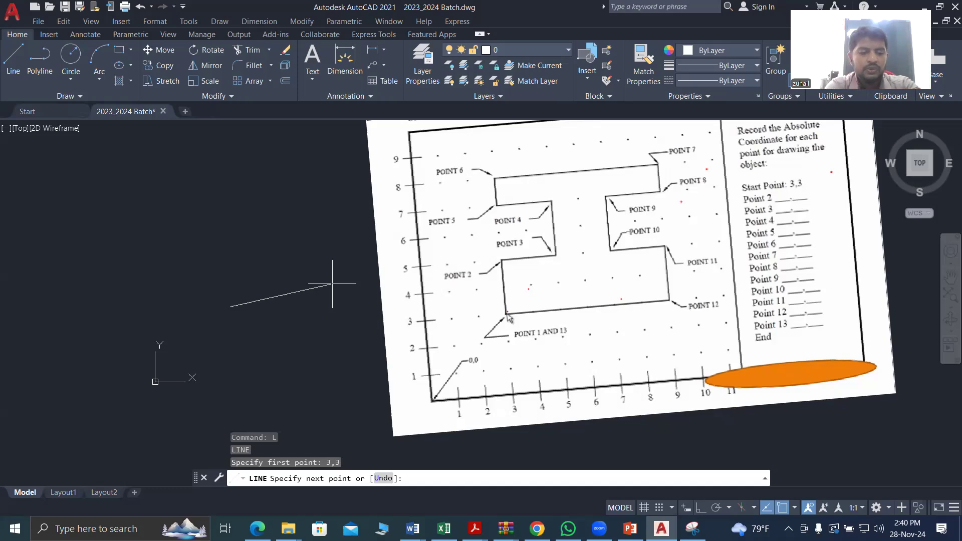
pyautogui.write('@')
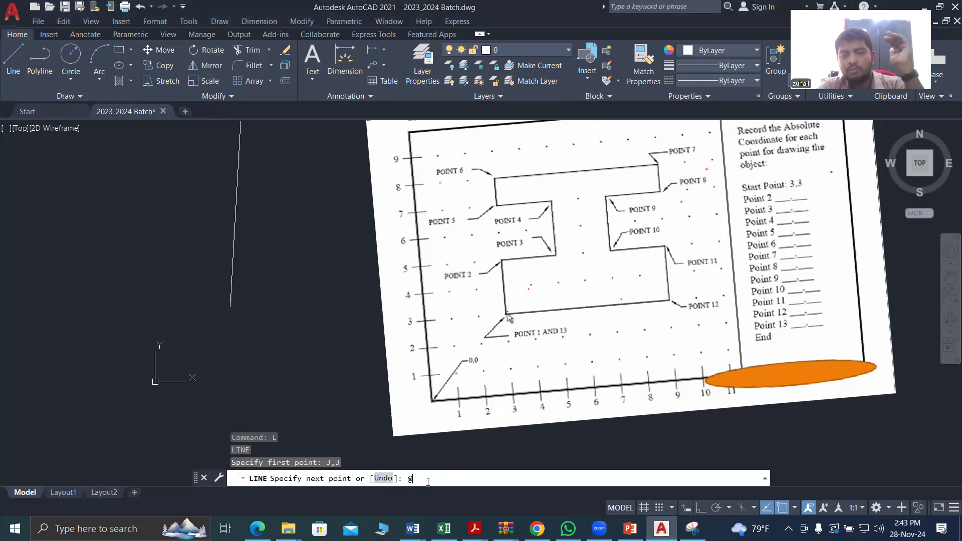
pyautogui.write('6,0')
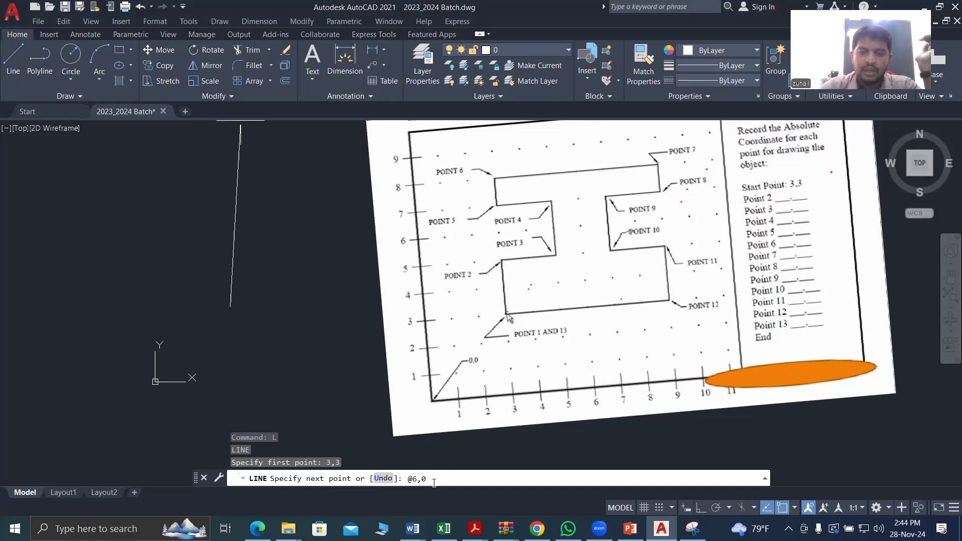
pyautogui.press('Return')
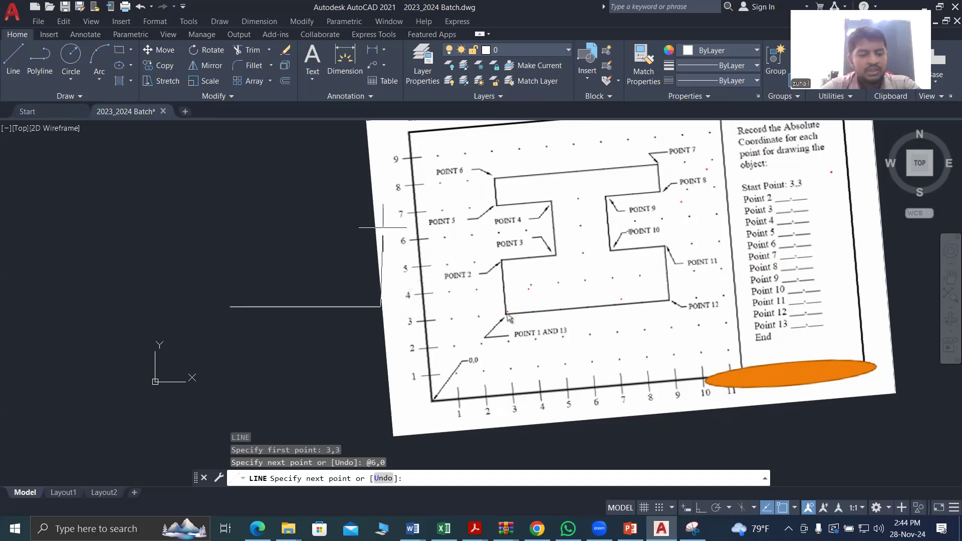
# Continue the line from the bottom edge's end with a vertical segment to the relative point @0,2
pyautogui.write('@')
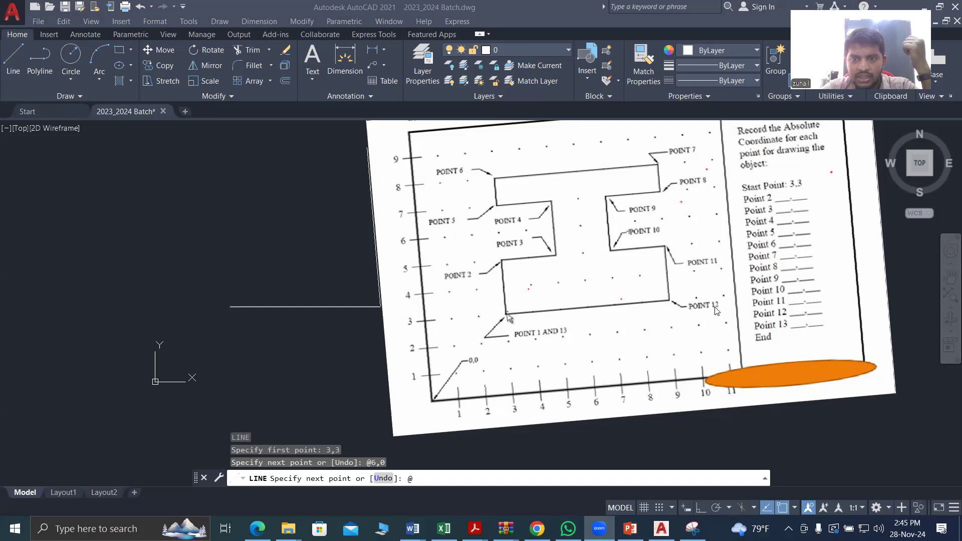
pyautogui.click(417, 480)
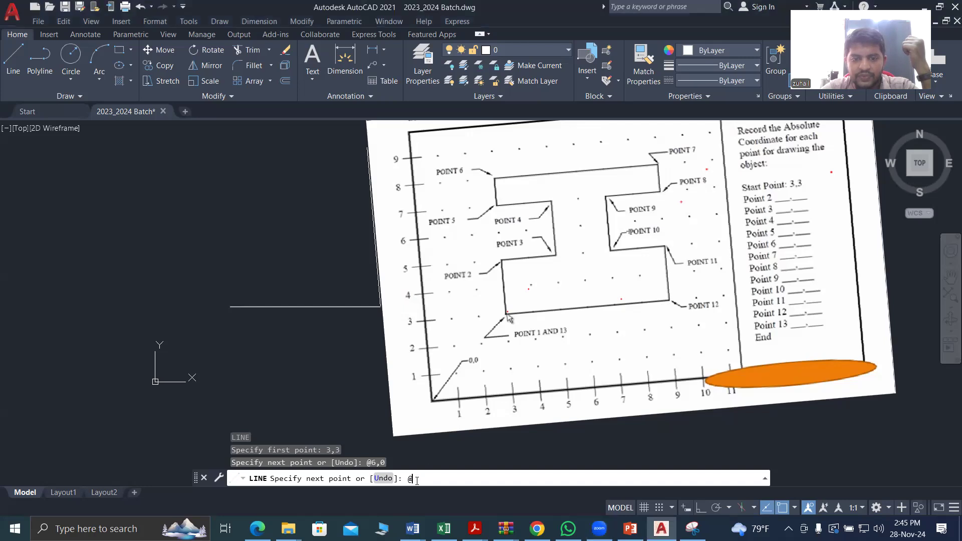
pyautogui.write('0')
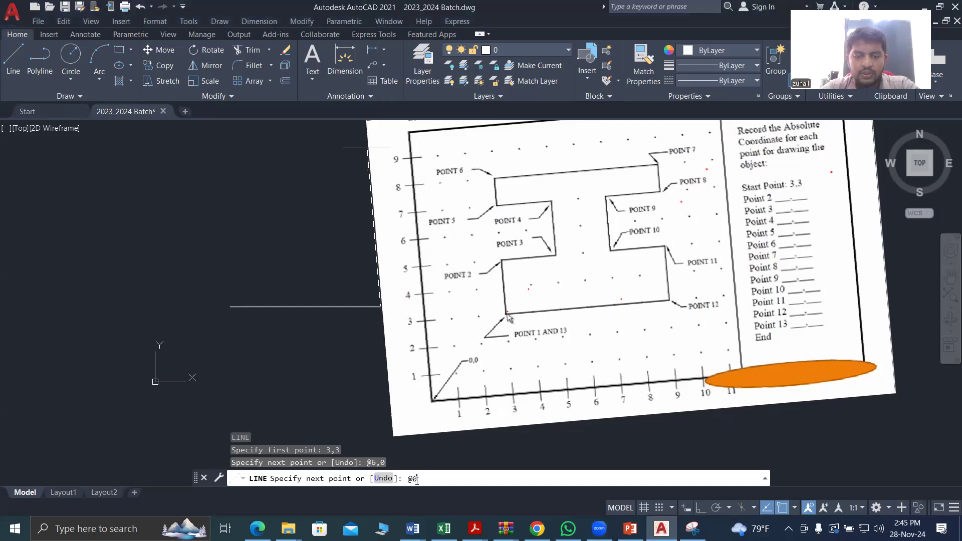
pyautogui.write(',2')
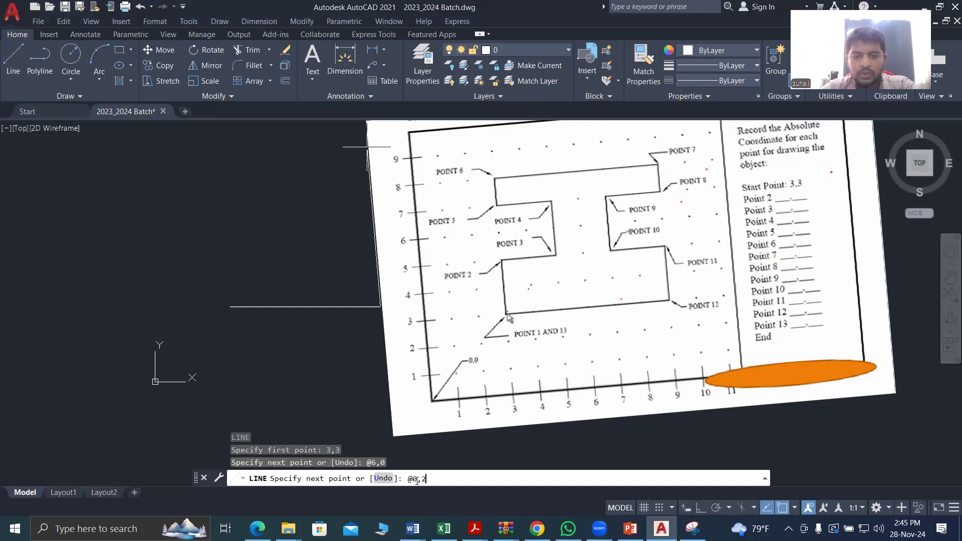
pyautogui.press('Return')
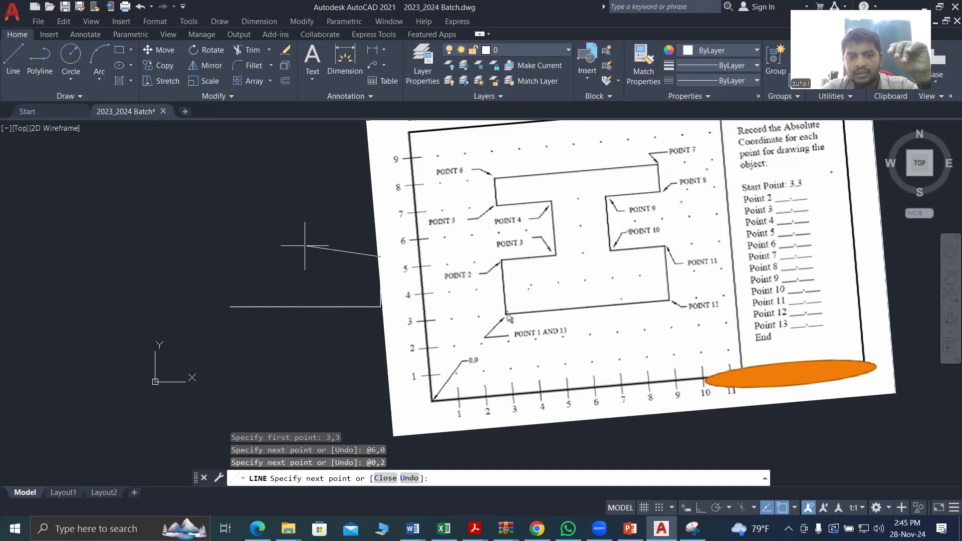
# Continue the line with a horizontal segment running inward to the relative point @-2,0
pyautogui.write('@')
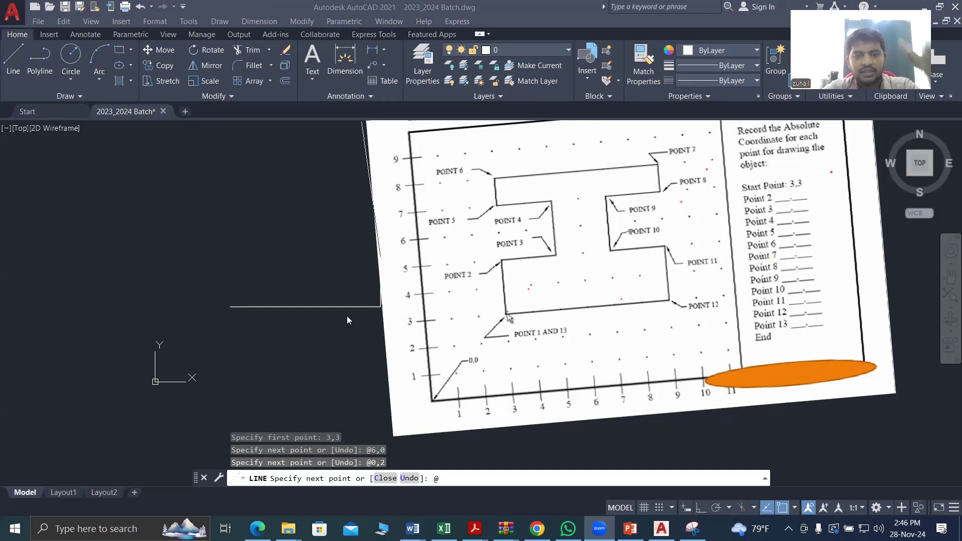
pyautogui.click(462, 477)
pyautogui.write('@')
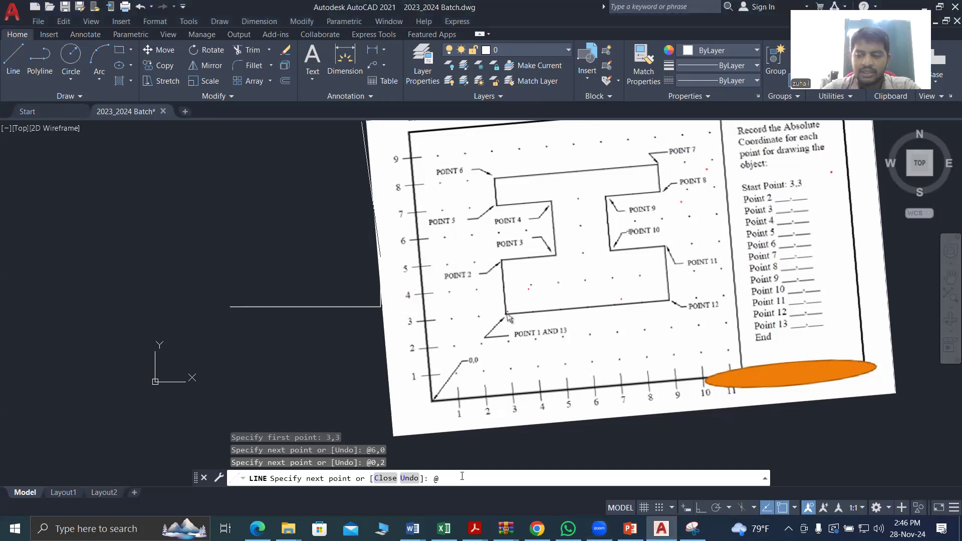
pyautogui.write('-2,0')
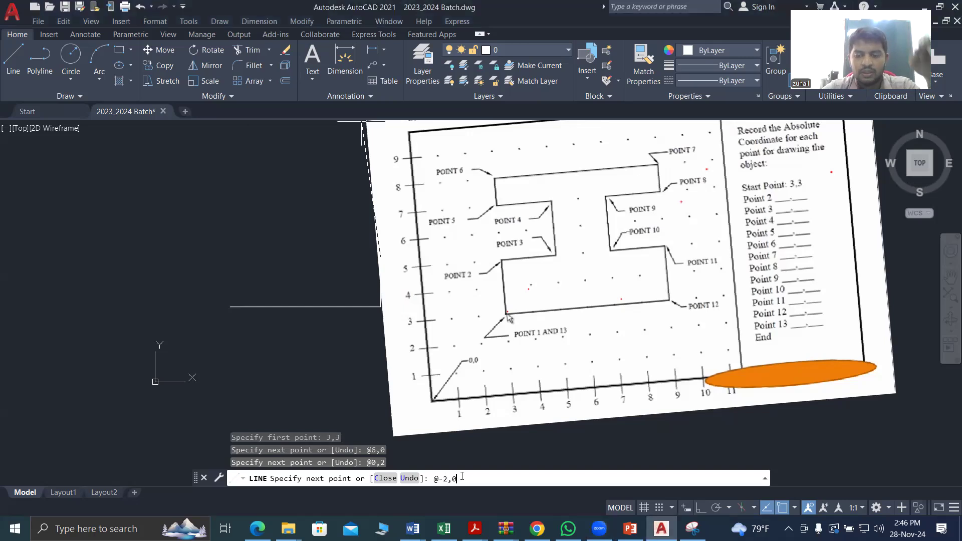
pyautogui.press('Return')
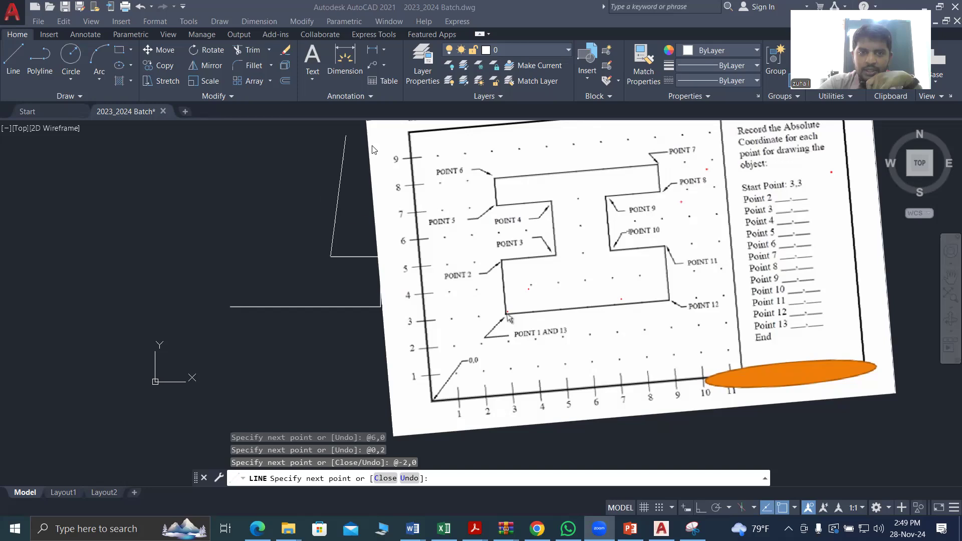
# Continue the line upward with the profile's vertical web edge to the relative point @0,3
pyautogui.click(342, 162)
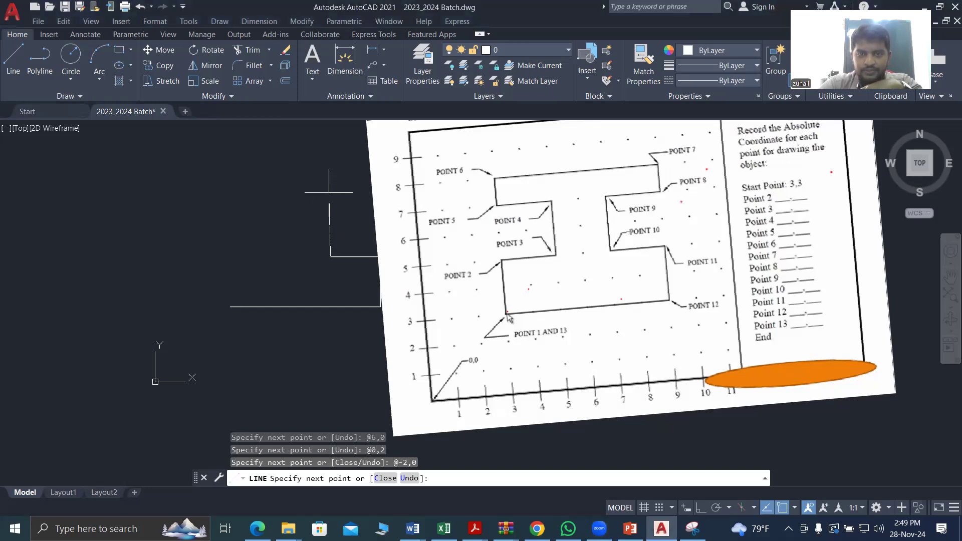
pyautogui.write('@')
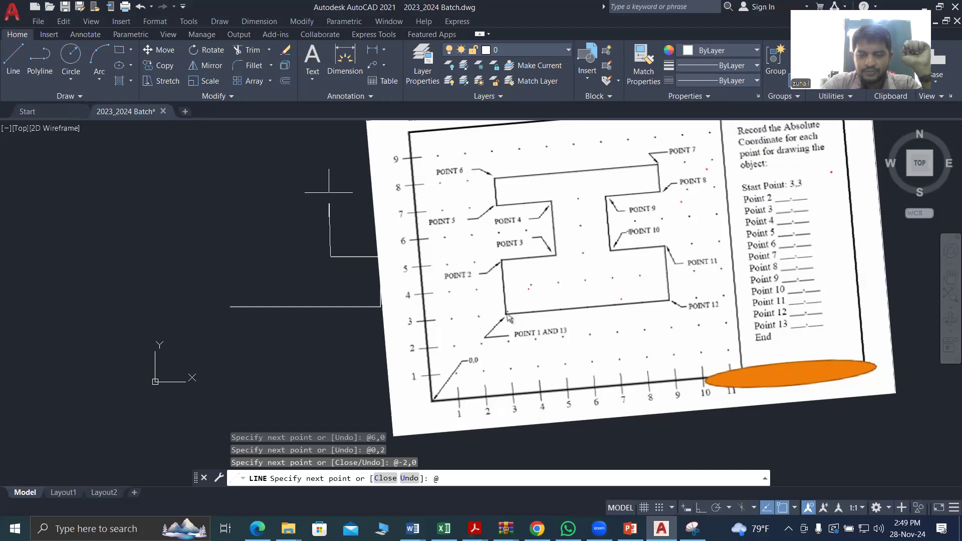
pyautogui.write('0.')
pyautogui.write(',')
pyautogui.write('3')
pyautogui.press('Return')
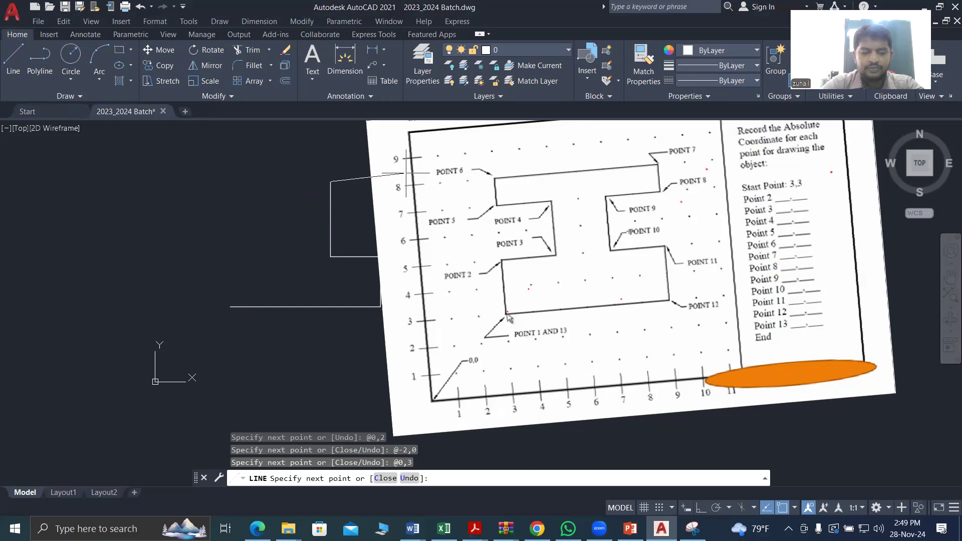
# Outline the upper flange's underside and end by continuing the line to the relative points @2,0 and @0,1
pyautogui.write('@')
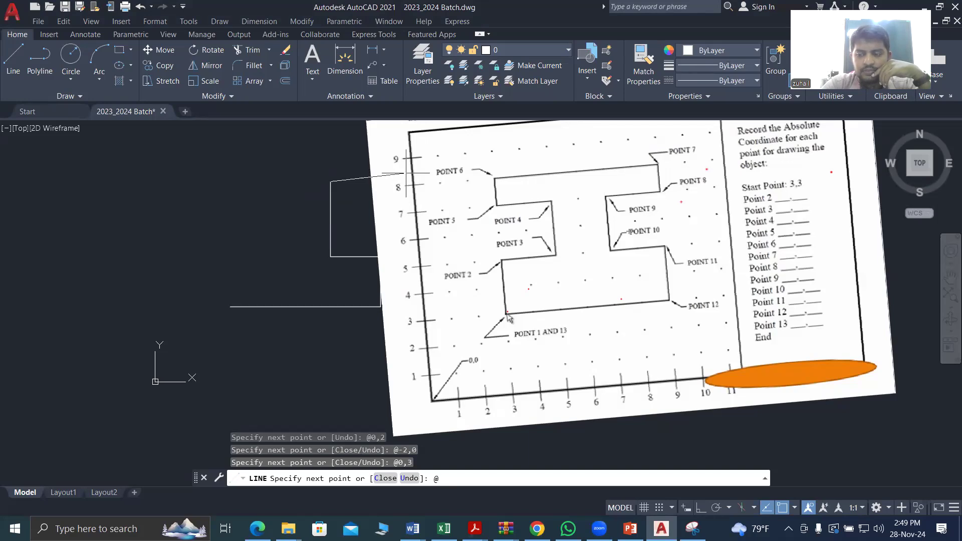
pyautogui.write('2,')
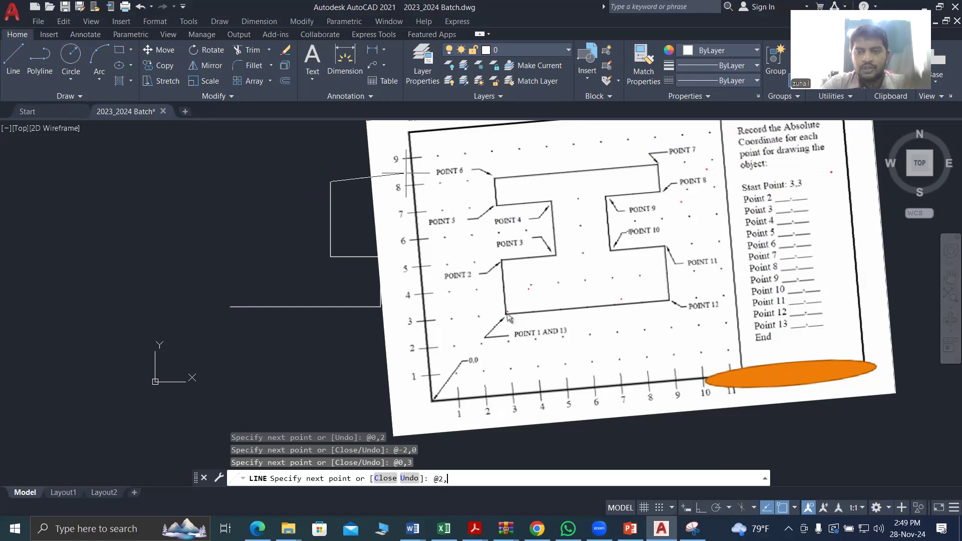
pyautogui.write('0')
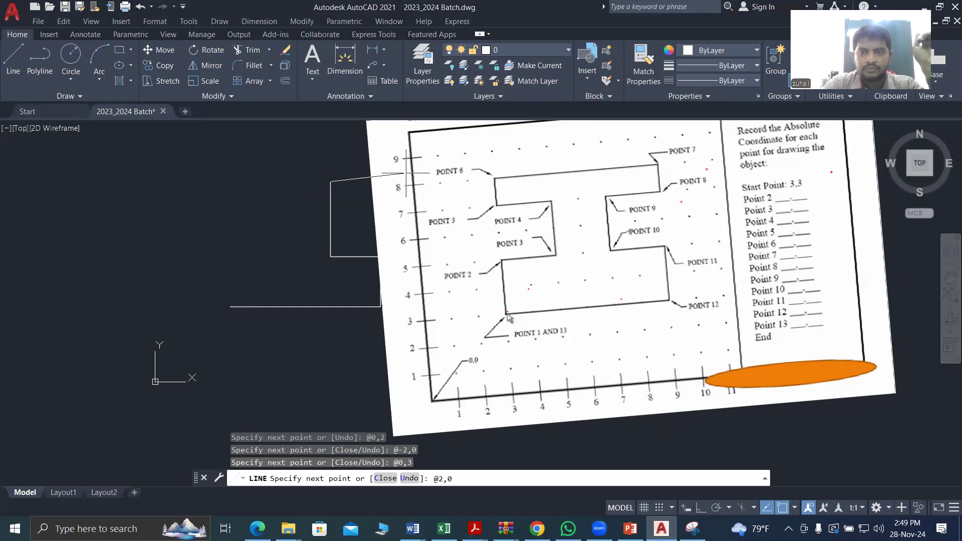
pyautogui.press('Return')
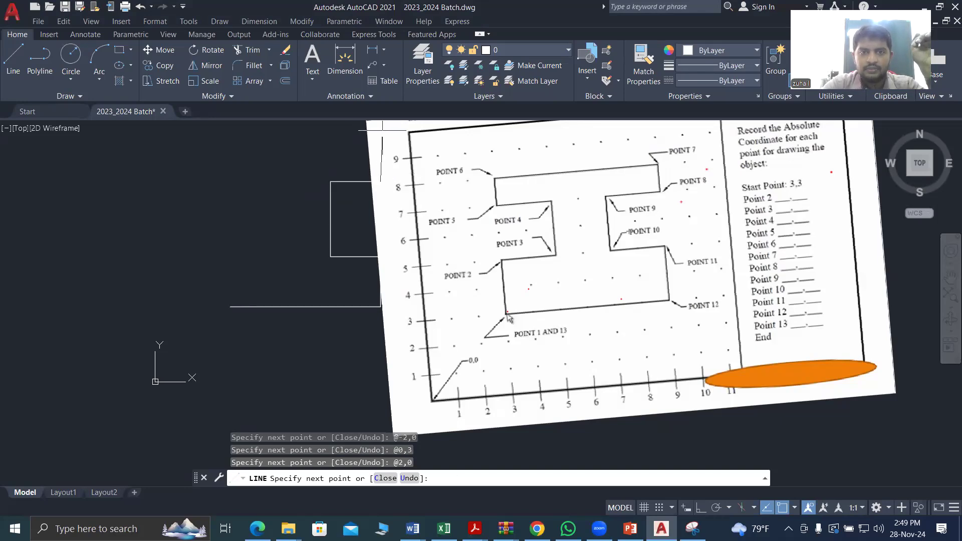
pyautogui.write('@')
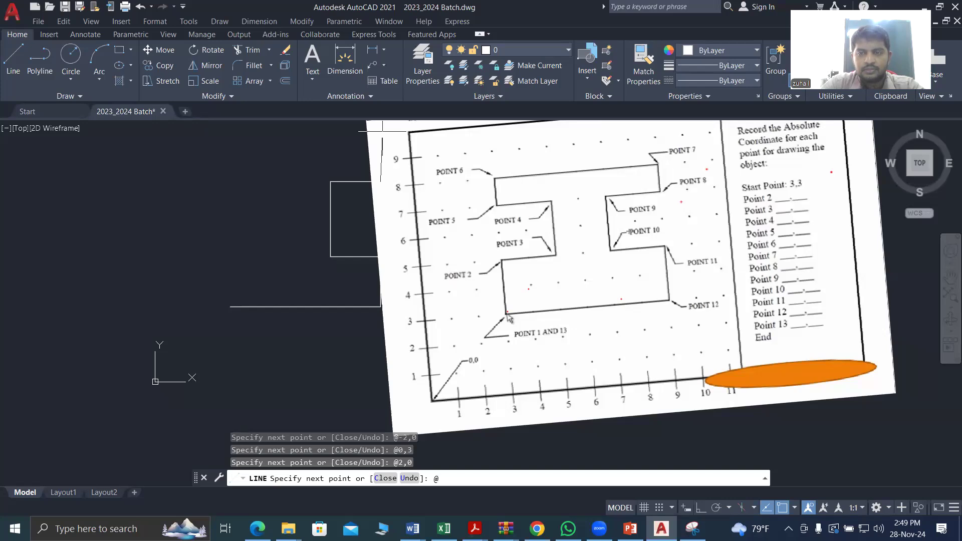
pyautogui.write('0,1')
pyautogui.press('Return')
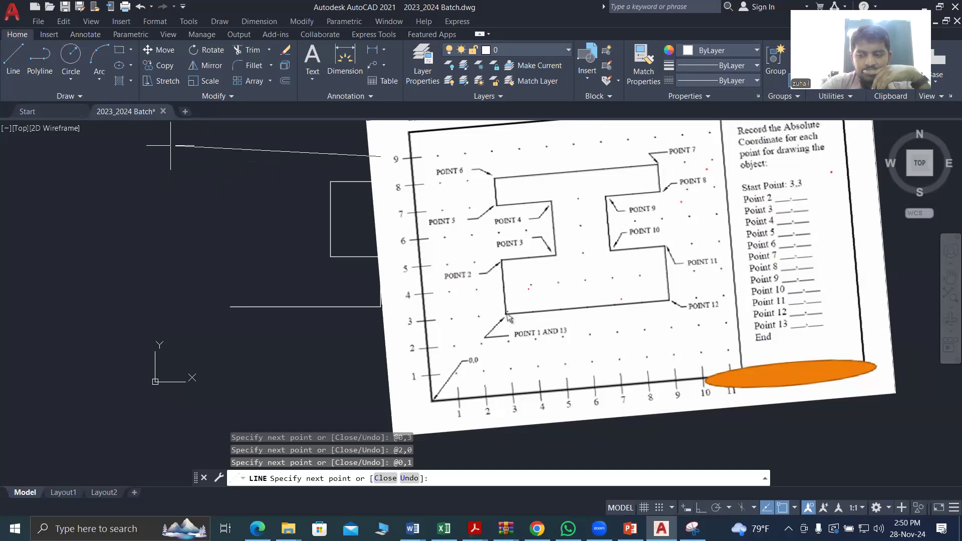
# Try to continue the line to the absolute coordinate -6,0 and undo that segment
pyautogui.write('-6,0')
pyautogui.press('Return')
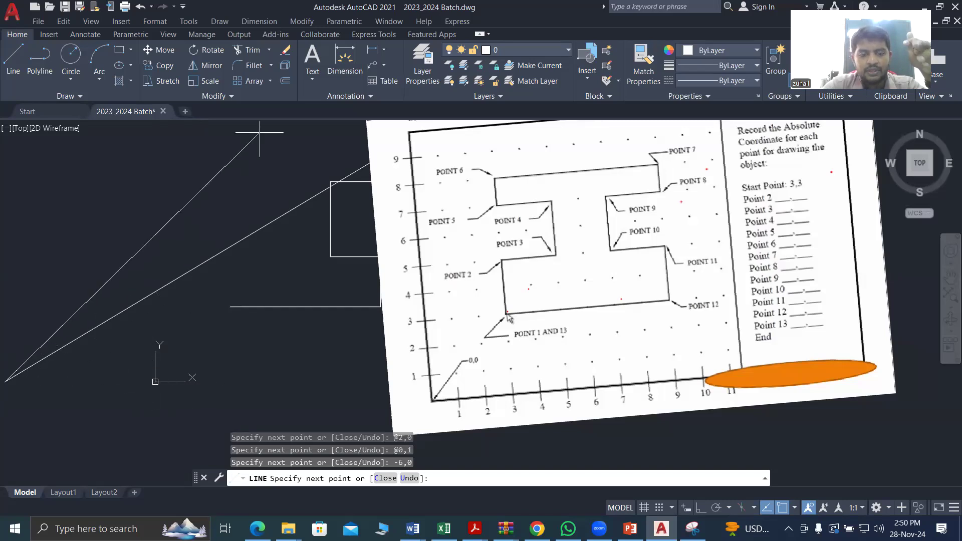
pyautogui.write('u')
pyautogui.press('Return')
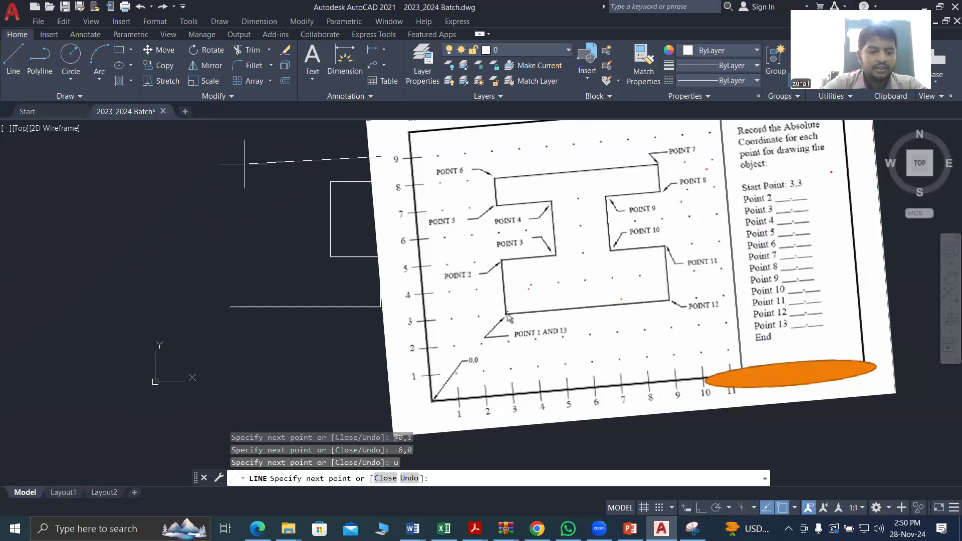
# Draw the profile's top edge by continuing the line to the relative point @-6,0
pyautogui.write('@-6,')
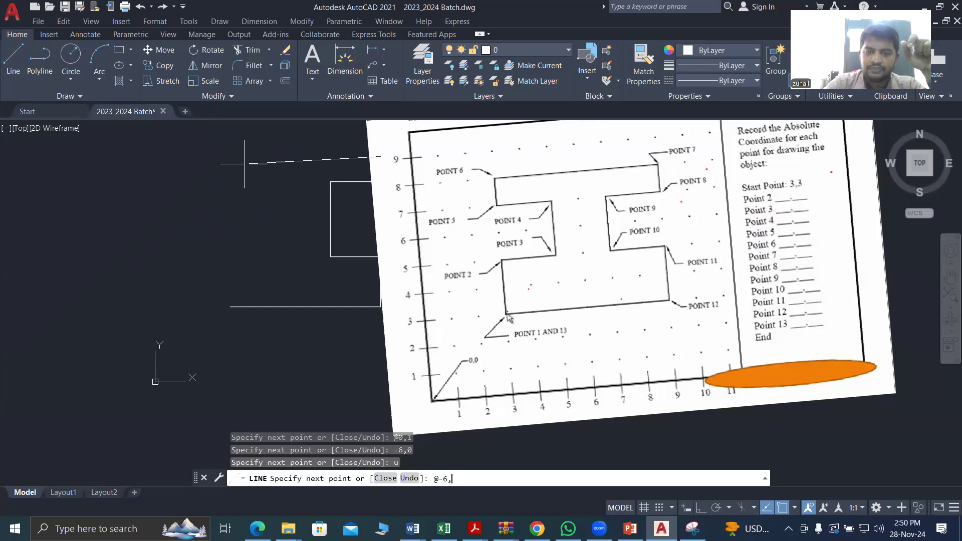
pyautogui.write('0')
pyautogui.press('Return')
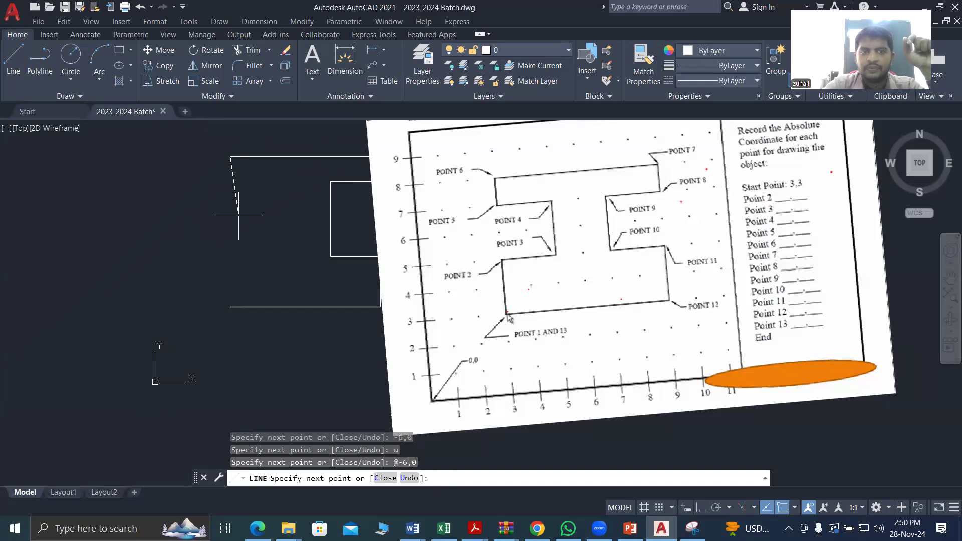
# End the Line command and undo the entire partly drawn profile
pyautogui.write('@')
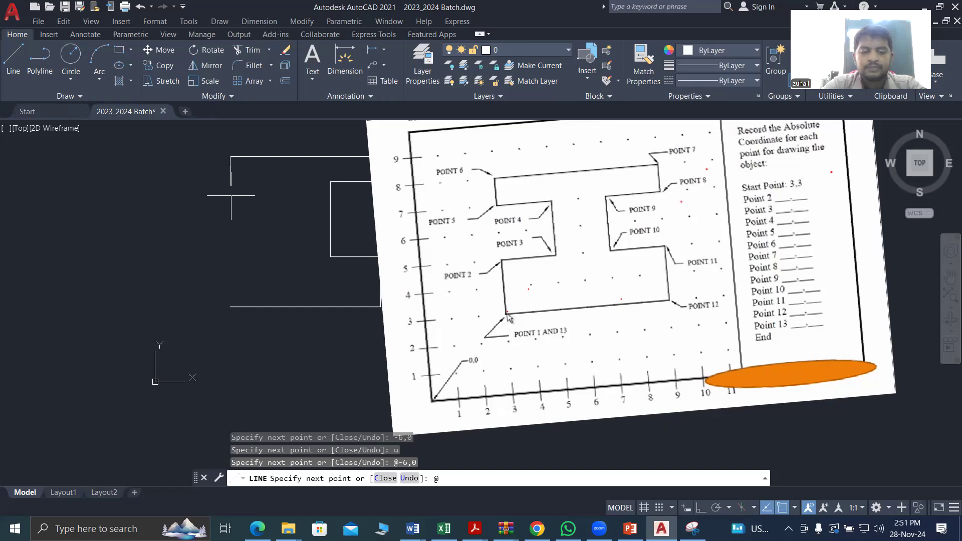
pyautogui.press('F2')
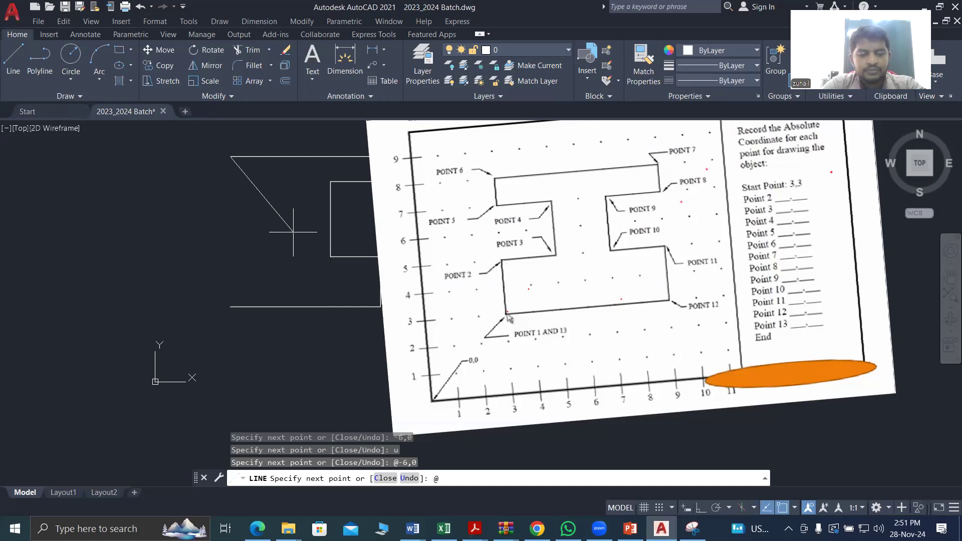
pyautogui.write('u')
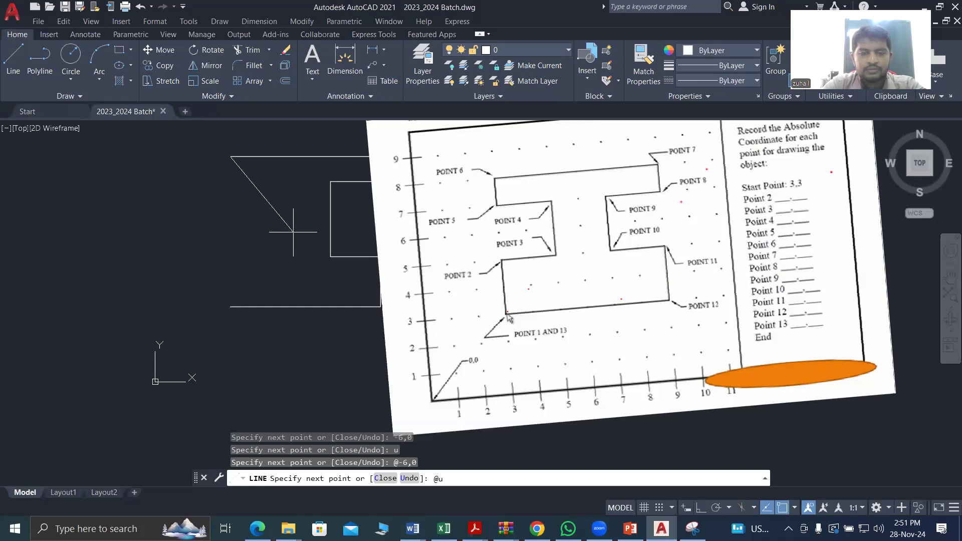
pyautogui.press('Return')
pyautogui.press('Return')
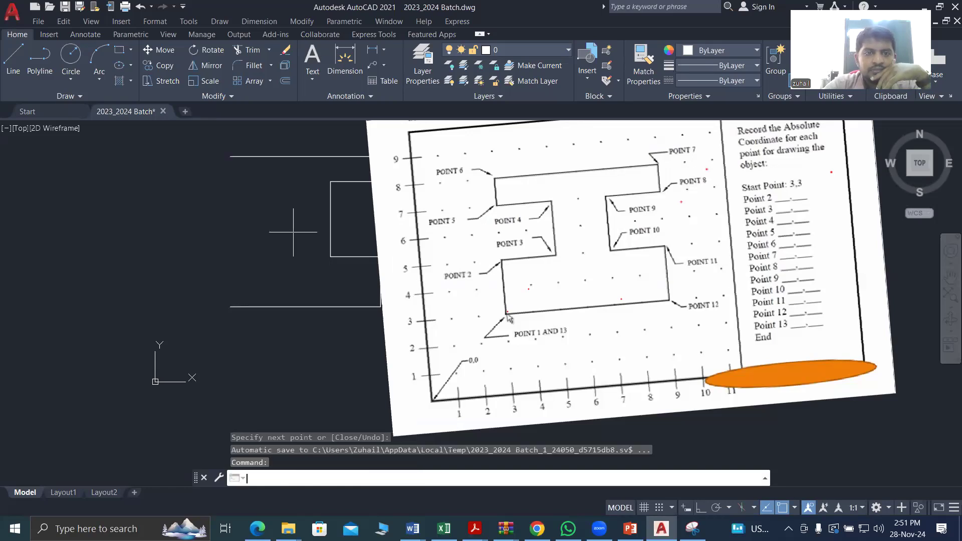
pyautogui.press('Return')
pyautogui.press('Return')
pyautogui.press('Return')
pyautogui.press('Return')
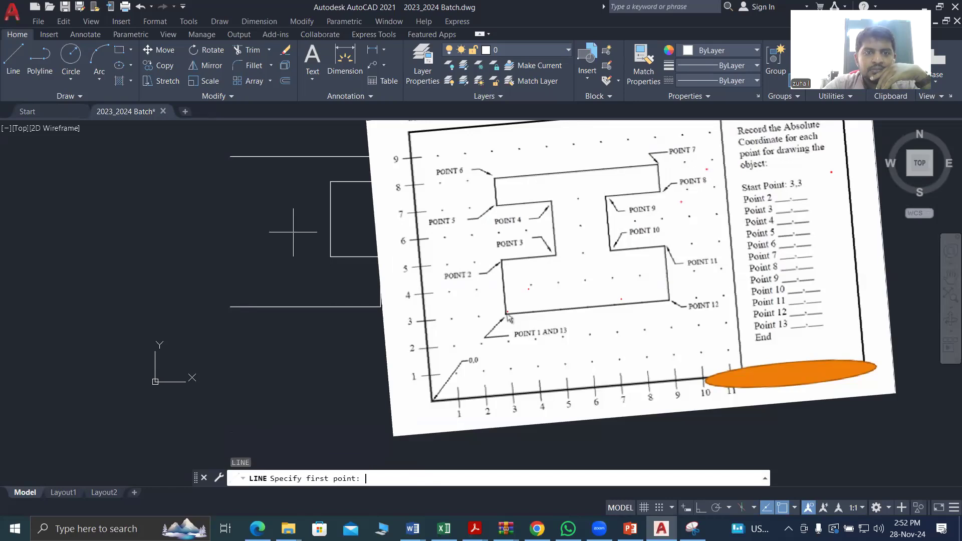
pyautogui.press('Return')
pyautogui.press('Return')
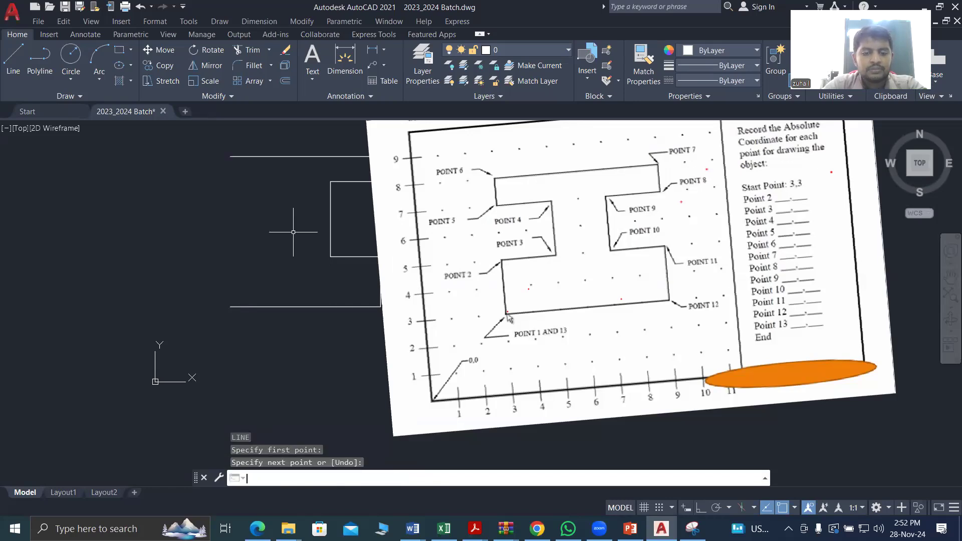
pyautogui.write('u')
pyautogui.press('Return')
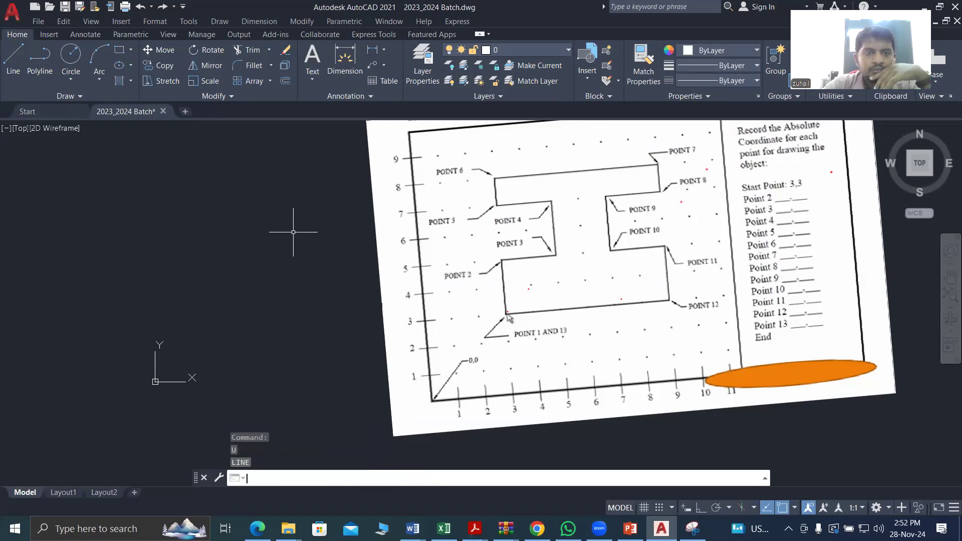
pyautogui.press('Escape')
pyautogui.press('Escape')
pyautogui.press('Escape')
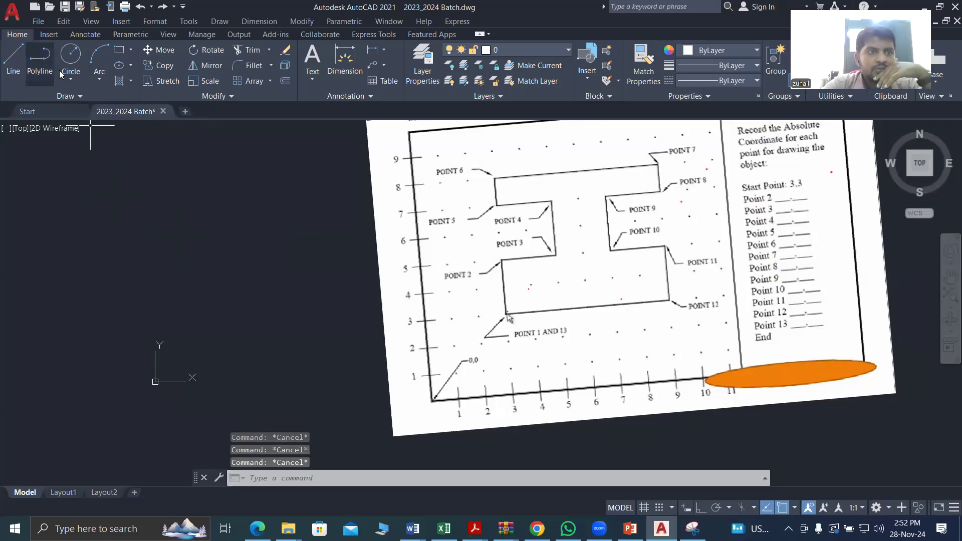
pyautogui.click(15, 57)
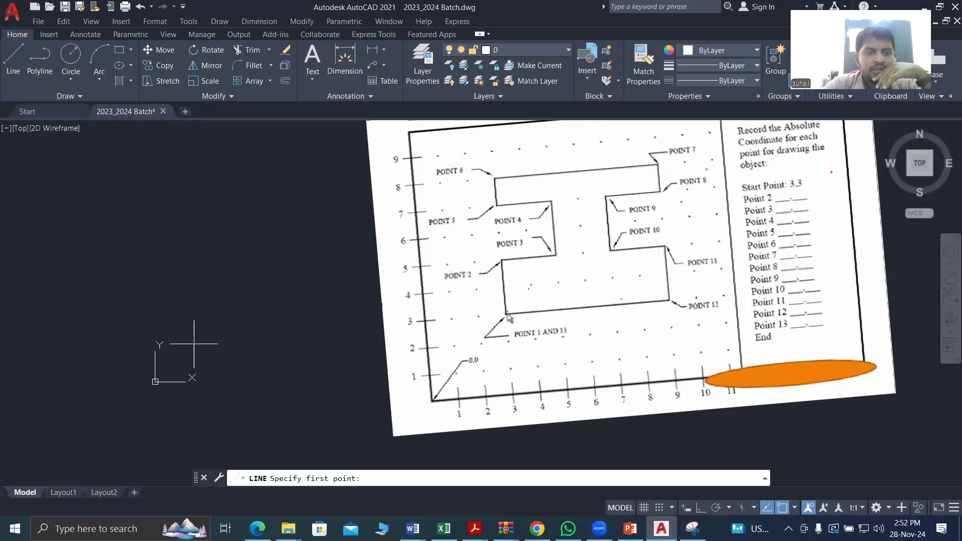
pyautogui.press('Escape')
pyautogui.press('Escape')
pyautogui.press('Escape')
pyautogui.press('Escape')
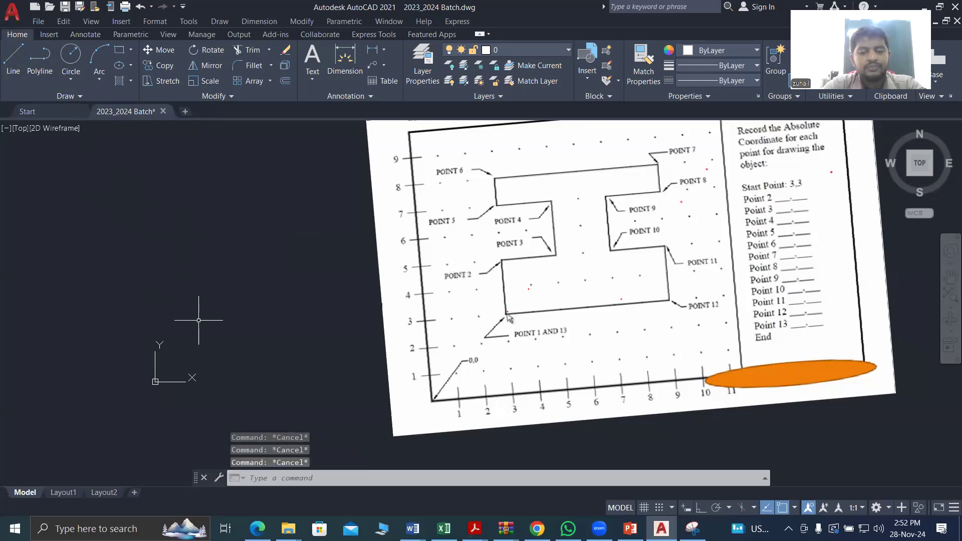
# Start a new line at the absolute coordinate 3,3 and draw the bottom edge to the relative point @6,0
pyautogui.write('l')
pyautogui.press('Return')
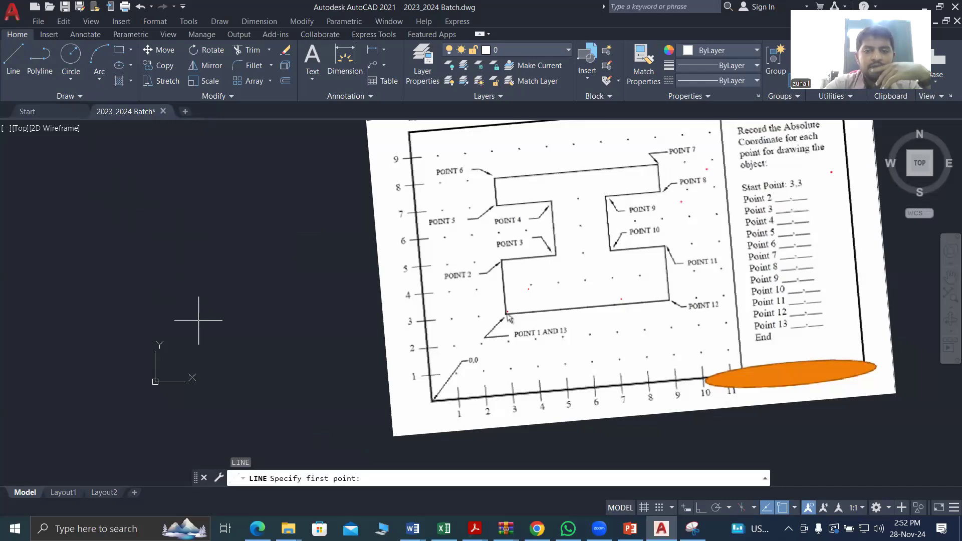
pyautogui.write('3,3')
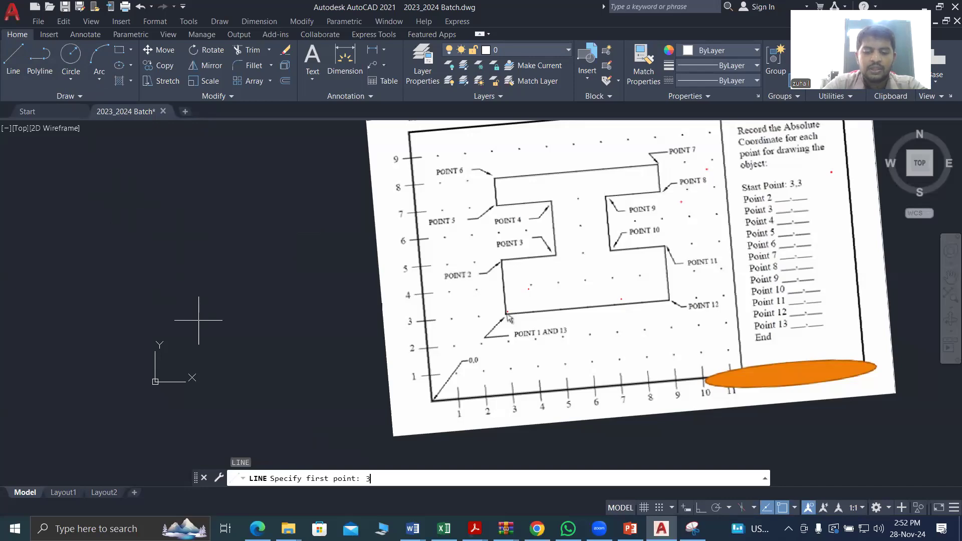
pyautogui.press('Return')
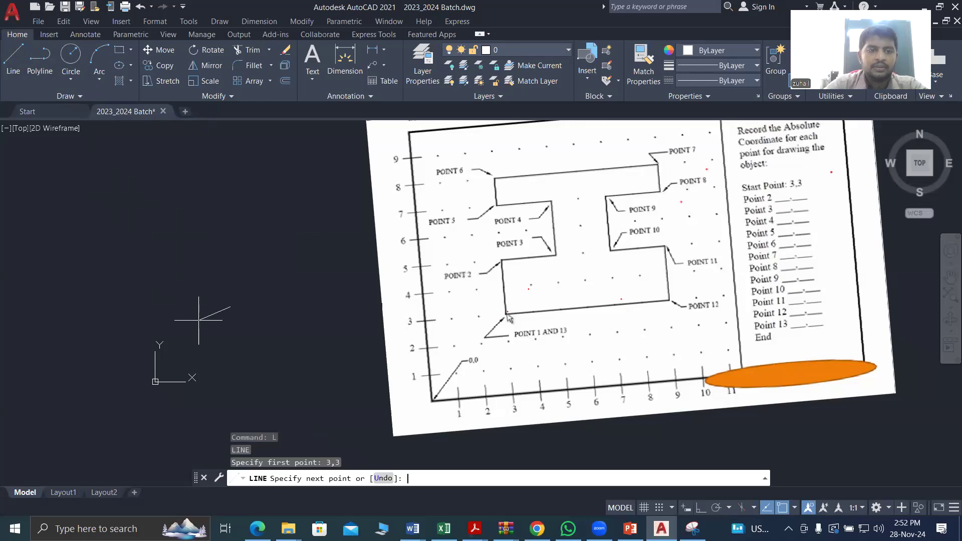
pyautogui.write('@')
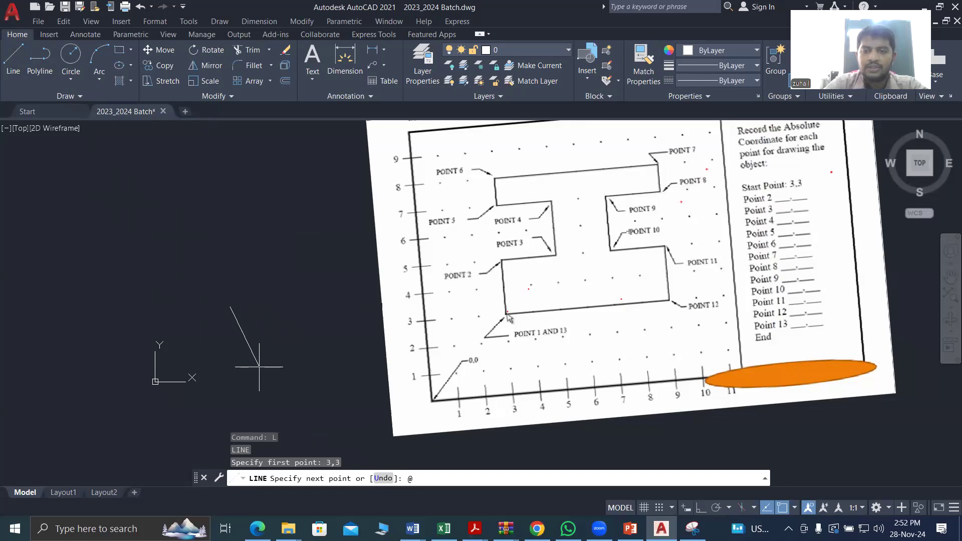
pyautogui.write('6,3')
pyautogui.press('BackSpace')
pyautogui.write('0')
pyautogui.press('Return')
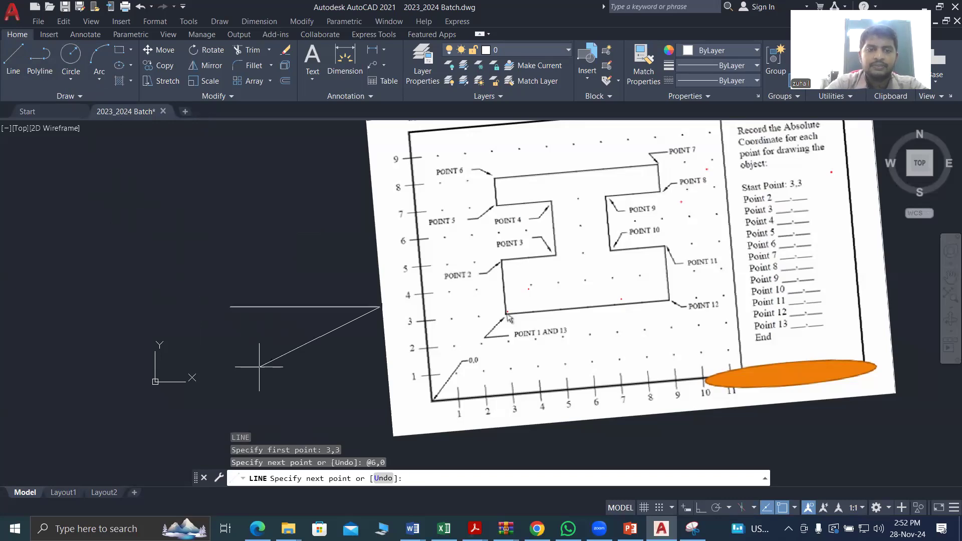
# Continue the line upward from the bottom edge's end to the relative point @0,2
pyautogui.write('@')
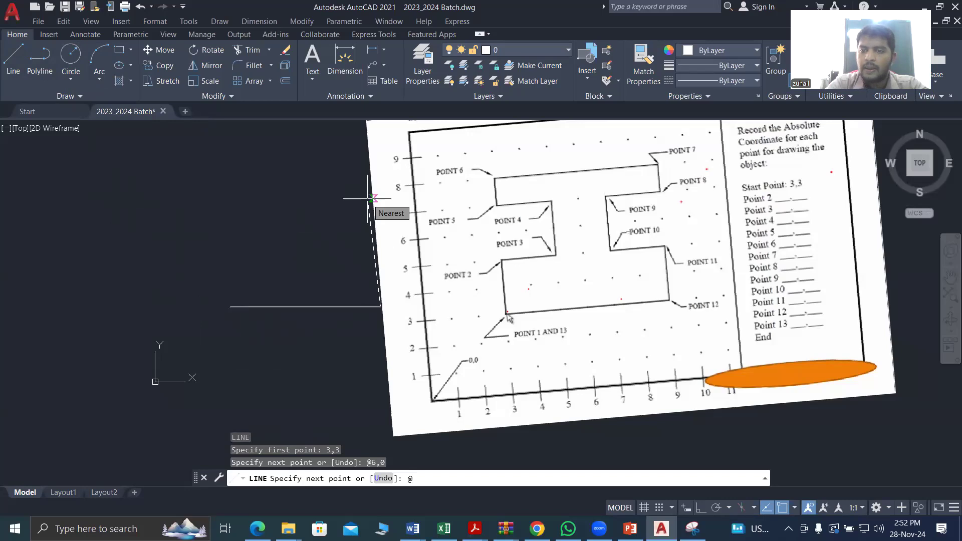
pyautogui.write('0,')
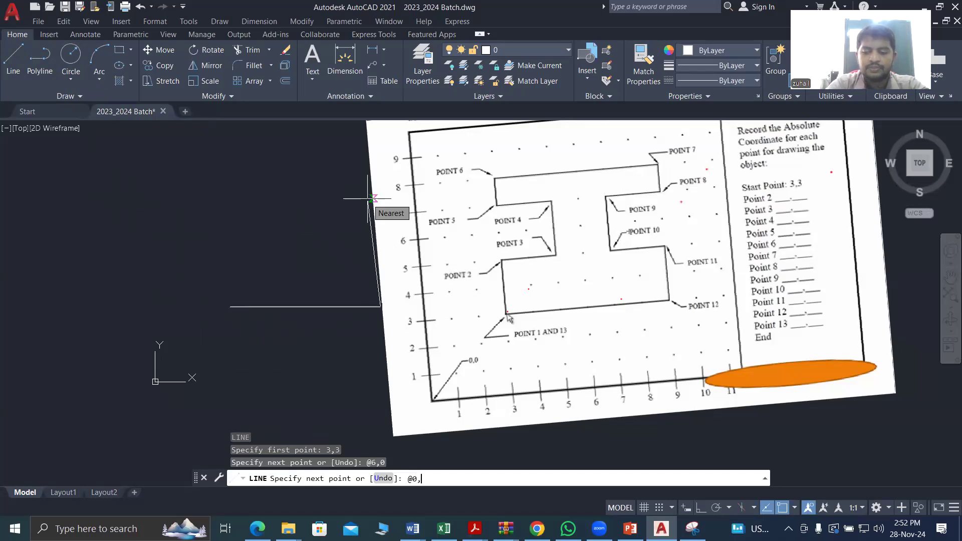
pyautogui.write('2')
pyautogui.press('Return')
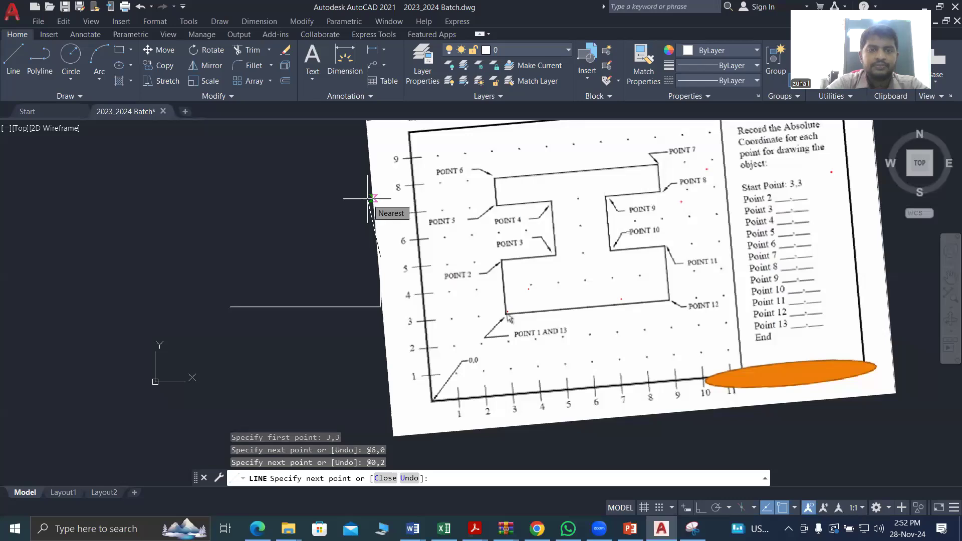
# Continue the line through the relative points @-2,0 and @0,2 to form the lower flange's inner ledge and the web edge
pyautogui.write('@')
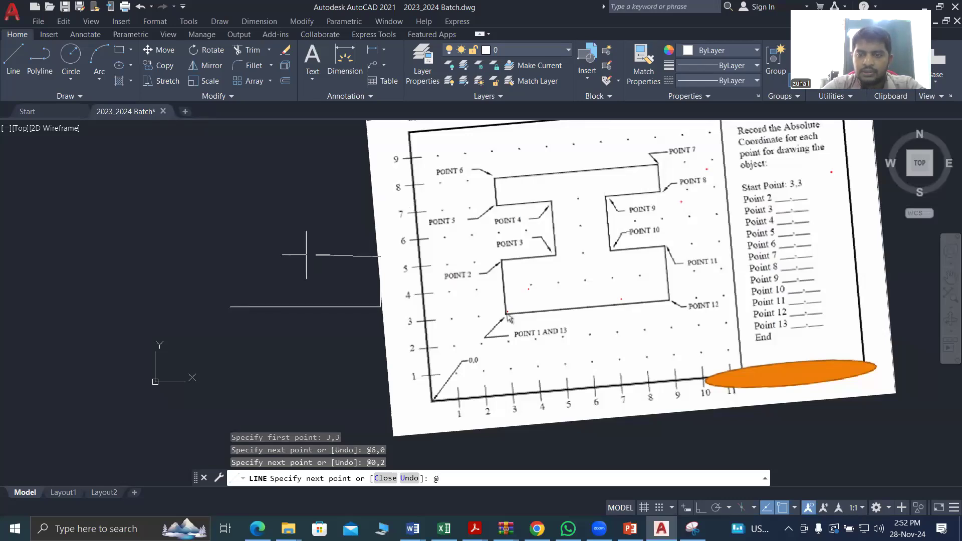
pyautogui.write('-2')
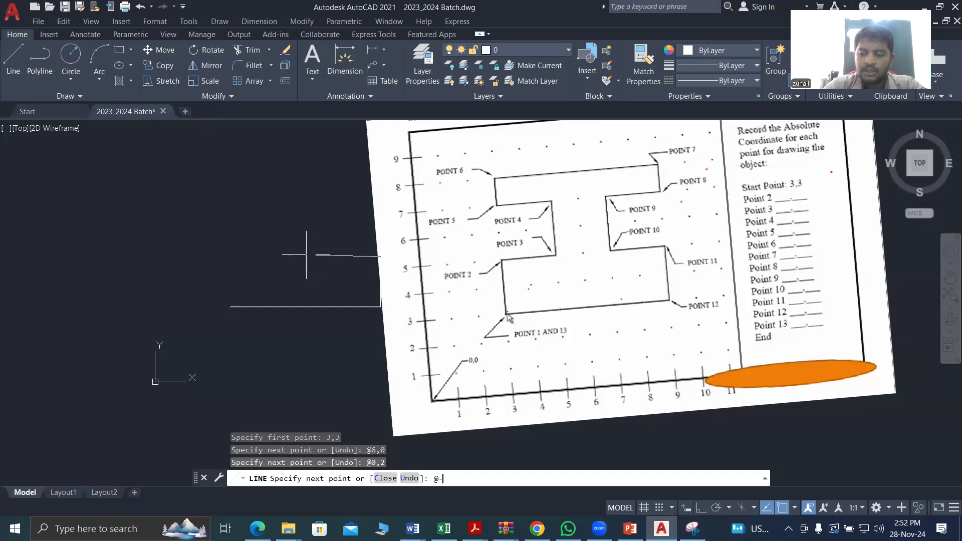
pyautogui.write(',0')
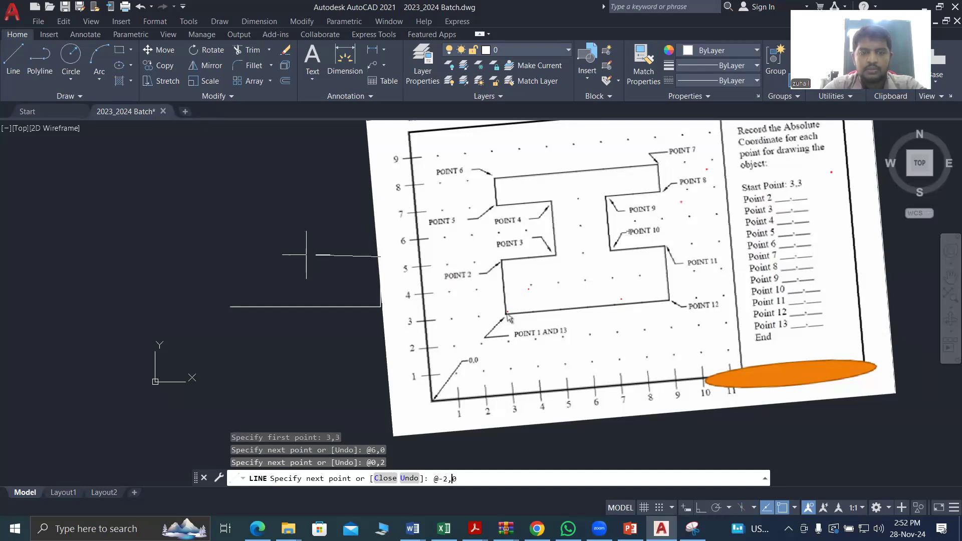
pyautogui.press('Return')
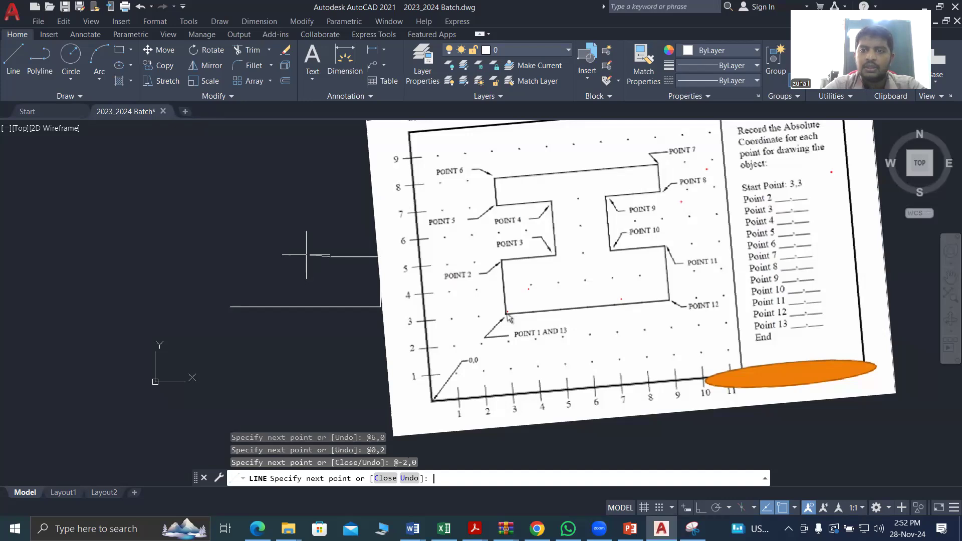
pyautogui.write('@')
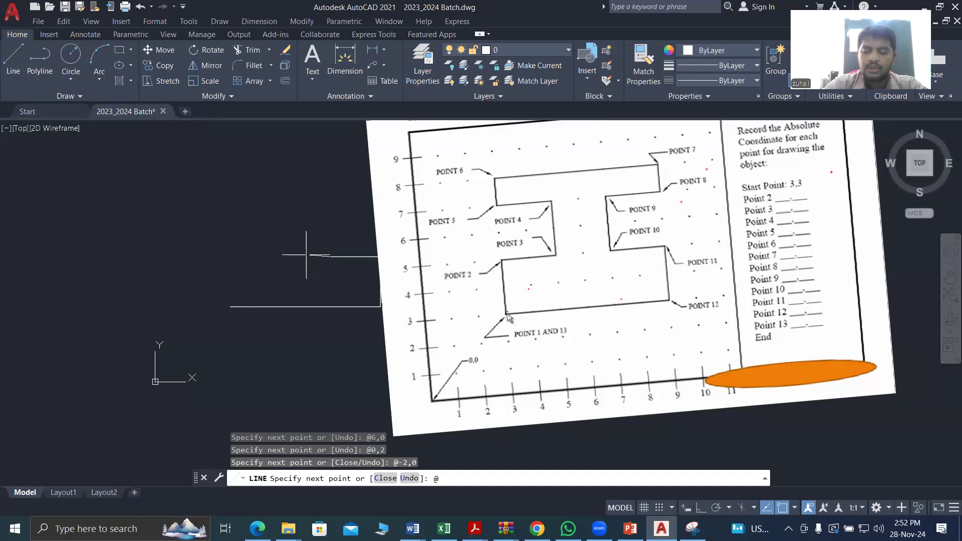
pyautogui.write('0,')
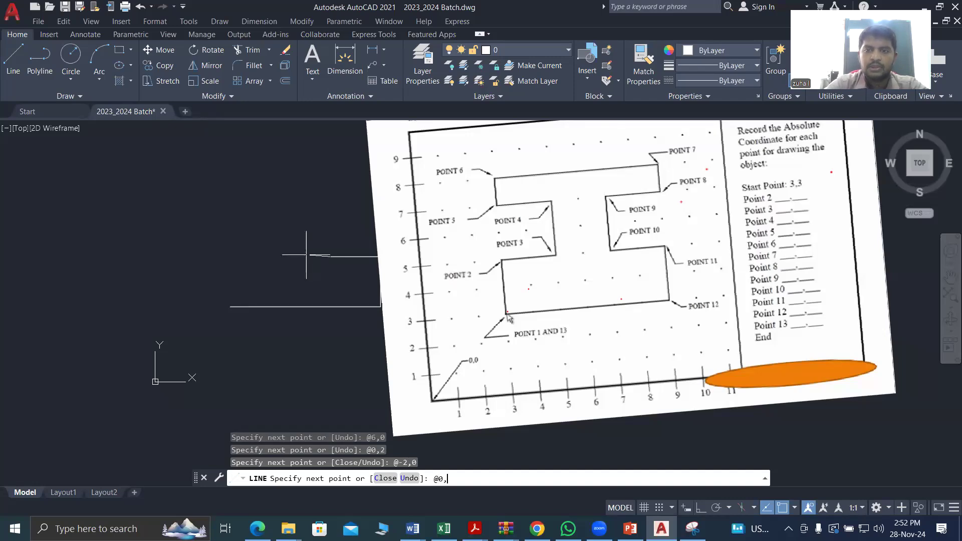
pyautogui.write('2')
pyautogui.press('Return')
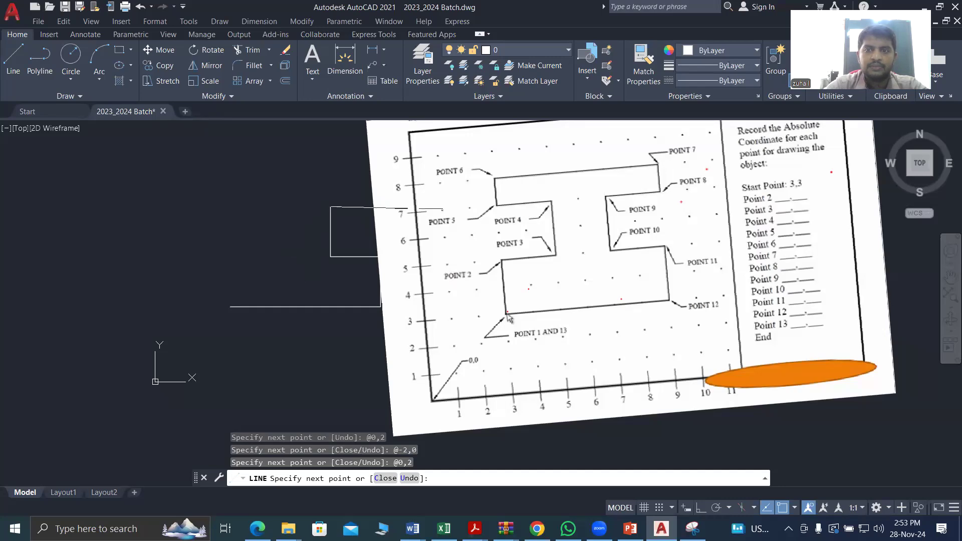
# Continue the line outward to @2,0 and up to @0,1 to form the upper flange's underside and end edge
pyautogui.write('@')
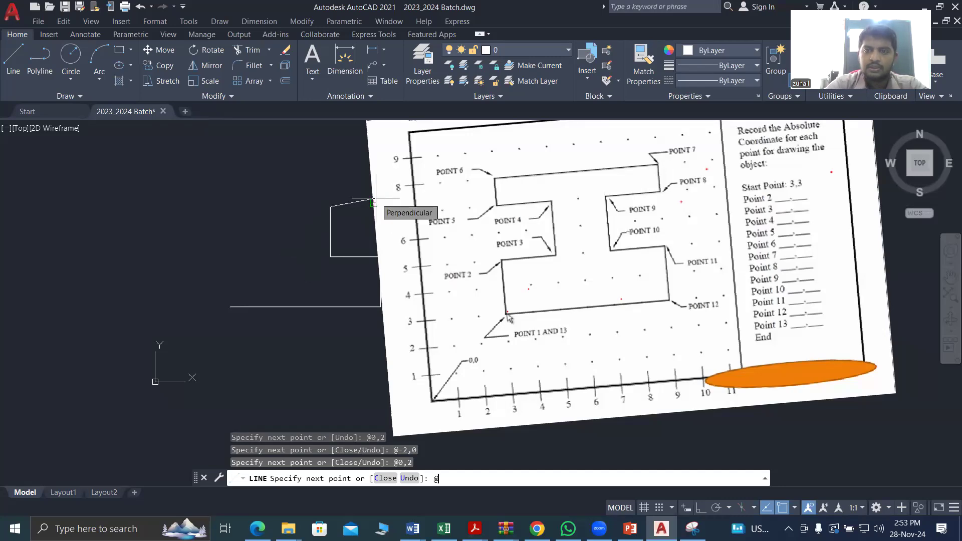
pyautogui.write('2,0')
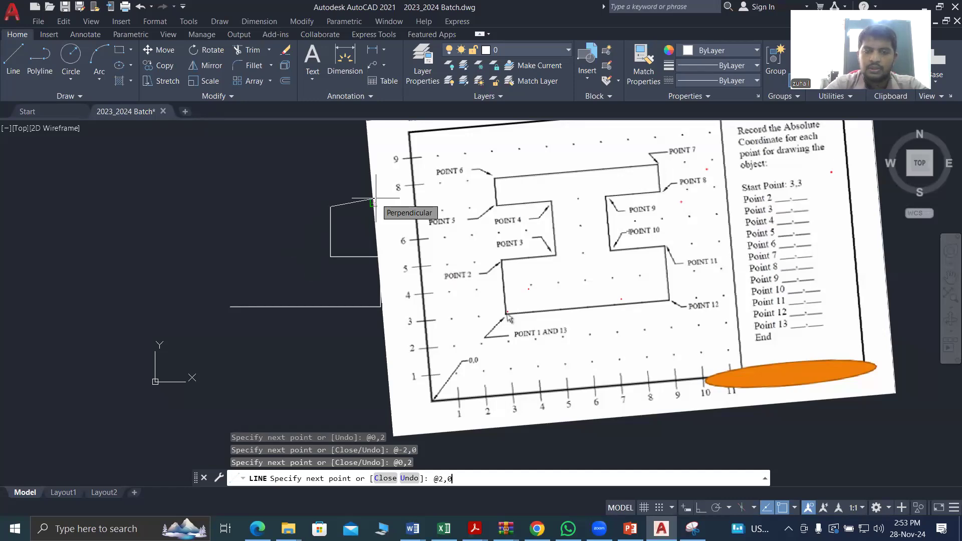
pyautogui.press('Return')
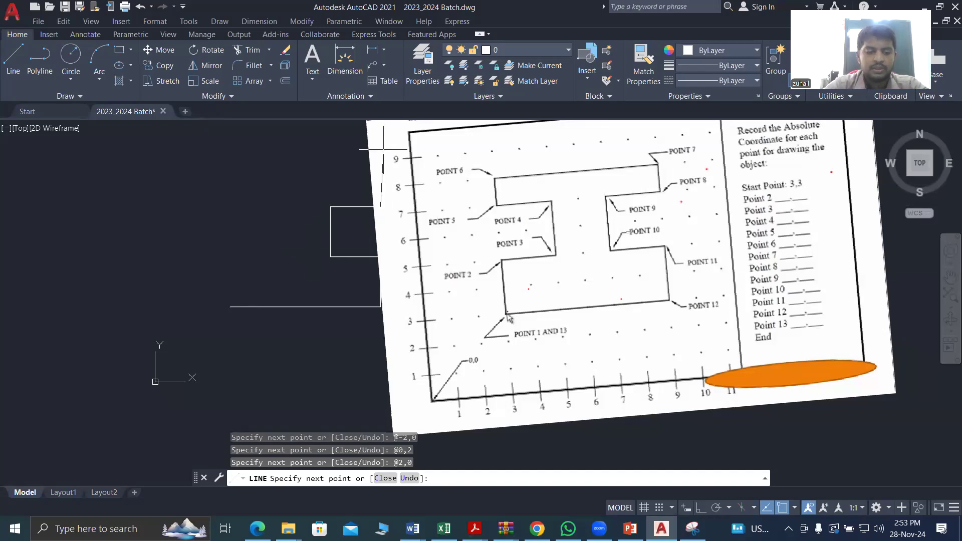
pyautogui.write('@')
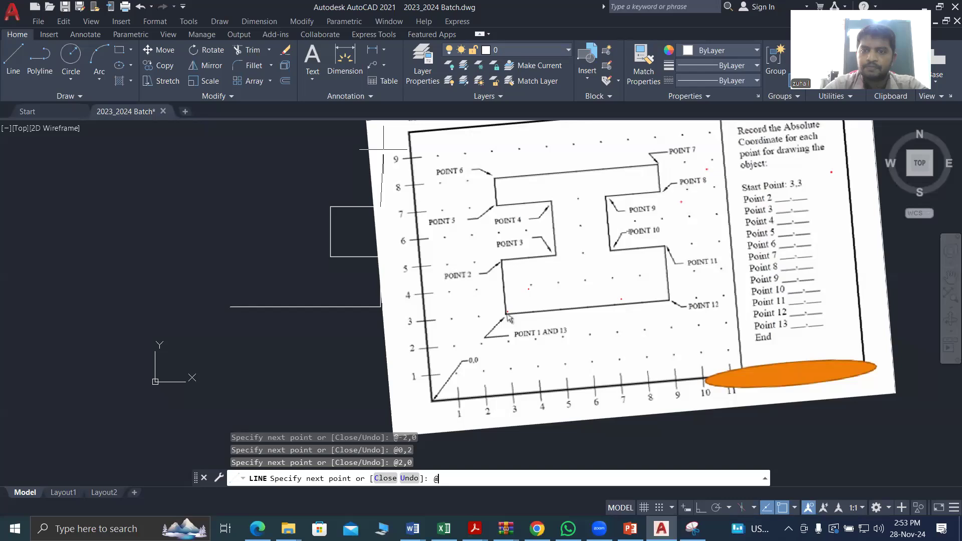
pyautogui.write('0,1')
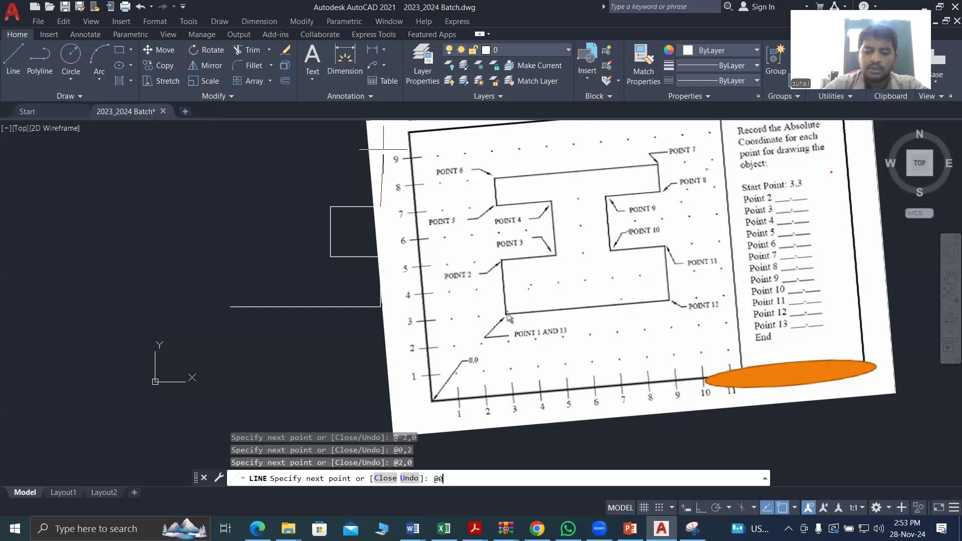
pyautogui.press('Return')
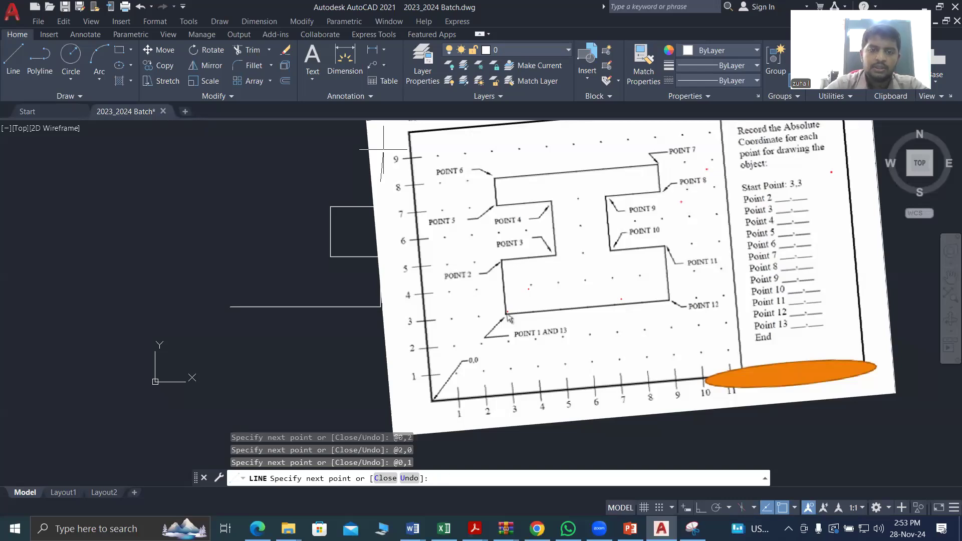
# Draw the upper flange's top edge to the relative point @-6,0 and its opposite end edge down to @0,-1
pyautogui.write('@')
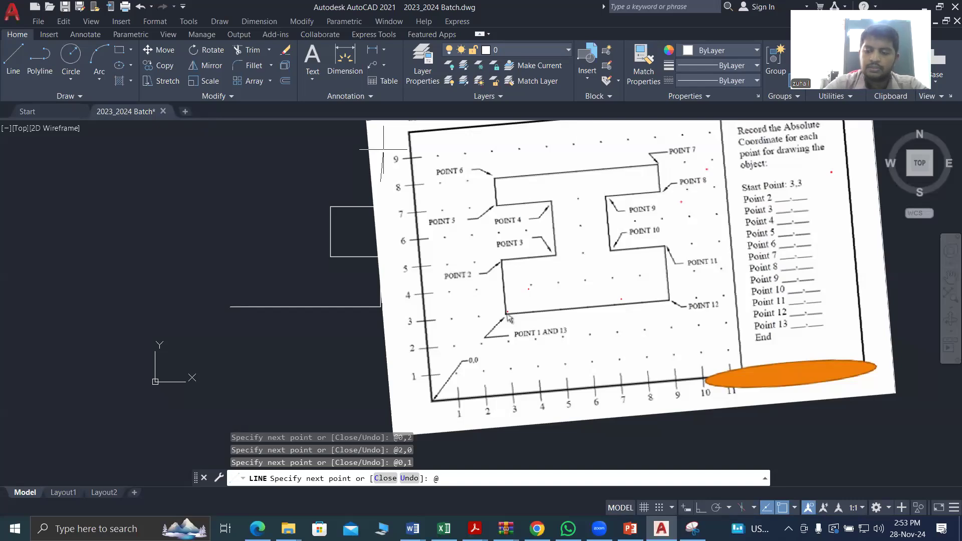
pyautogui.write('-6,0')
pyautogui.press('Return')
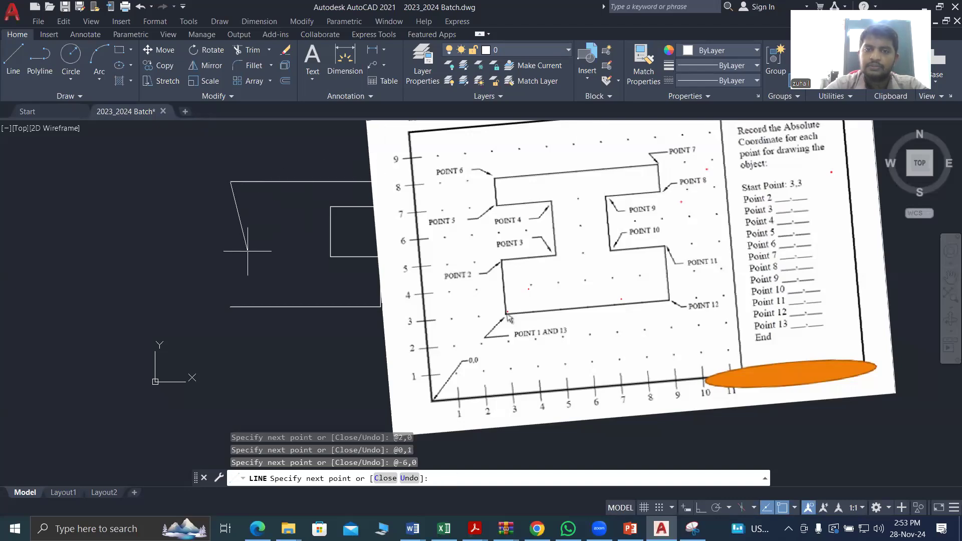
pyautogui.write('@')
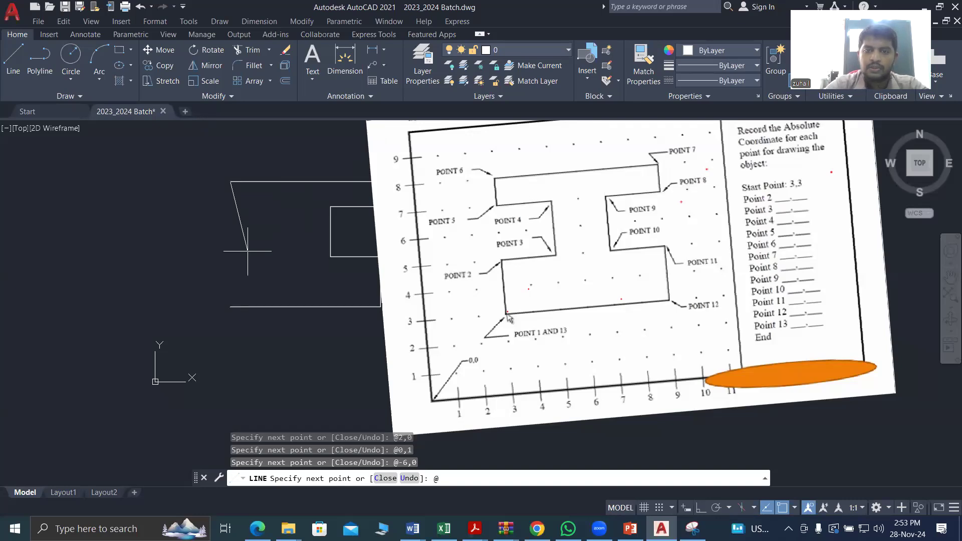
pyautogui.write('0,-1')
pyautogui.press('Return')
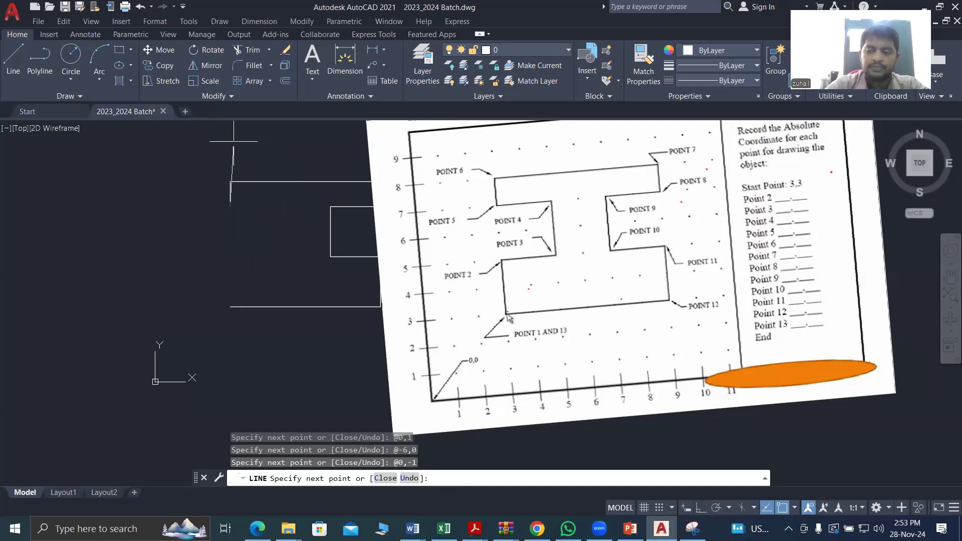
# Continue the line inward to the relative point @2,0 and down the web's second edge to @0,-2
pyautogui.write('@')
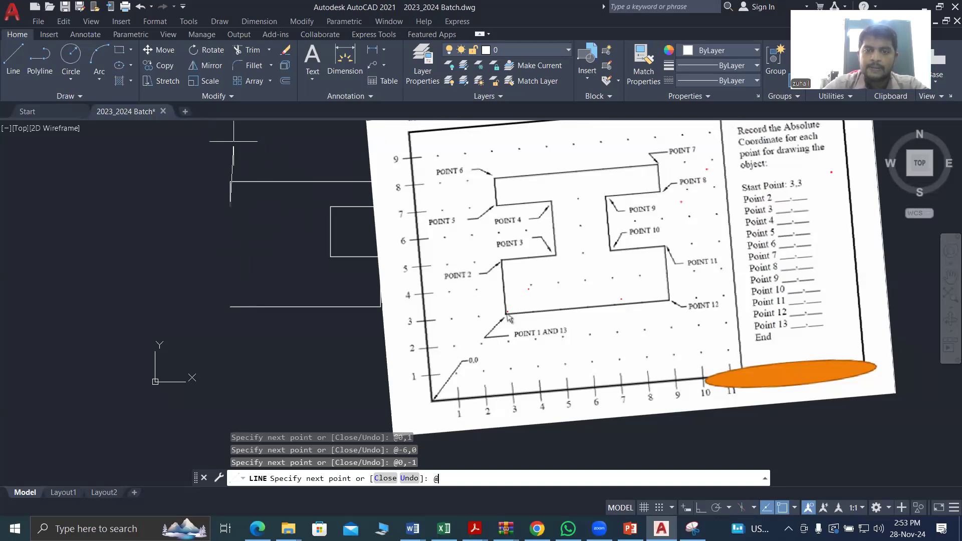
pyautogui.write('2,0')
pyautogui.press('Return')
pyautogui.write('@')
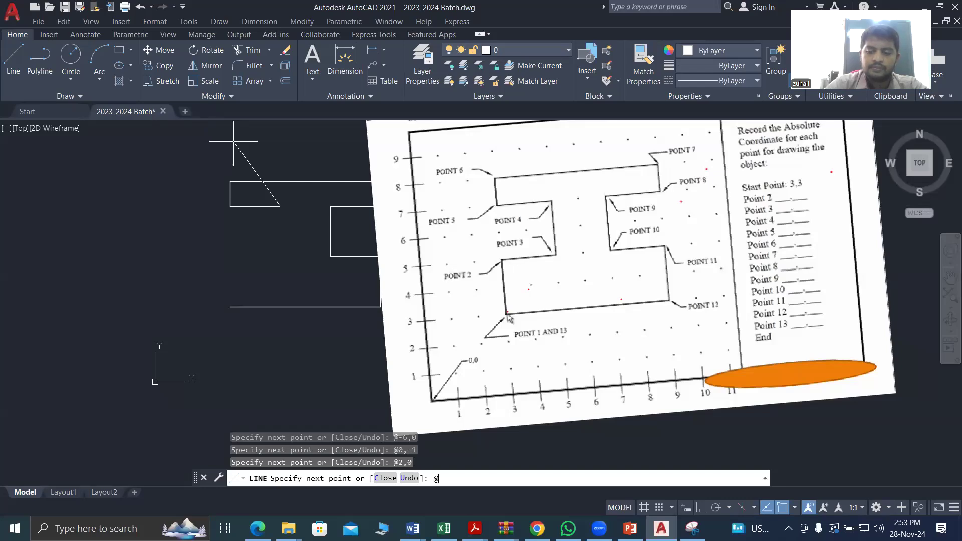
pyautogui.write('0,-2')
pyautogui.press('Return')
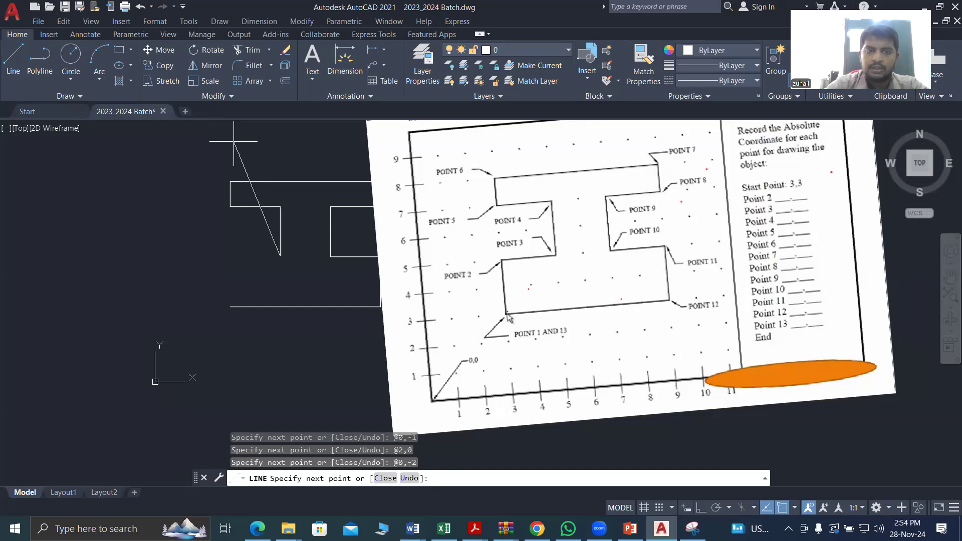
# Draw the remaining lower flange ledge to the relative point @-2,0 and close the profile back to its start point
pyautogui.write('@')
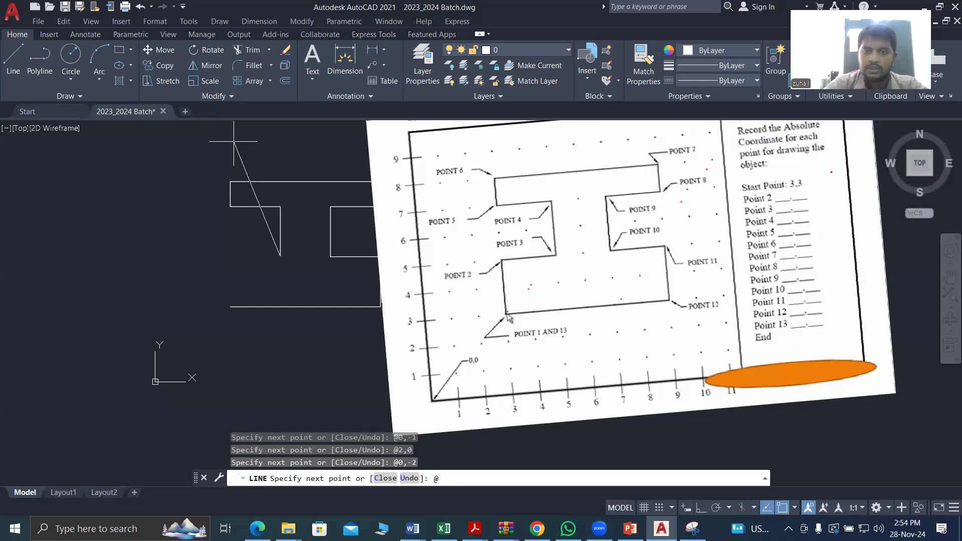
pyautogui.write('-2')
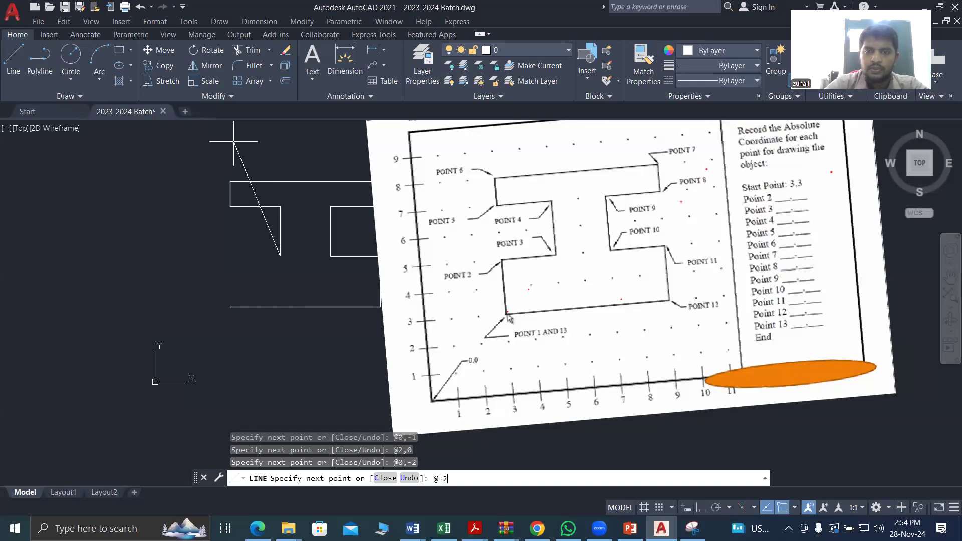
pyautogui.write(',0')
pyautogui.press('Return')
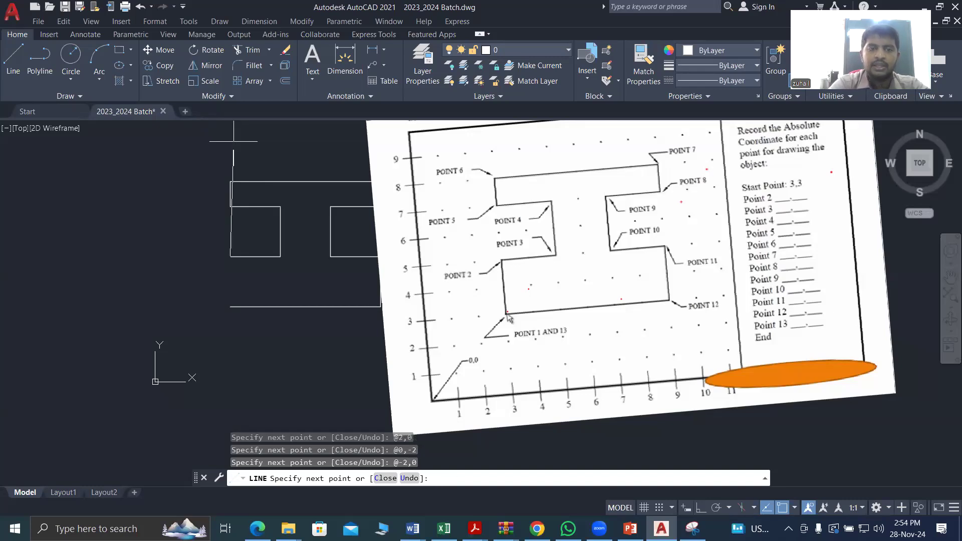
pyautogui.write('c')
pyautogui.press('Return')
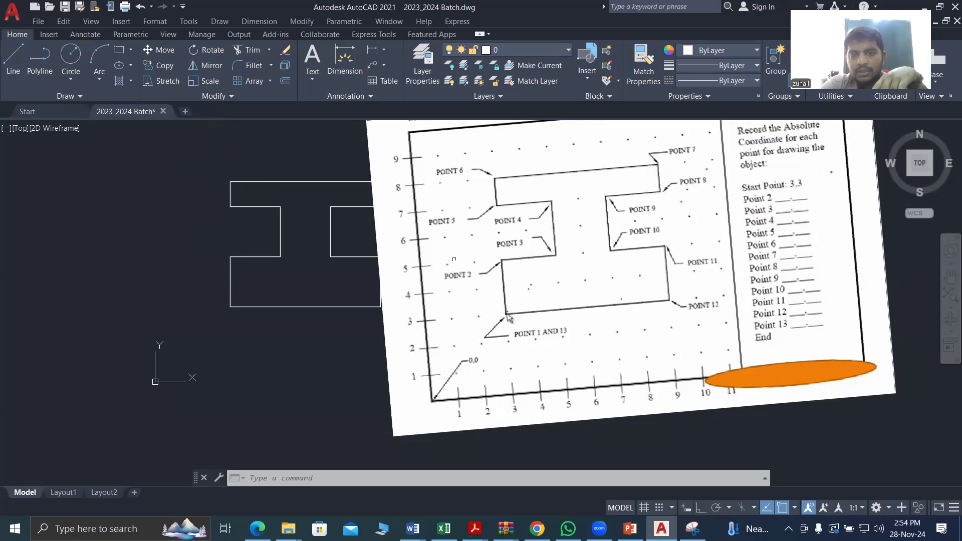
# Select the whole I-shaped profile with a selection window and delete it
pyautogui.click(214, 170)
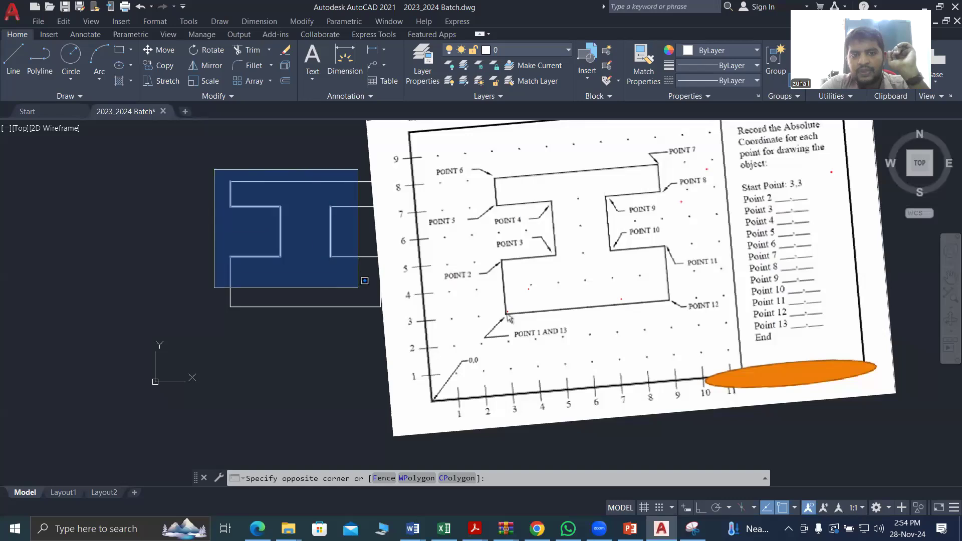
pyautogui.click(385, 312)
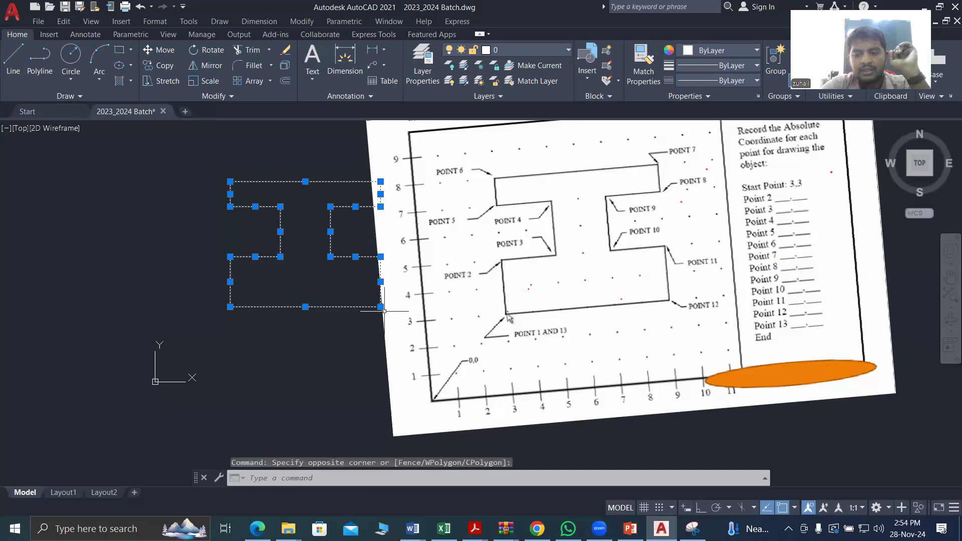
pyautogui.press('Delete')
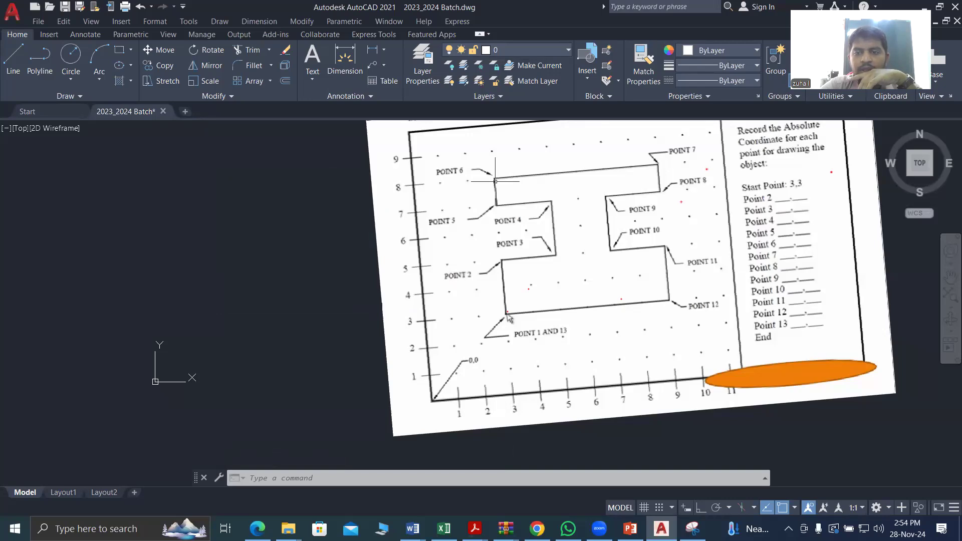
# Minimize the drawing window and switch to the AutoCad-Drawing presentation in PowerPoint
pyautogui.click(925, 6)
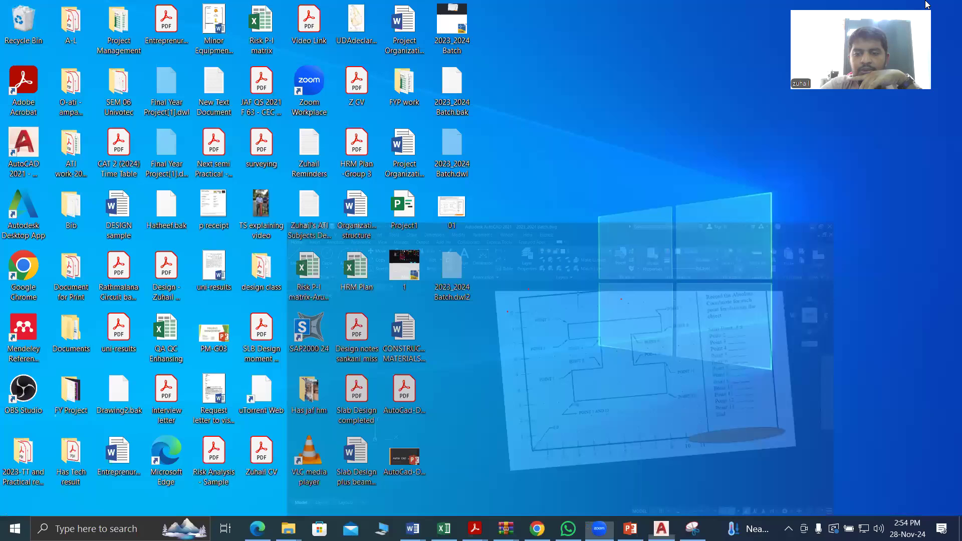
pyautogui.click(630, 529)
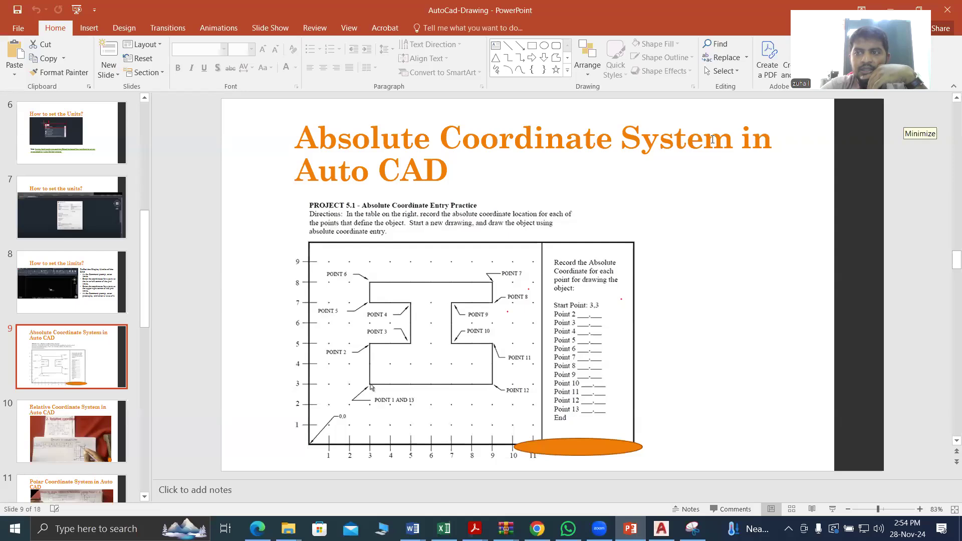
pyautogui.click(902, 118)
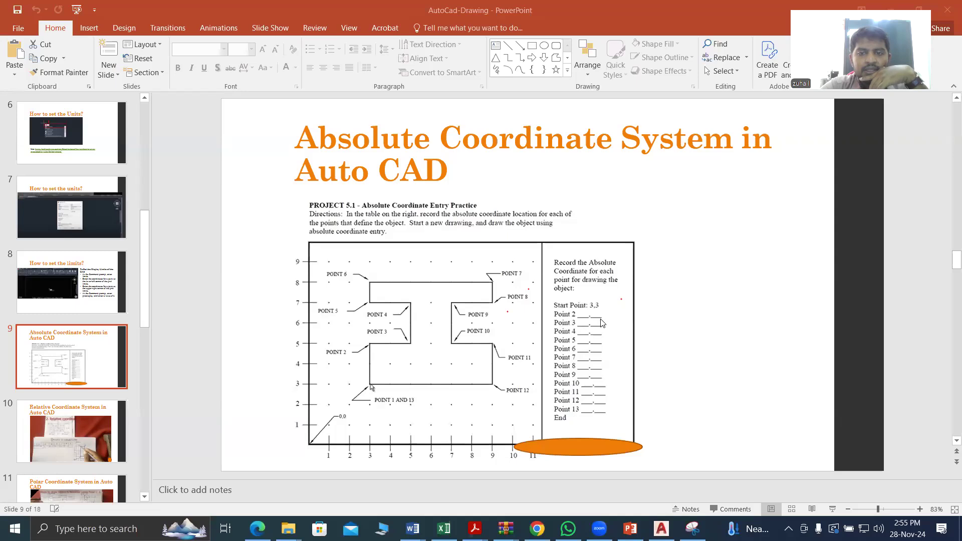
# Advance to the "Relative Coordinate System in Auto CAD" slide and start the slide show from the beginning
pyautogui.click(949, 398)
pyautogui.scroll(-1, 949, 397)
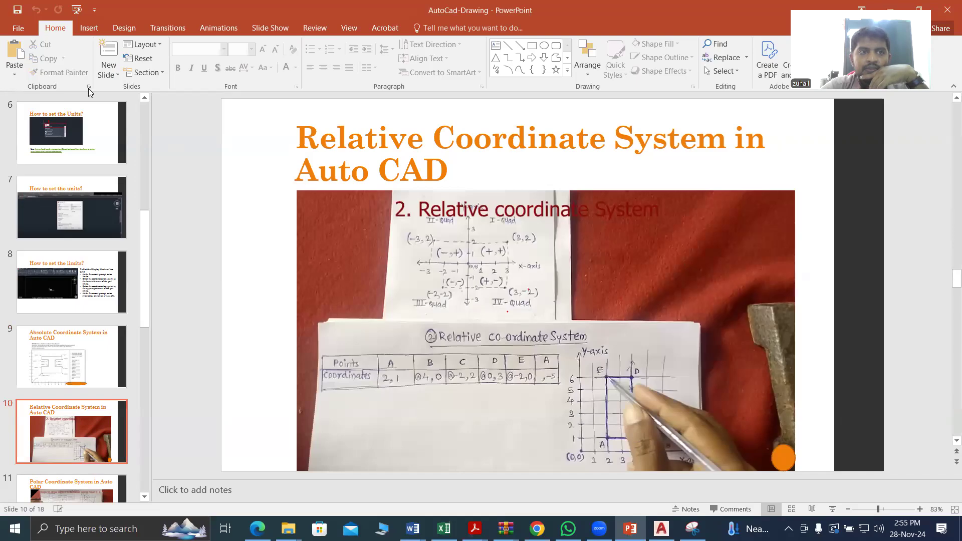
pyautogui.press('F5')
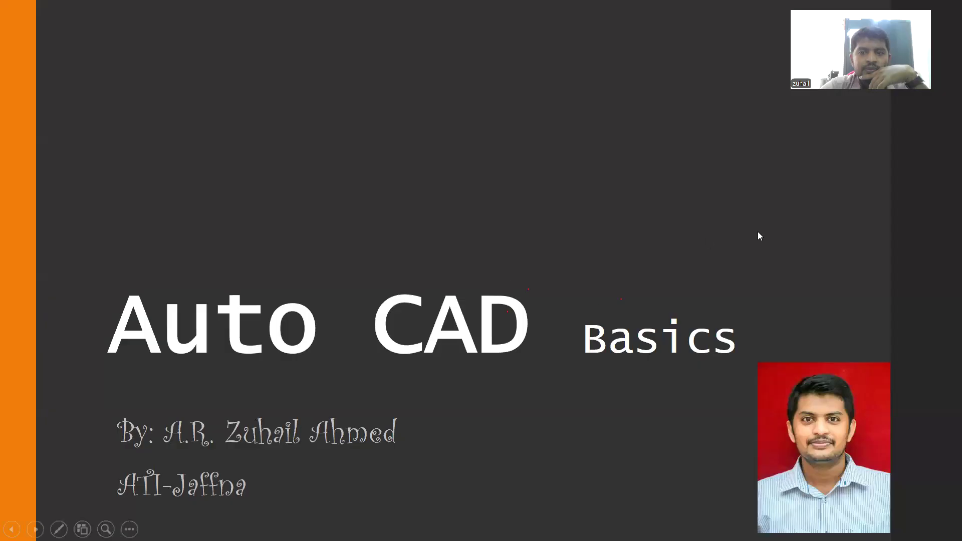
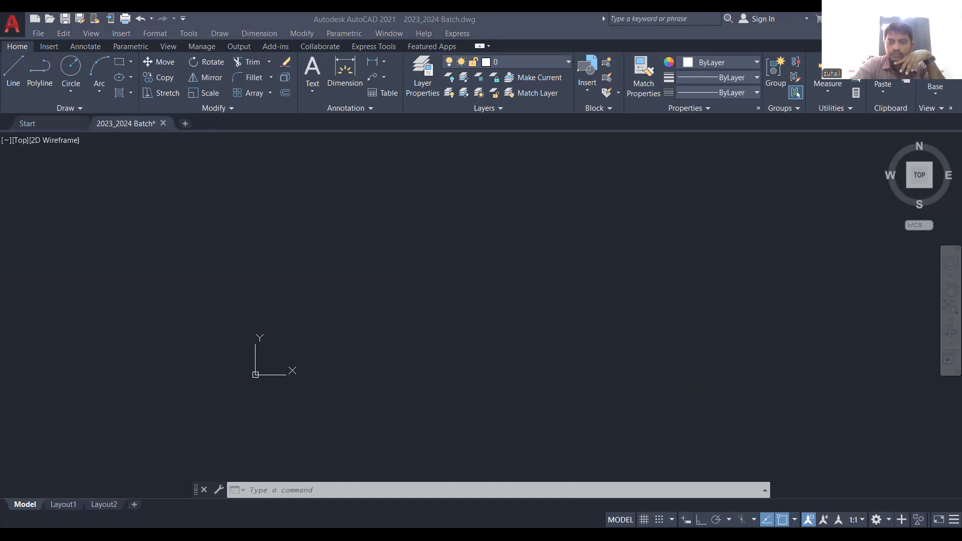
pyautogui.click(585, 298)
pyautogui.rightClick(586, 299)
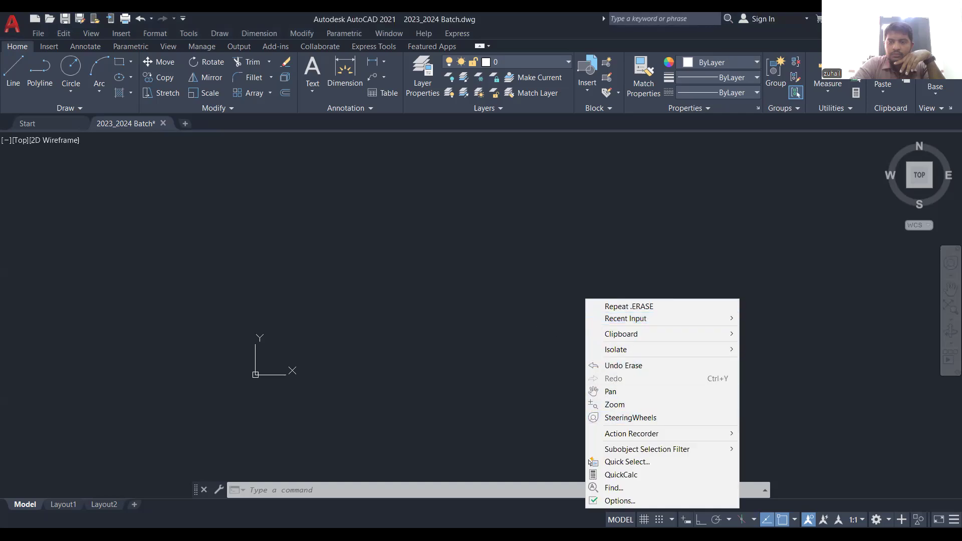
pyautogui.click(590, 462)
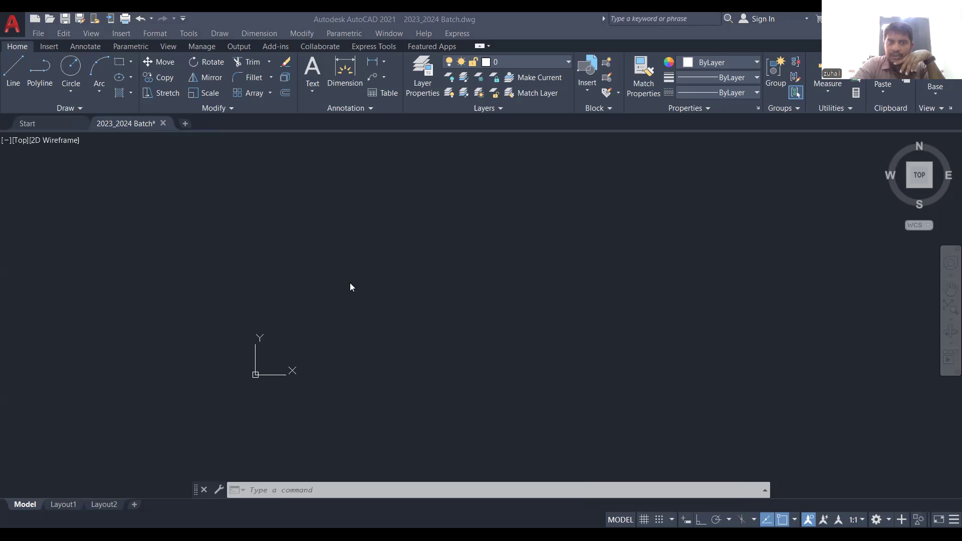
pyautogui.scroll(2, 424, 239)
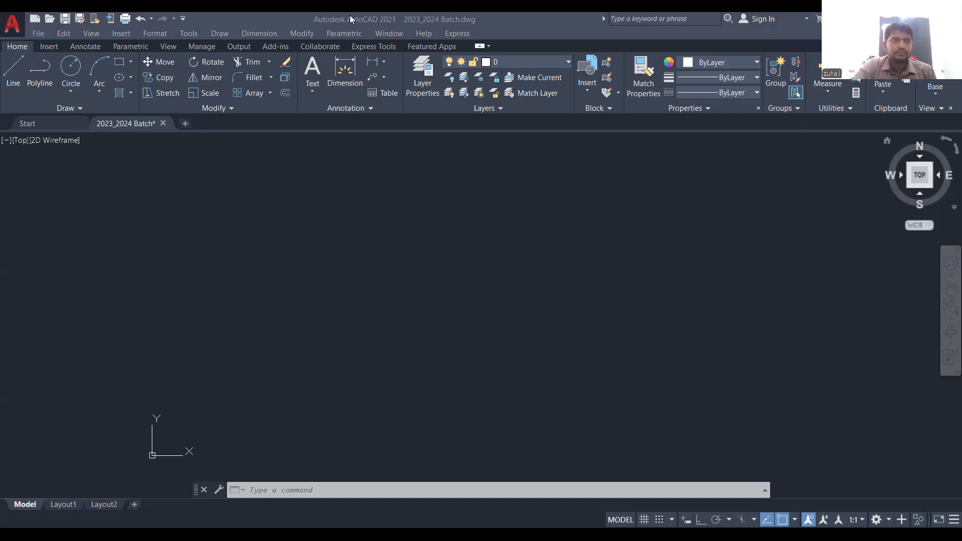
pyautogui.hotkey('alt', 'i')
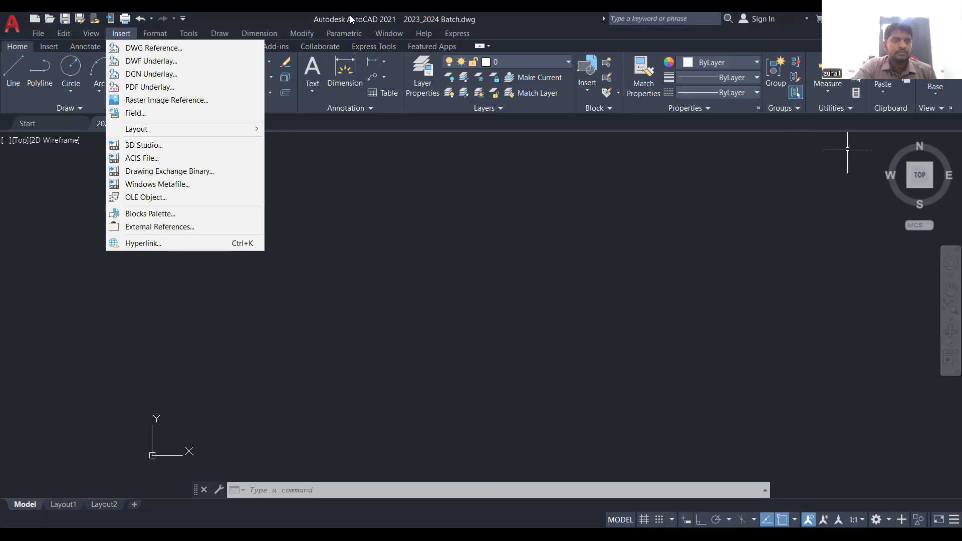
pyautogui.press('Right')
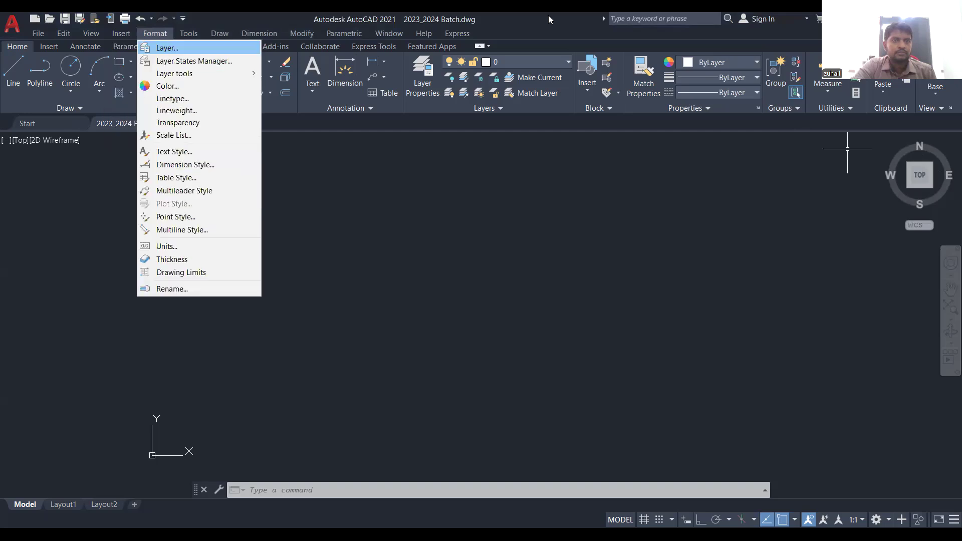
pyautogui.press('Escape')
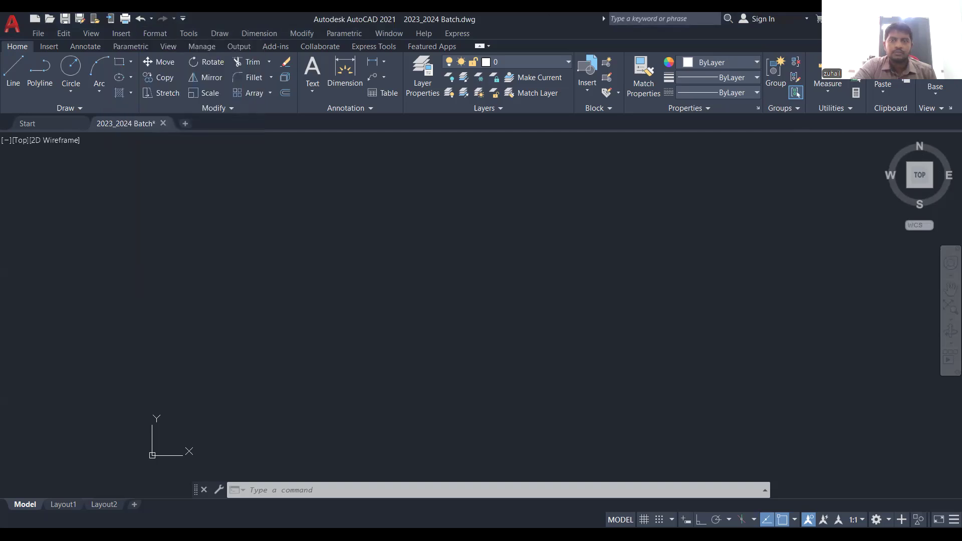
pyautogui.press('super+Left')
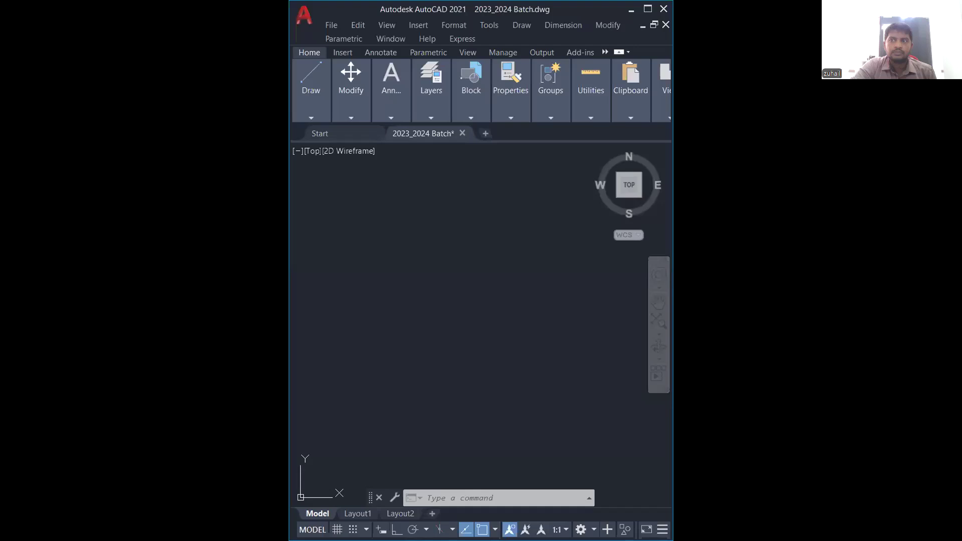
pyautogui.click(425, 499)
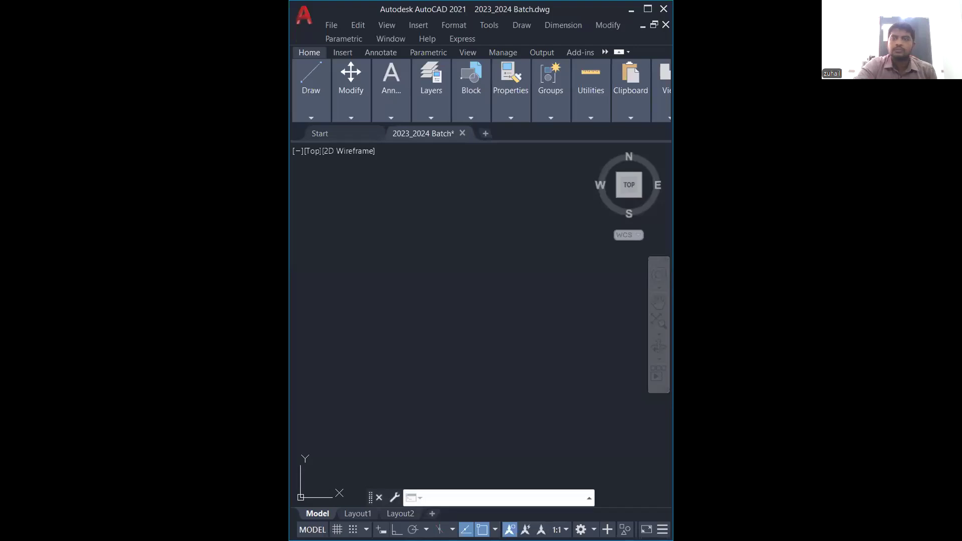
pyautogui.press('Escape')
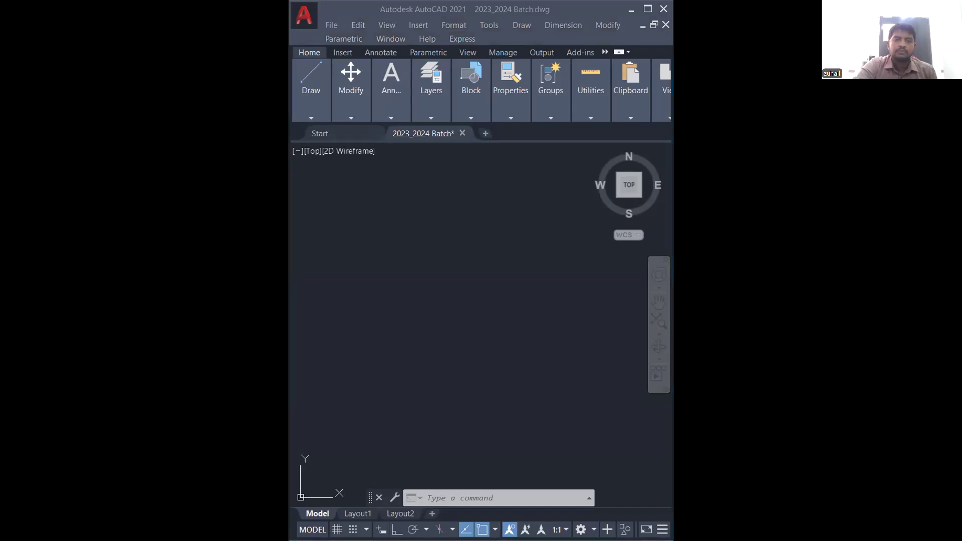
pyautogui.hotkey('ctrl', 'v')
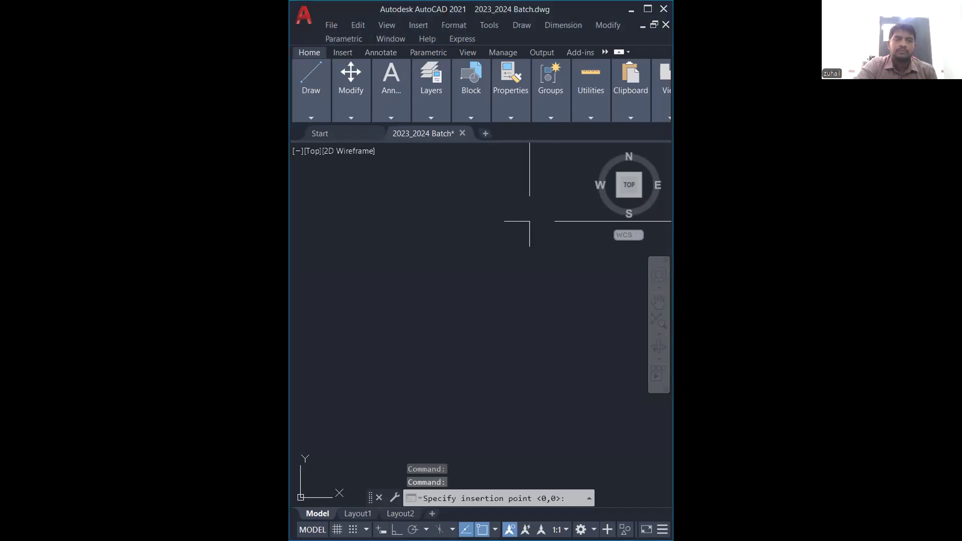
pyautogui.click(648, 9)
pyautogui.press('Escape')
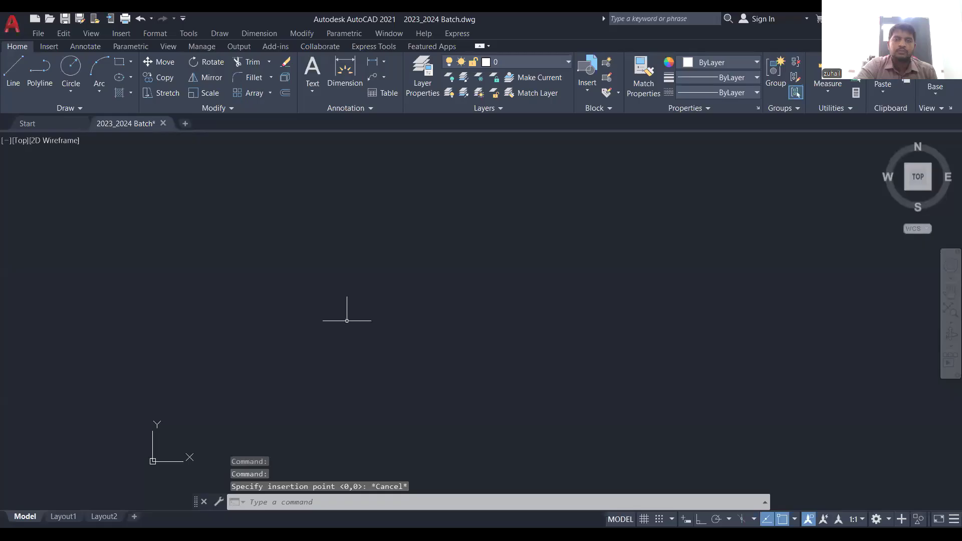
pyautogui.click(521, 283)
pyautogui.click(597, 218)
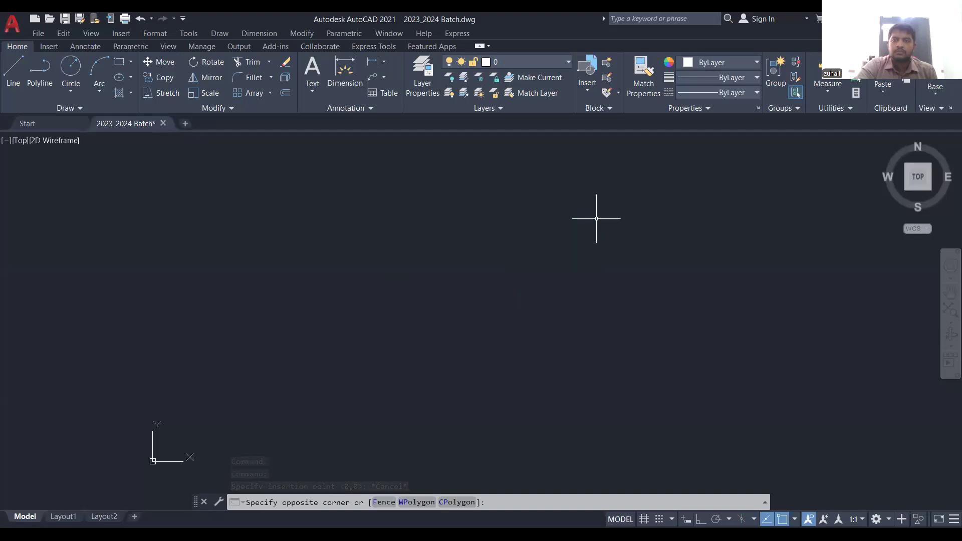
# Insert the hand-drawn polar coordinate sketch image near the origin, picking its position and scale and keeping it unrotated with Ortho on
pyautogui.click(939, 19)
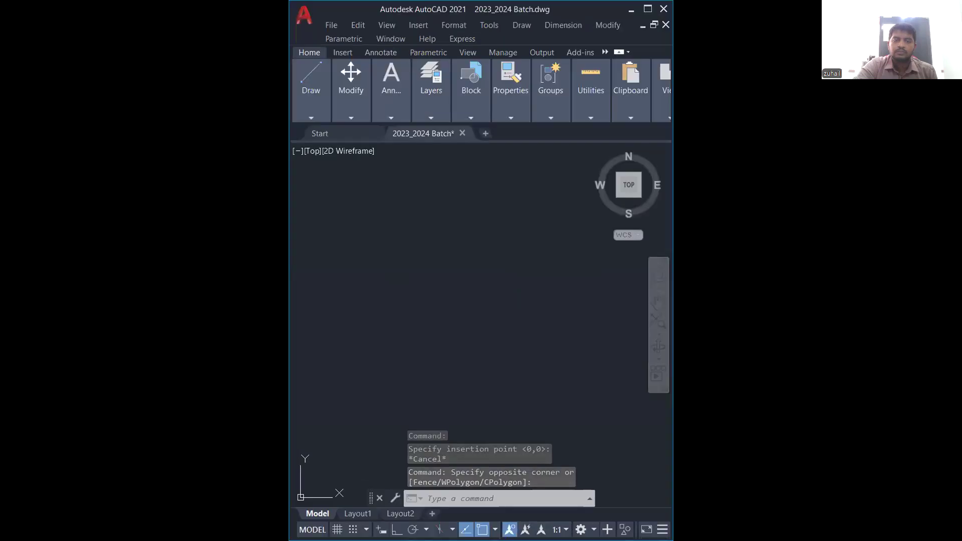
pyautogui.moveTo(547, 346); pyautogui.dragTo(314, 413)
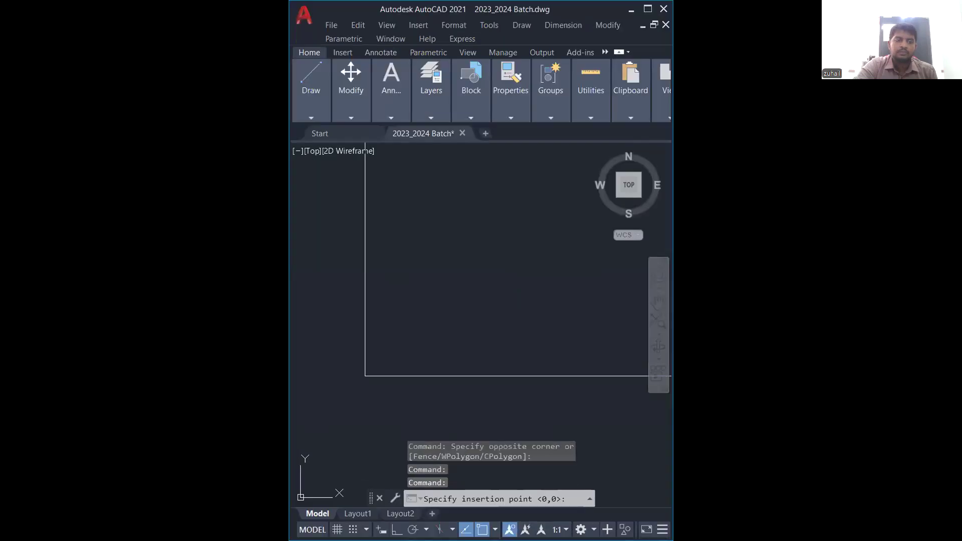
pyautogui.click(395, 360)
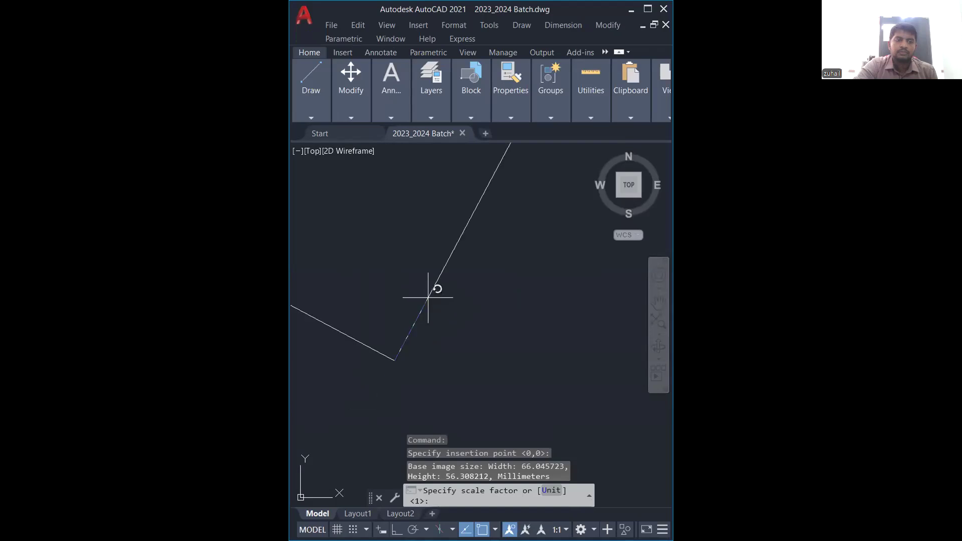
pyautogui.click(428, 298)
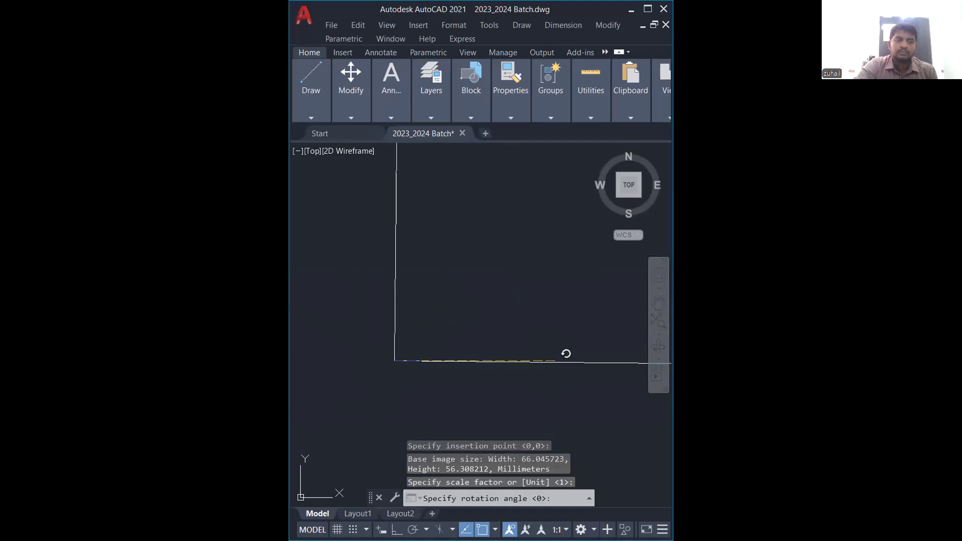
pyautogui.press('F8')
pyautogui.click(572, 424)
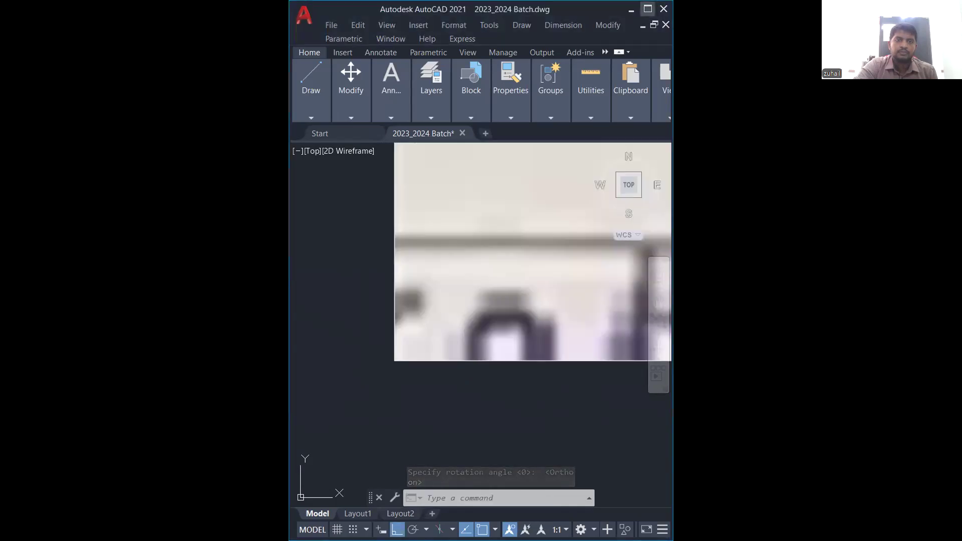
# Maximize the drawing window and shrink the sketch image by its upper-right corner grip so it is small beside the origin
pyautogui.click(648, 8)
pyautogui.scroll(-6, 439, 392)
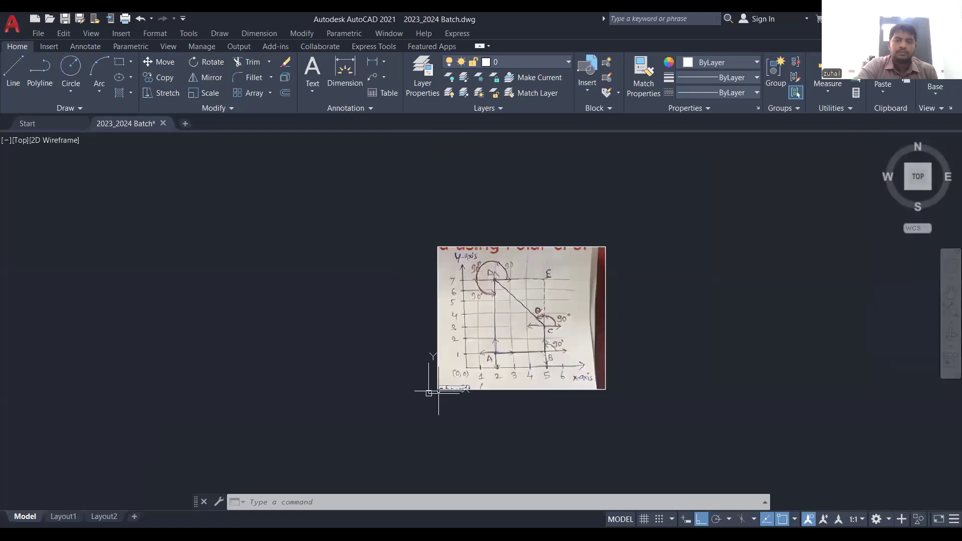
pyautogui.click(606, 247)
pyautogui.click(606, 246)
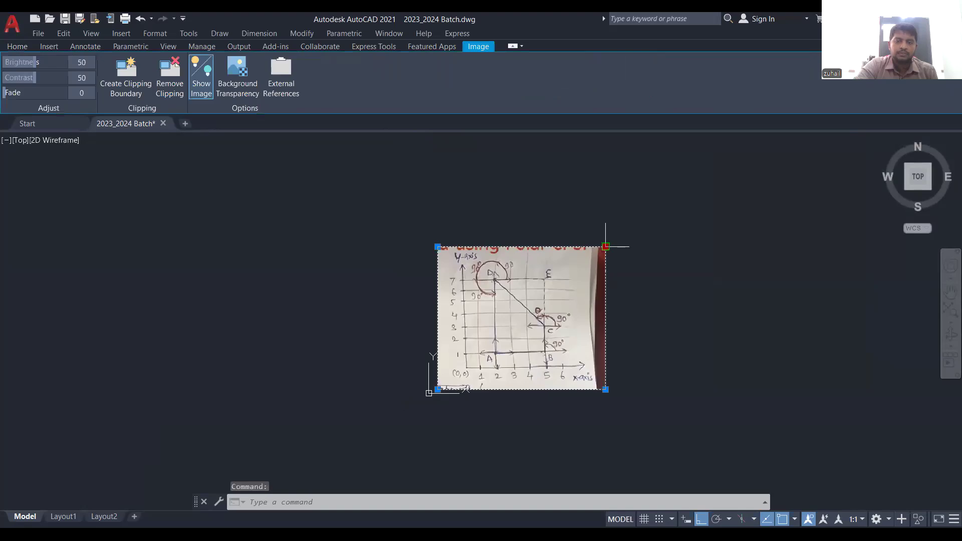
pyautogui.click(450, 378)
pyautogui.scroll(10, 435, 392)
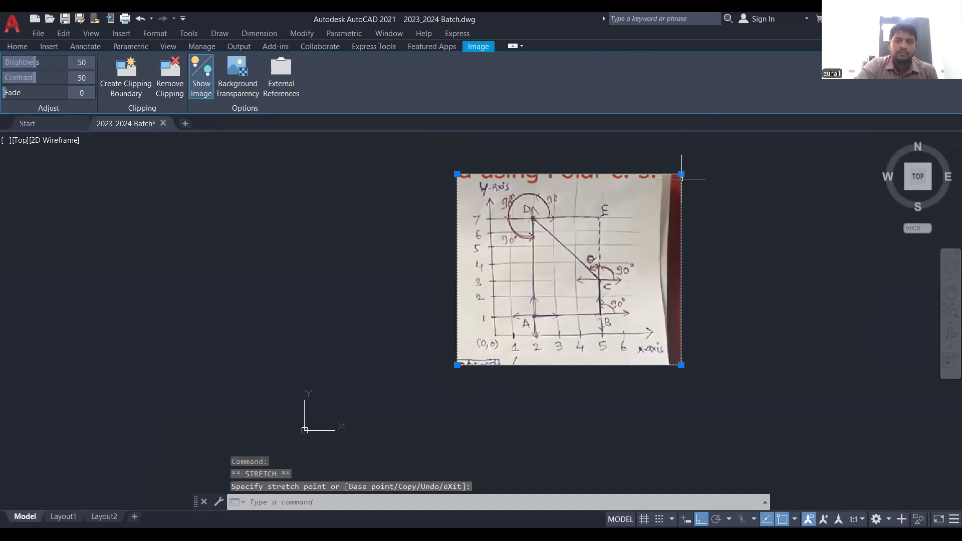
pyautogui.click(681, 174)
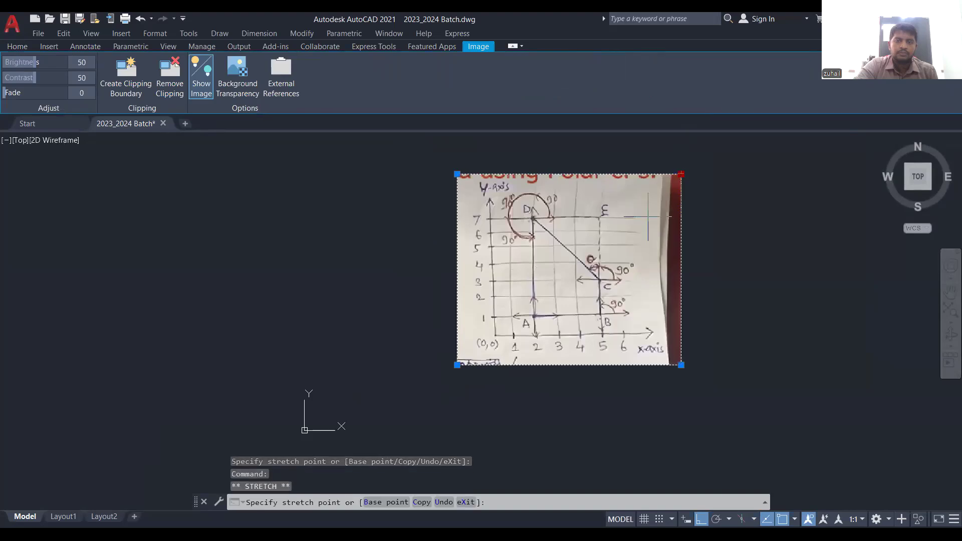
pyautogui.press('Escape')
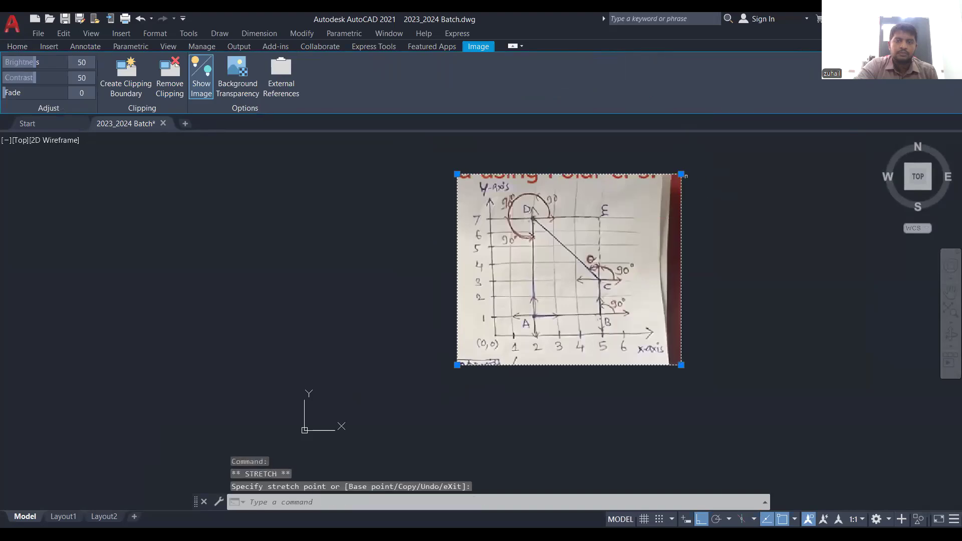
pyautogui.click(681, 174)
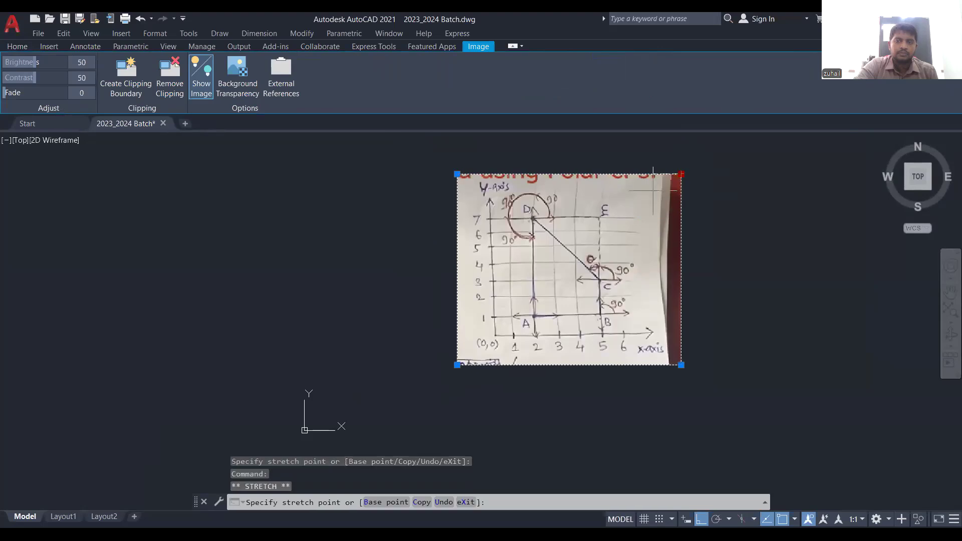
pyautogui.press('Escape')
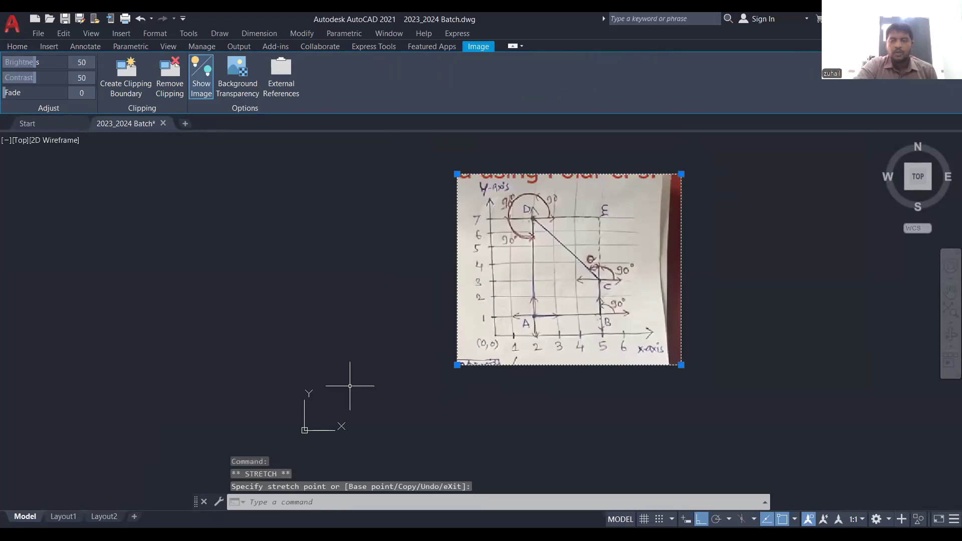
pyautogui.press('Escape')
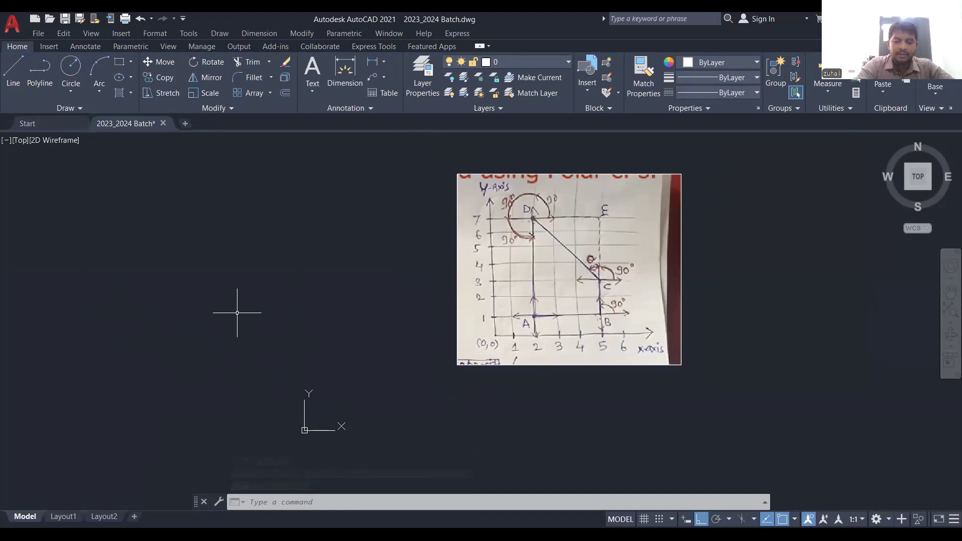
# Start a line at 2,1 for point A and draw segment AB to the relative polar point @3<0
pyautogui.write('l')
pyautogui.press('Return')
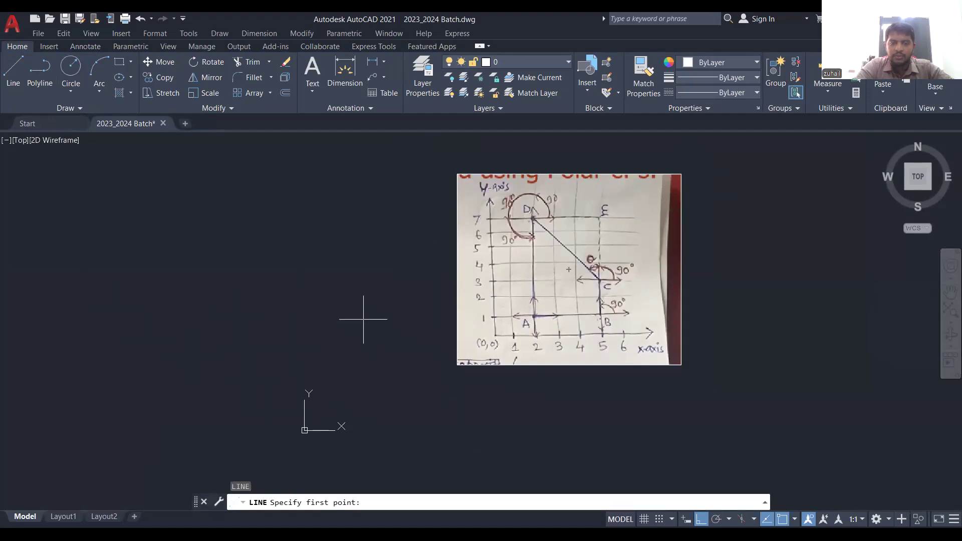
pyautogui.write('2,1')
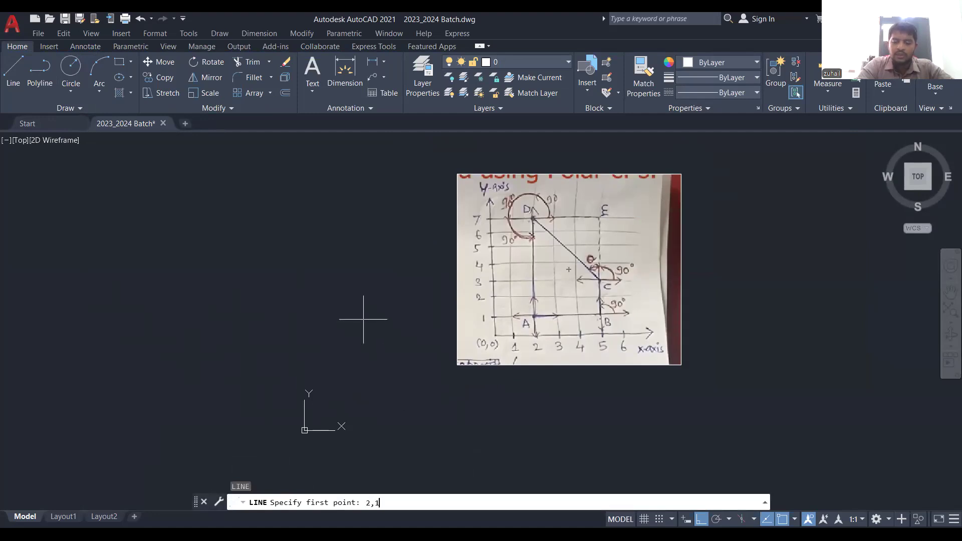
pyautogui.press('Return')
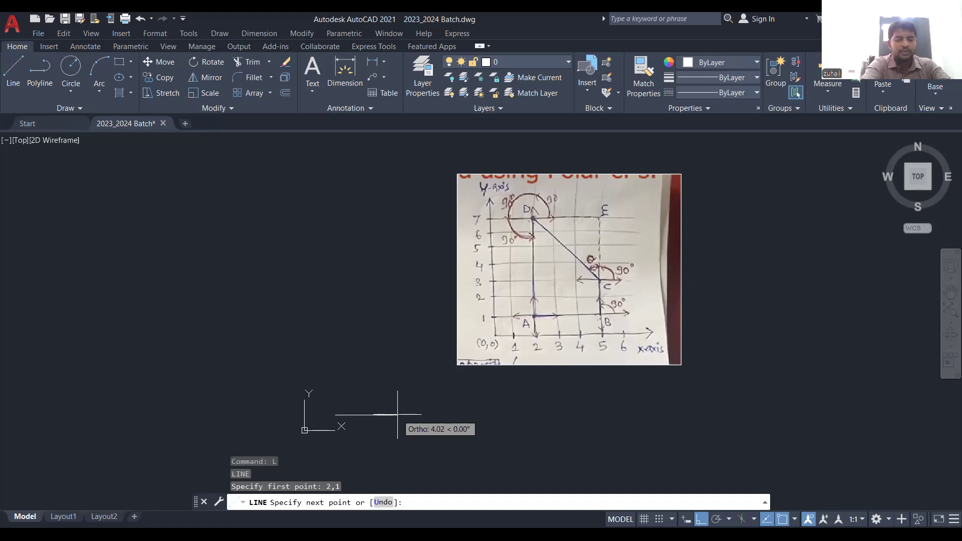
pyautogui.write('@')
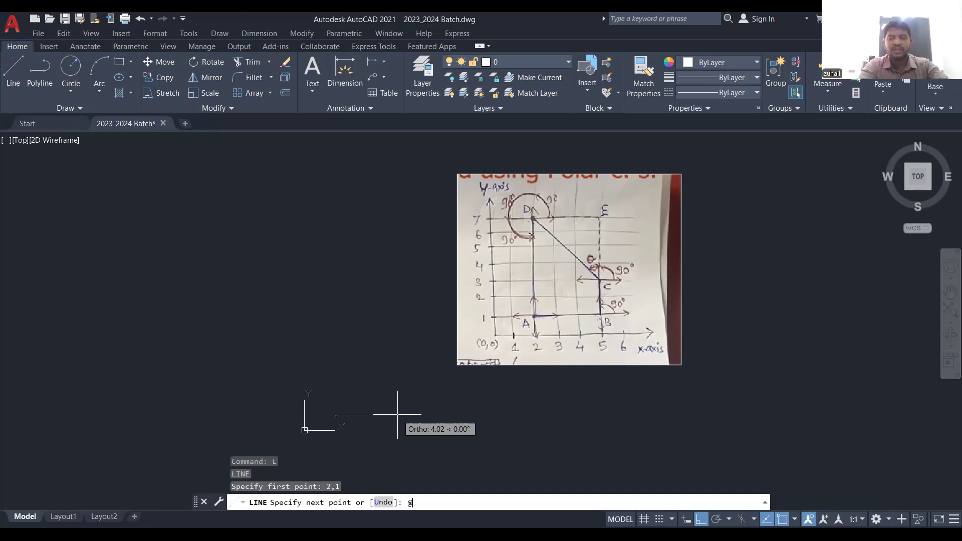
pyautogui.write('3')
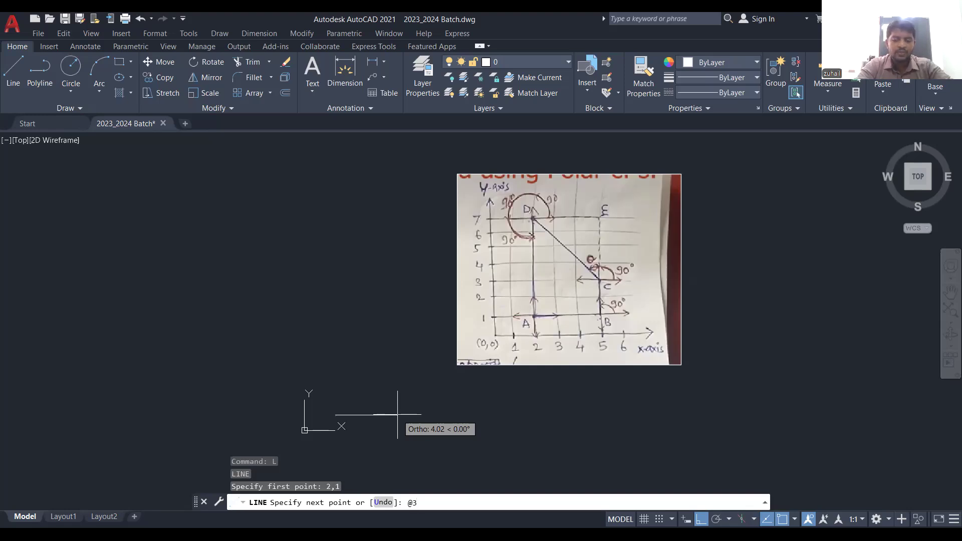
pyautogui.write('<')
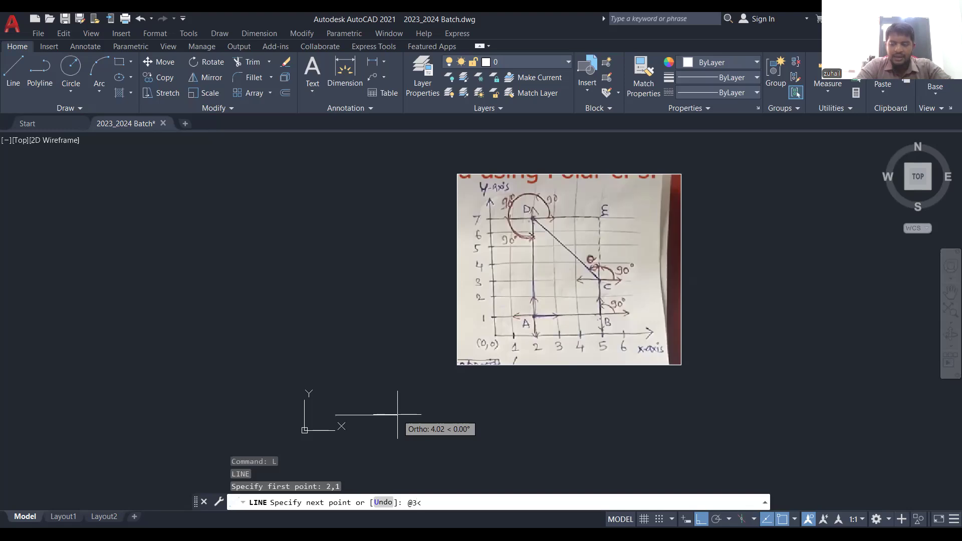
pyautogui.write('0')
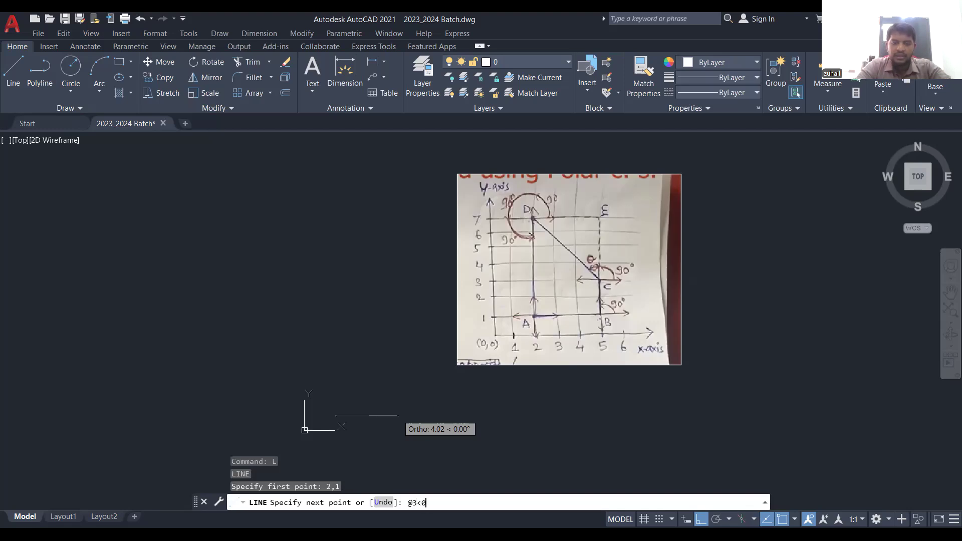
pyautogui.press('Return')
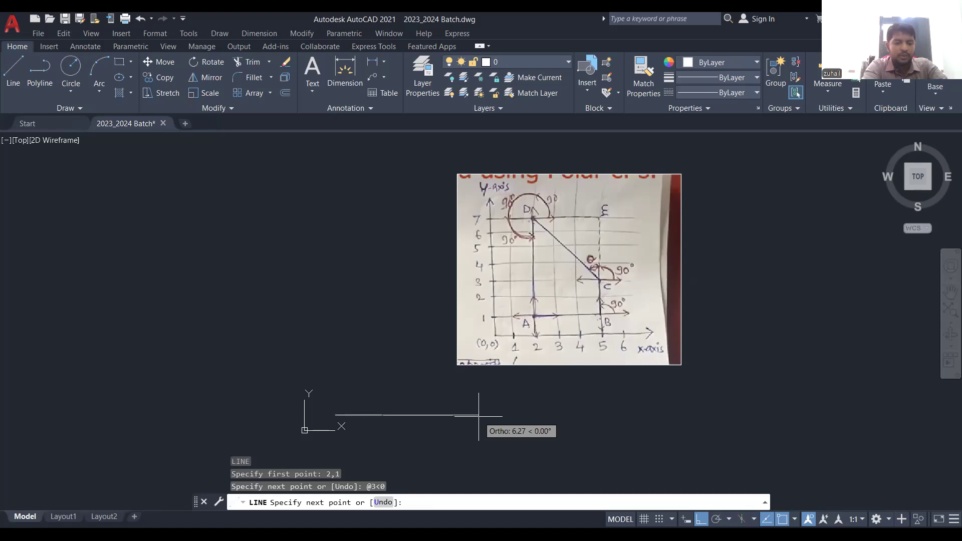
# Draw segment BC vertically upward from B to the relative polar point @2<90
pyautogui.write('@')
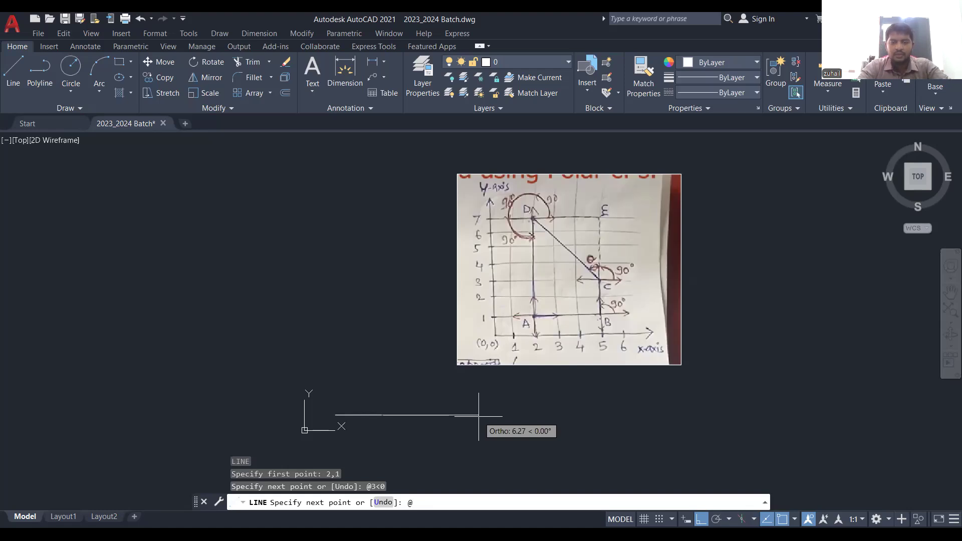
pyautogui.write('2')
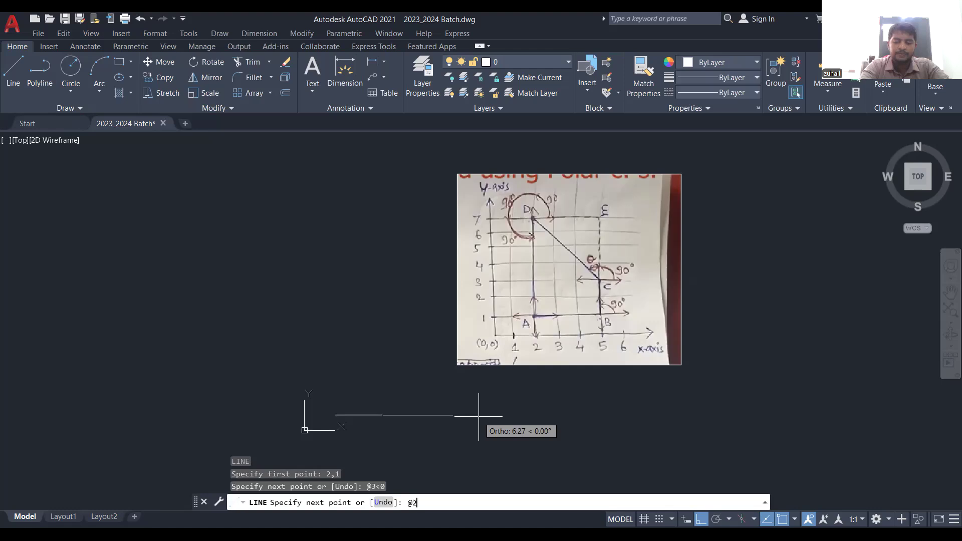
pyautogui.write('<')
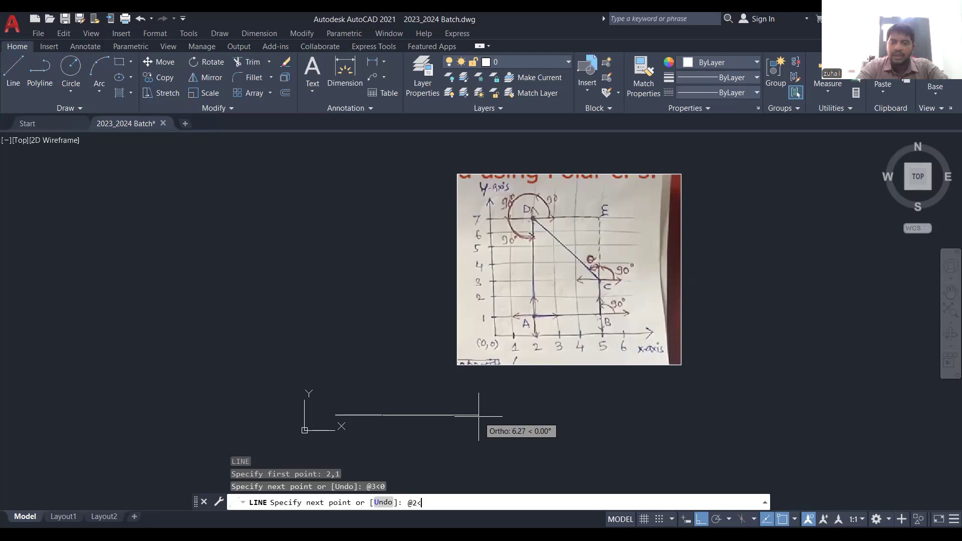
pyautogui.write('90')
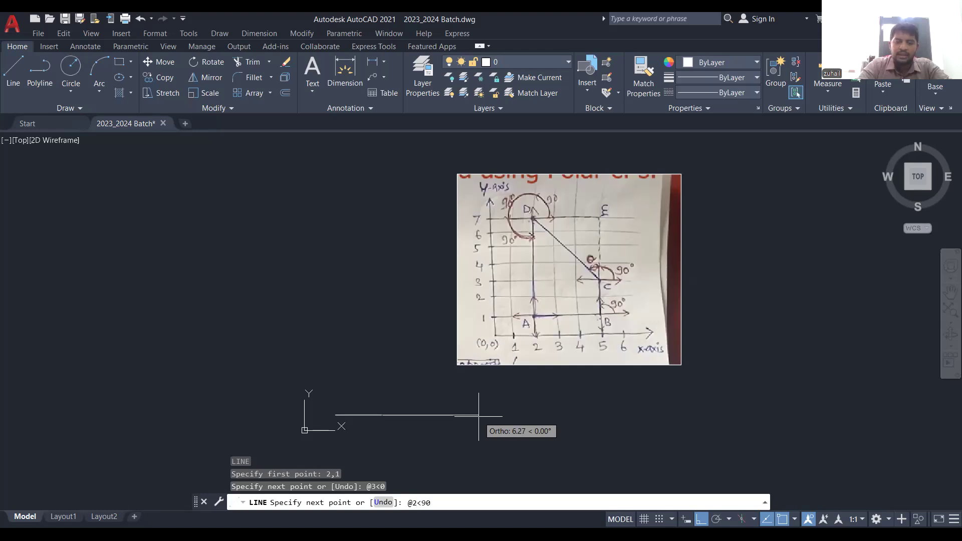
pyautogui.press('Return')
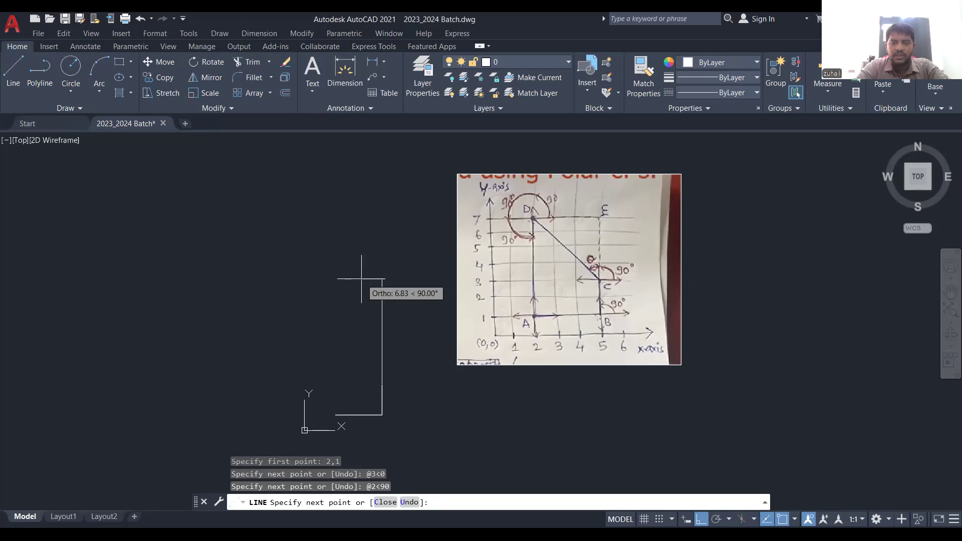
# Draw segment CD to the relative polar point @4<135 and close the figure back to point A
pyautogui.write('@')
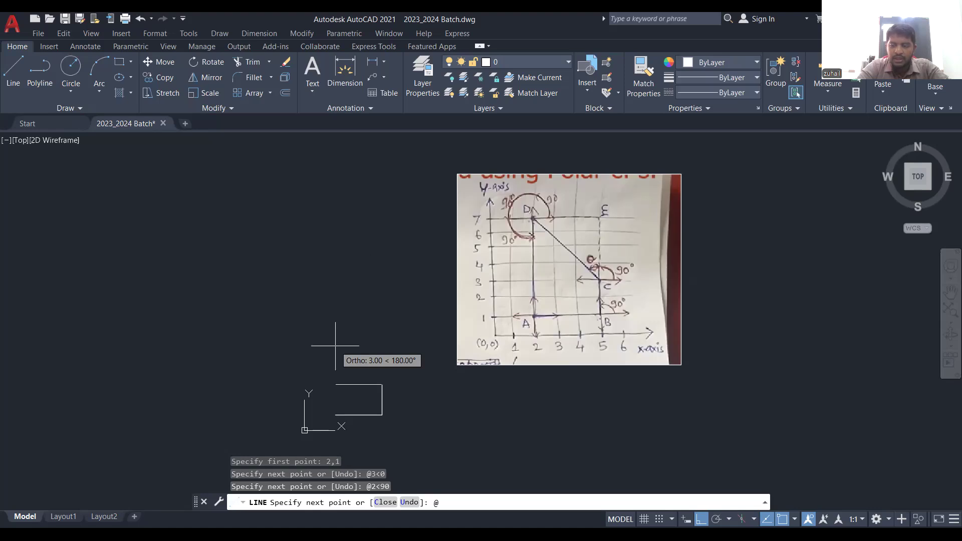
pyautogui.write('4<')
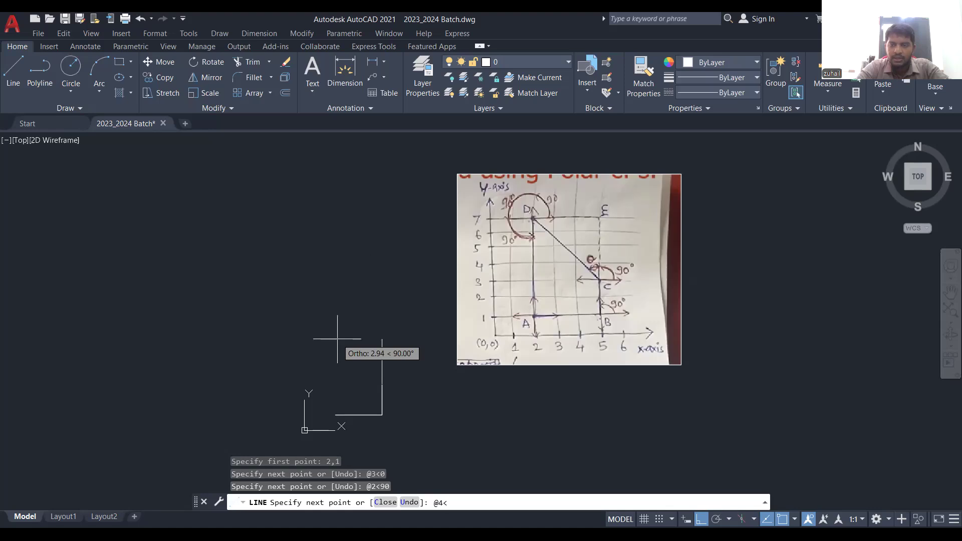
pyautogui.write('135')
pyautogui.press('Return')
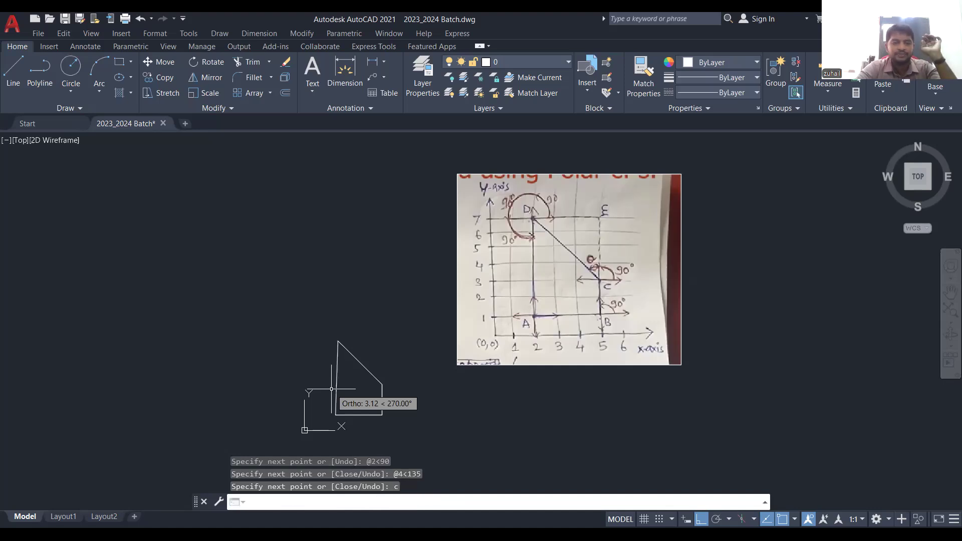
pyautogui.write('c')
pyautogui.press('Return')
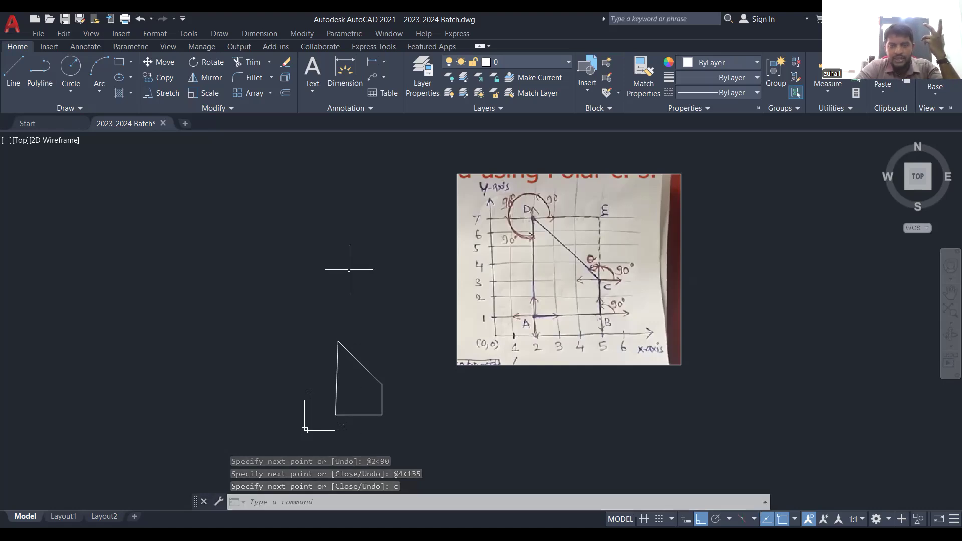
# Try erasing all four lines of the figure and restore them with undo and redo
pyautogui.click(420, 284)
pyautogui.click(322, 448)
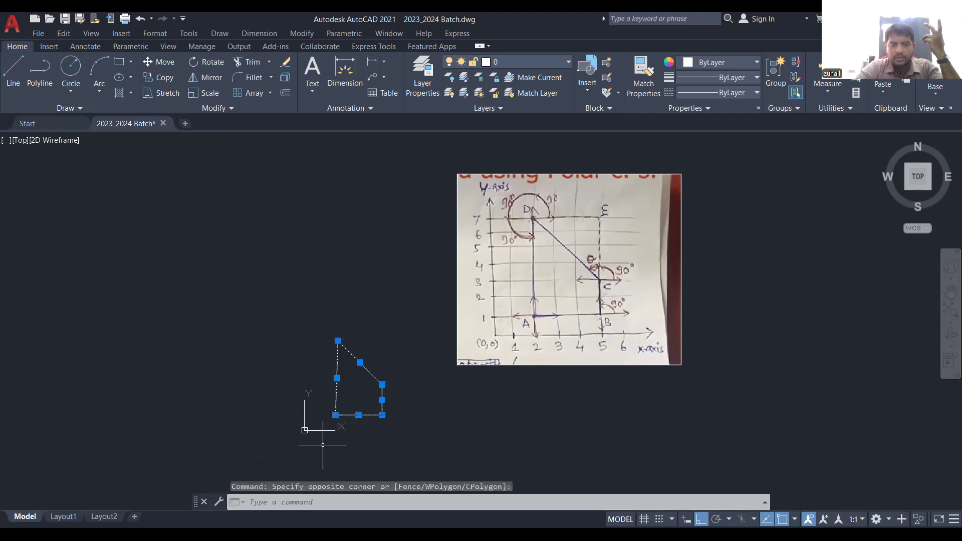
pyautogui.press('Delete')
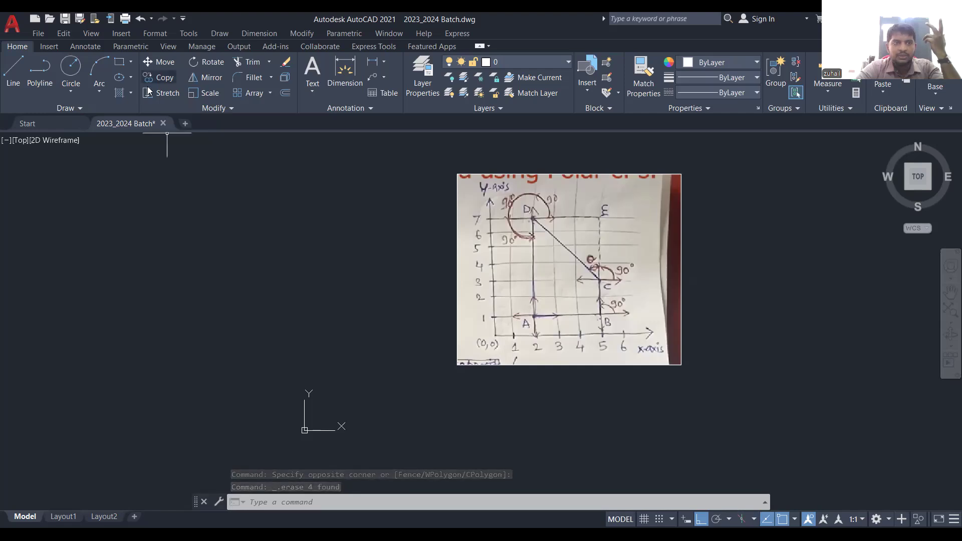
pyautogui.hotkey('ctrl', 'z')
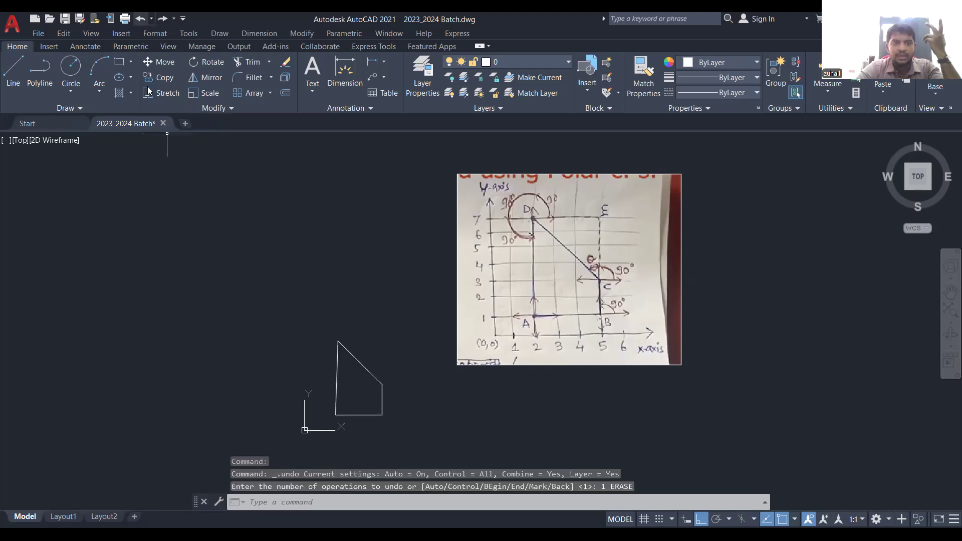
pyautogui.hotkey('ctrl', 'z')
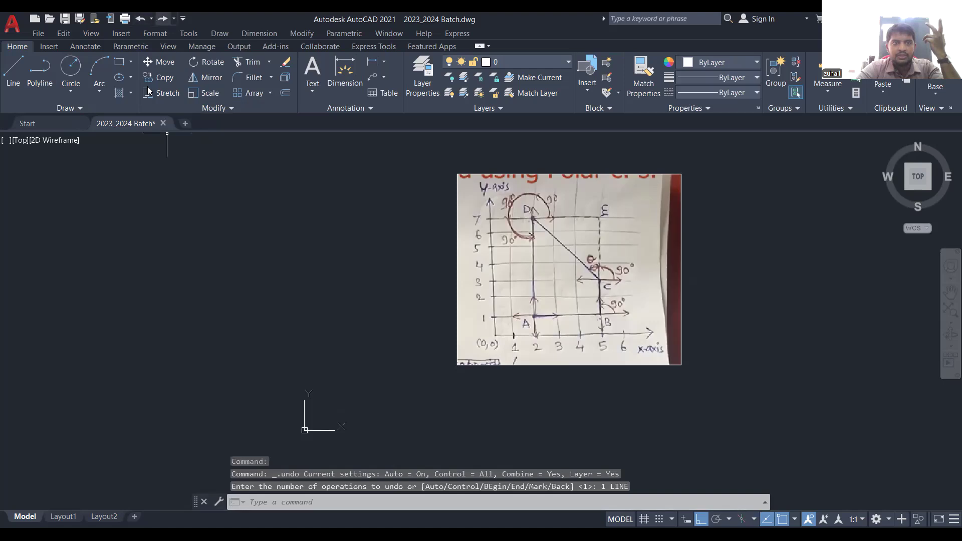
pyautogui.hotkey('ctrl', 'y')
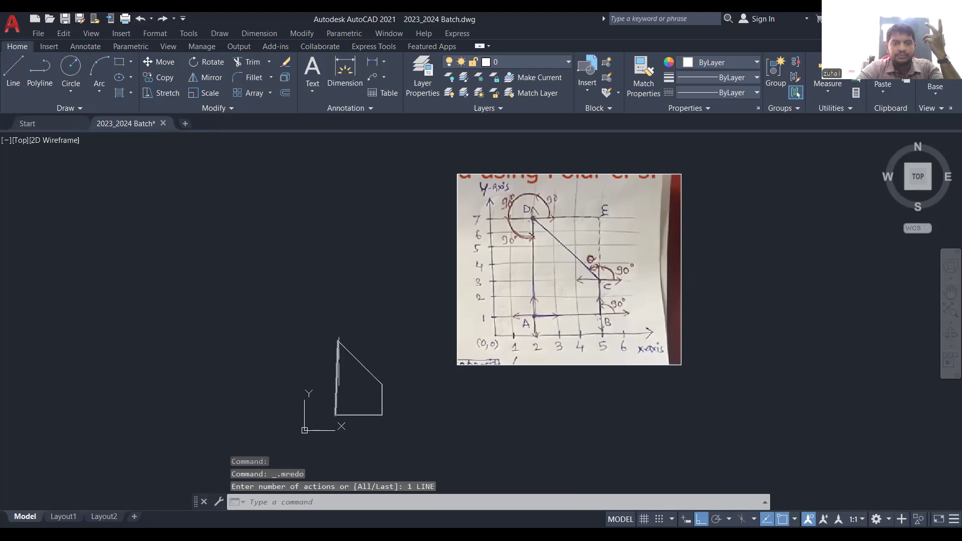
# Erase the closing line DA so the figure is left open between D and A
pyautogui.click(338, 367)
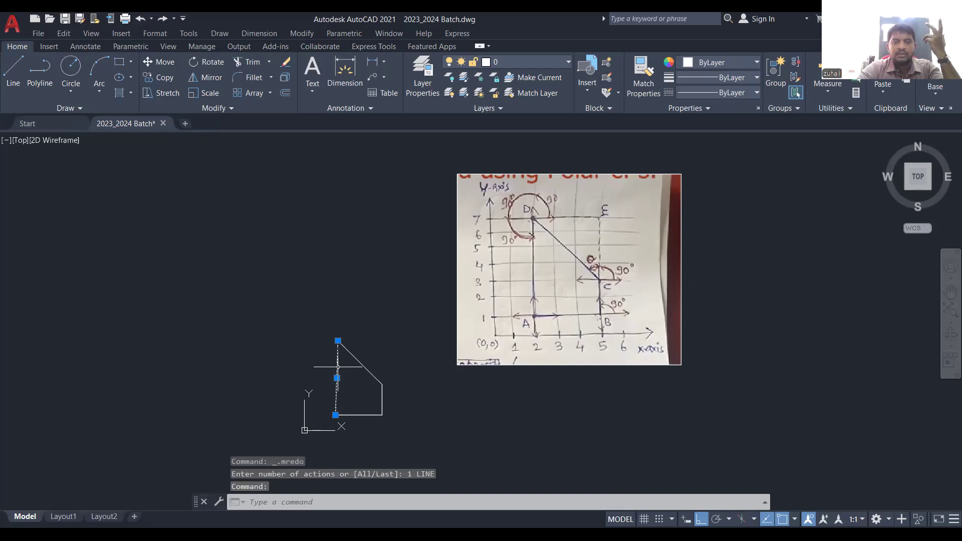
pyautogui.press('Delete')
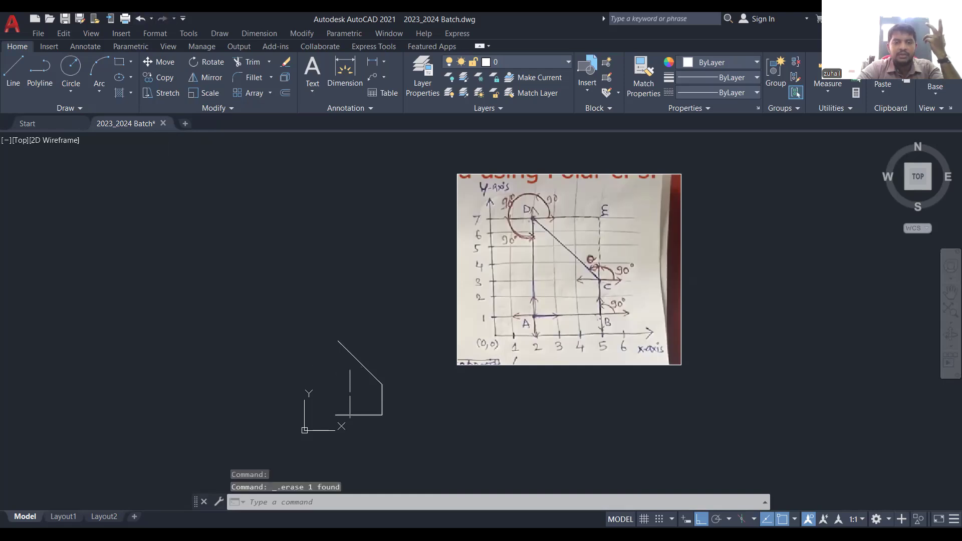
pyautogui.scroll(4, 323, 417)
pyautogui.scroll(-2, 323, 417)
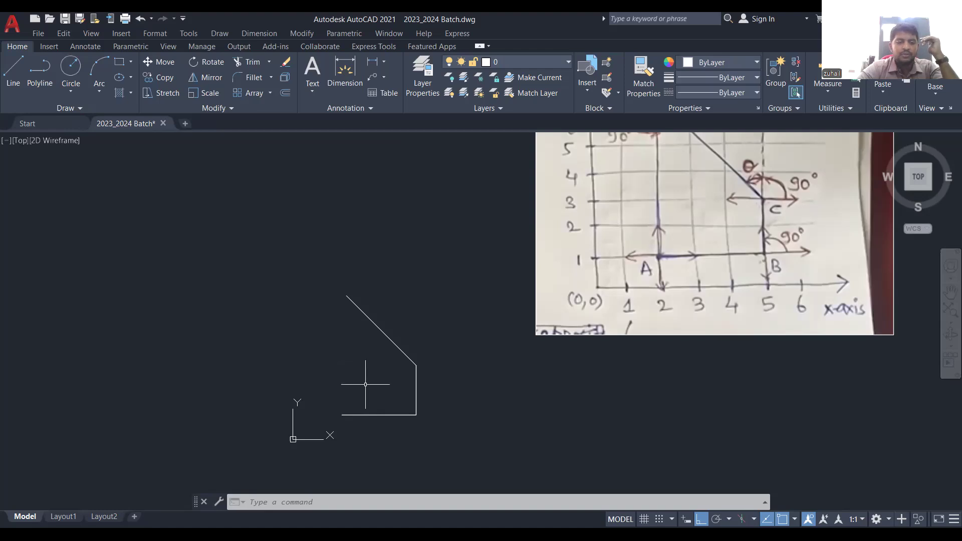
pyautogui.write('MI')
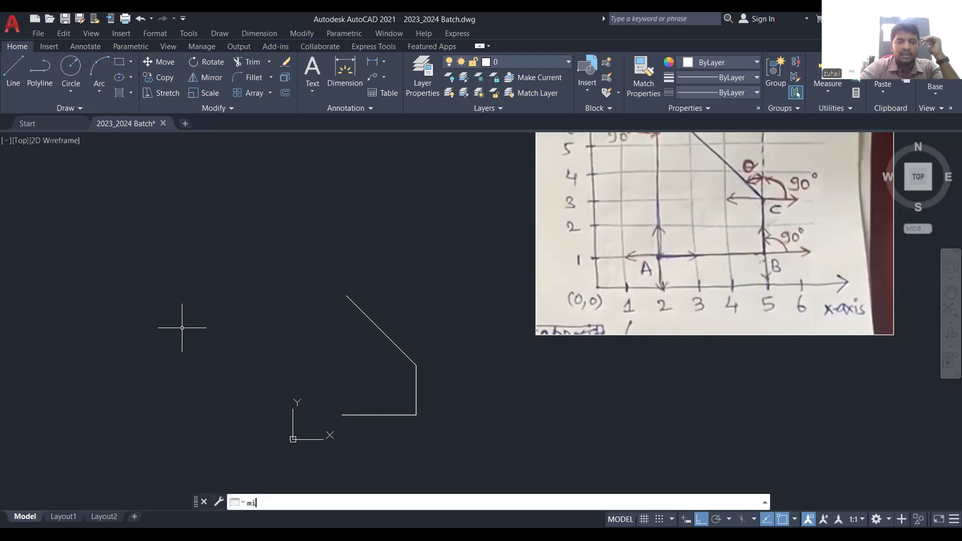
pyautogui.press('Return')
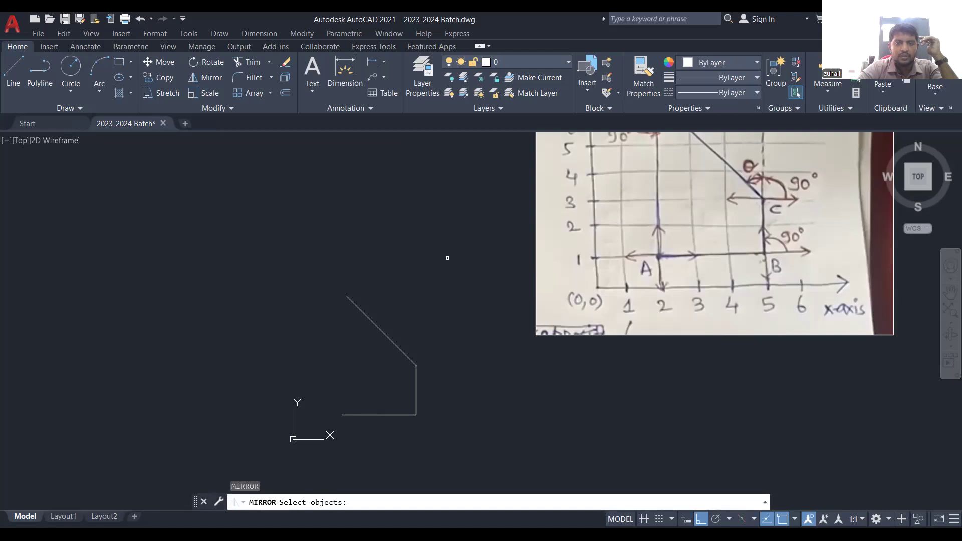
pyautogui.click(449, 262)
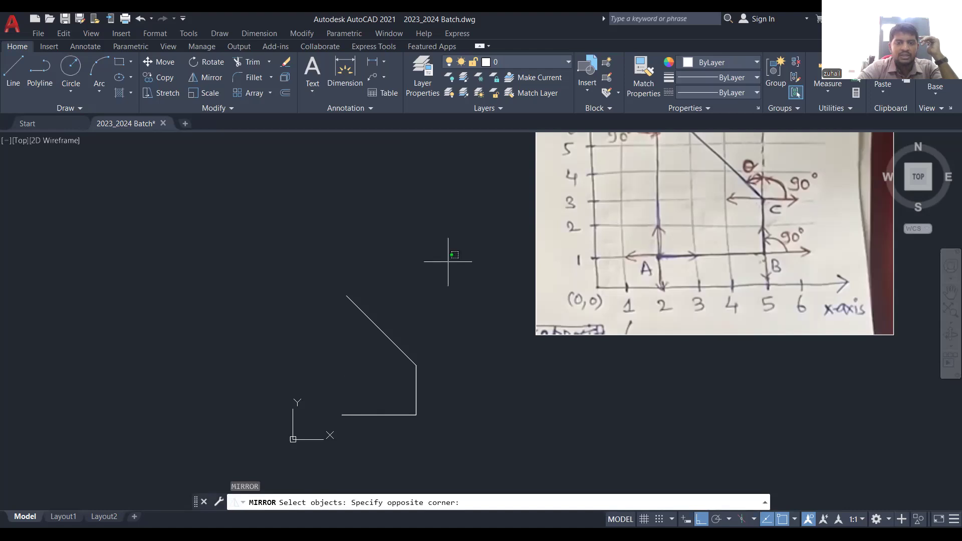
pyautogui.click(338, 460)
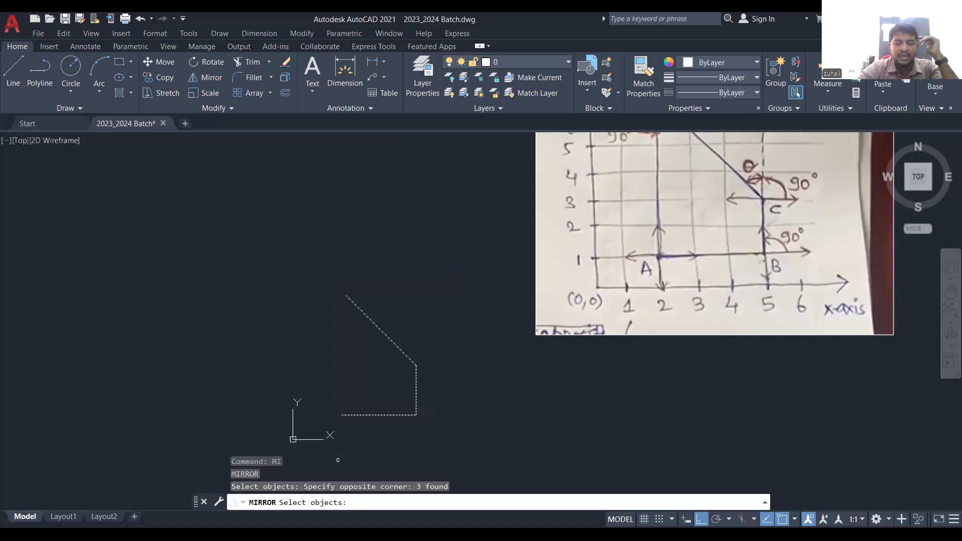
pyautogui.press('Return')
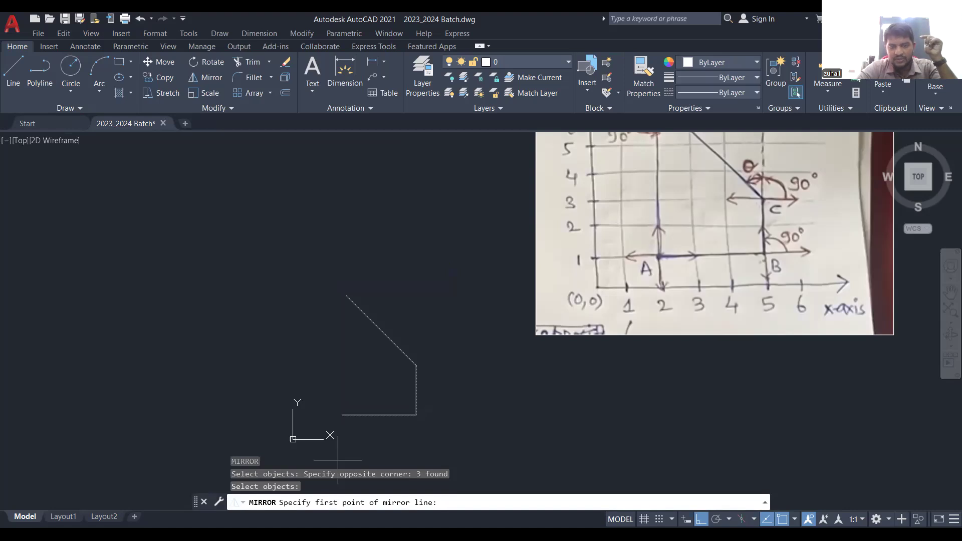
pyautogui.click(342, 415)
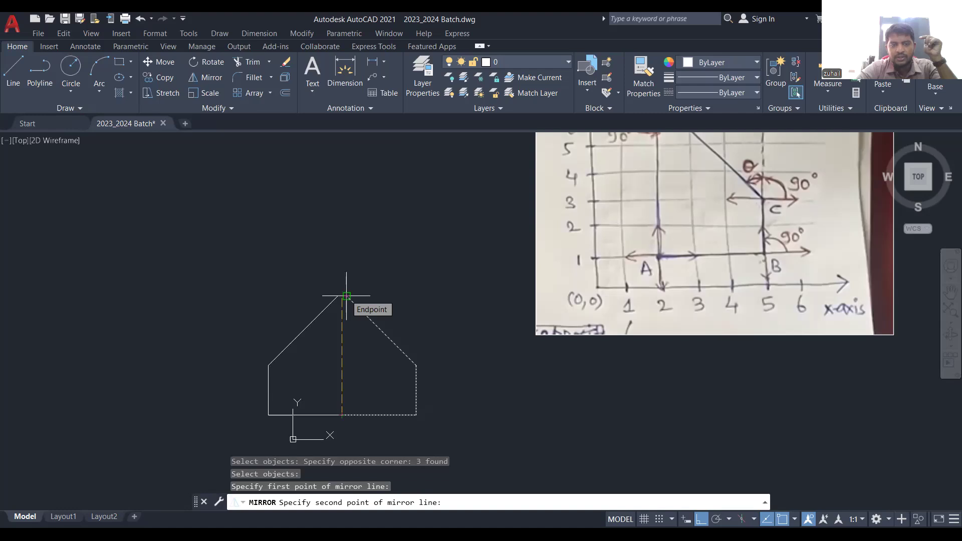
pyautogui.press('Escape')
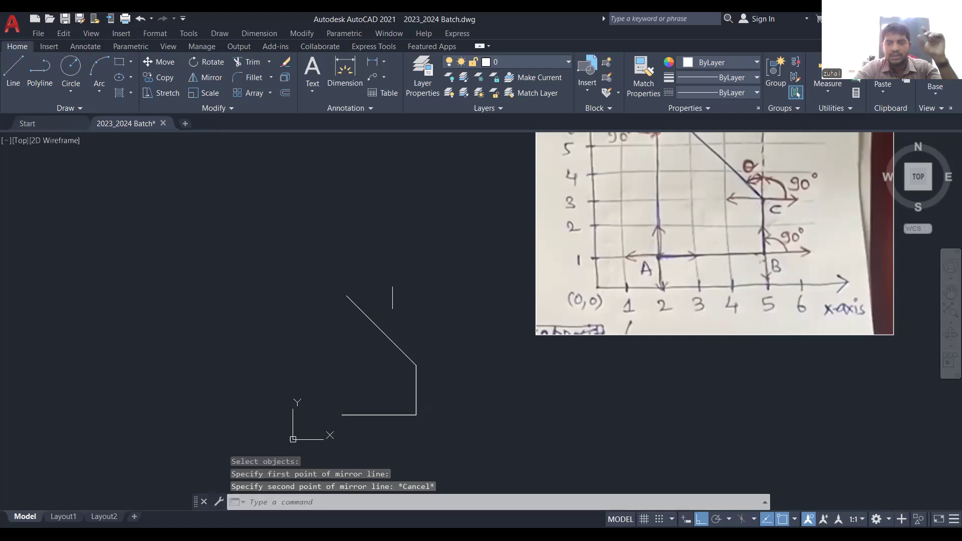
# Erase the three remaining lines of the figure beside the origin
pyautogui.scroll(-2, 412, 289)
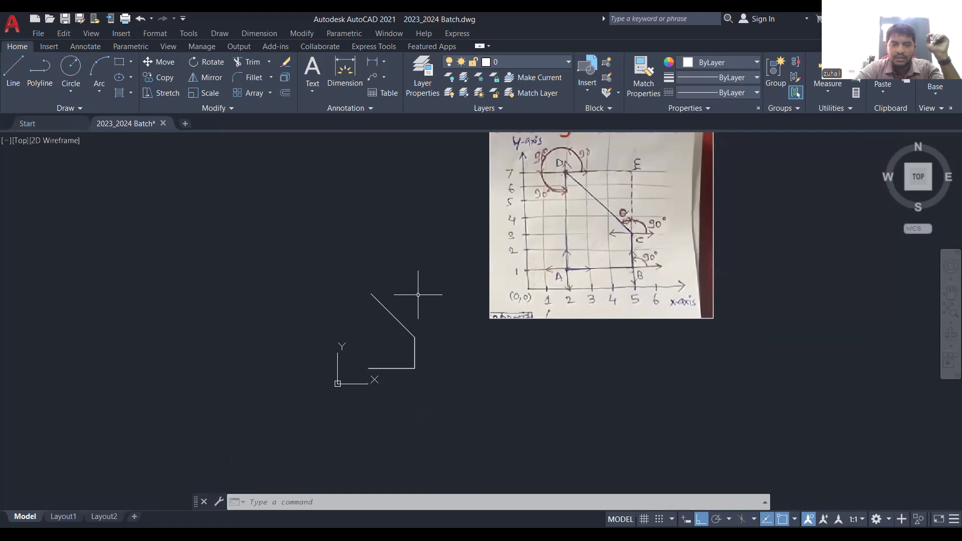
pyautogui.click(442, 264)
pyautogui.click(367, 428)
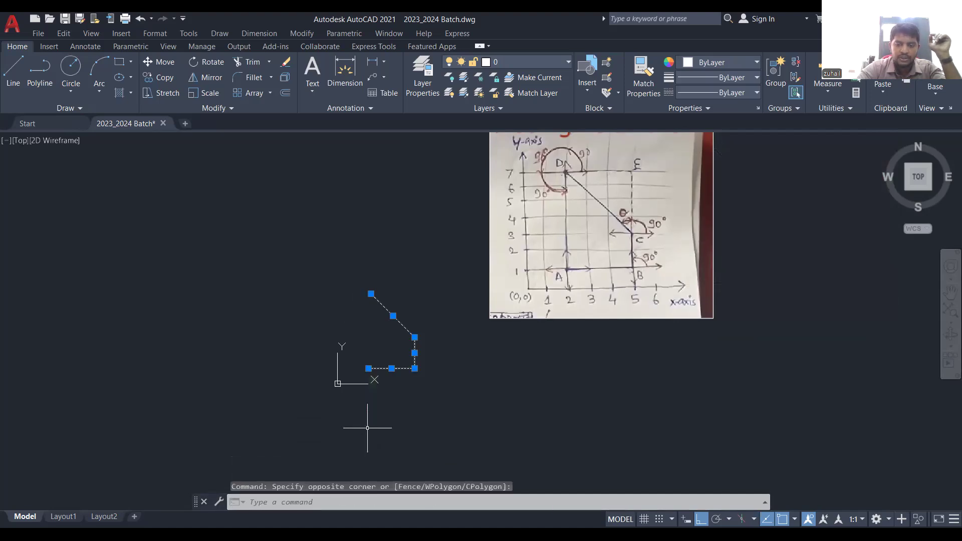
pyautogui.press('Delete')
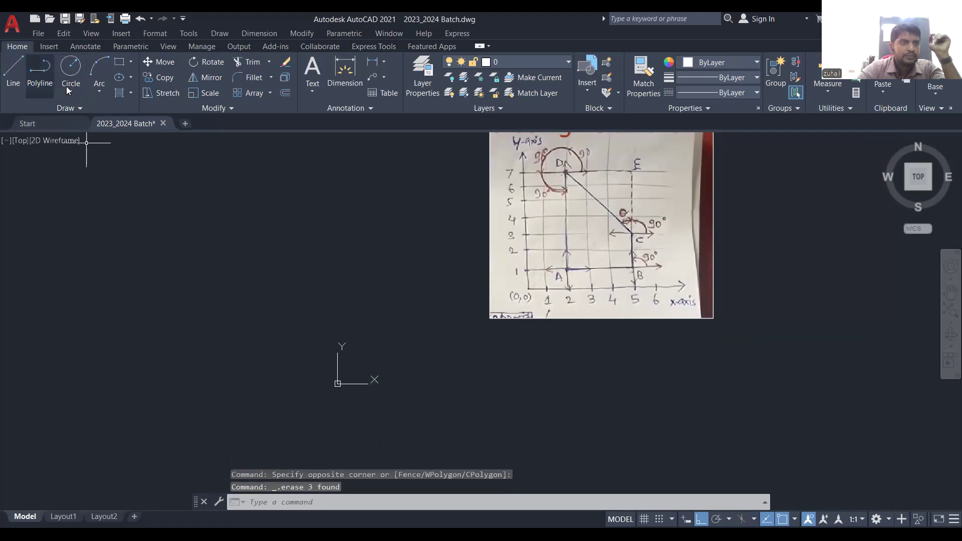
# Draw an open polyline half-profile near the origin with a horizontal base, a vertical side and a slanted top ending above the start point, turning Ortho off for the slant
pyautogui.click(40, 73)
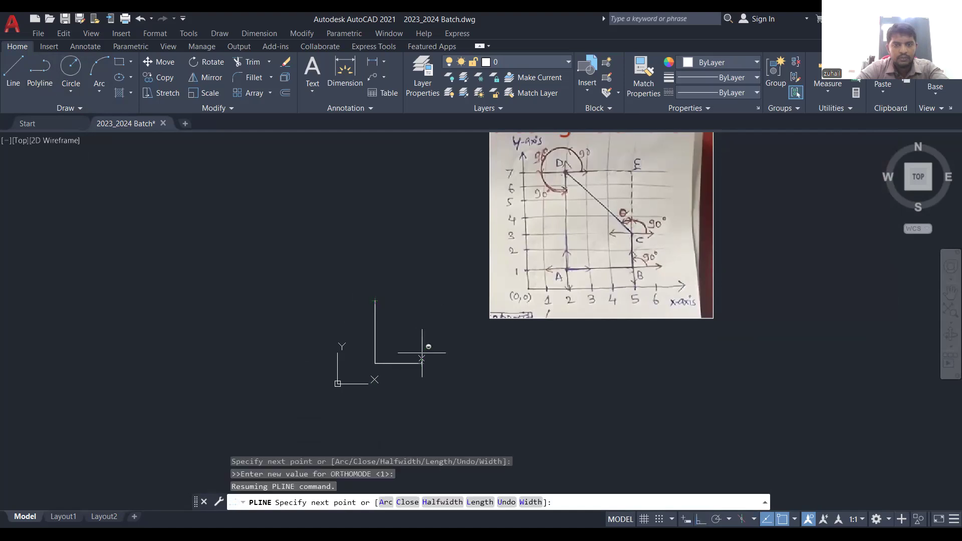
pyautogui.click(421, 232)
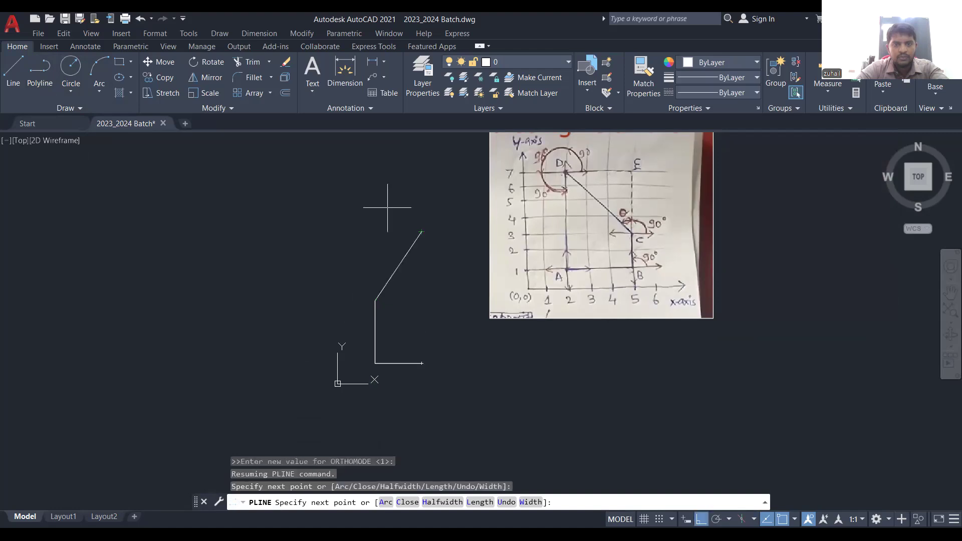
pyautogui.press('Escape')
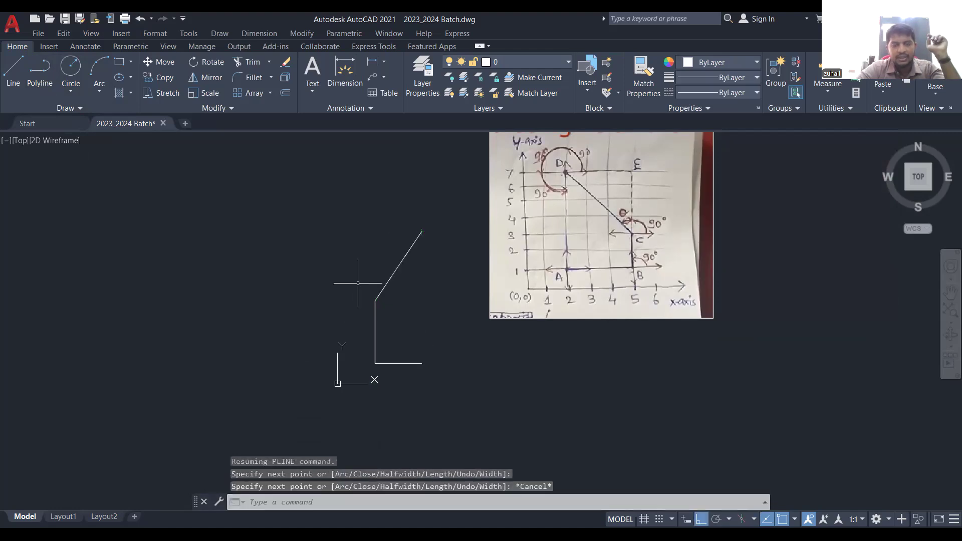
pyautogui.scroll(-1, 360, 280)
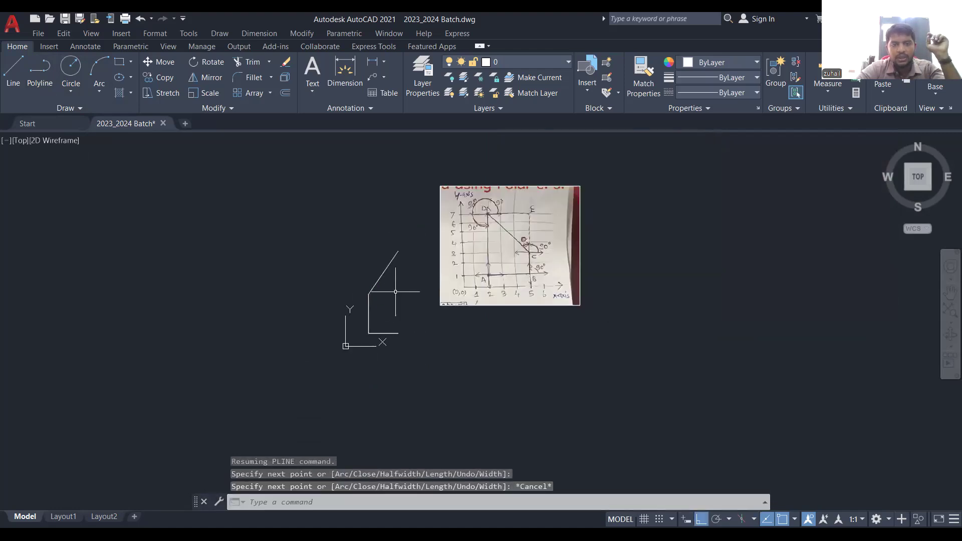
pyautogui.scroll(1, 396, 279)
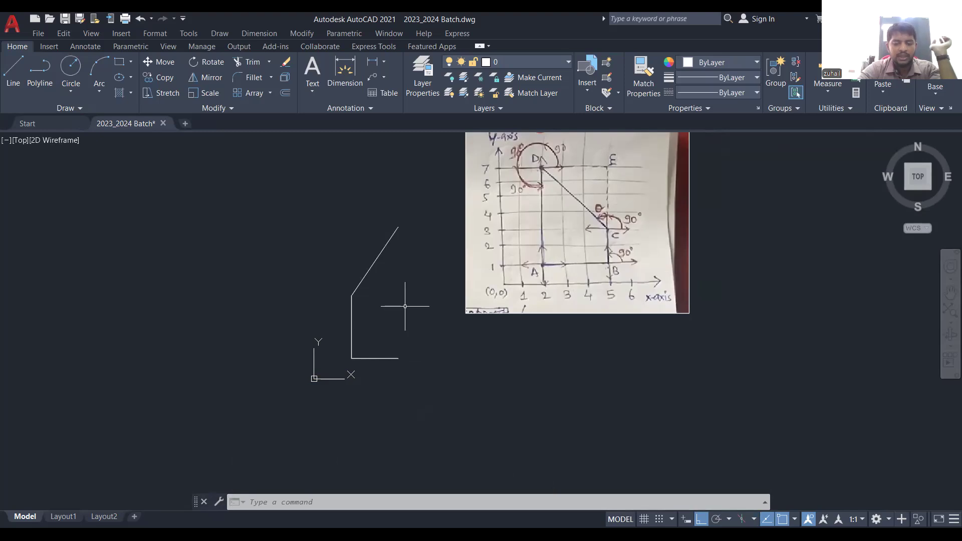
# Mirror the half-profile near the origin about the vertical line through its two open ends, keeping the source object
pyautogui.write('mi')
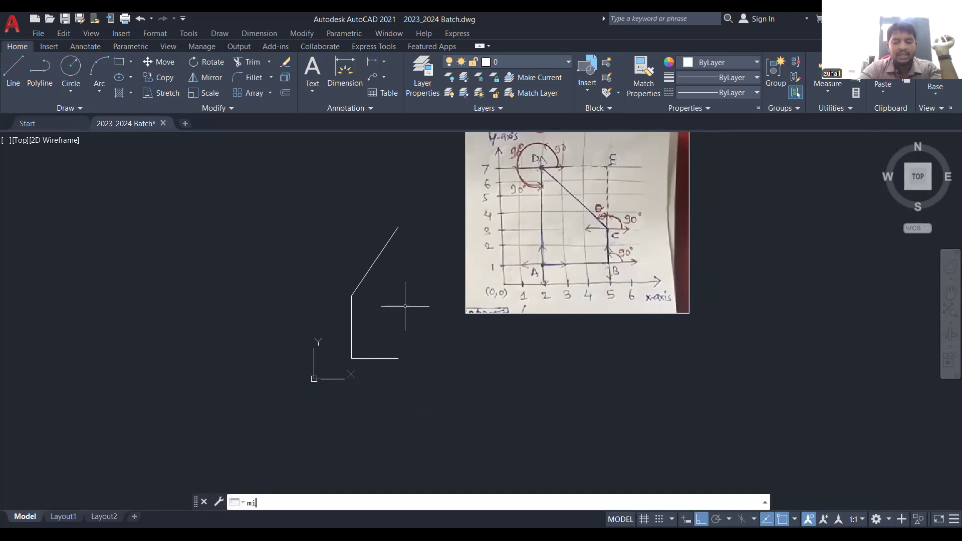
pyautogui.press('Return')
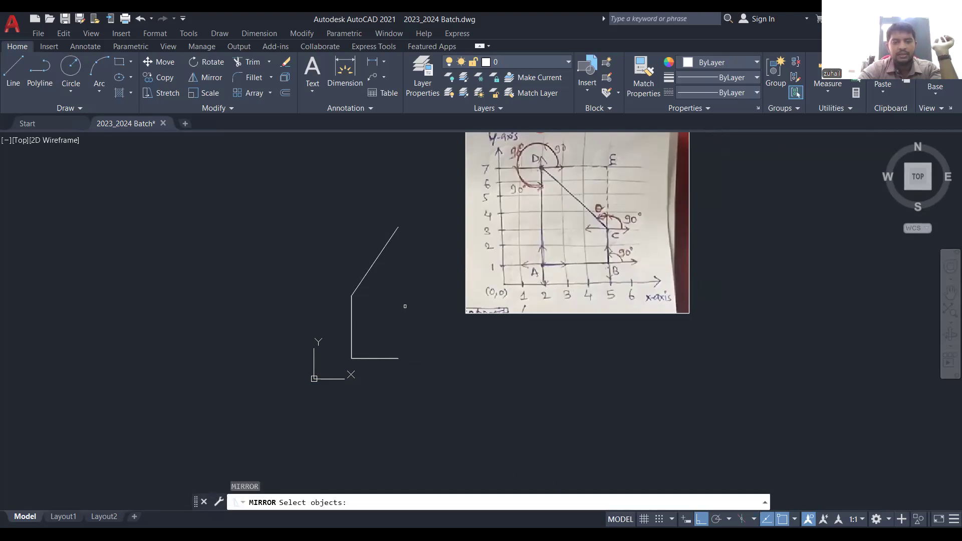
pyautogui.click(418, 214)
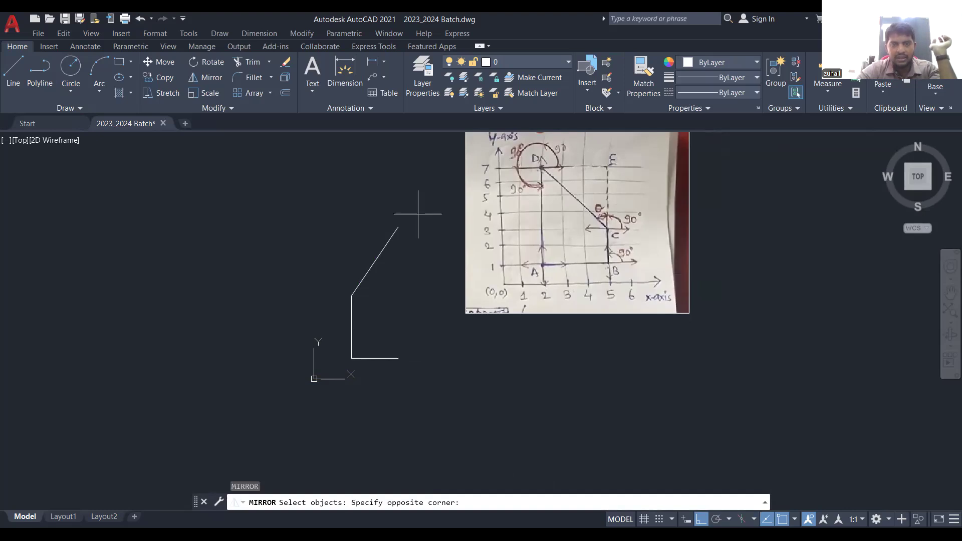
pyautogui.click(346, 364)
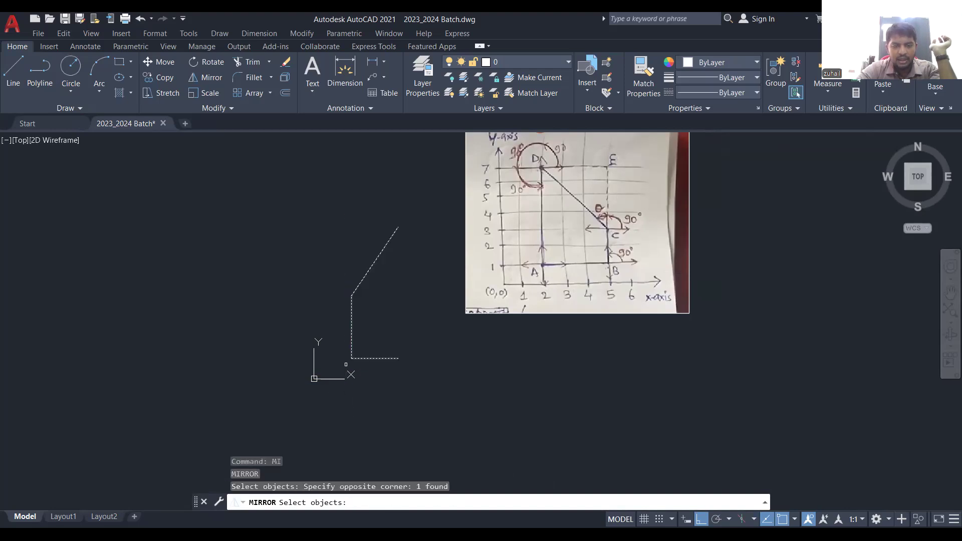
pyautogui.press('Return')
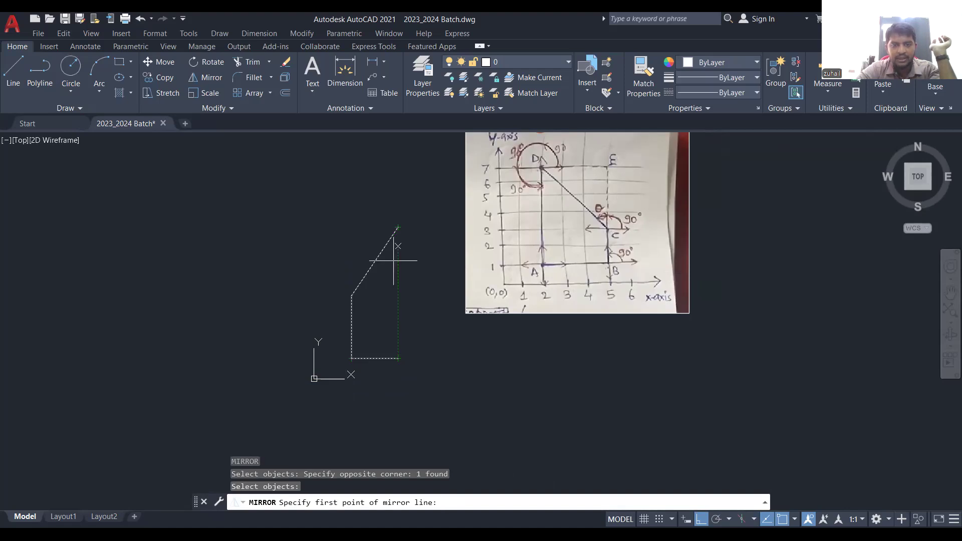
pyautogui.click(398, 358)
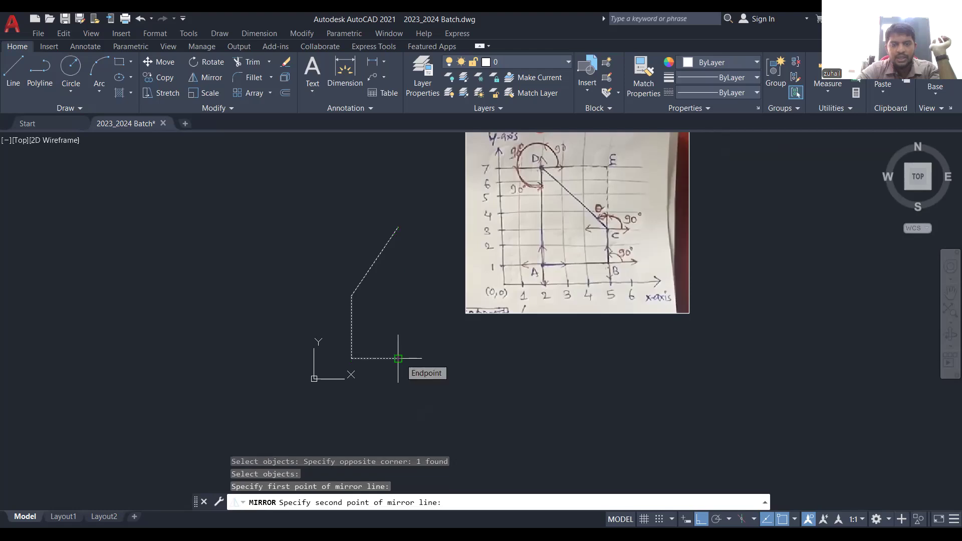
pyautogui.click(399, 225)
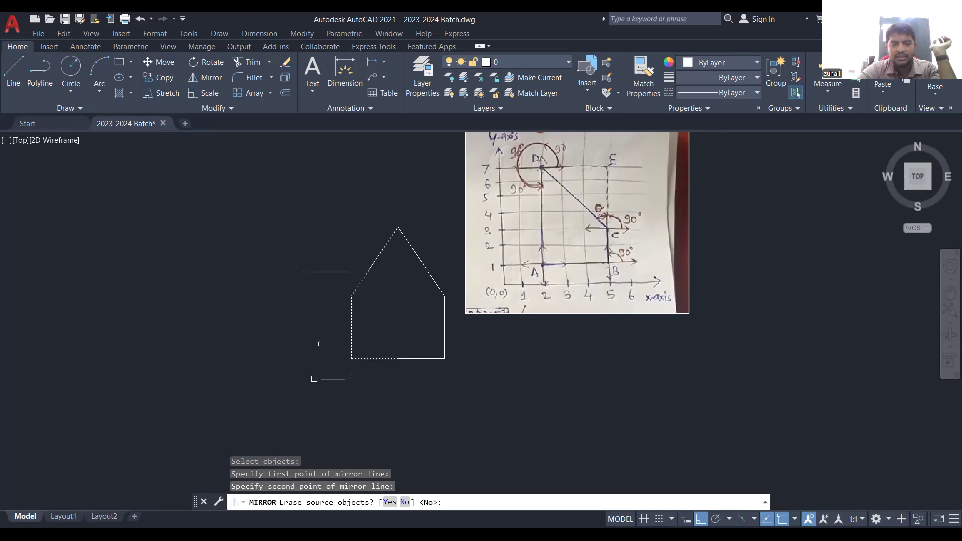
pyautogui.write('n')
pyautogui.press('Return')
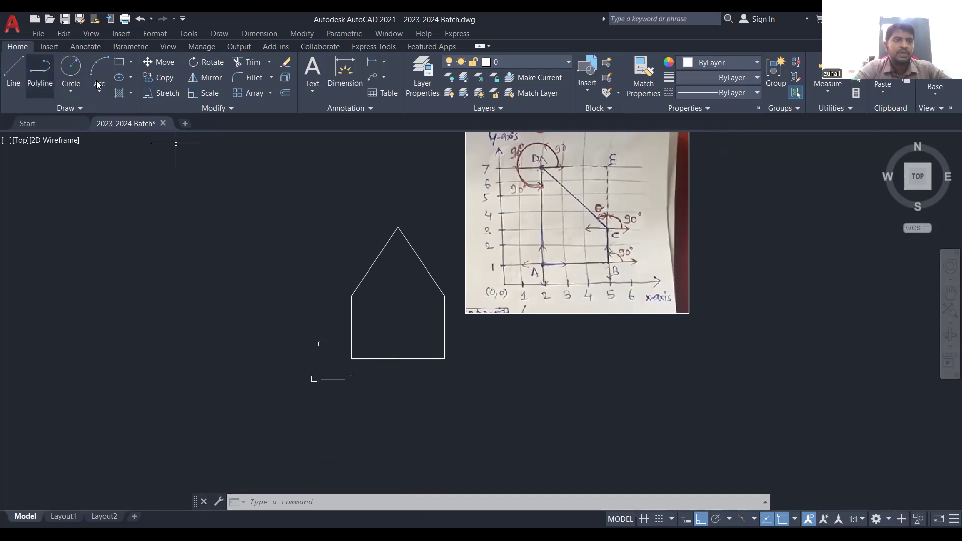
# Draw an open stepped polyline for half an arrow outline on the far side of the sketch, turning Ortho off for its slanted edge
pyautogui.click(40, 70)
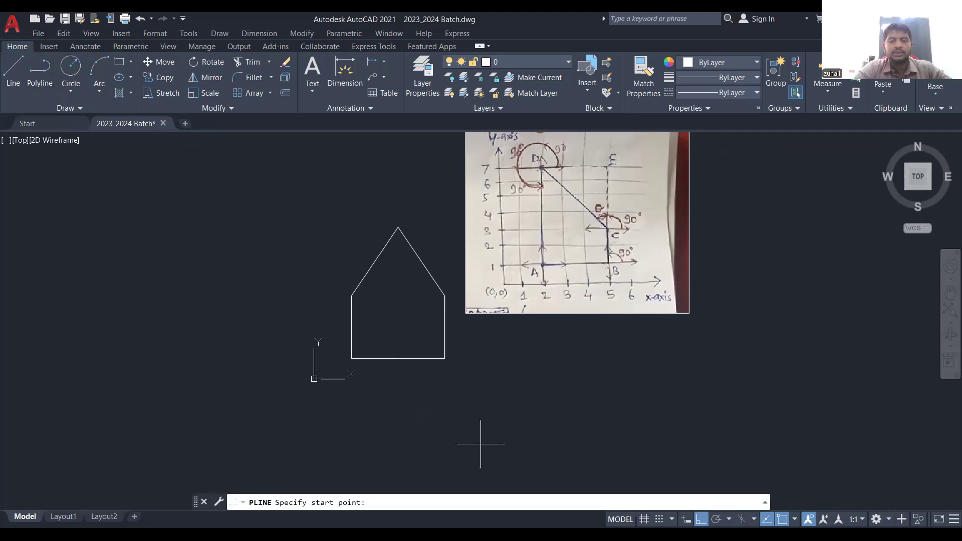
pyautogui.click(750, 408)
pyautogui.click(750, 385)
pyautogui.click(782, 385)
pyautogui.click(782, 291)
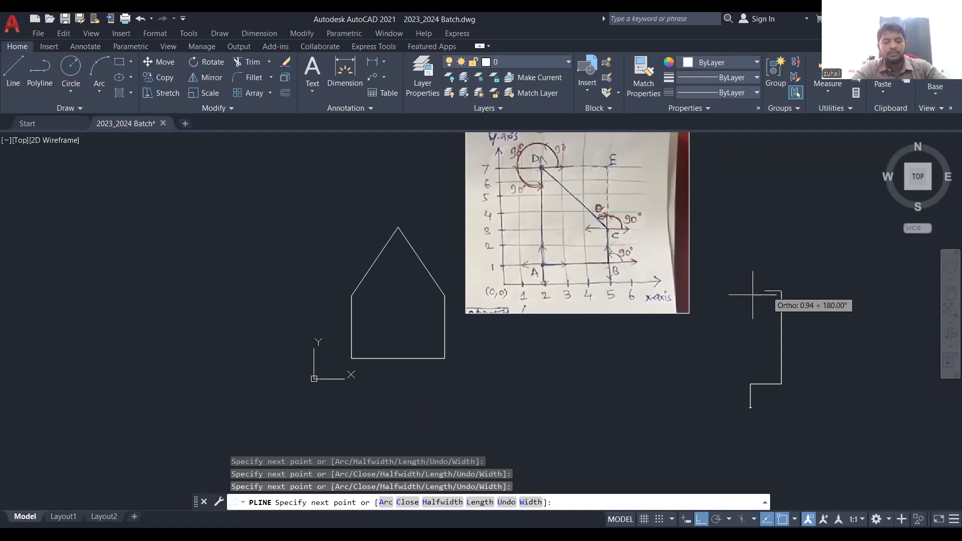
pyautogui.click(709, 291)
pyautogui.press('F8')
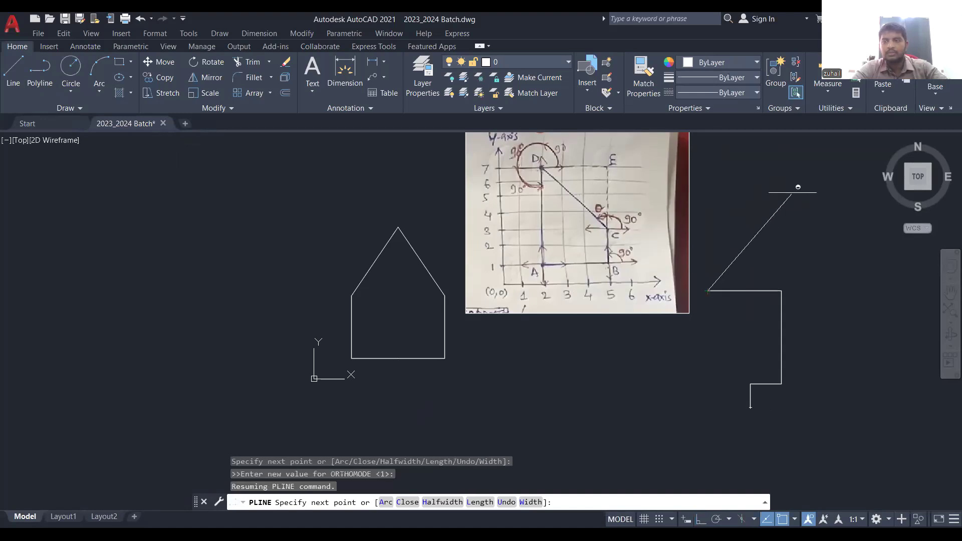
pyautogui.press('F8')
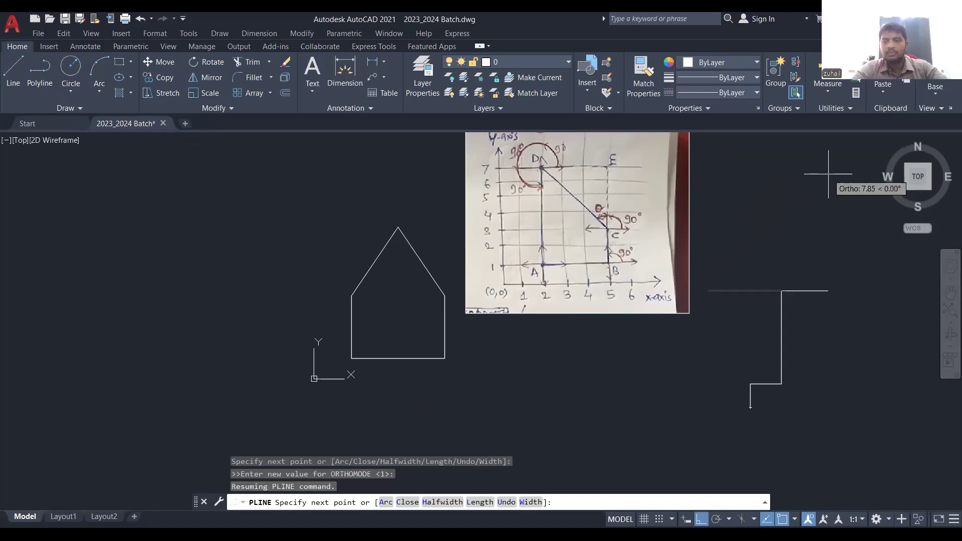
pyautogui.keyDown('shift'); pyautogui.click(824, 173); pyautogui.keyUp('shift')
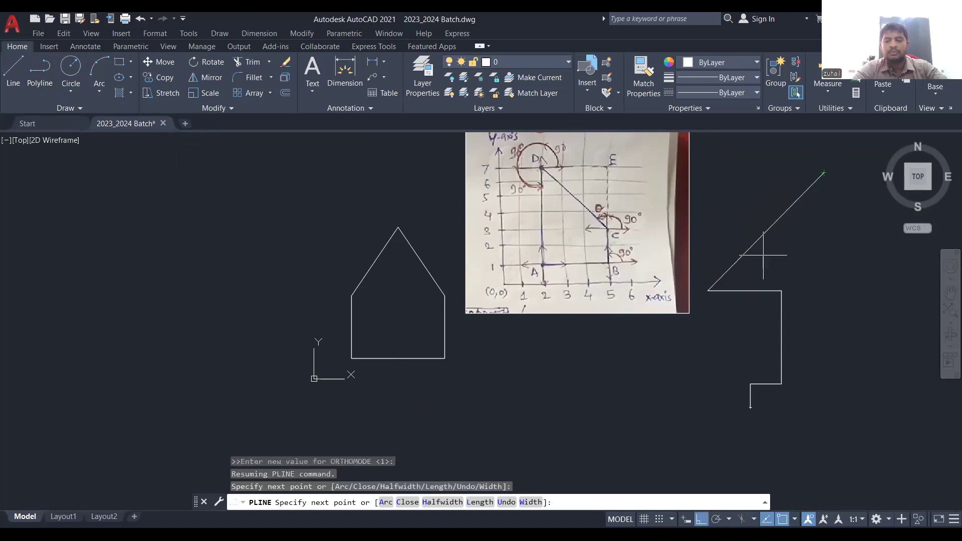
pyautogui.click(750, 408)
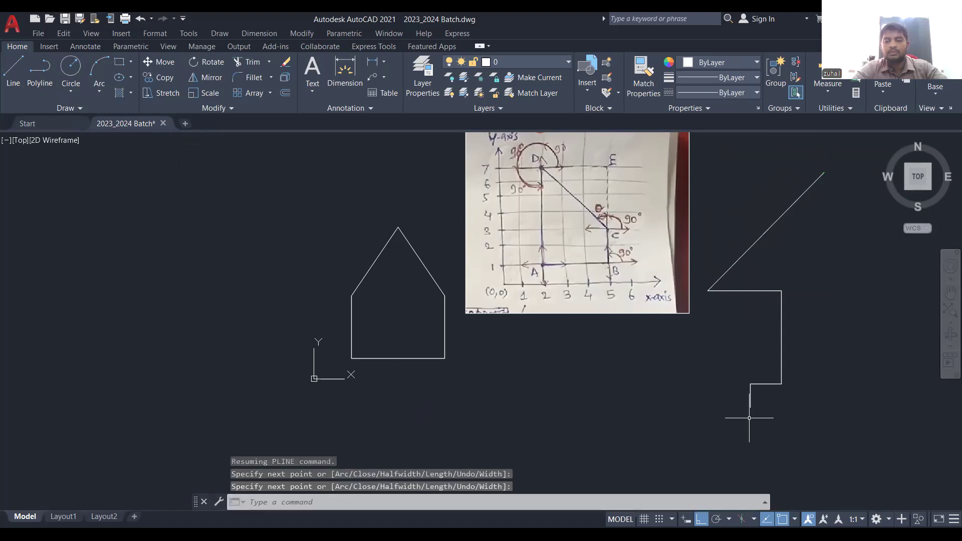
pyautogui.press('Return')
# Draw a horizontal base polyline from the half-arrow's lower end to directly below its tip
pyautogui.press('Return')
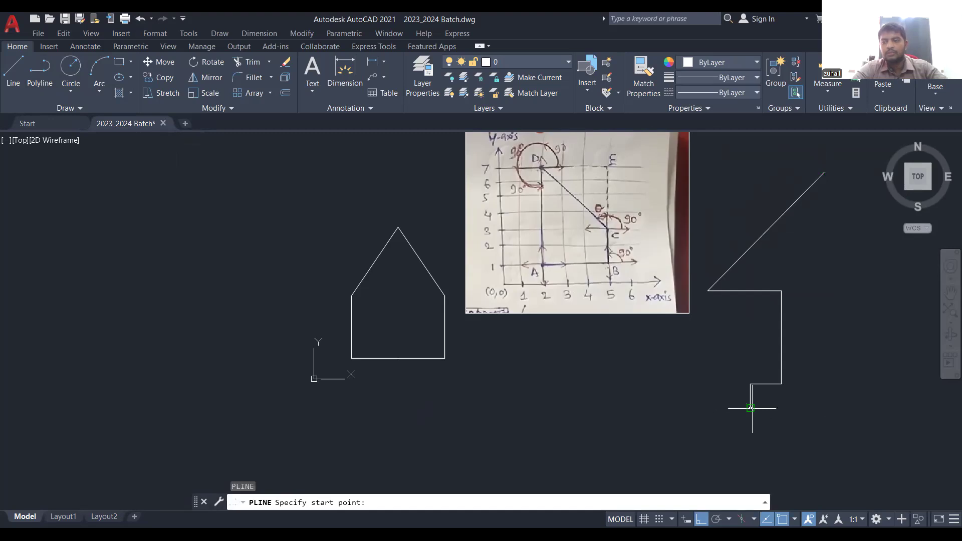
pyautogui.click(750, 408)
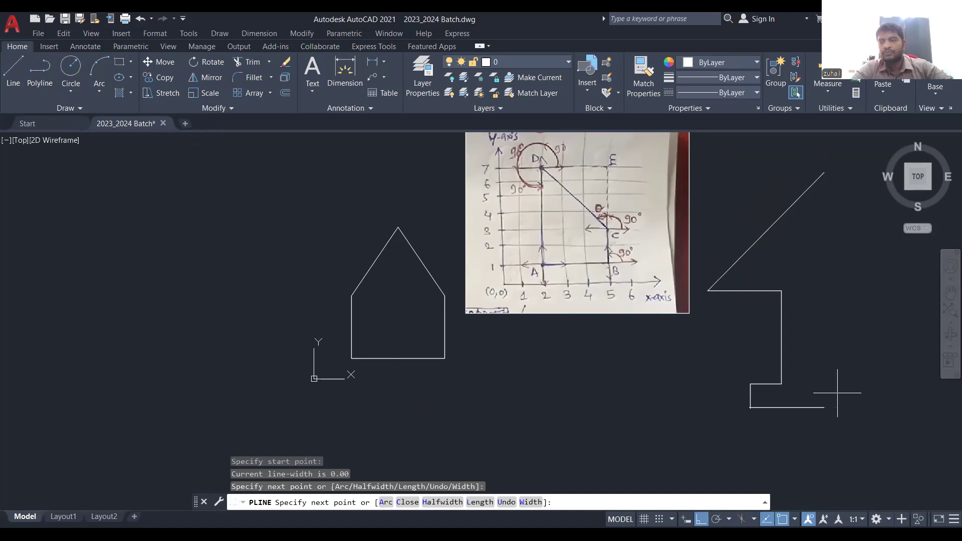
pyautogui.press('Escape')
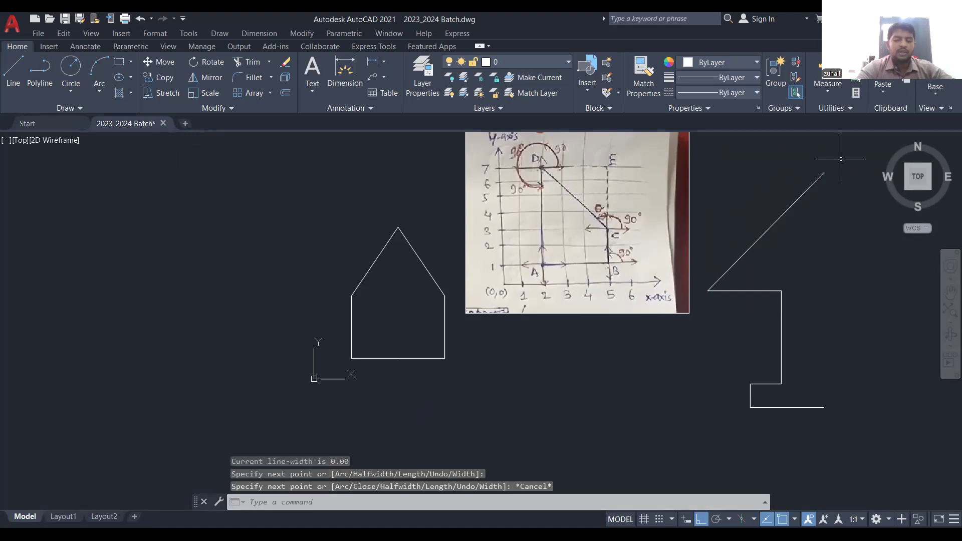
# Mirror both half-arrow polylines about the vertical line from the tip to the base's open end, keeping the source objects
pyautogui.write('mi')
pyautogui.press('Return')
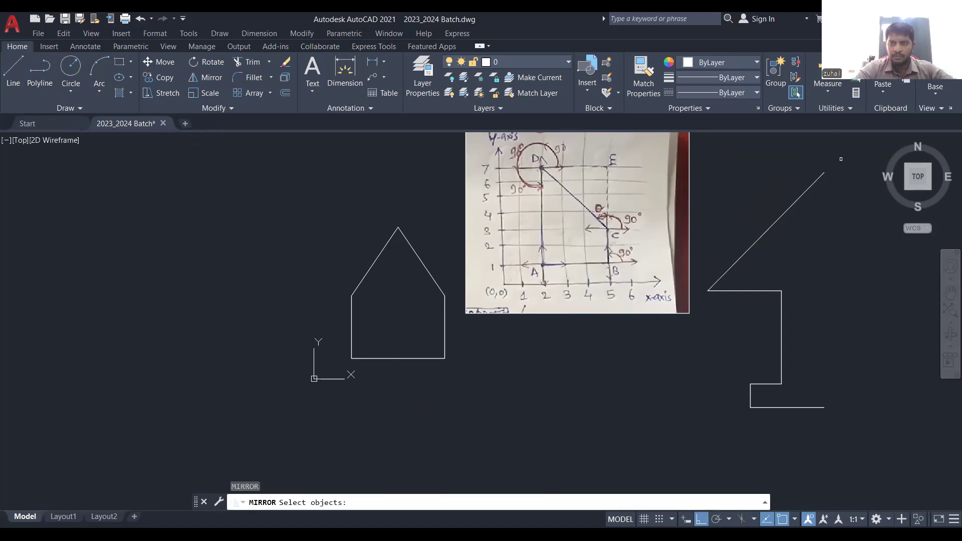
pyautogui.click(842, 154)
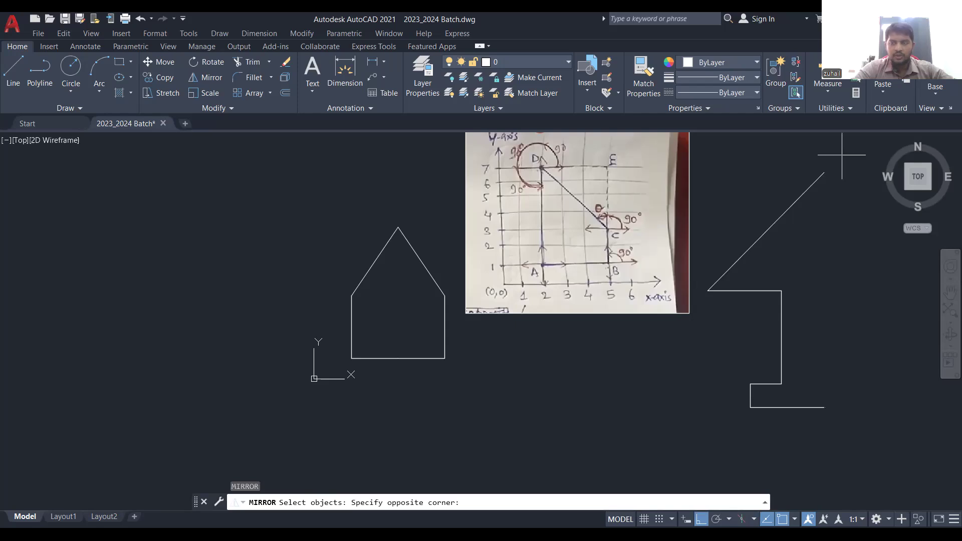
pyautogui.click(717, 457)
pyautogui.press('Return')
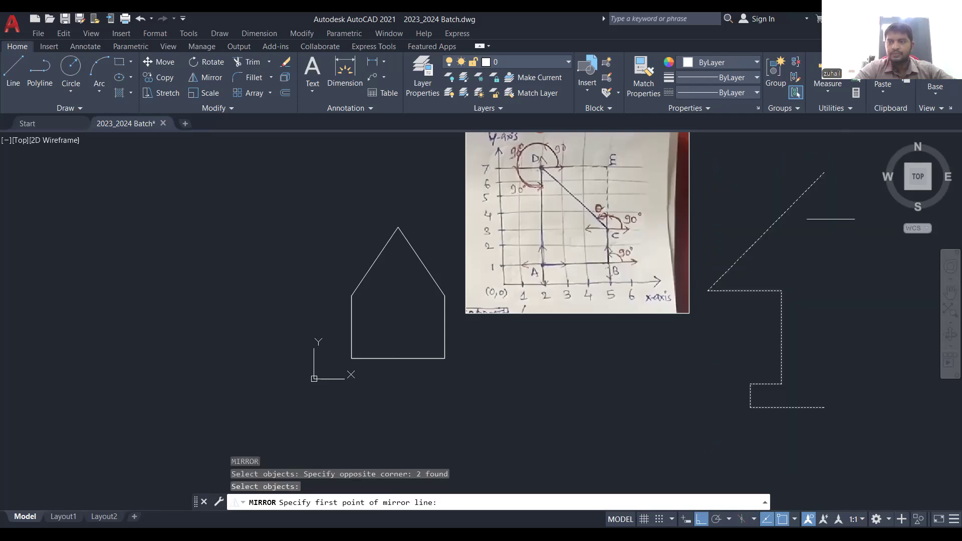
pyautogui.click(824, 172)
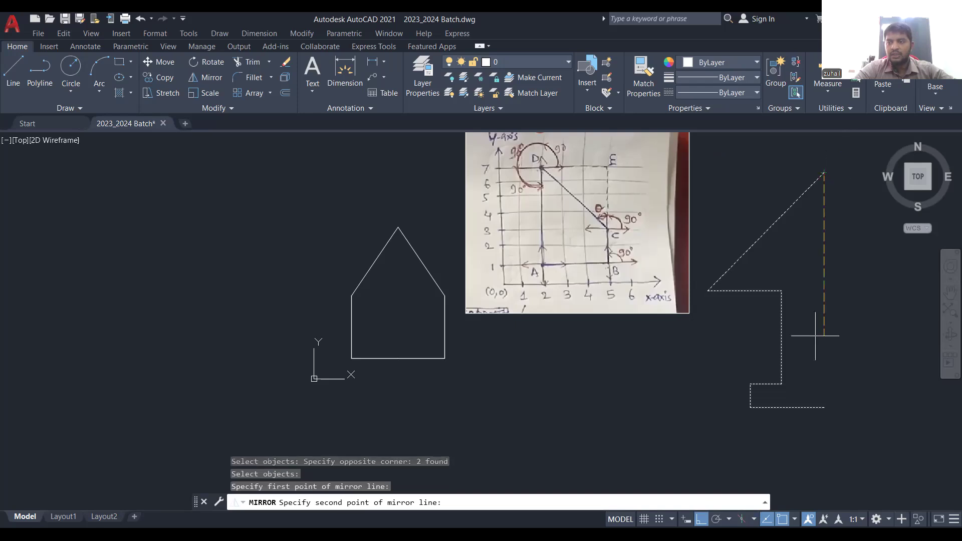
pyautogui.click(824, 408)
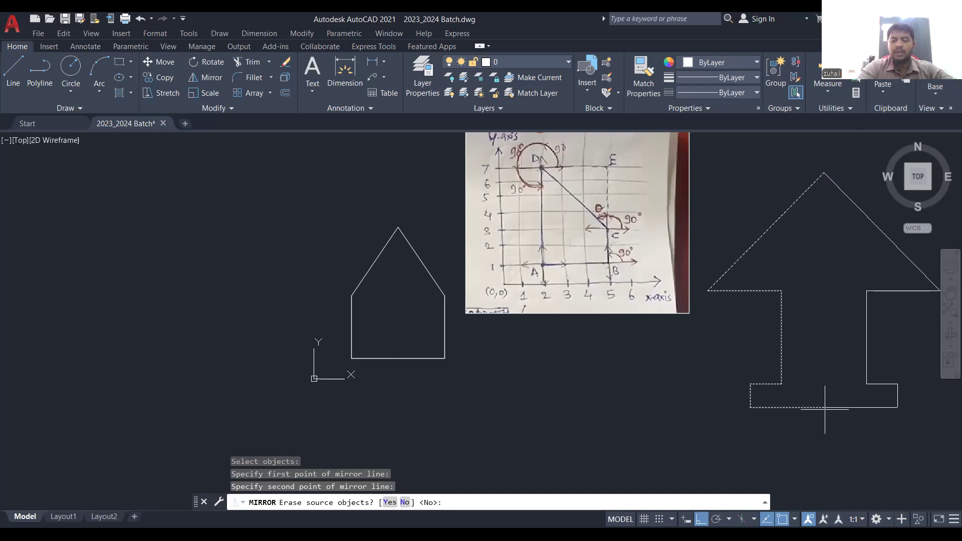
pyautogui.write('n')
pyautogui.press('Return')
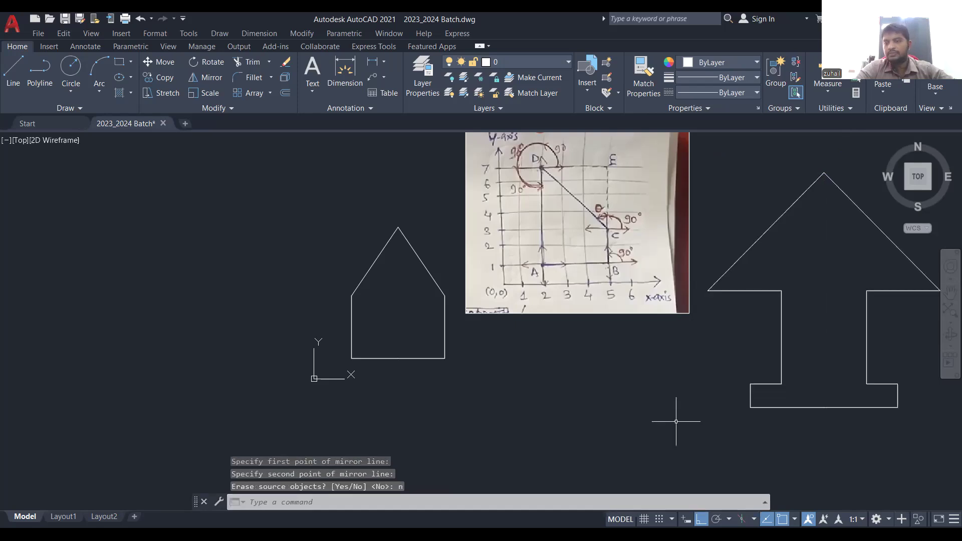
pyautogui.scroll(-4, 677, 422)
pyautogui.scroll(4, 677, 421)
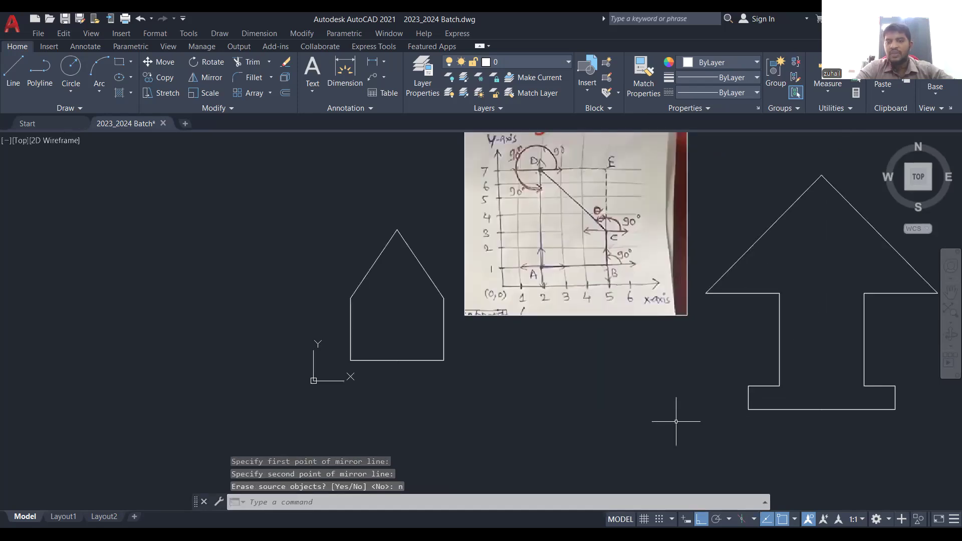
pyautogui.scroll(-2, 676, 422)
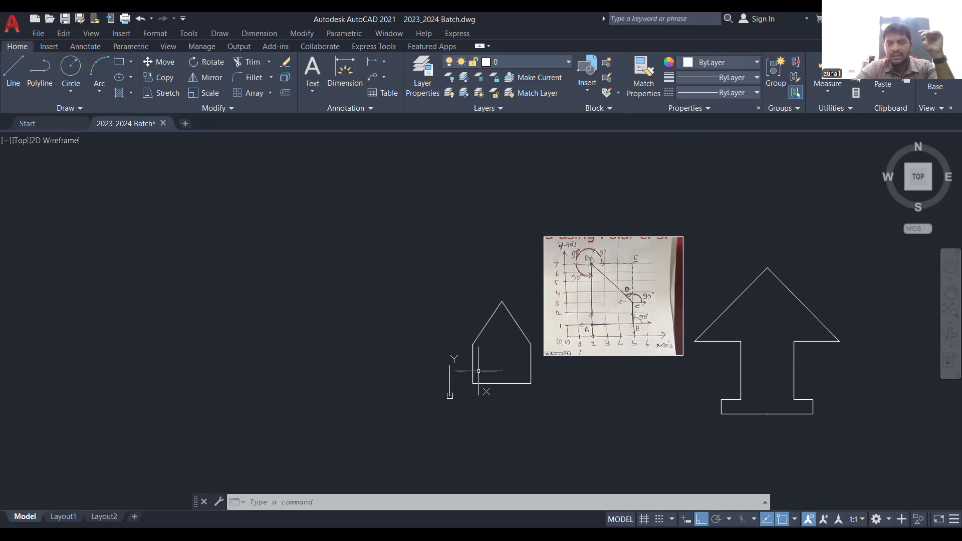
pyautogui.scroll(6, 474, 389)
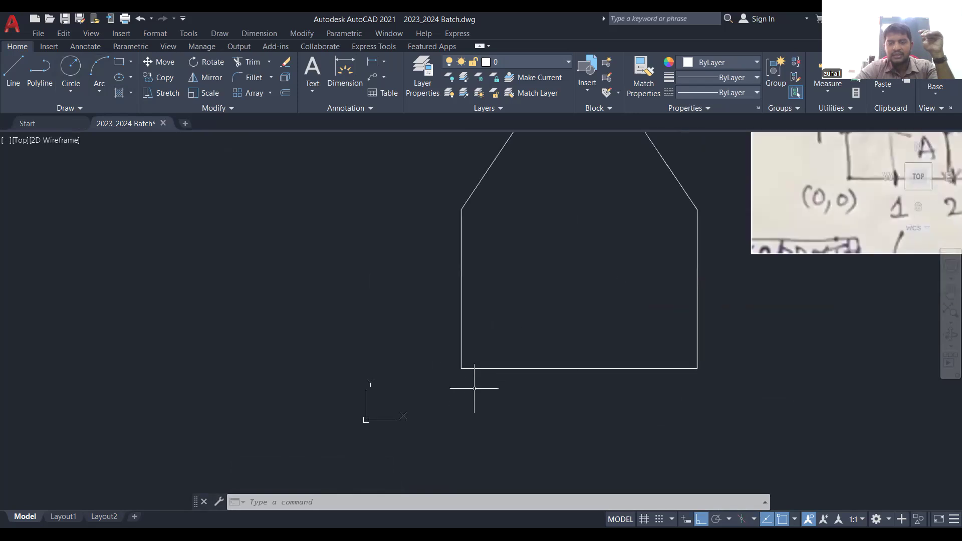
pyautogui.scroll(-2, 456, 381)
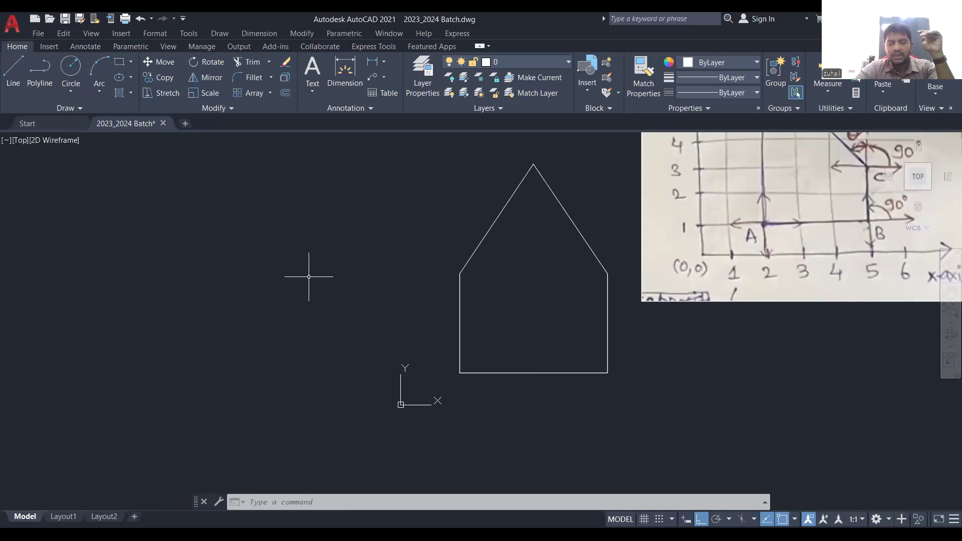
pyautogui.write('c')
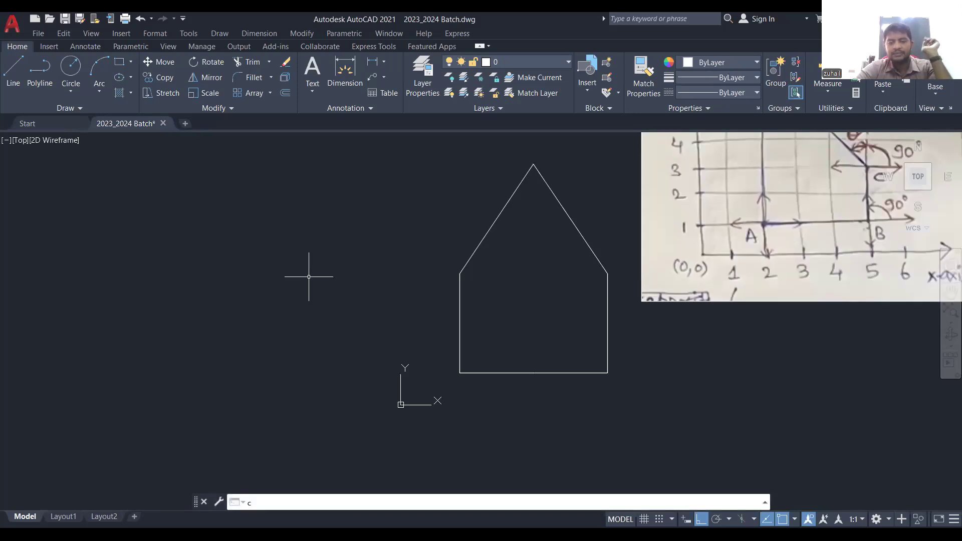
pyautogui.press('Return')
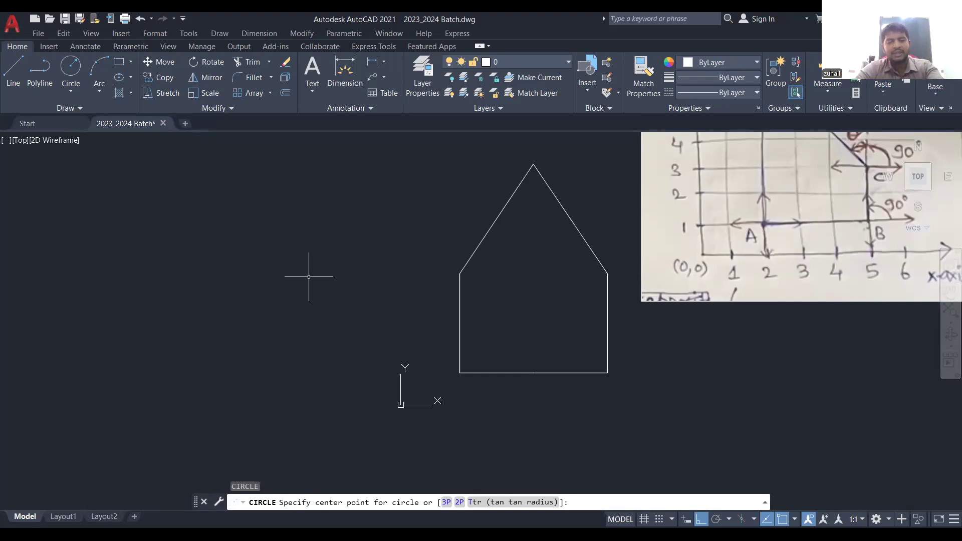
pyautogui.press('Escape')
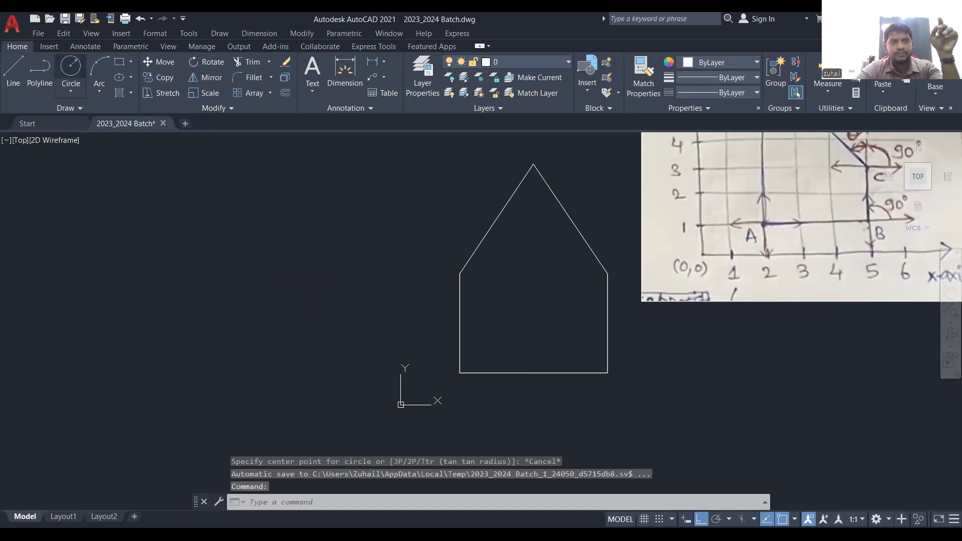
pyautogui.click(70, 70)
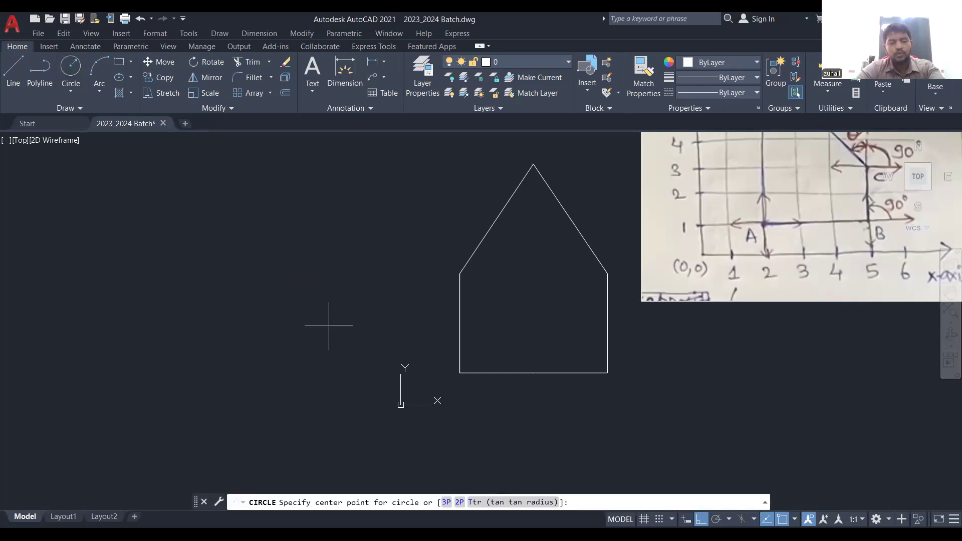
pyautogui.press('Escape')
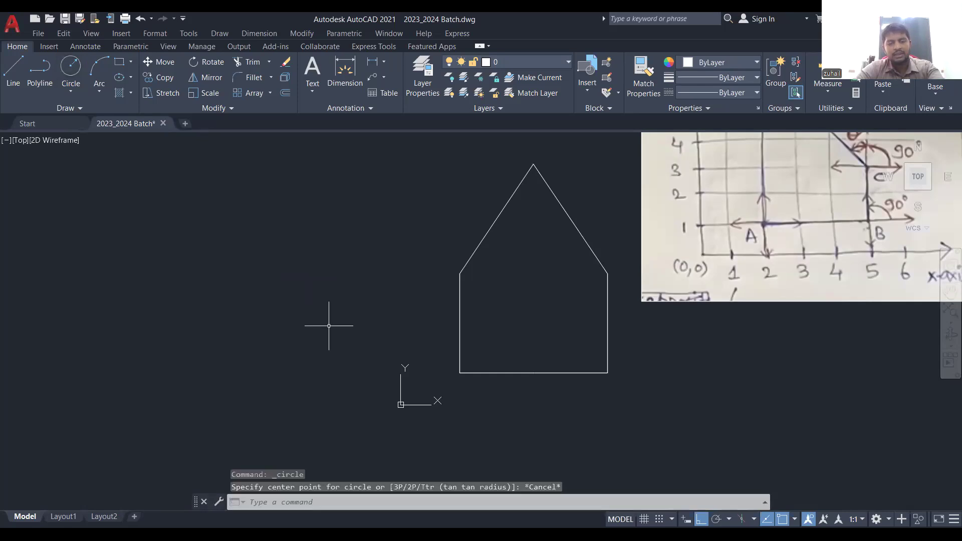
pyautogui.press('Escape')
pyautogui.press('Escape')
pyautogui.press('Escape')
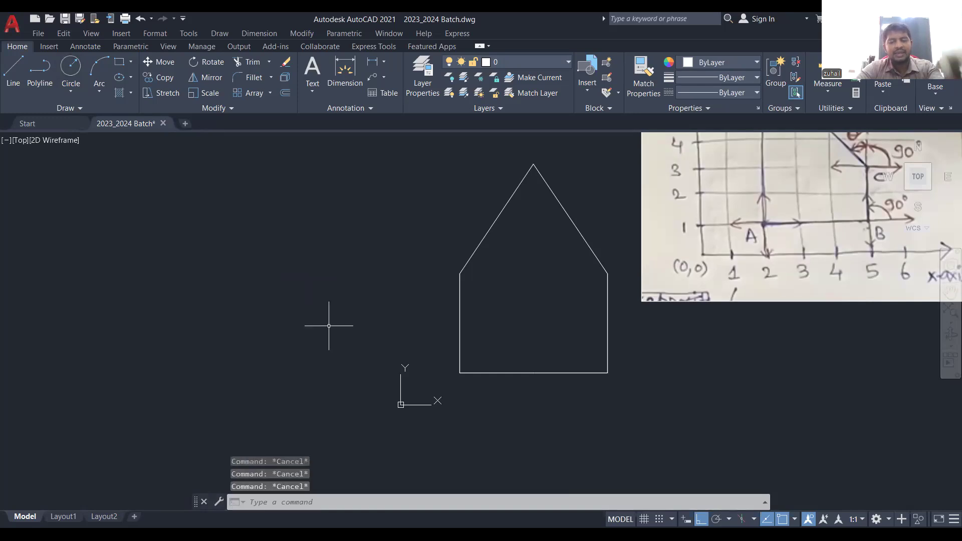
# Draw a circle centred at 5,5 with a radius of 3
pyautogui.write('c')
pyautogui.press('Return')
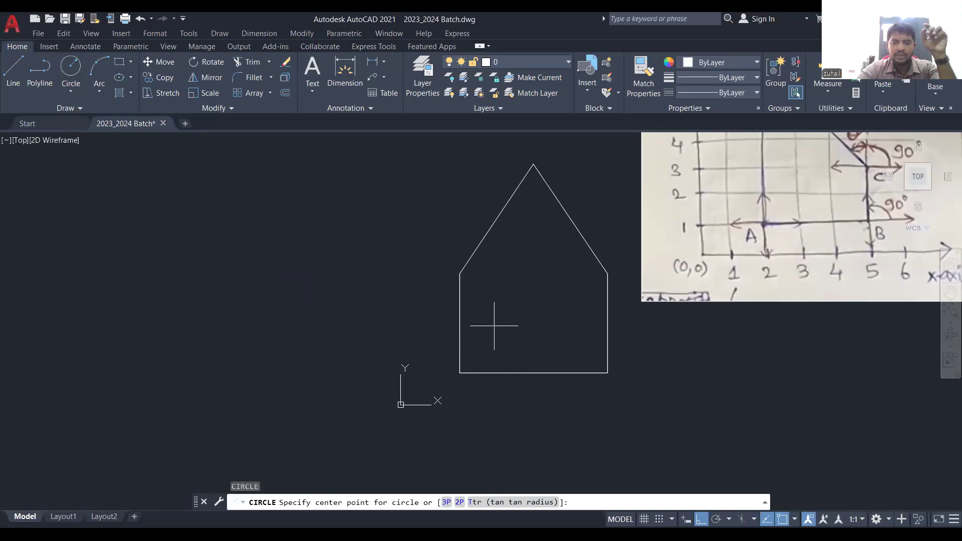
pyautogui.write('5,5')
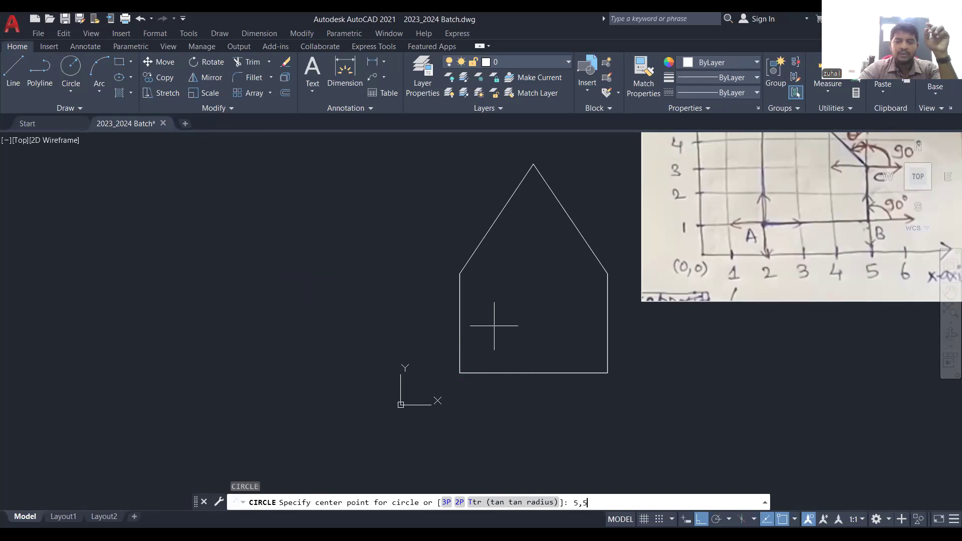
pyautogui.press('Return')
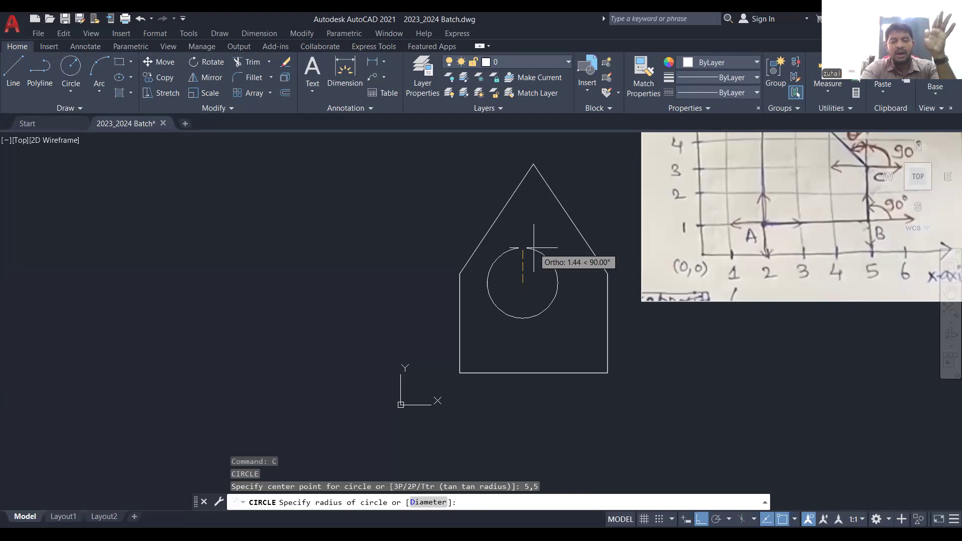
pyautogui.write('r')
pyautogui.press('Return')
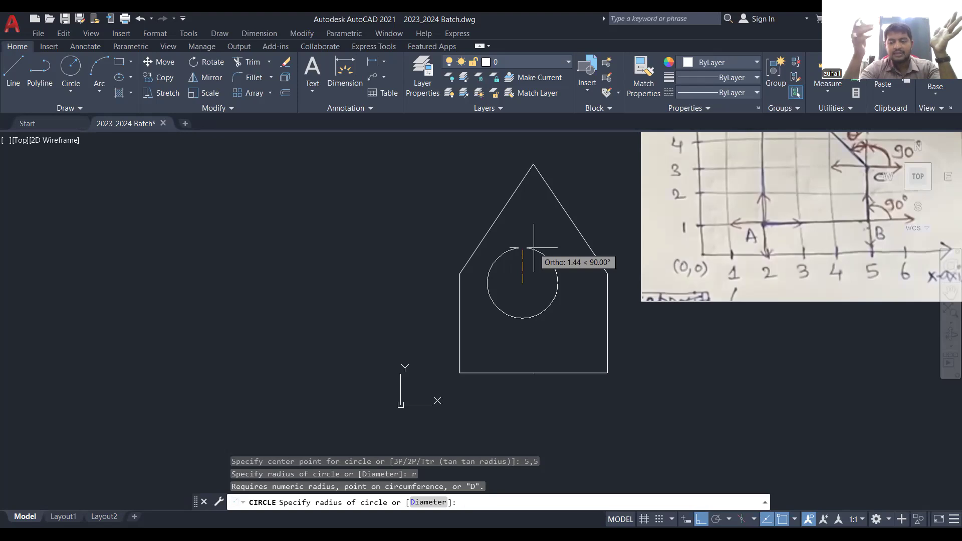
pyautogui.write('3')
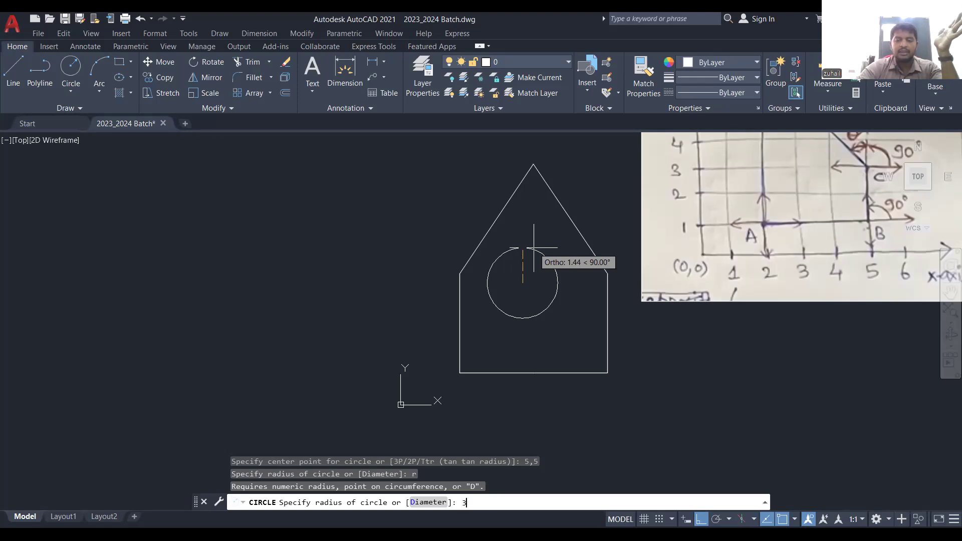
pyautogui.press('Return')
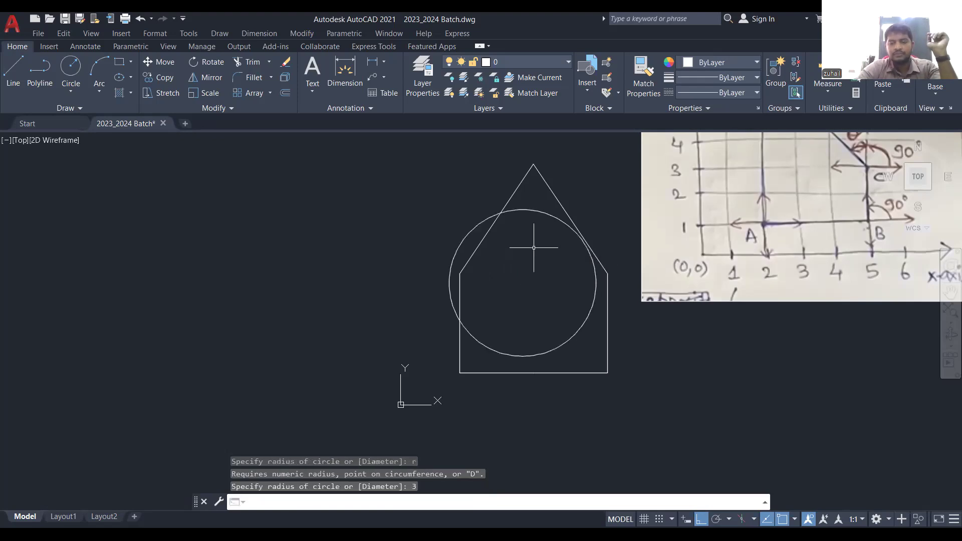
# Erase the circle centred at 5,5
pyautogui.click(478, 223)
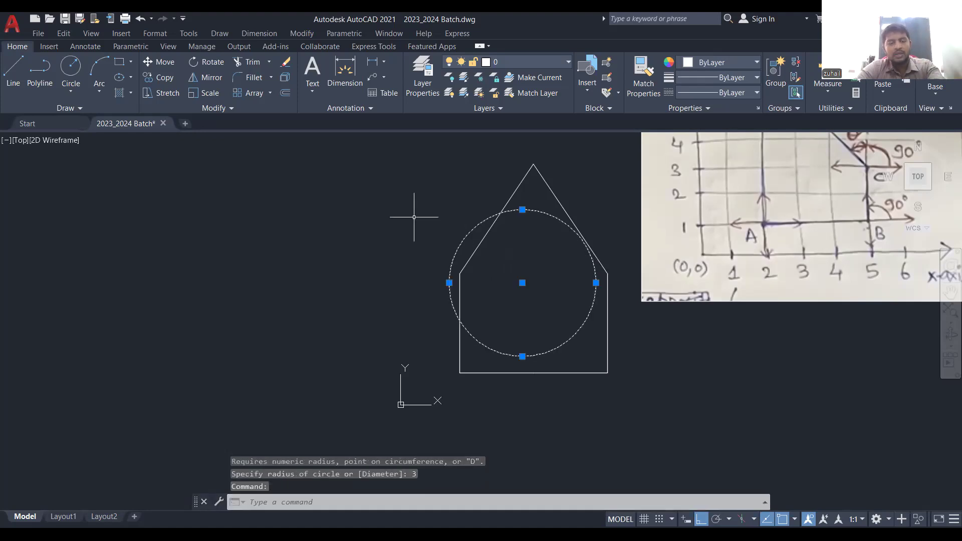
pyautogui.press('Escape')
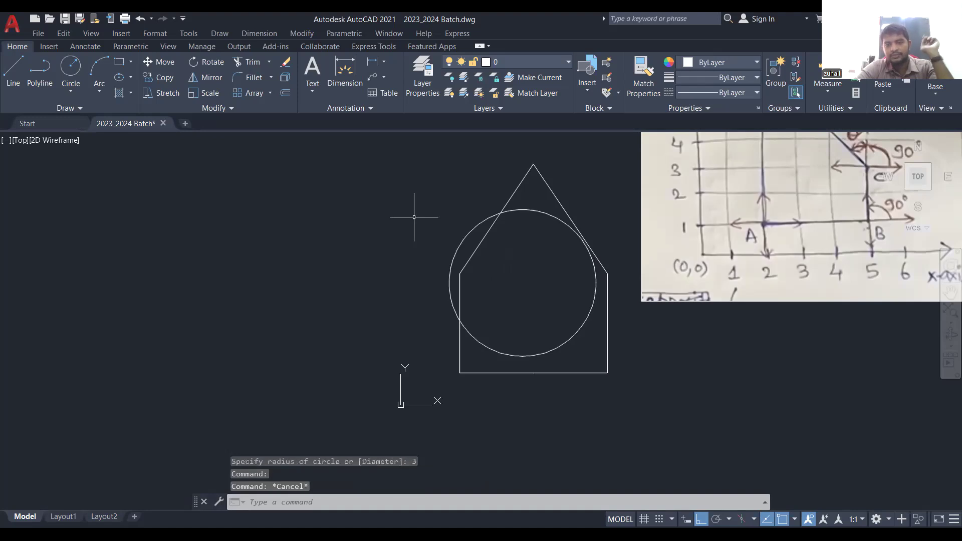
pyautogui.click(466, 233)
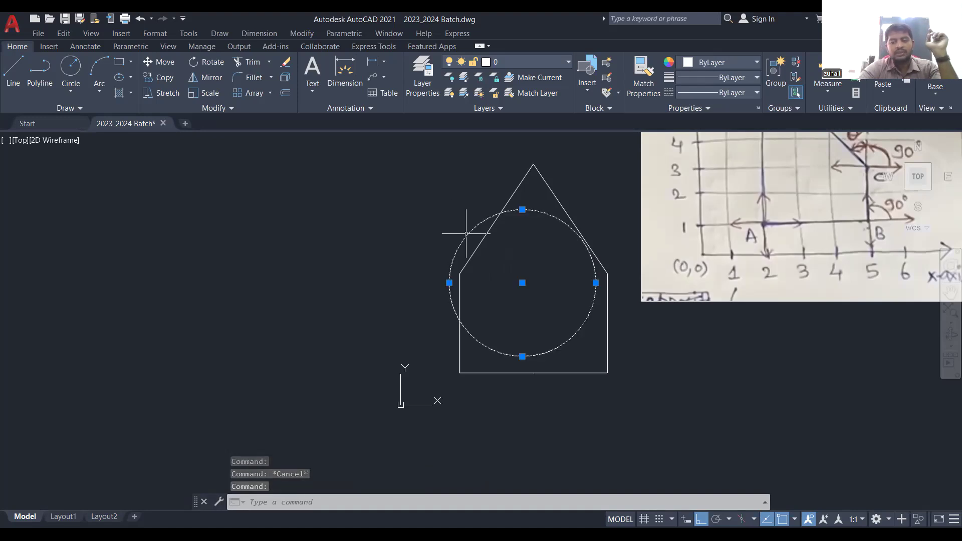
pyautogui.press('Delete')
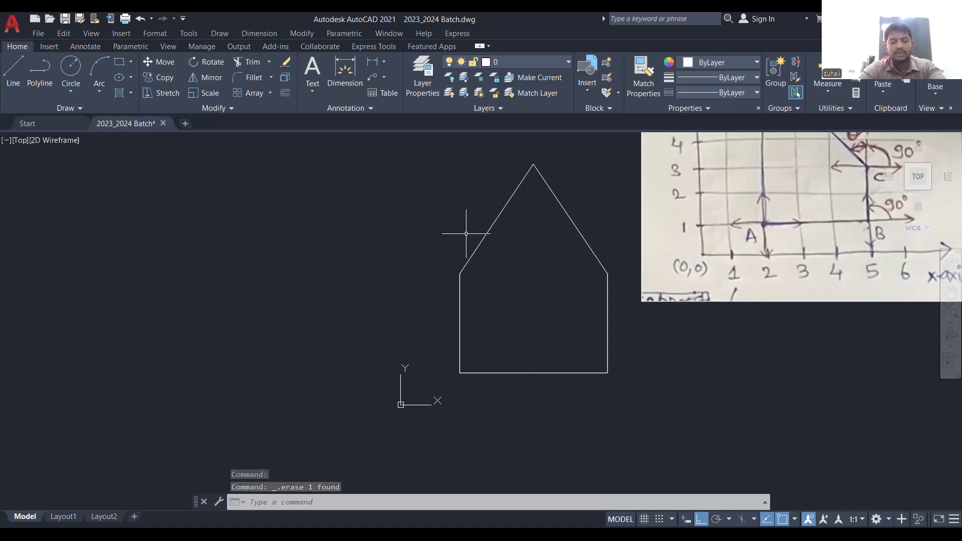
# Draw a circle centred at 5,4 using the Diameter option with a diameter of 5
pyautogui.write('c')
pyautogui.press('Return')
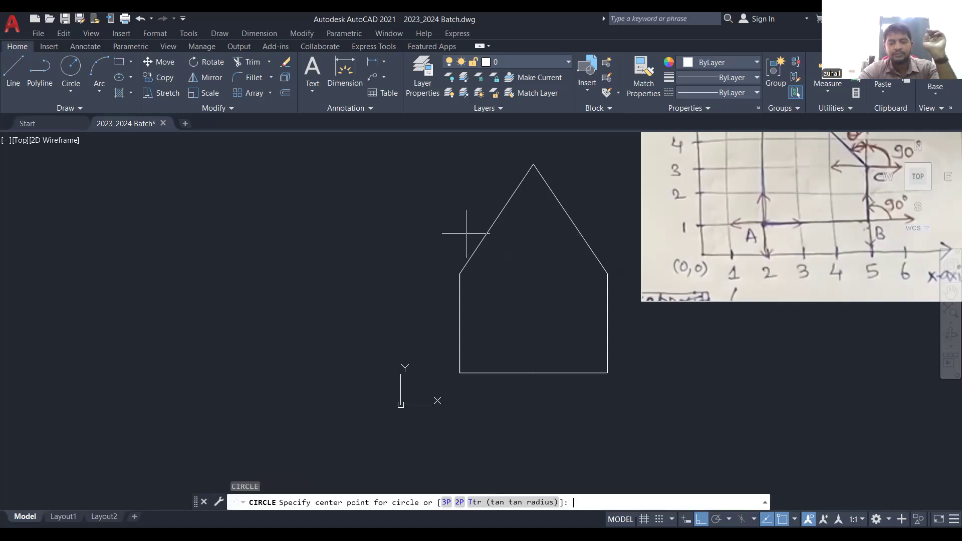
pyautogui.write('5,4')
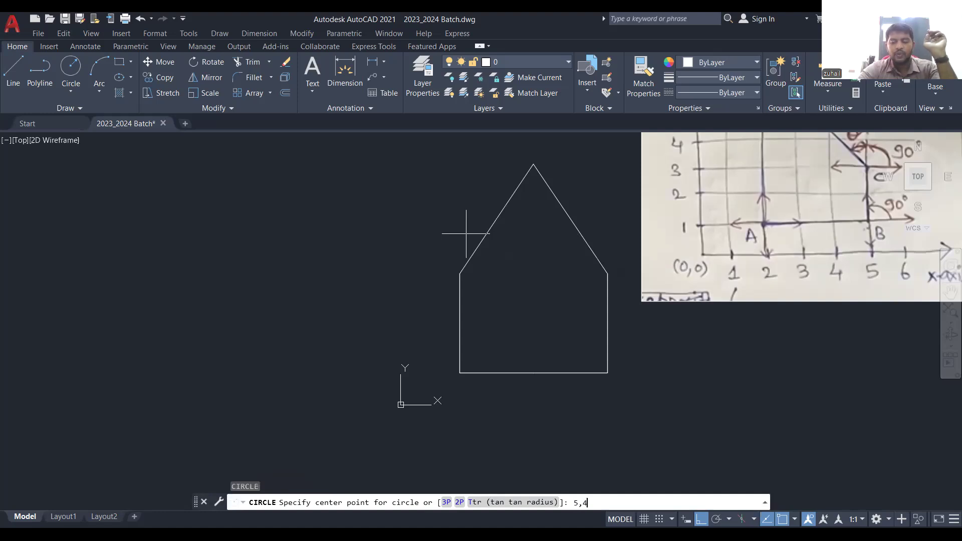
pyautogui.press('Return')
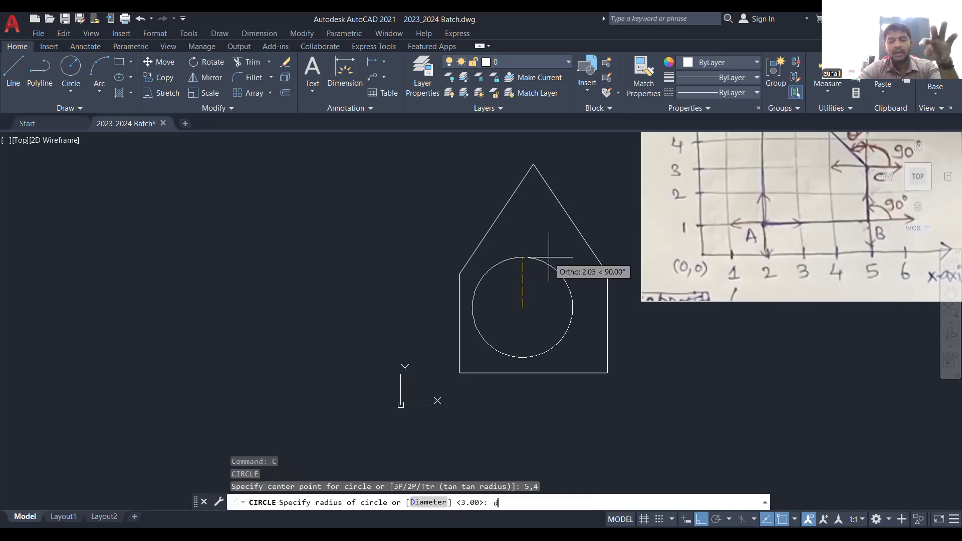
pyautogui.press('Return')
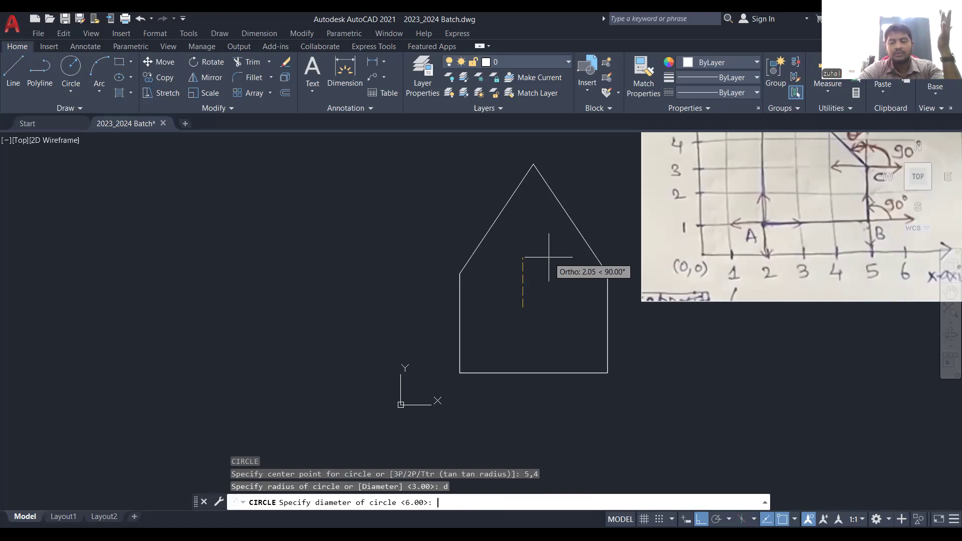
pyautogui.write('5')
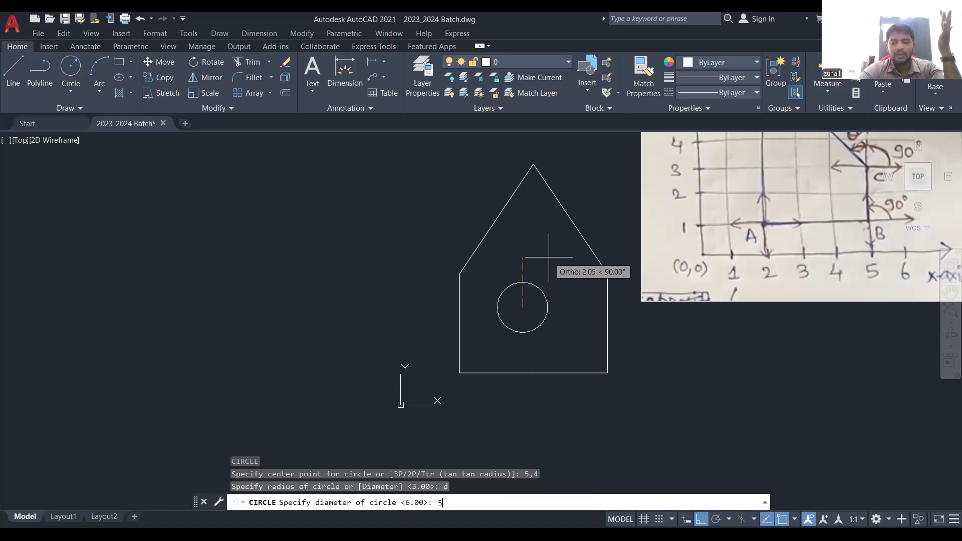
pyautogui.press('Return')
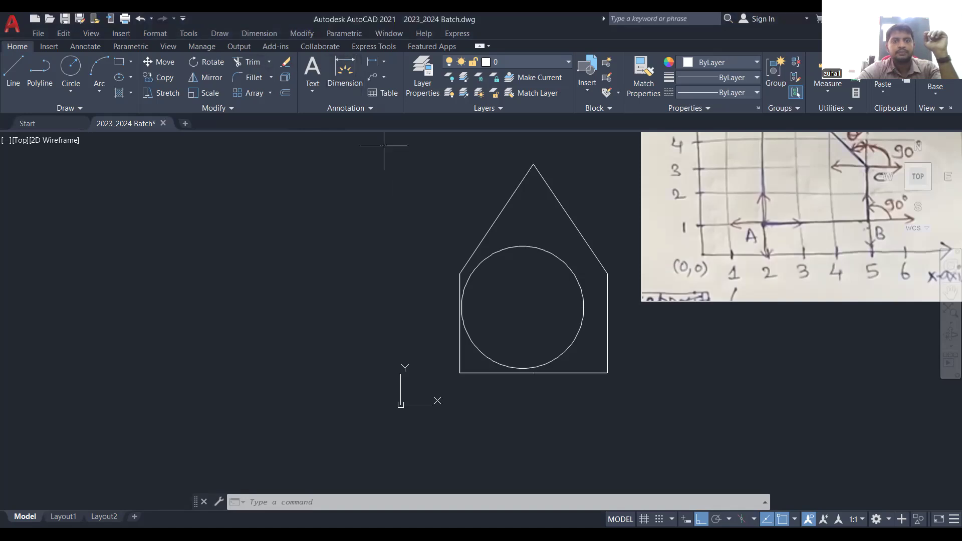
# Dimension the circle vertically from its top quadrant to its bottom quadrant, placing the dimension line outside the house-shaped outline
pyautogui.click(523, 370)
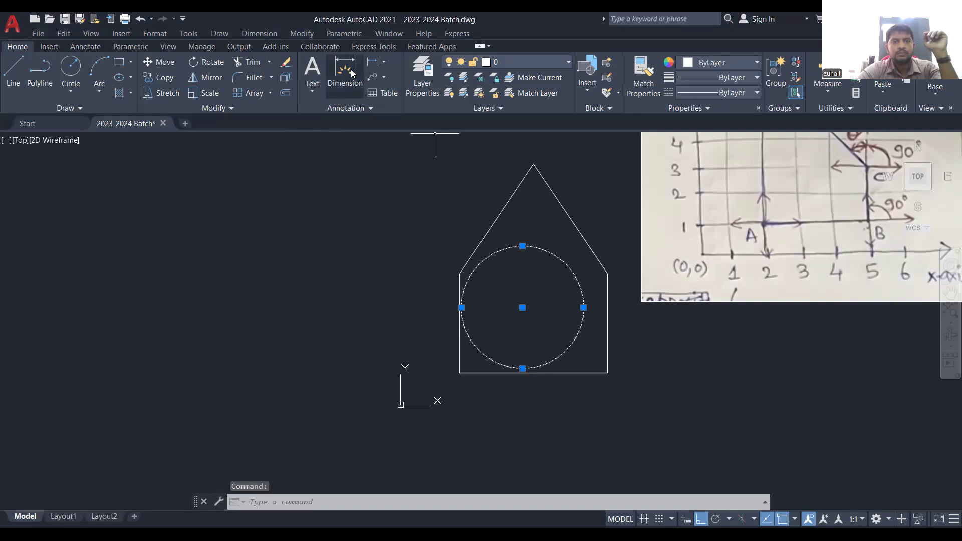
pyautogui.press('Escape')
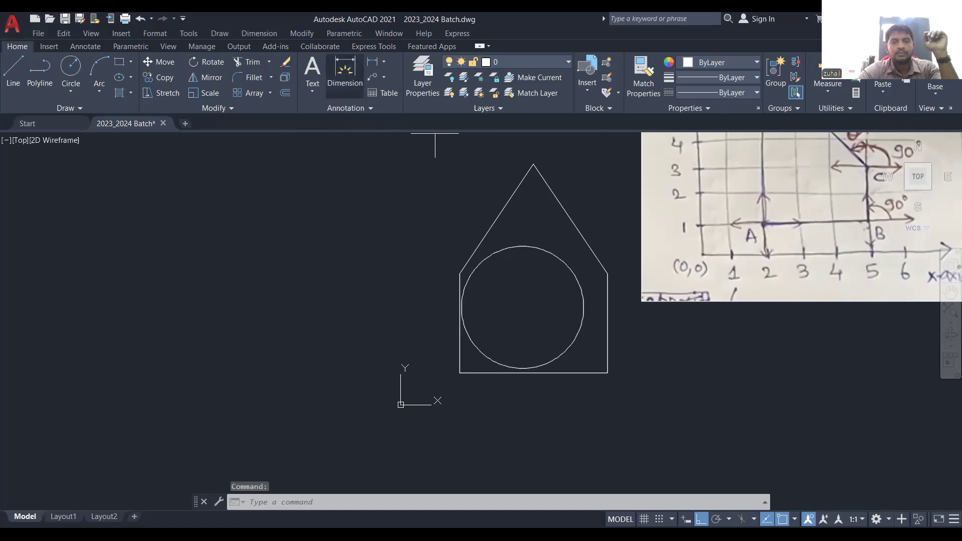
pyautogui.click(345, 70)
pyautogui.click(522, 247)
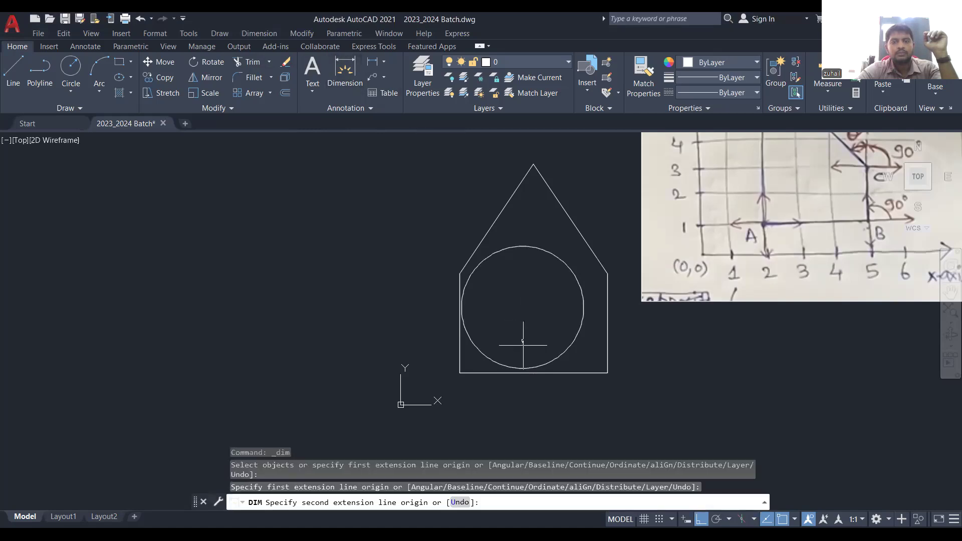
pyautogui.click(523, 369)
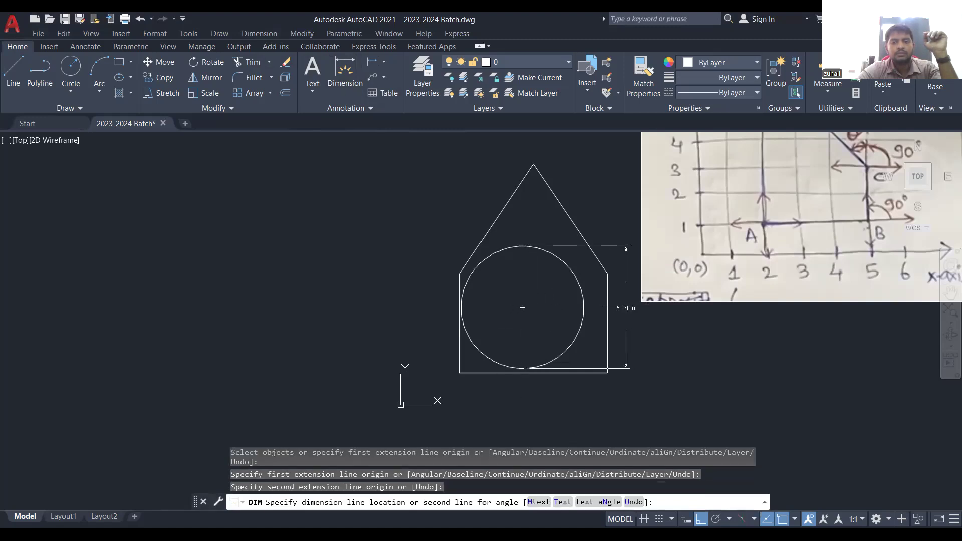
pyautogui.click(625, 308)
pyautogui.scroll(5, 626, 307)
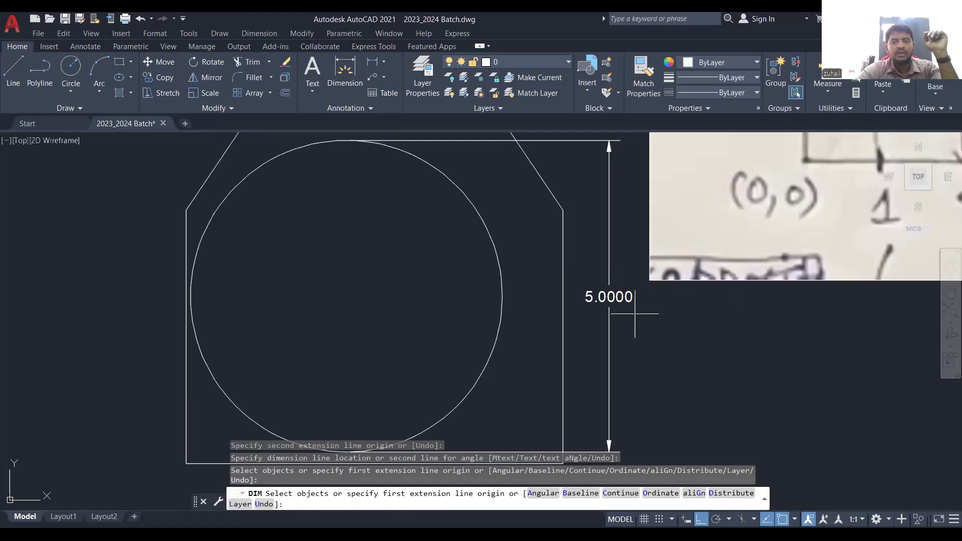
pyautogui.scroll(-3, 636, 314)
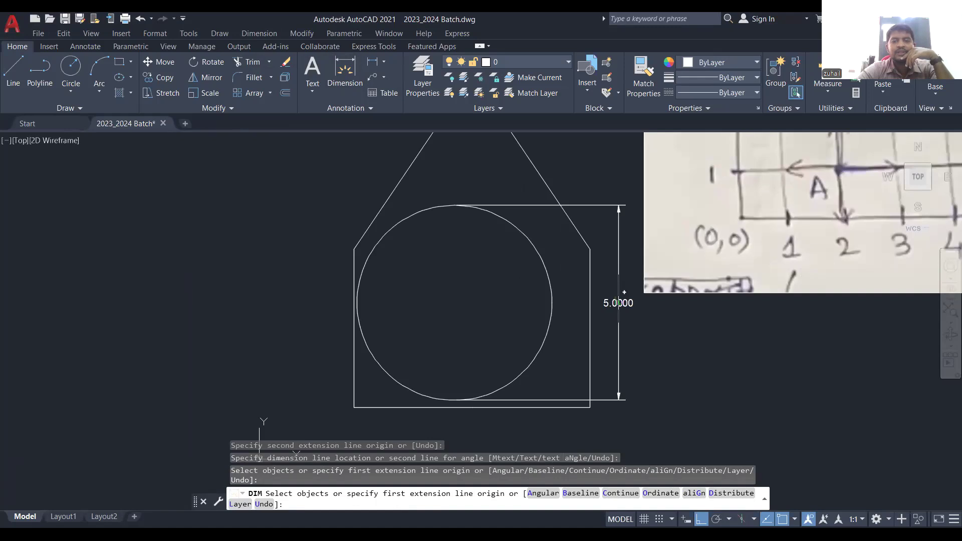
# End dimensioning and erase the circle's vertical dimension
pyautogui.press('Return')
pyautogui.press('Return')
pyautogui.click(612, 306)
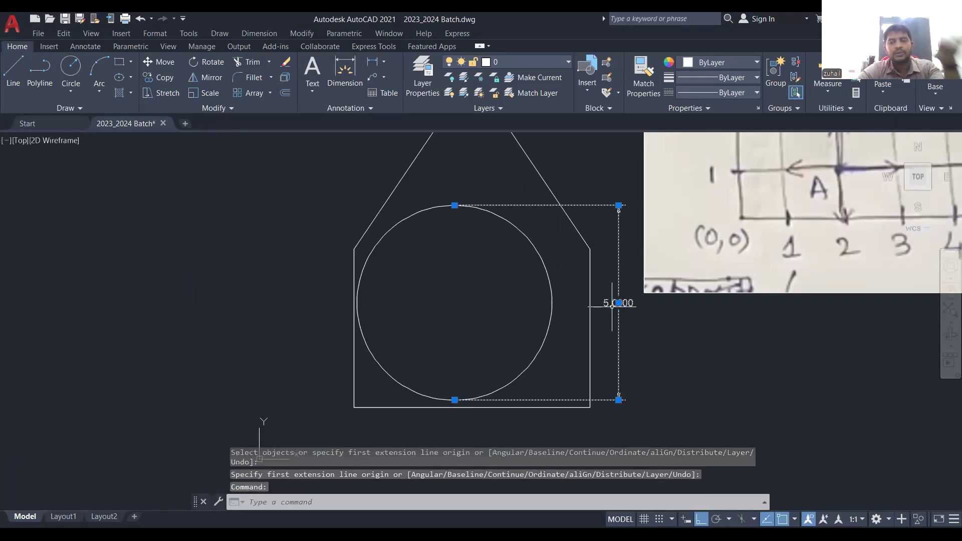
pyautogui.press('Delete')
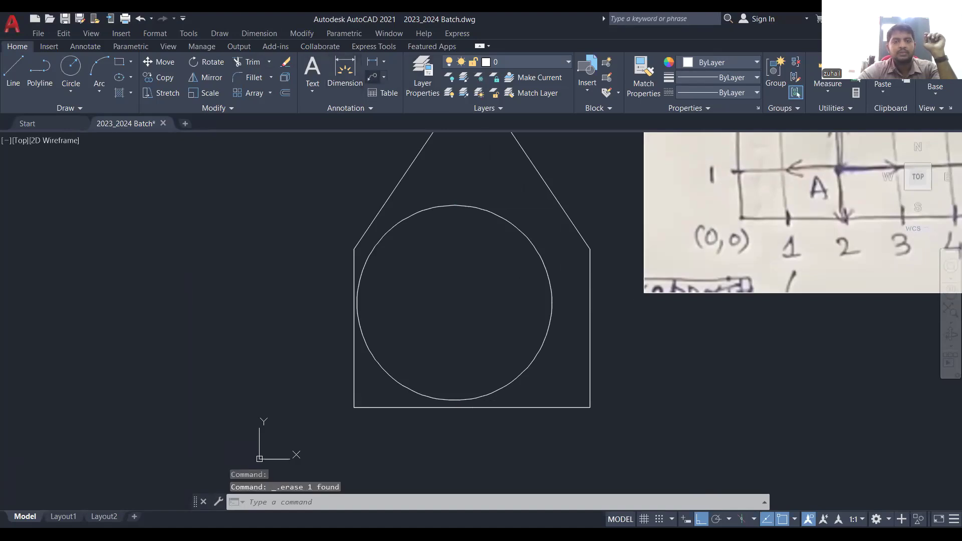
# Try a multileader with its arrowhead at the circle's centre and its landing at the top quadrant, and erase it
pyautogui.click(372, 77)
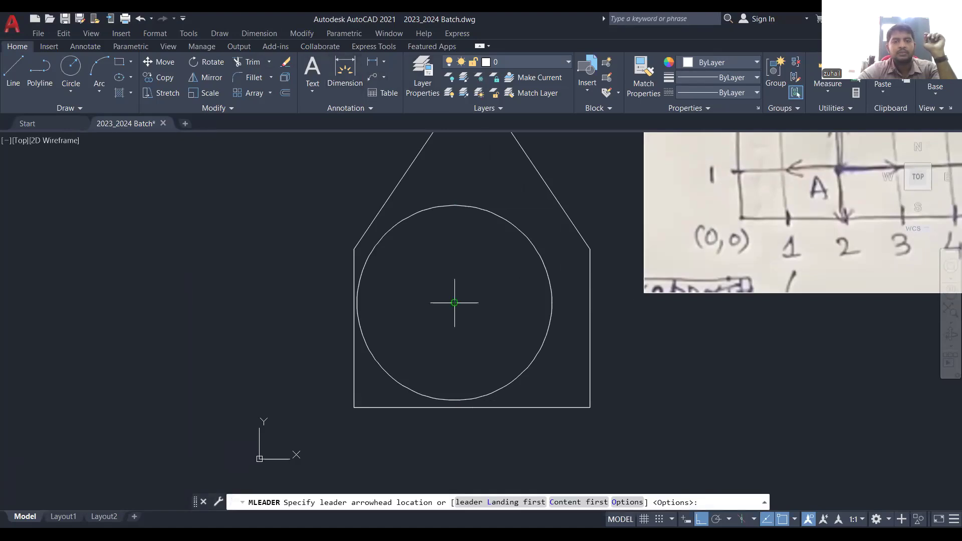
pyautogui.click(454, 303)
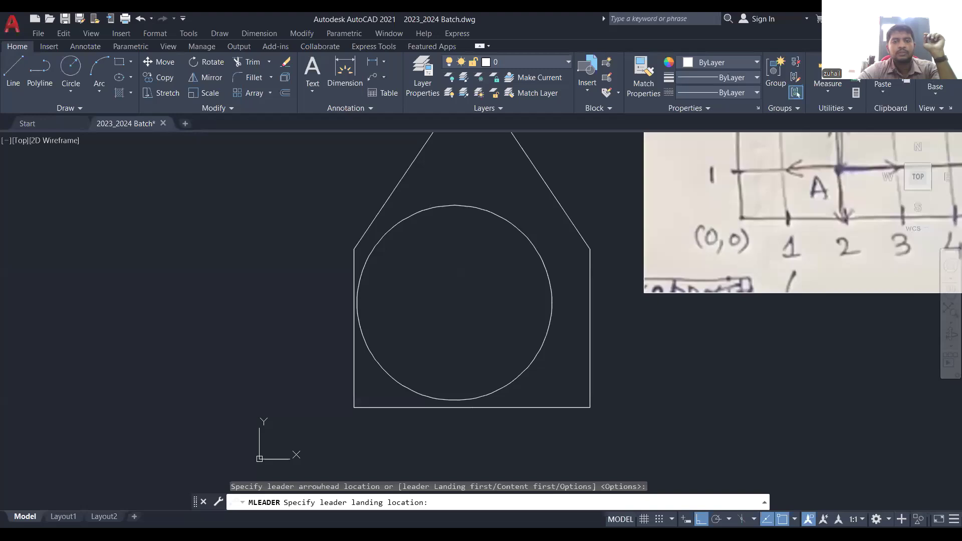
pyautogui.click(463, 210)
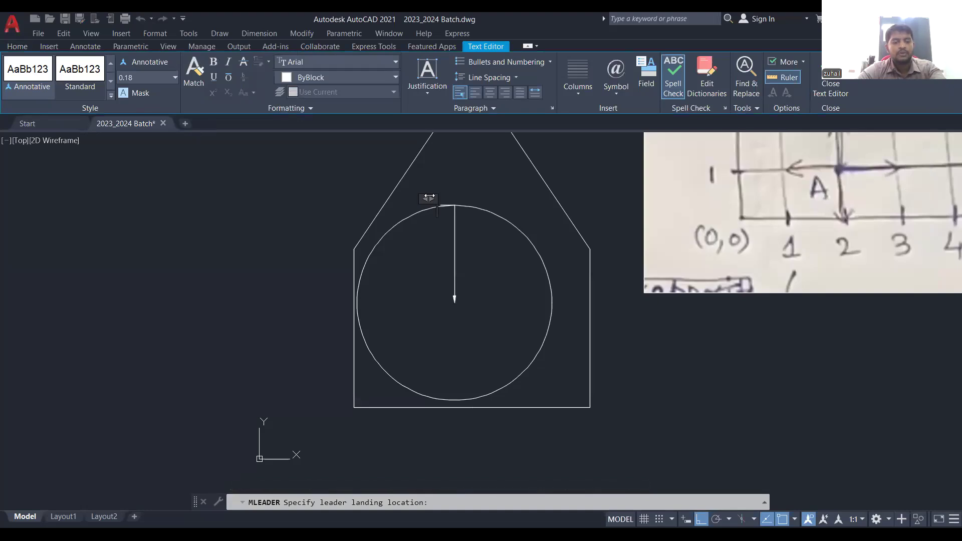
pyautogui.press('Escape')
pyautogui.press('Escape')
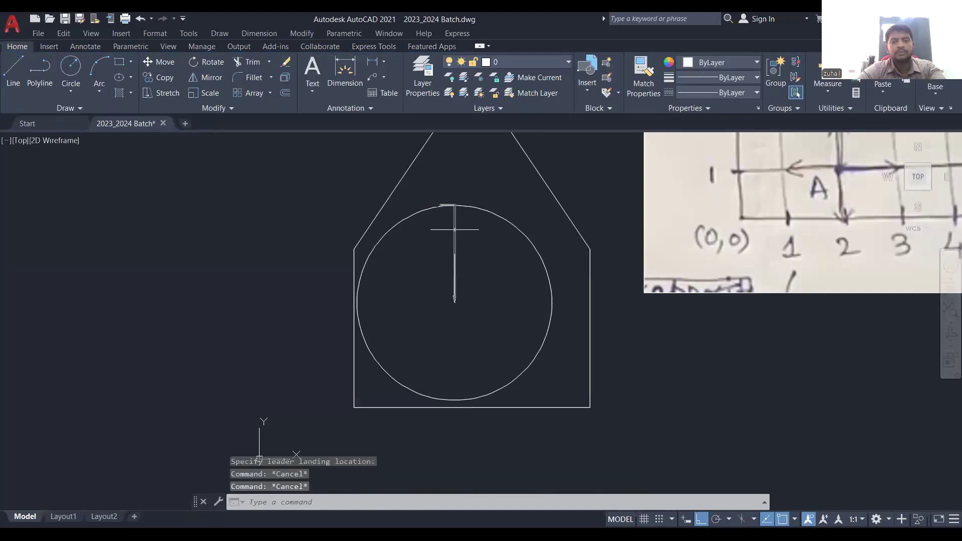
pyautogui.press('Delete')
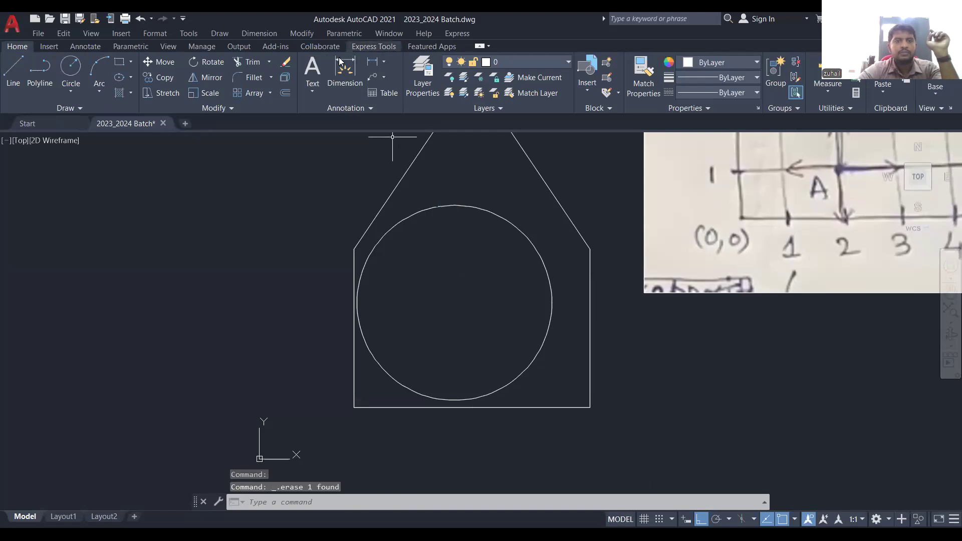
# Add a diameter dimension to the circle, placing its text outside the outline to the circle's upper left
pyautogui.click(384, 62)
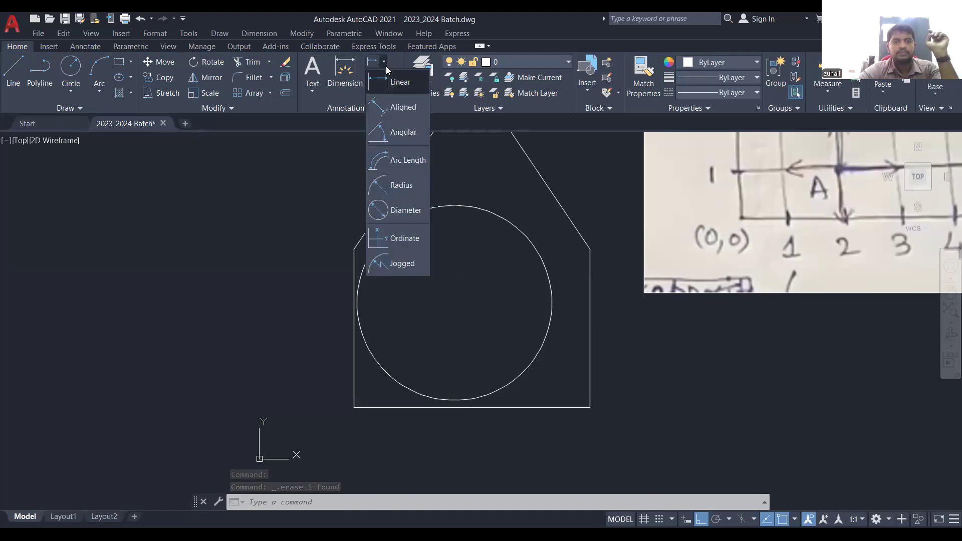
pyautogui.click(409, 212)
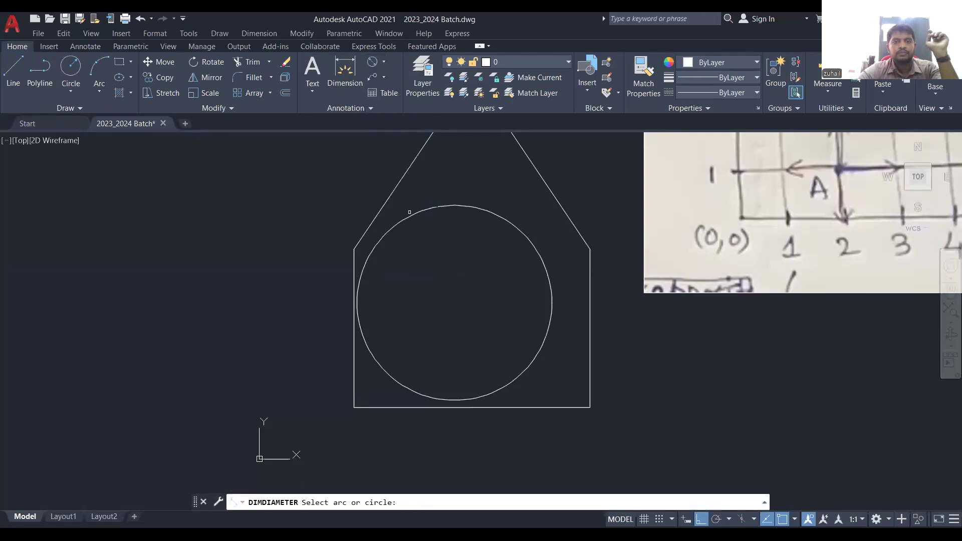
pyautogui.click(510, 221)
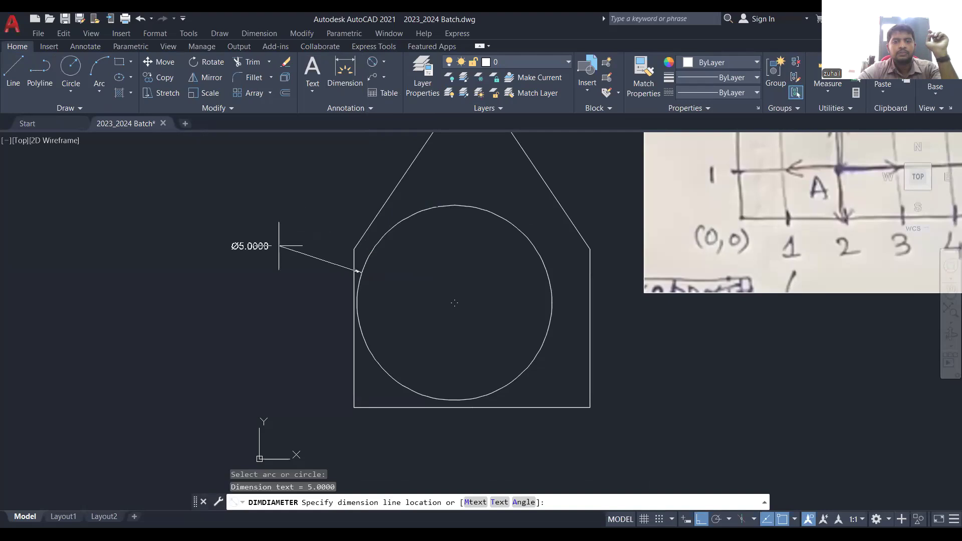
pyautogui.click(281, 238)
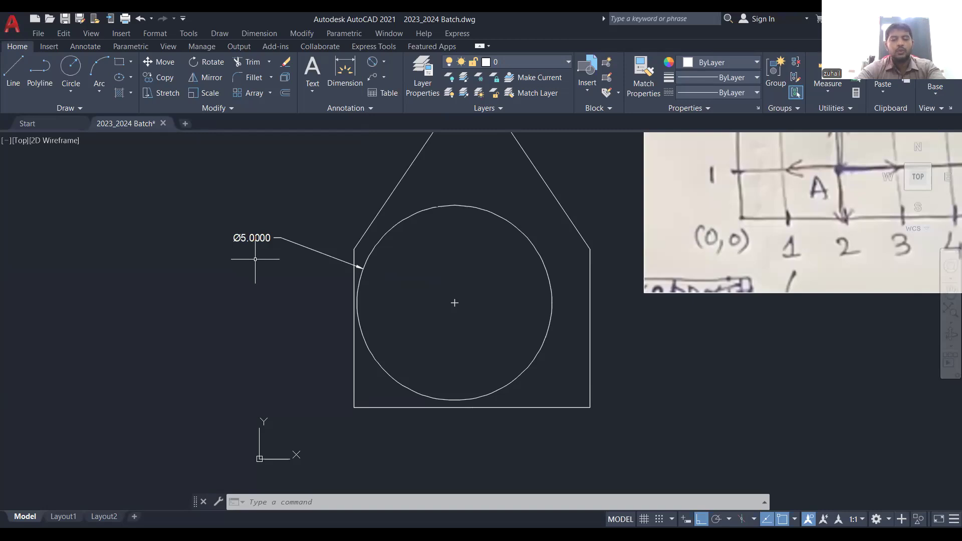
# Check the length precision options in the drawing units settings and close them without changes
pyautogui.write('un')
pyautogui.press('Return')
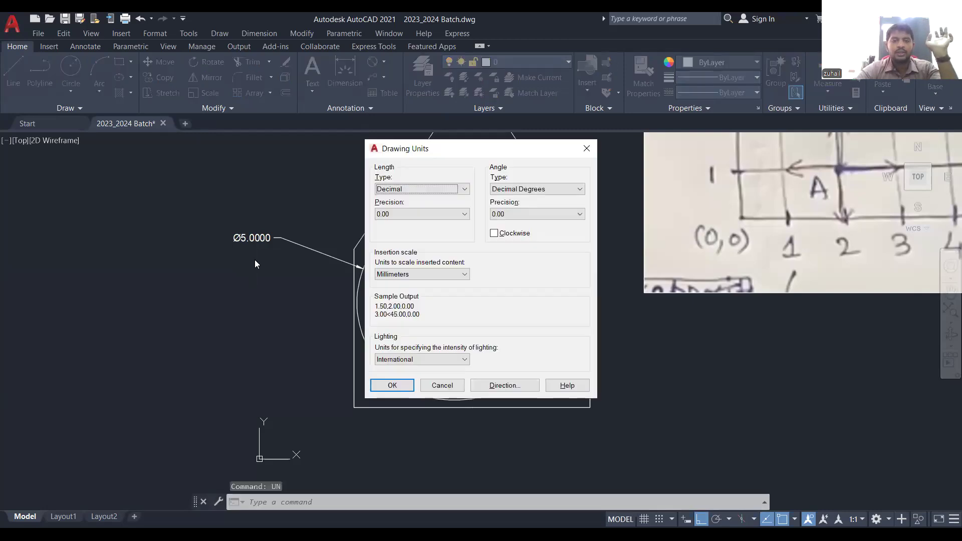
pyautogui.click(443, 214)
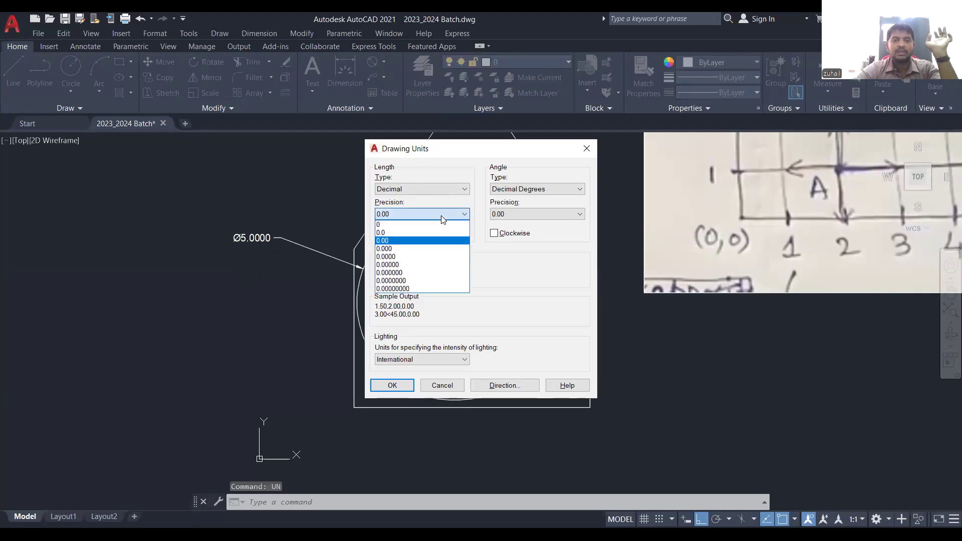
pyautogui.click(443, 216)
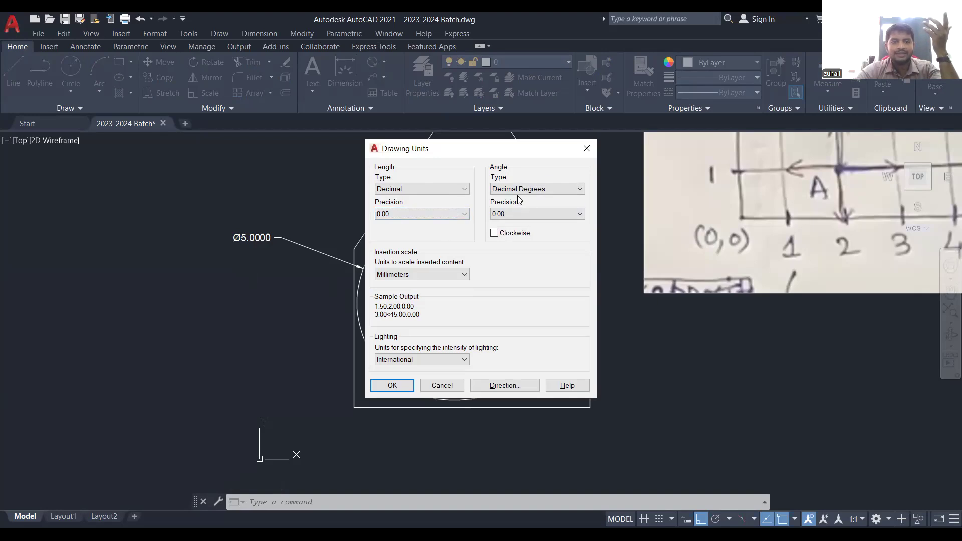
pyautogui.moveTo(502, 156); pyautogui.dragTo(516, 230)
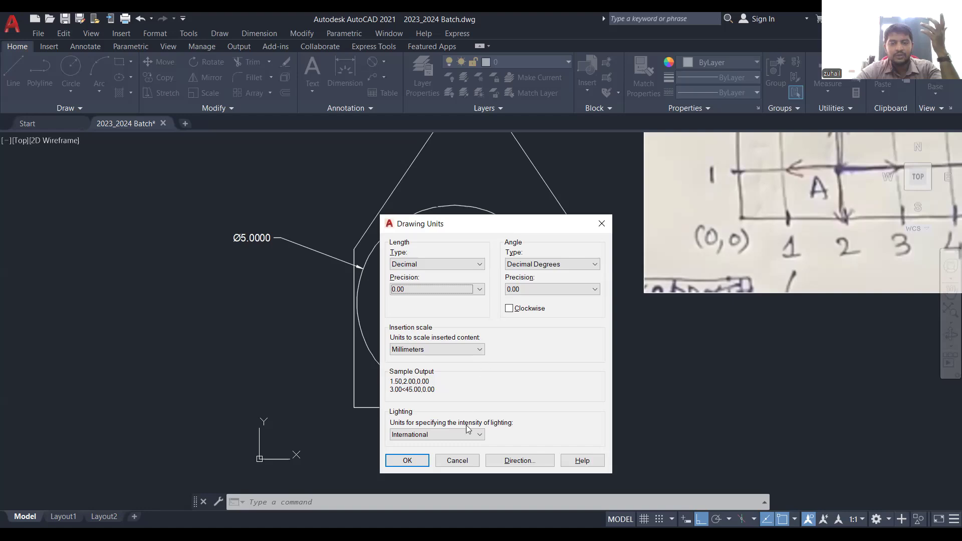
pyautogui.click(601, 224)
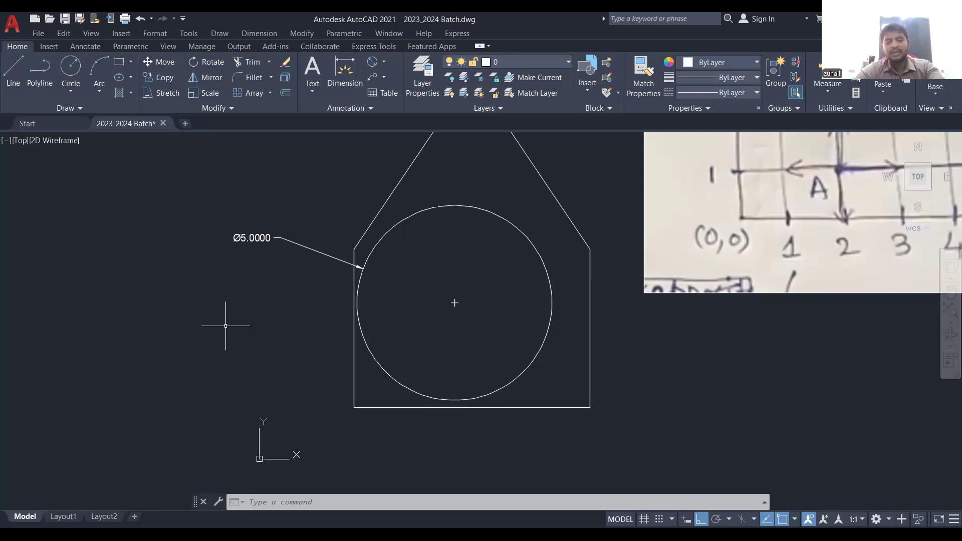
# Modify the Standard dimension style, setting the linear dimension precision to 0.00
pyautogui.write('d')
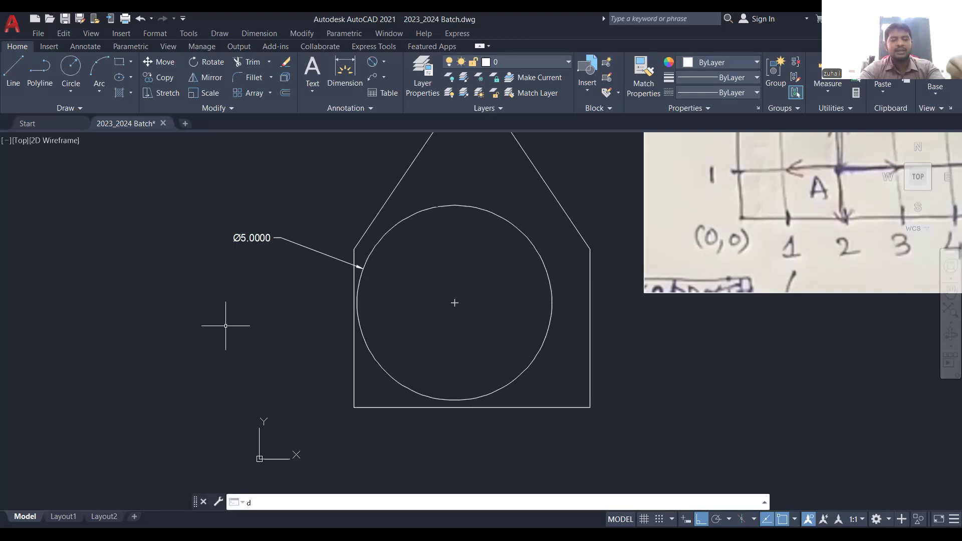
pyautogui.press('Return')
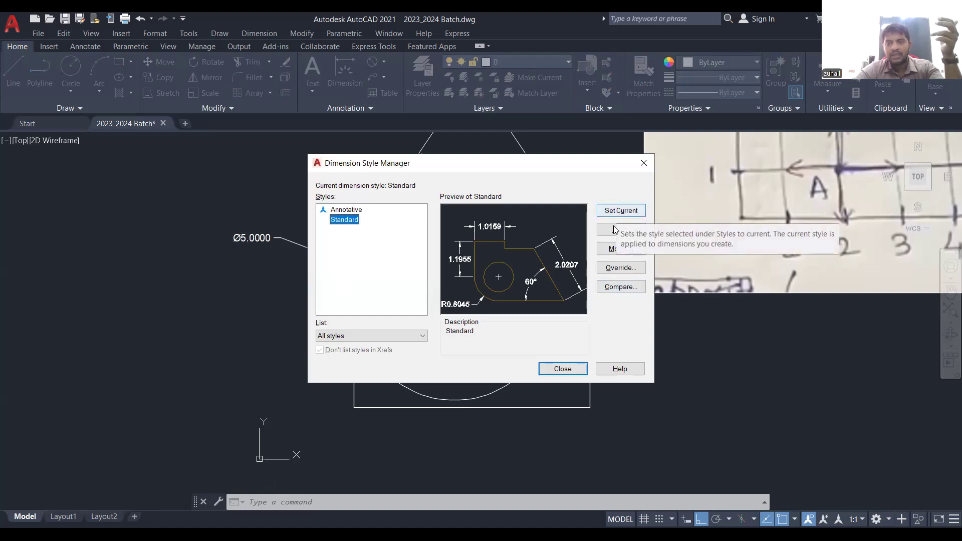
pyautogui.click(618, 250)
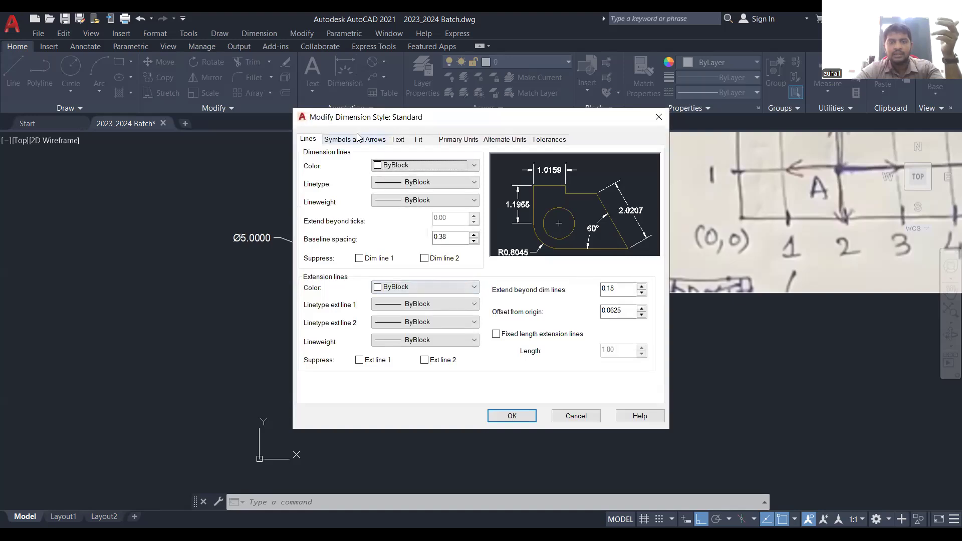
pyautogui.click(398, 139)
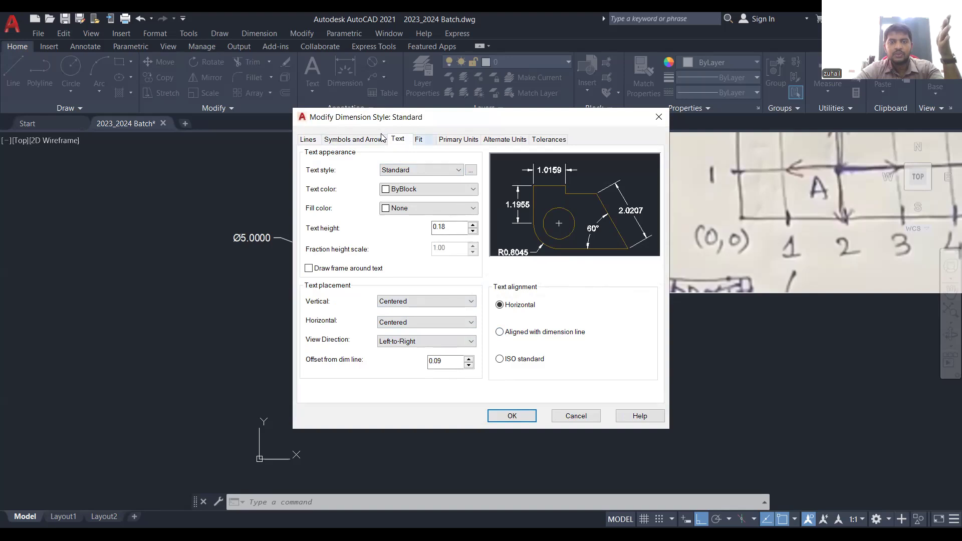
pyautogui.click(458, 139)
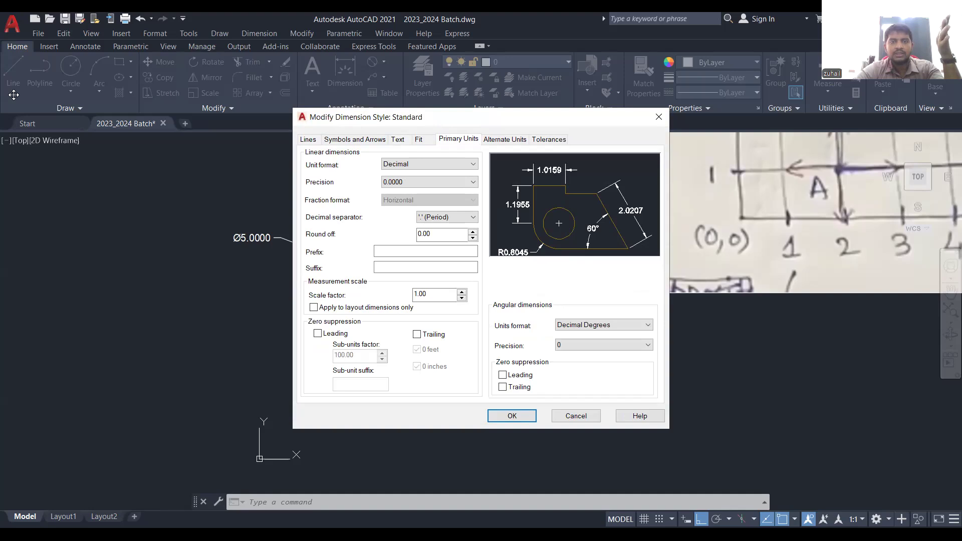
pyautogui.click(446, 182)
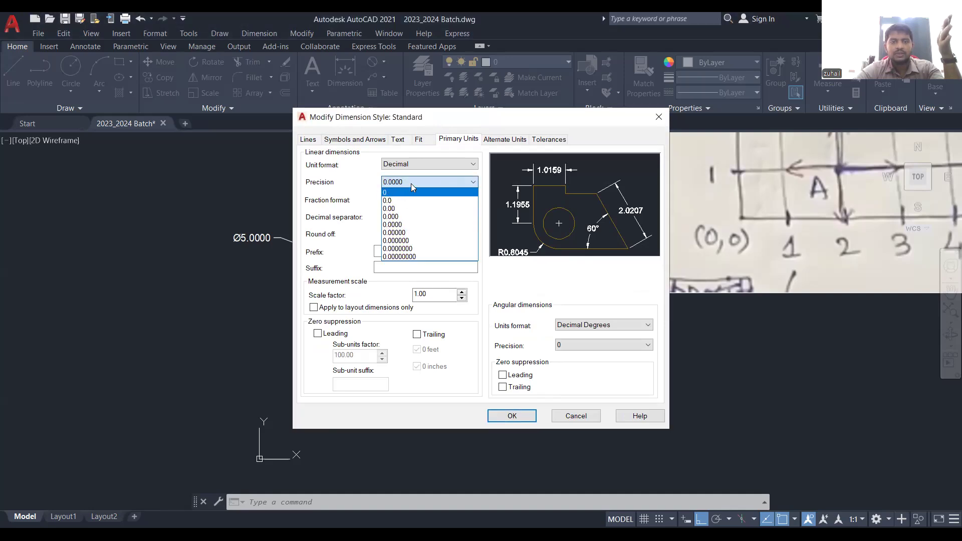
pyautogui.click(400, 209)
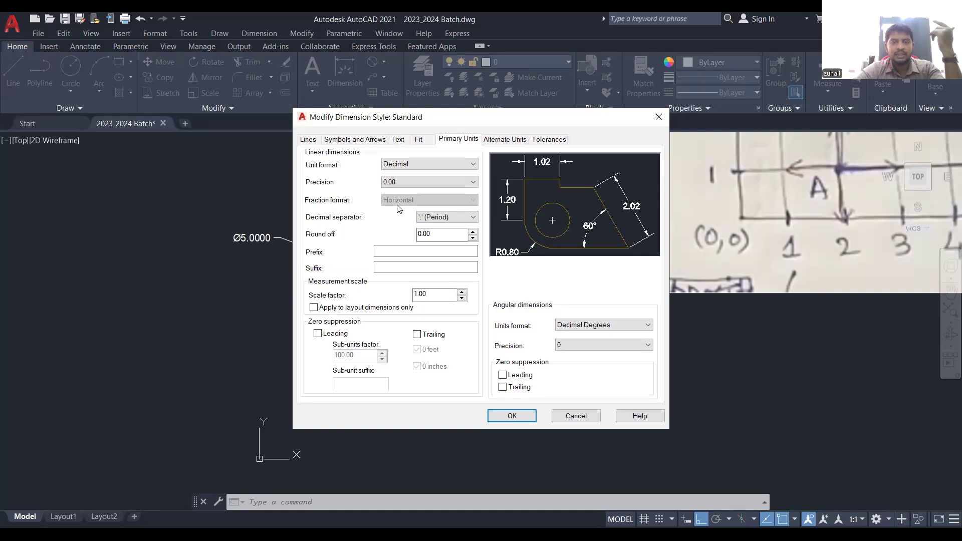
# Review the Standard dimension style's arrow, line, text, fit, primary unit and alternate unit settings
pyautogui.click(341, 143)
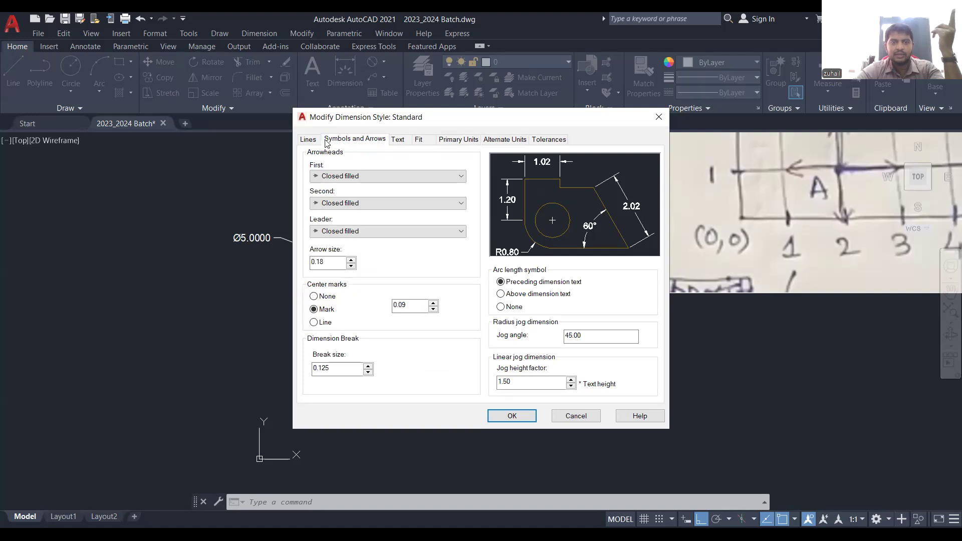
pyautogui.click(309, 141)
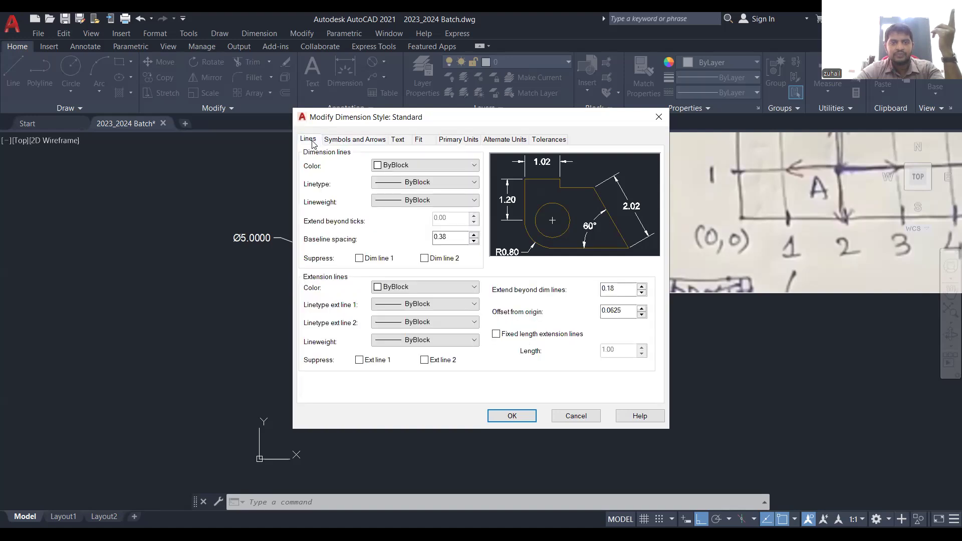
pyautogui.click(399, 141)
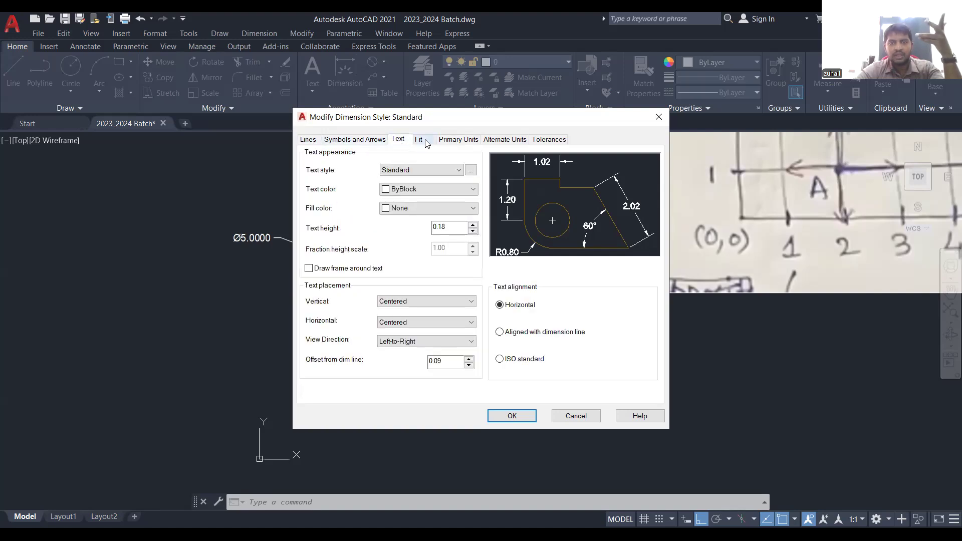
pyautogui.click(423, 141)
pyautogui.click(446, 143)
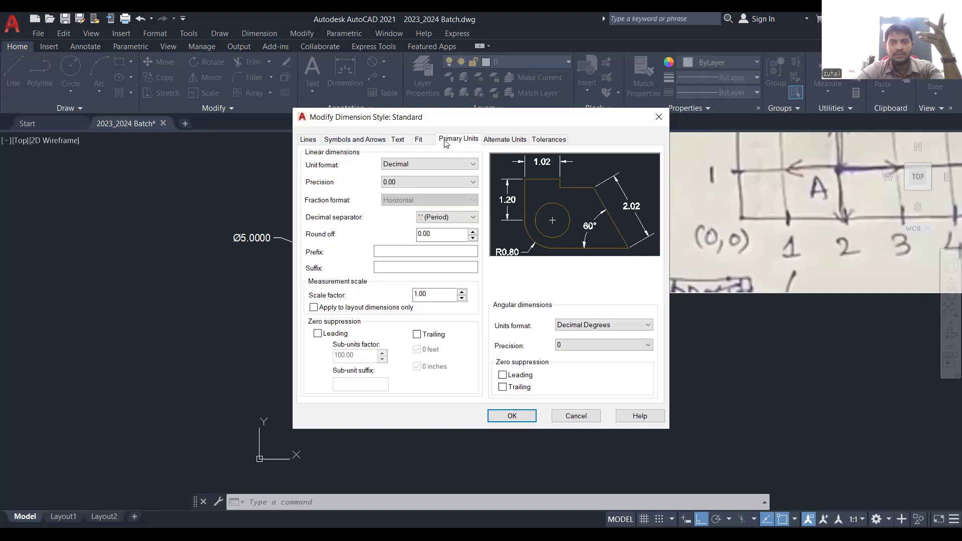
pyautogui.click(500, 142)
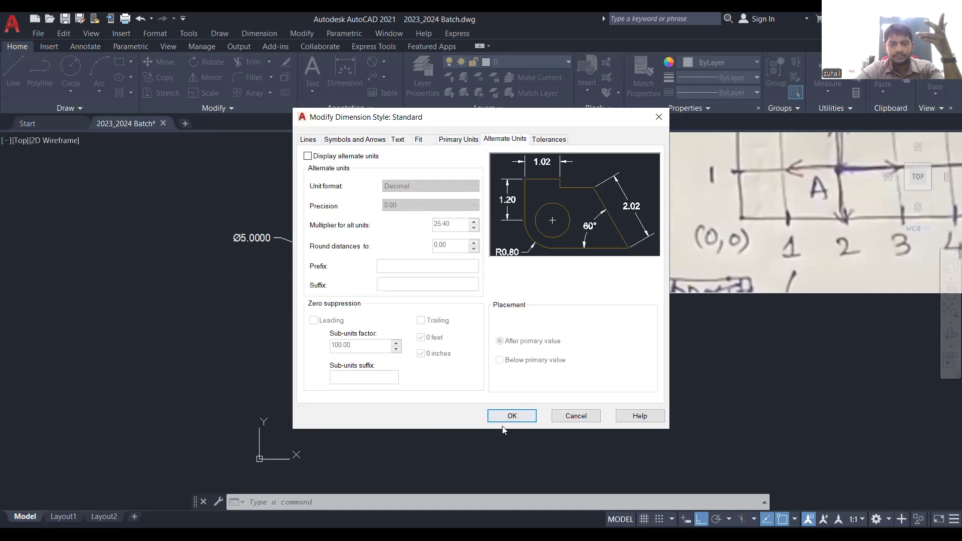
pyautogui.click(308, 139)
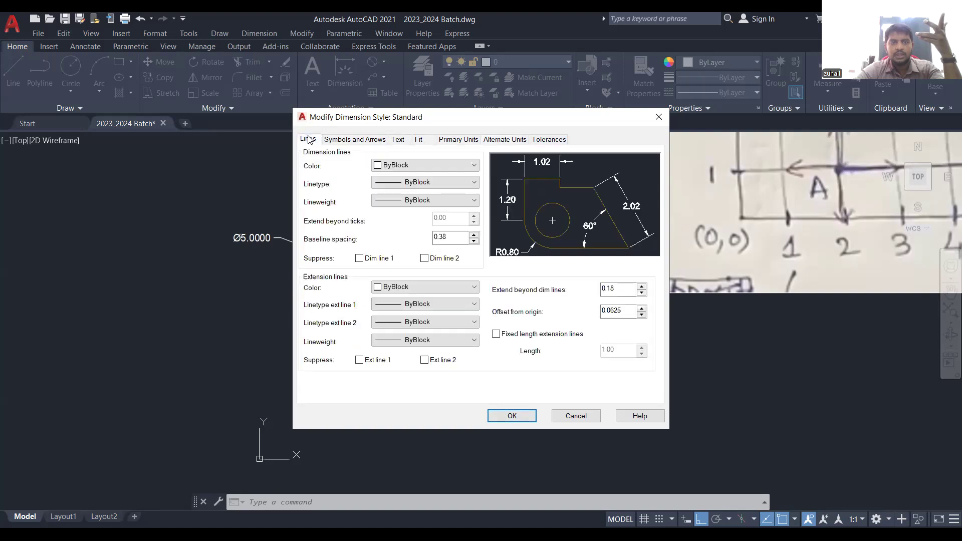
# Accept the Standard style's modifications and make it the current dimension style
pyautogui.click(512, 416)
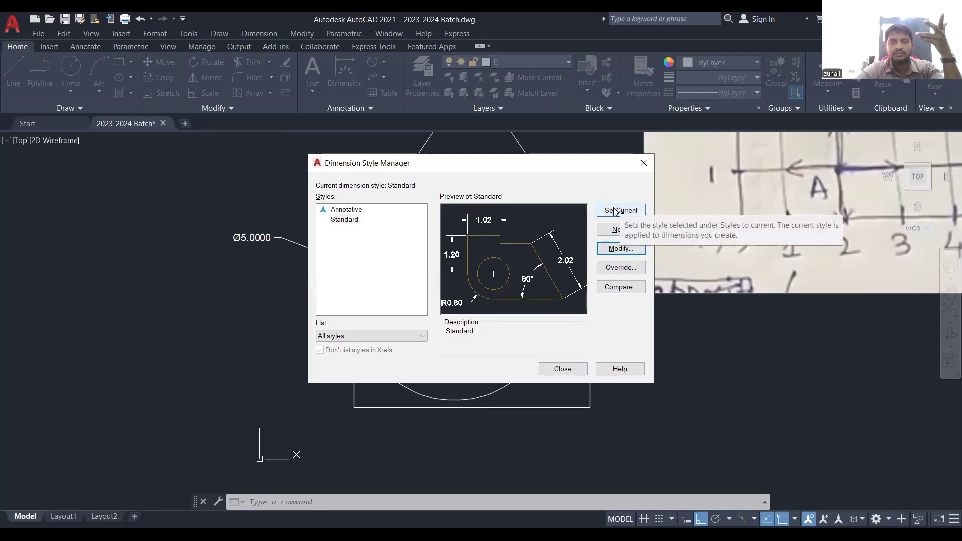
pyautogui.click(614, 208)
pyautogui.click(561, 371)
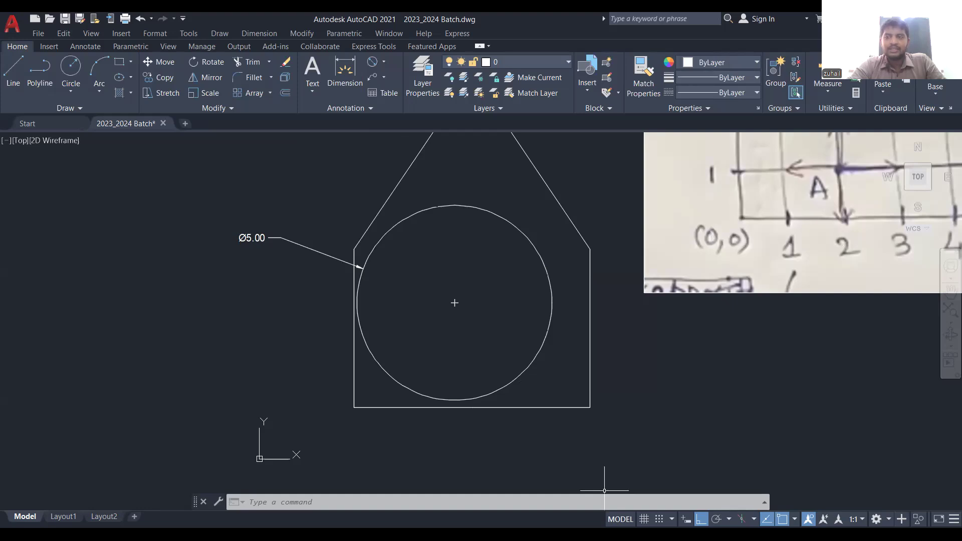
pyautogui.hotkey('alt', 'Tab')
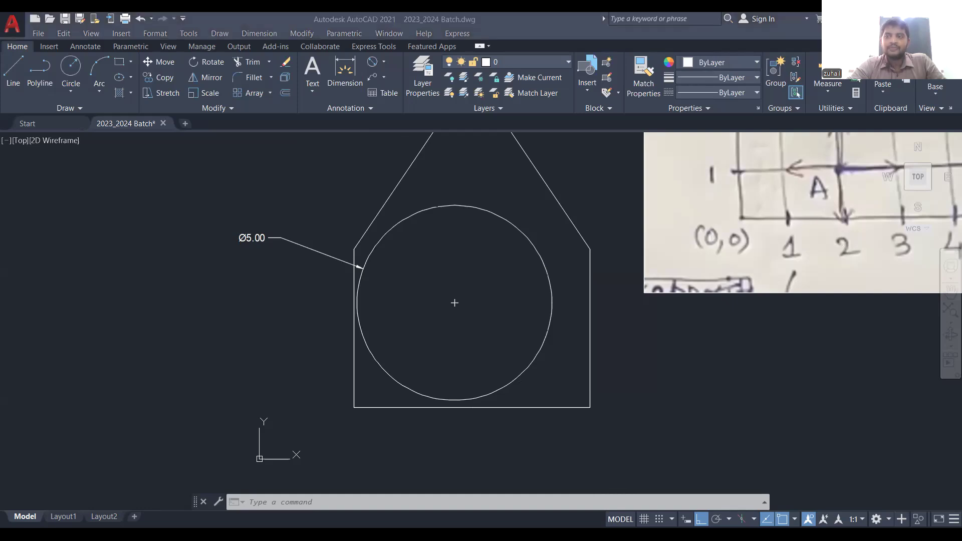